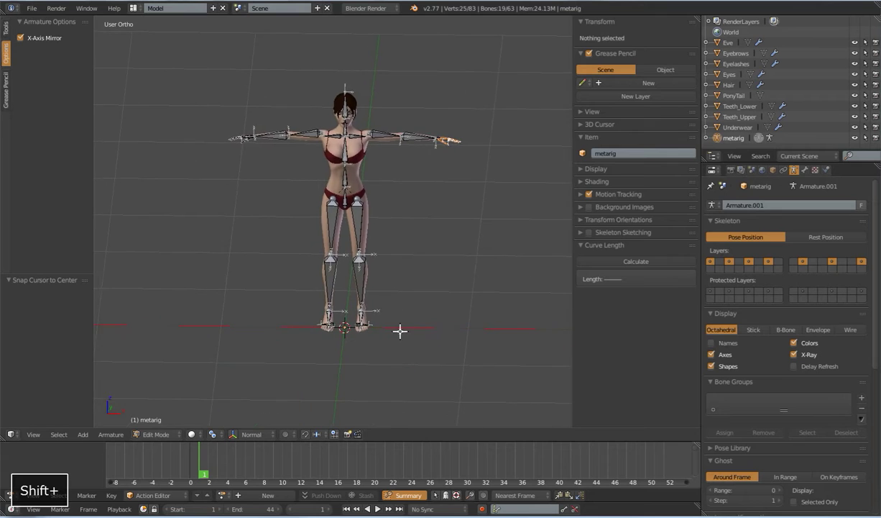
Select the metarig armature among the character's objects in Object Mode and return it to Edit Mode
key("Tab")
right_click(362, 196)
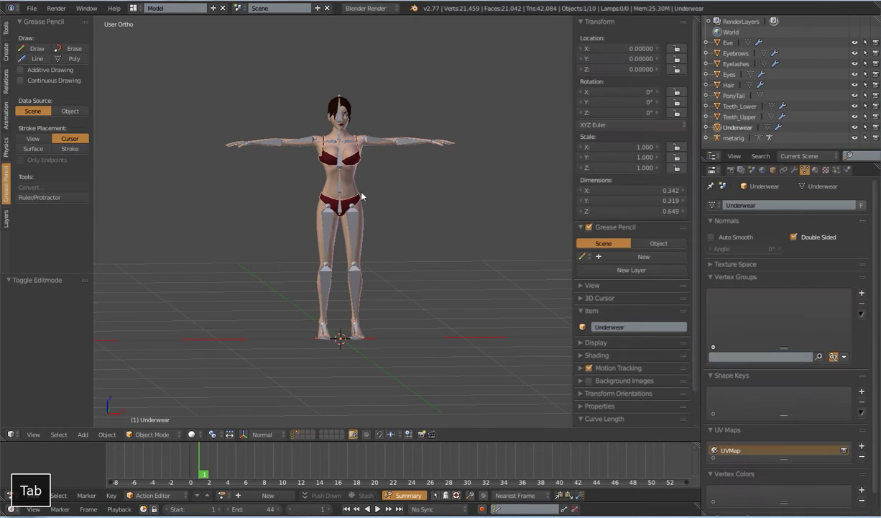
right_click(356, 191)
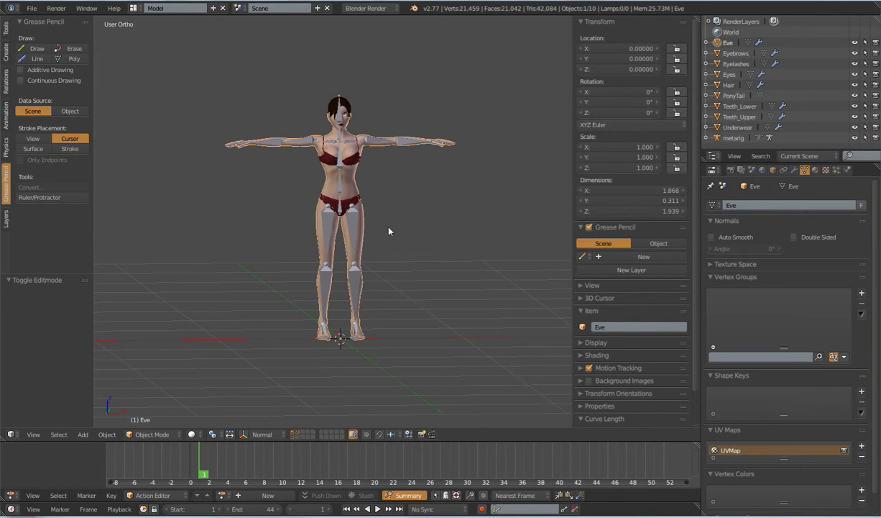
right_click(353, 220)
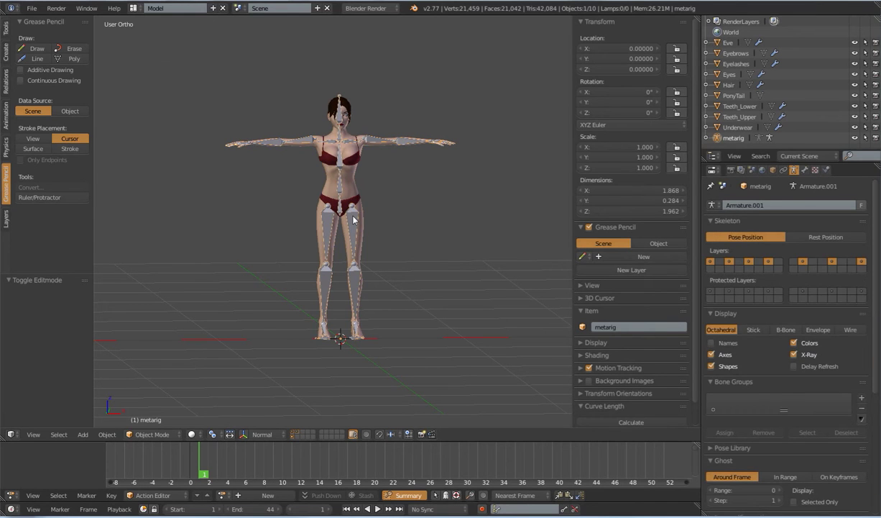
key("Tab")
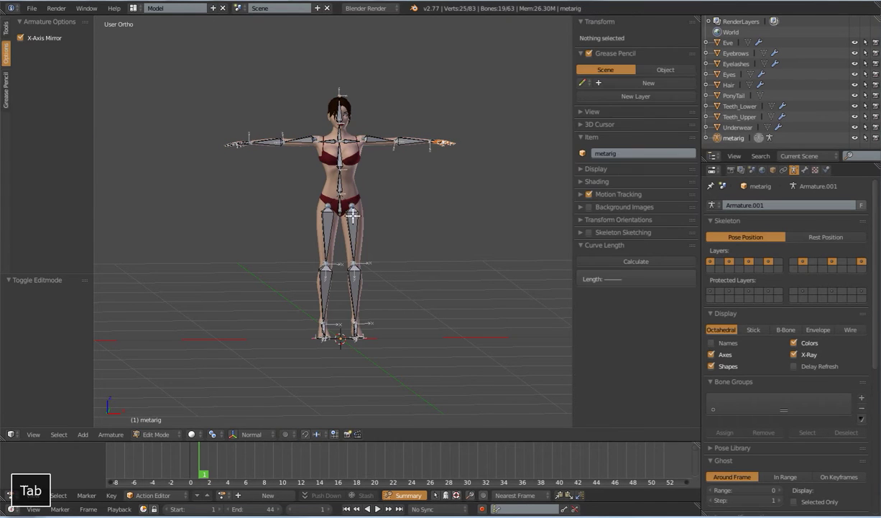
Select the left forearm bone and examine how the metarig's arm, hand and leg bones fit the character from several angles
middle_click_drag(424, 208, 285, 238, "shift")
scroll(351, 258, "up", 2)
right_click(363, 152)
right_click(352, 148)
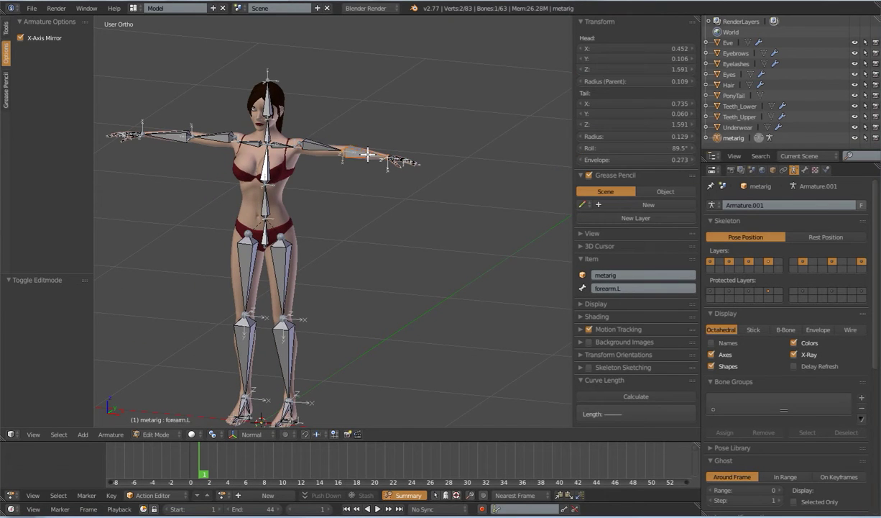
middle_click_drag(407, 207, 364, 262)
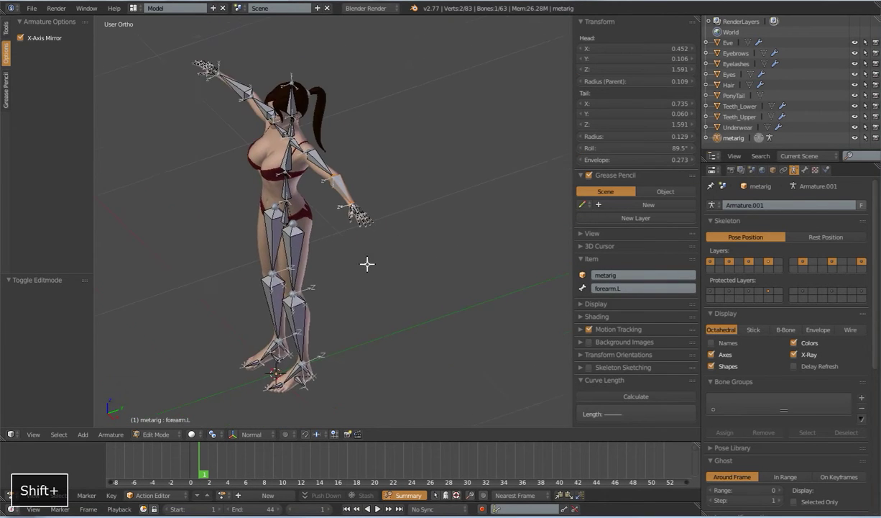
scroll(364, 261, "up", 5)
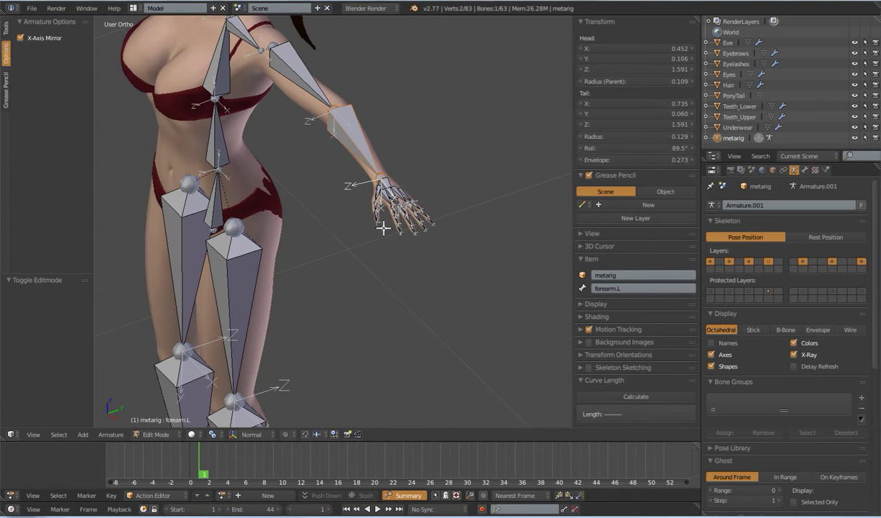
scroll(345, 278, "down", 7)
middle_click_drag(332, 288, 368, 278)
middle_click_drag(338, 329, 396, 244, "shift")
middle_click_drag(365, 272, 379, 265)
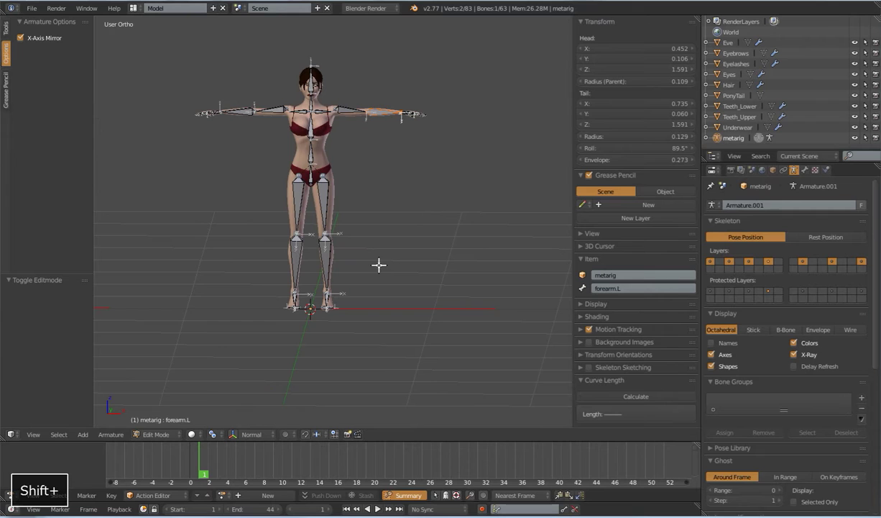
Return the metarig to Object Mode in front view and generate the Rigify control rig from it
key("KP_1")
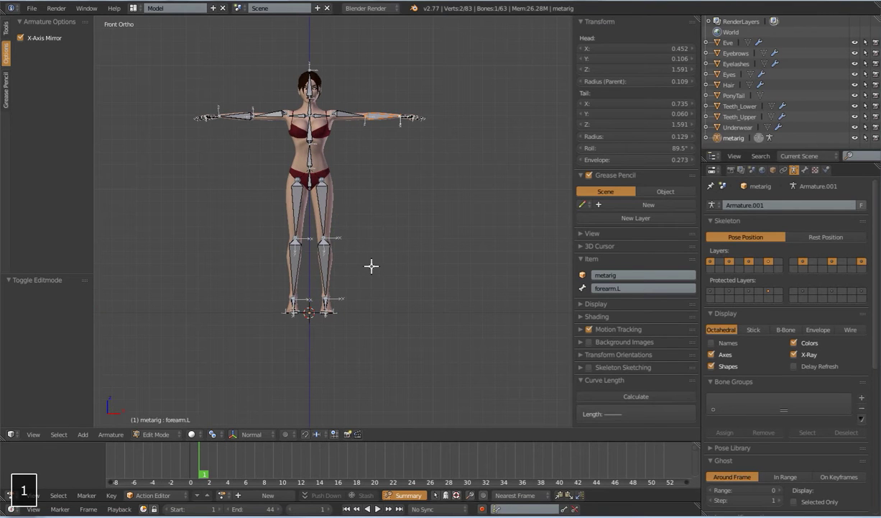
key("Tab")
mouse_move(356, 240)
middle_mouse_down("shift")
mouse_move(395, 269)
mouse_move(364, 246)
middle_mouse_up("shift")
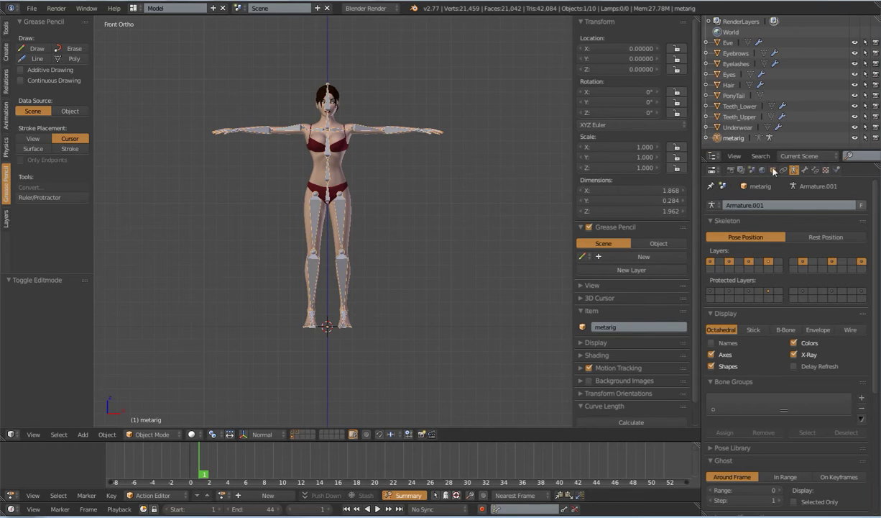
scroll(758, 324, "down", 6)
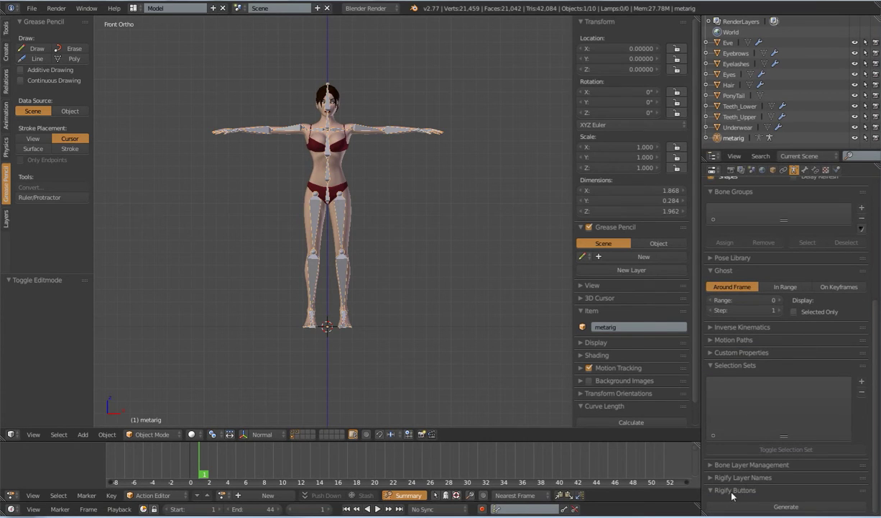
left_click(786, 507)
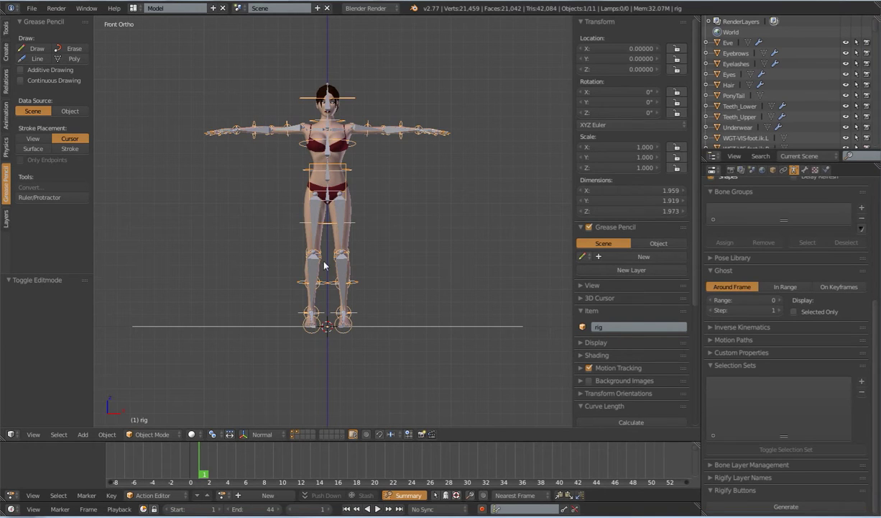
Move the generated rig to layer 11 and show only that layer
middle_click_drag(398, 289, 412, 335)
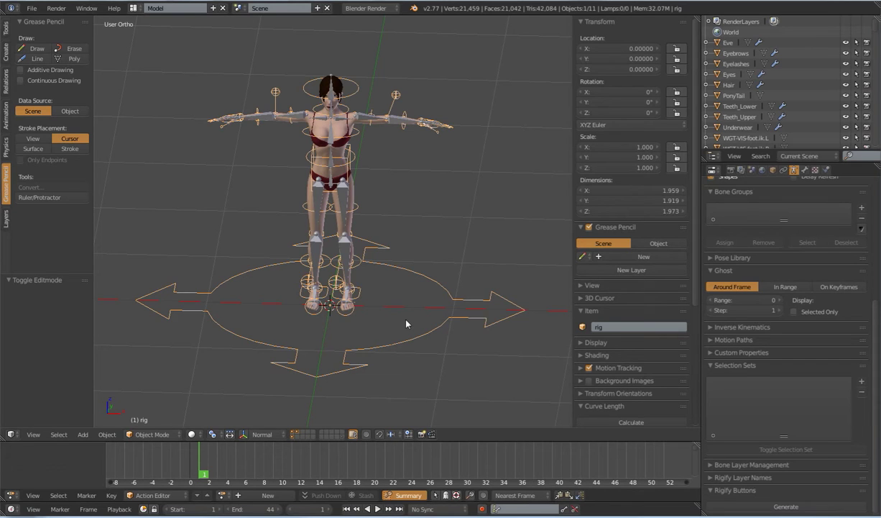
key("m")
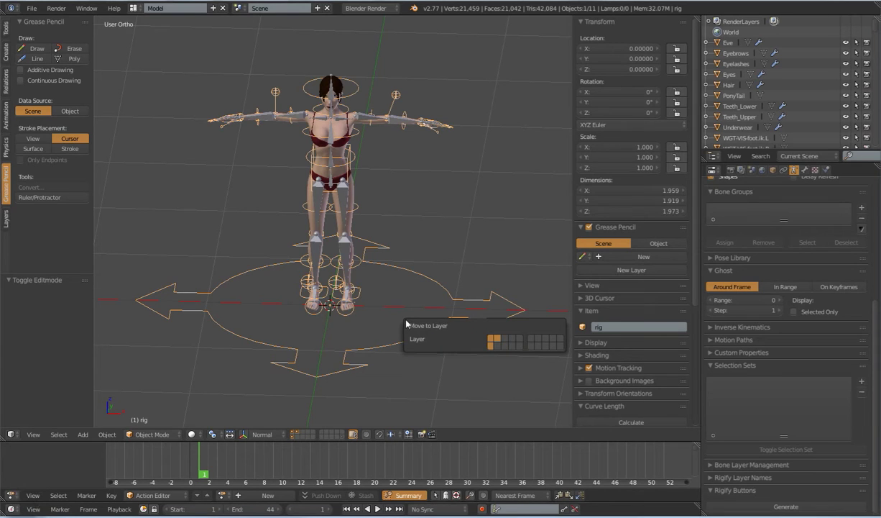
left_click(491, 345)
left_click(294, 440)
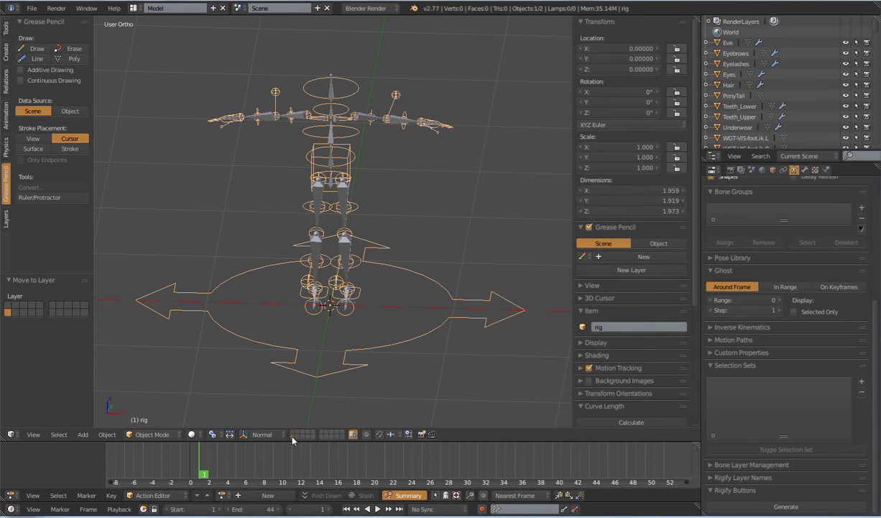
Move the metarig to layer 20, together with the rig's widget objects, and show only that layer
middle_click_drag(351, 313, 349, 223)
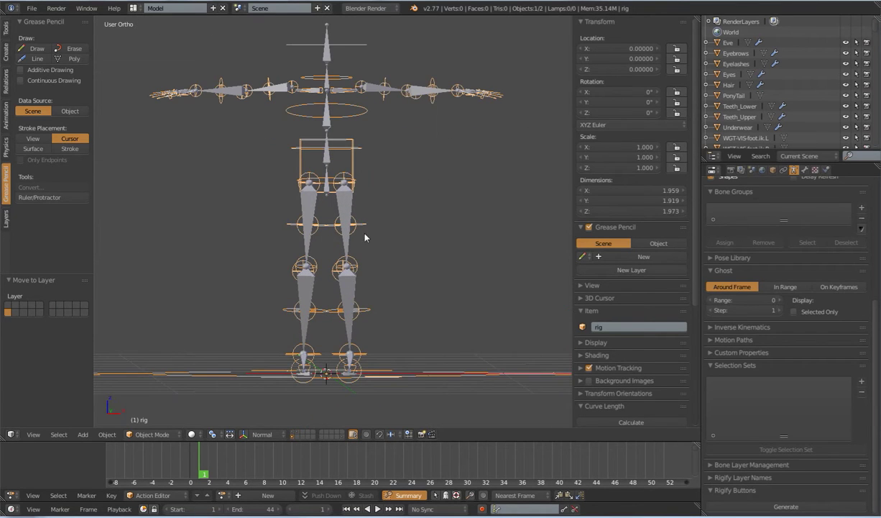
right_click(337, 200)
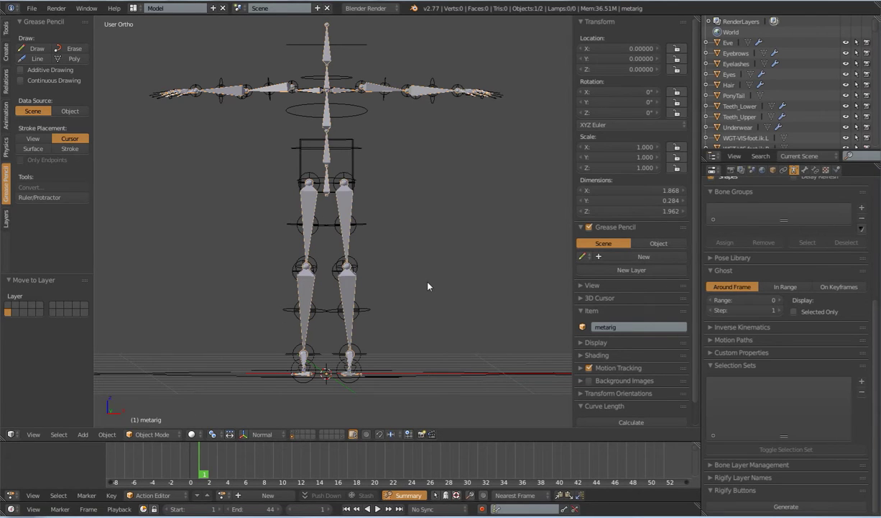
key("m")
left_click(582, 309)
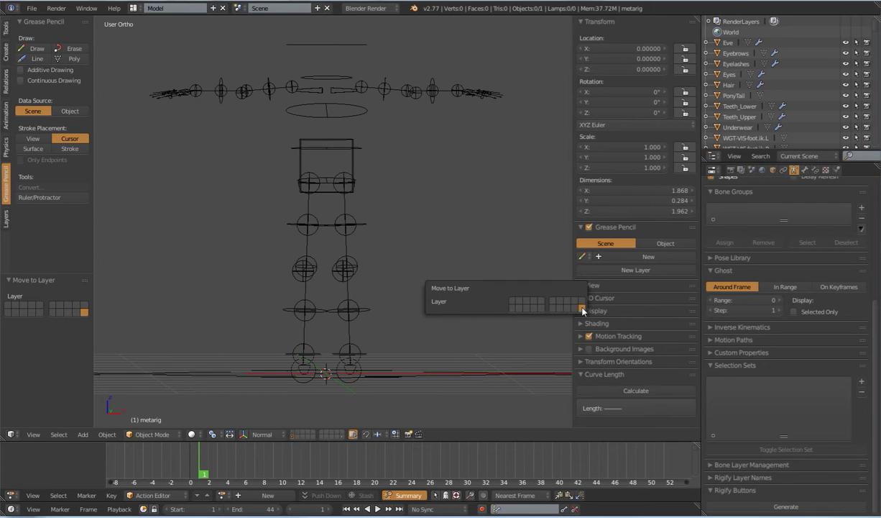
left_click(343, 437)
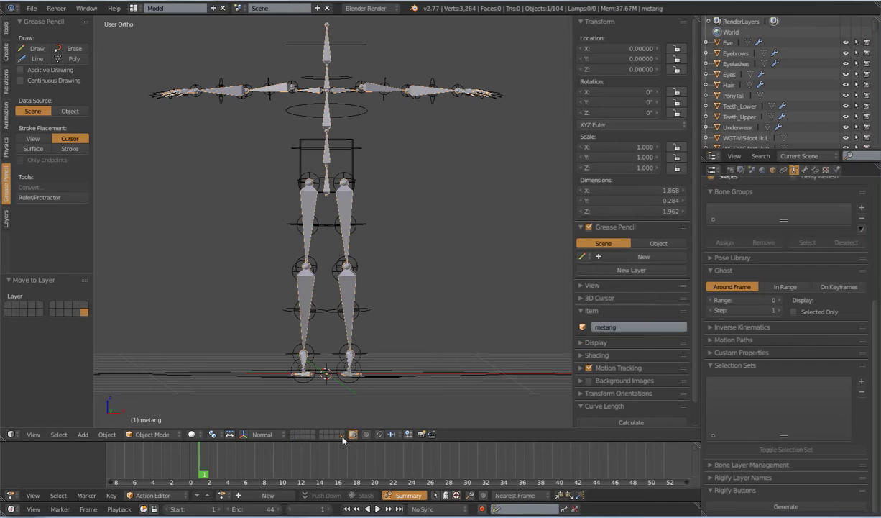
Hide the metarig and inspect the left thigh, shin and root widget objects, including the root widget's mesh in Edit Mode
key("h")
mouse_move(347, 213)
middle_mouse_down()
mouse_move(369, 256)
mouse_move(363, 218)
middle_mouse_up()
right_click(361, 213)
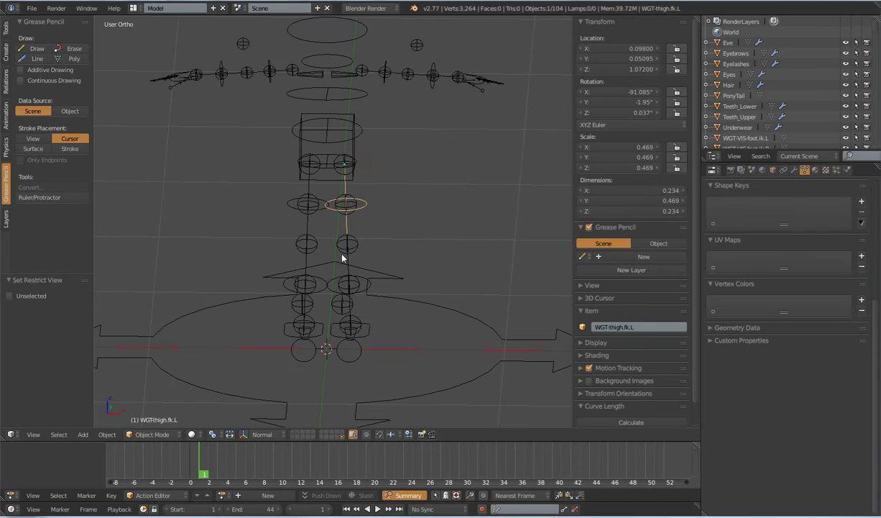
right_click(350, 289)
right_click(349, 286)
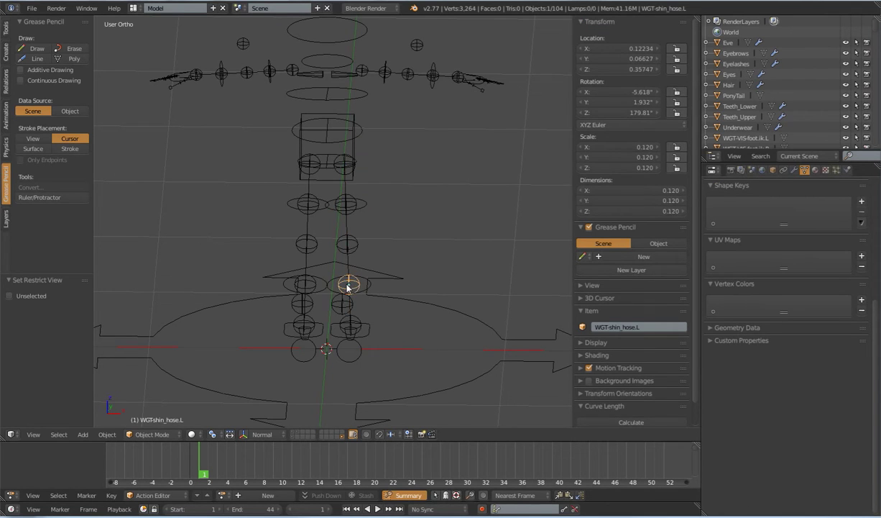
right_click(402, 304)
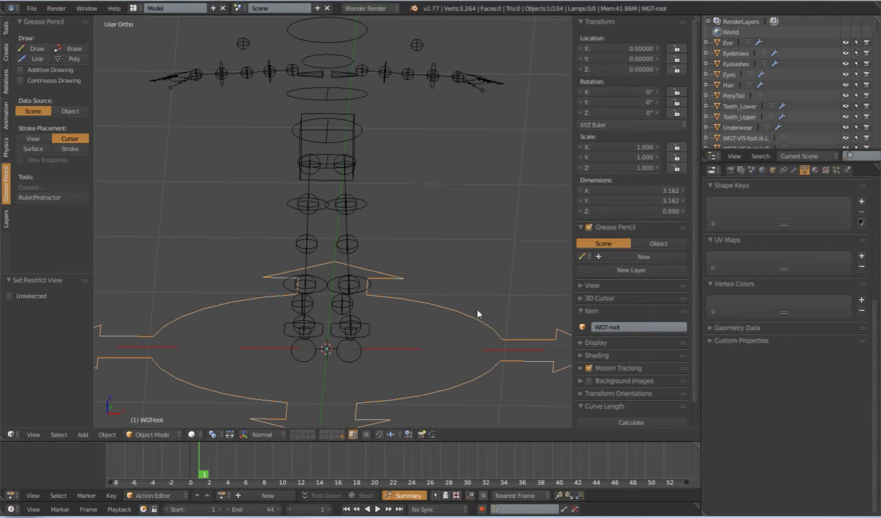
key("Tab")
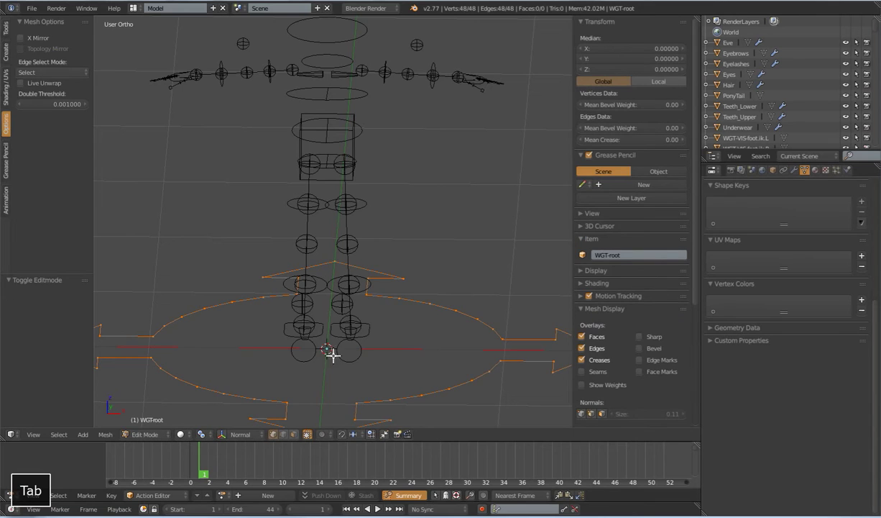
key("a")
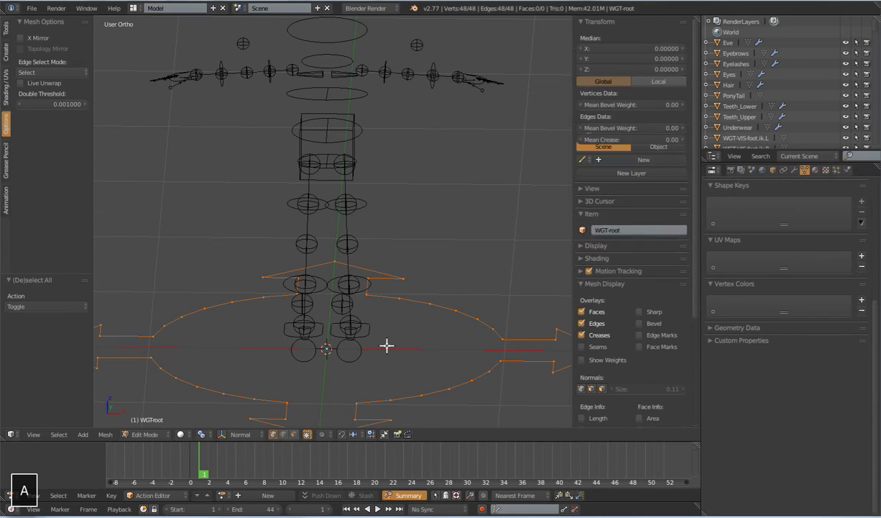
key("Tab")
scroll(372, 325, "down", 3)
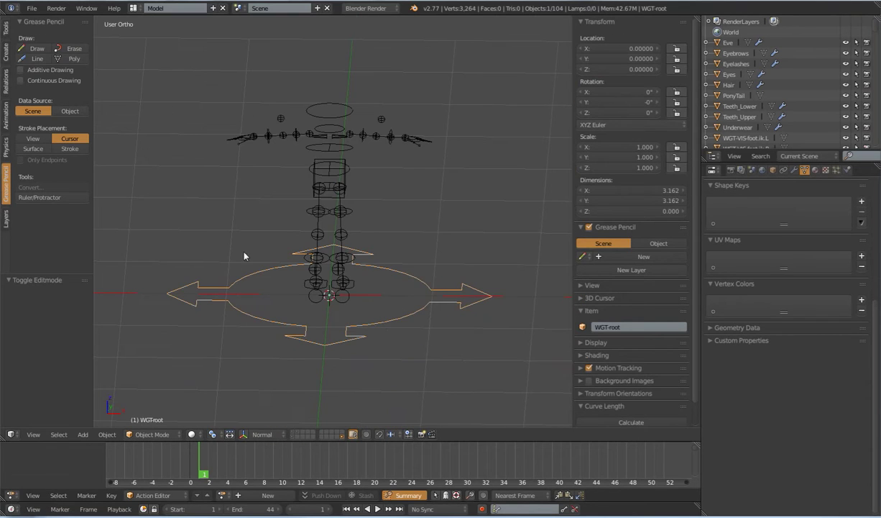
mouse_move(359, 338)
middle_mouse_down()
mouse_move(359, 325)
mouse_move(378, 325)
mouse_move(366, 332)
middle_mouse_up()
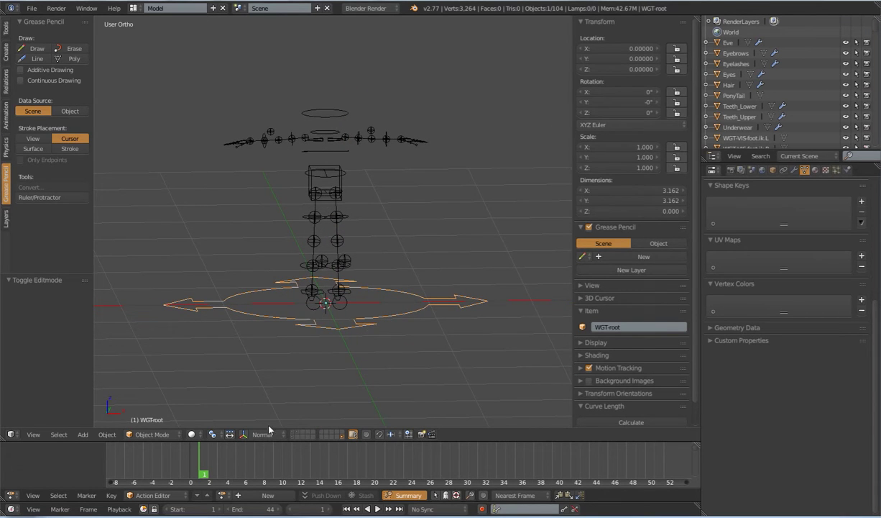
Unhide the metarig on layer 20, then show only layer 11 with the generated rig
key("a")
right_click(355, 319)
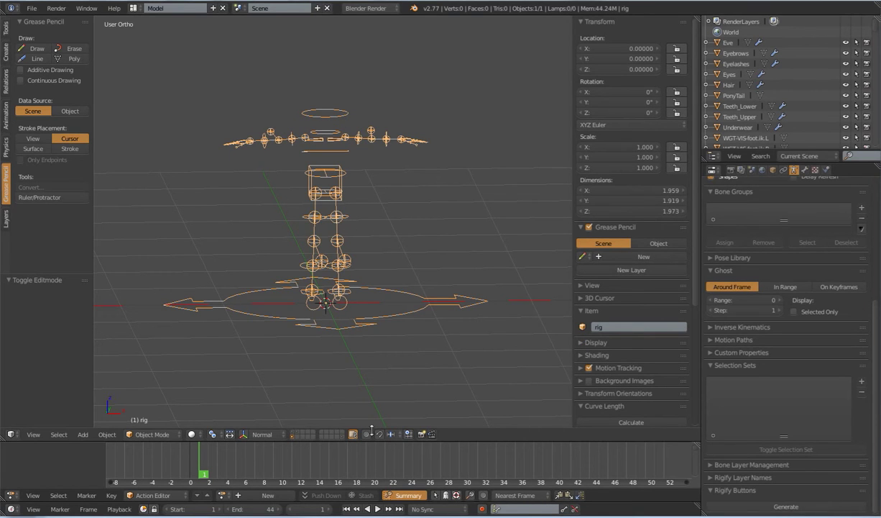
left_click(343, 437)
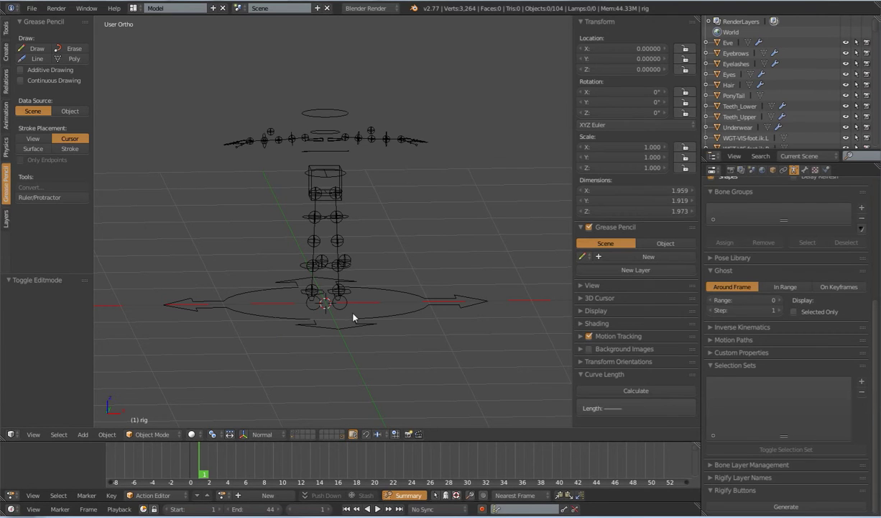
key("alt+h")
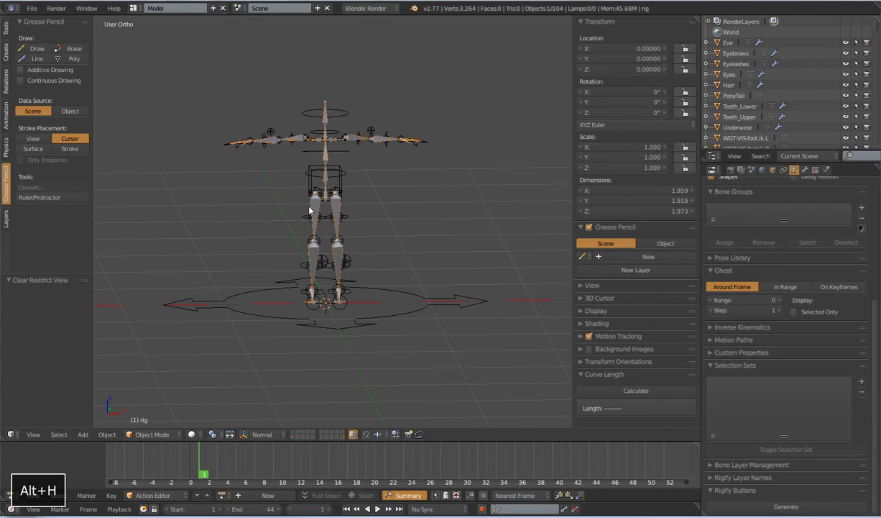
left_click(293, 437)
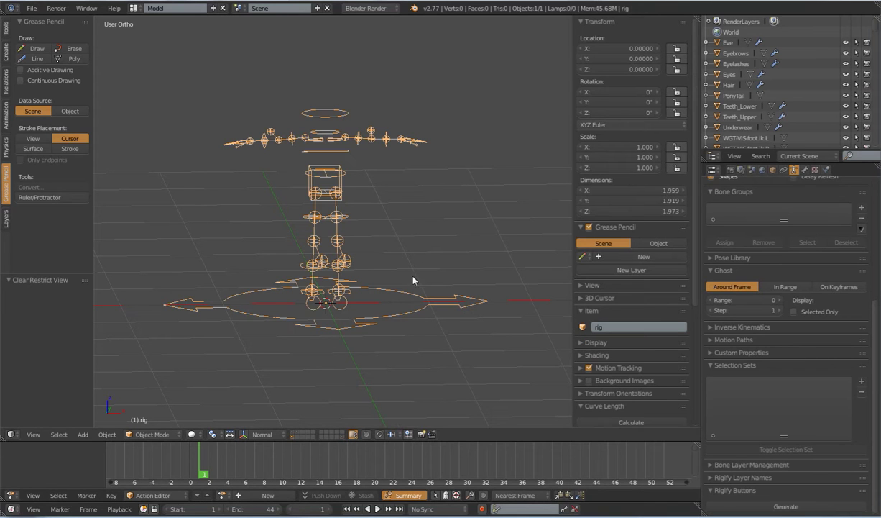
Switch the generated rig to Pose Mode
middle_click_drag(409, 344, 382, 347)
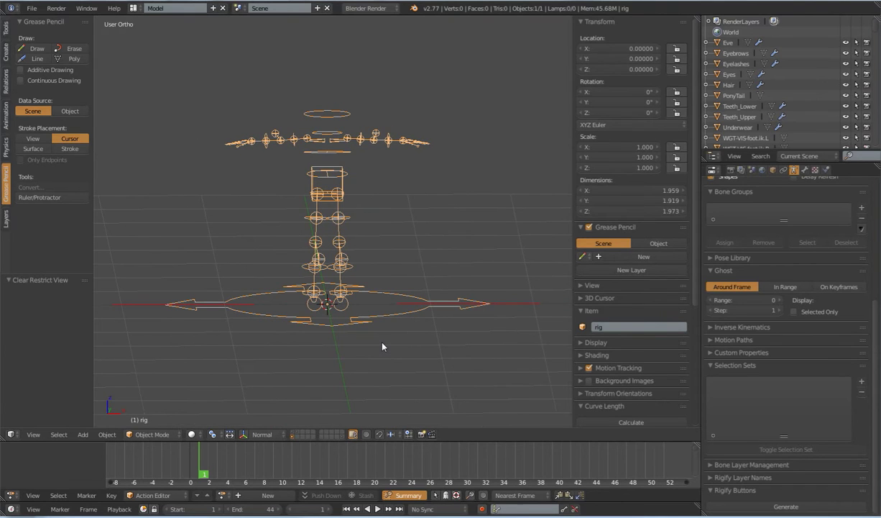
left_click(149, 435)
left_click(154, 399)
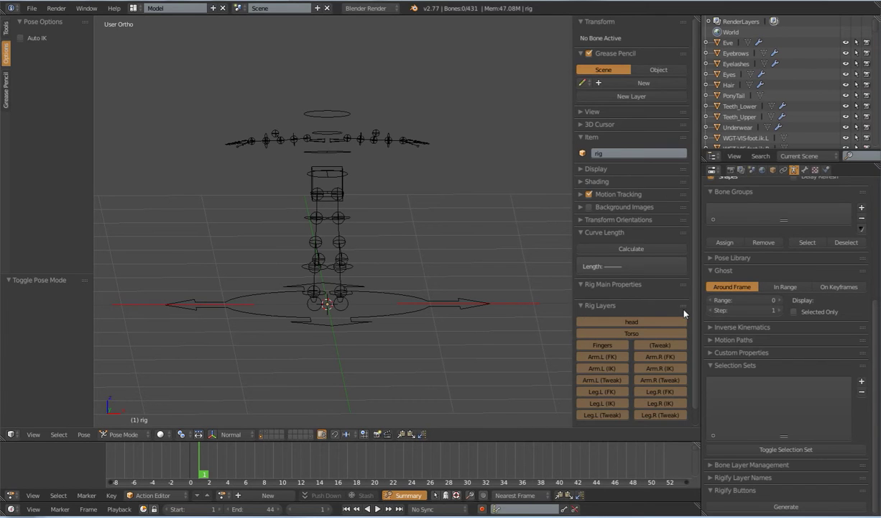
Reorder the sidebar so Rig Layers and Rig Main Properties come first, and collapse the Curve Length and Grease Pencil sections
left_click_drag(684, 307, 689, 2)
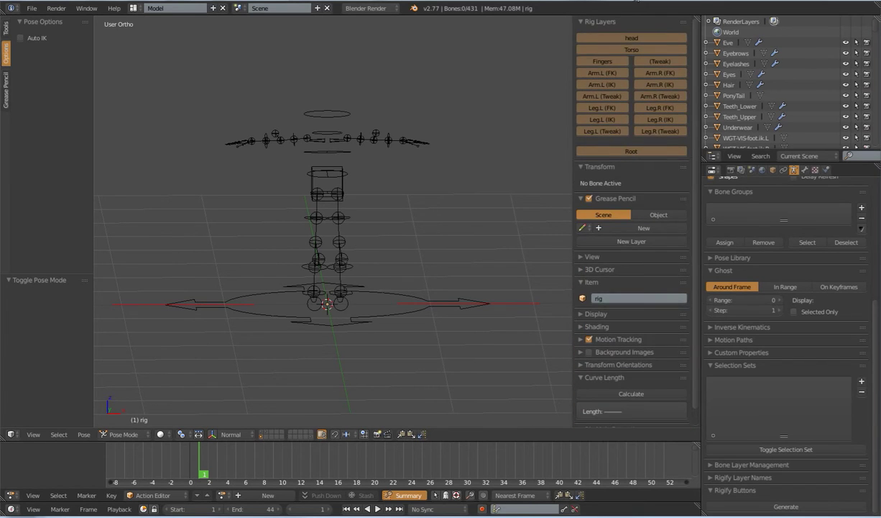
left_click(583, 381)
left_click_drag(683, 389, 688, 167)
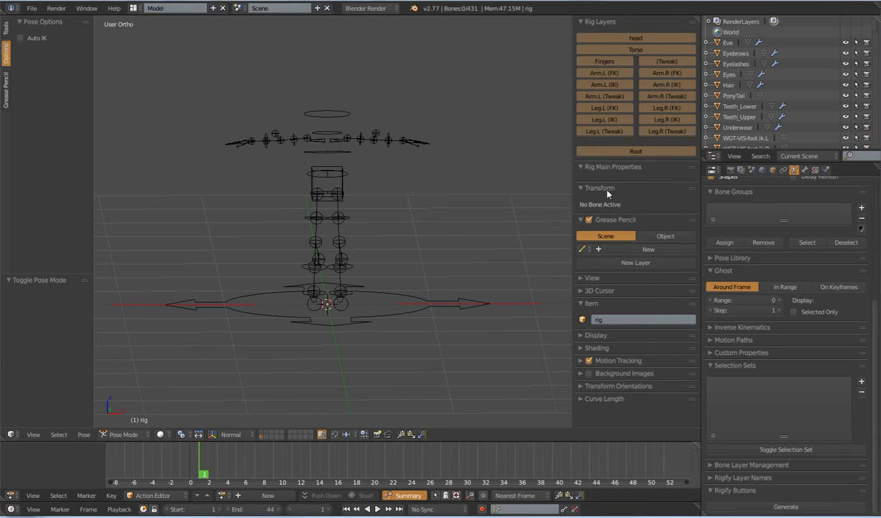
left_click(583, 219)
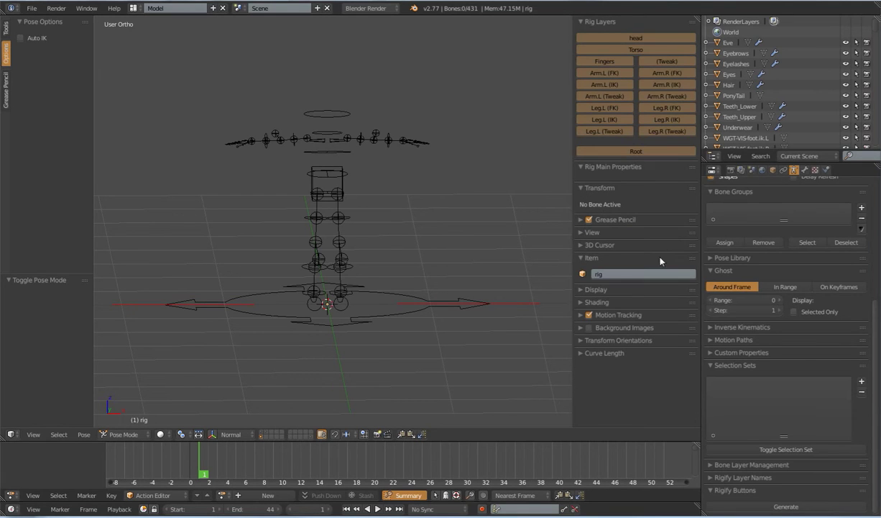
Move the Item section directly below the Transform section in the sidebar
left_click_drag(695, 260, 696, 220)
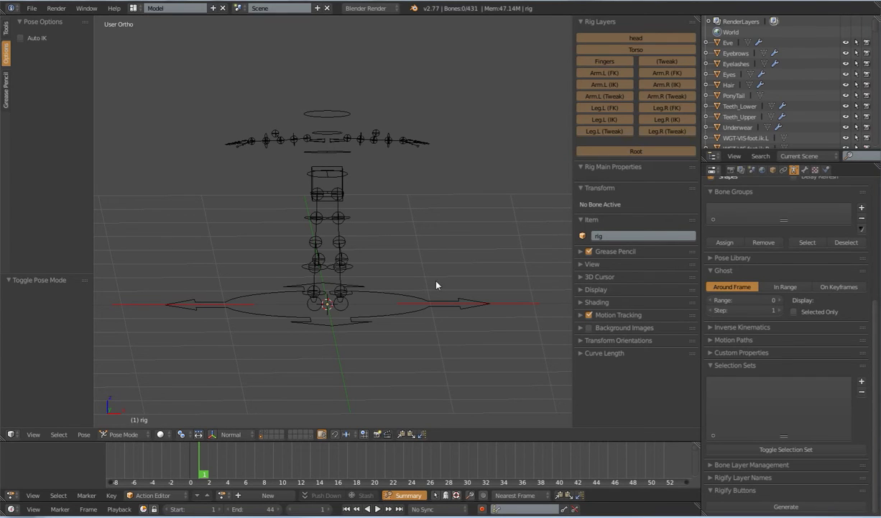
Select the left thigh hose control, followed by the rig's root control
key("1")
key("3")
key("1")
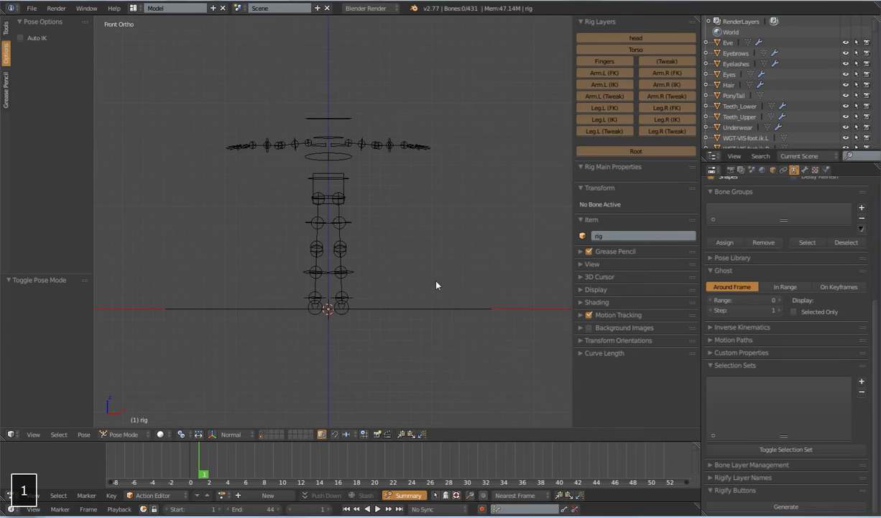
right_click(338, 185)
middle_click_drag(390, 226, 369, 197)
right_click(341, 198)
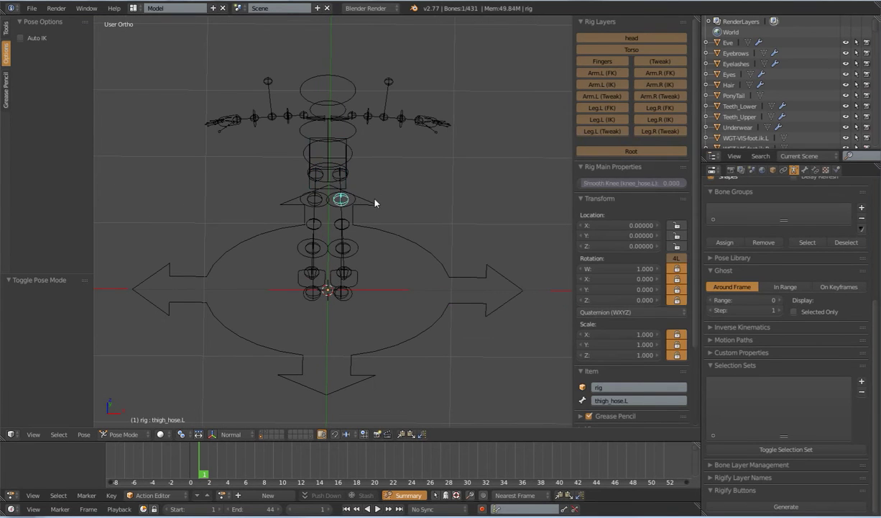
right_click(376, 205)
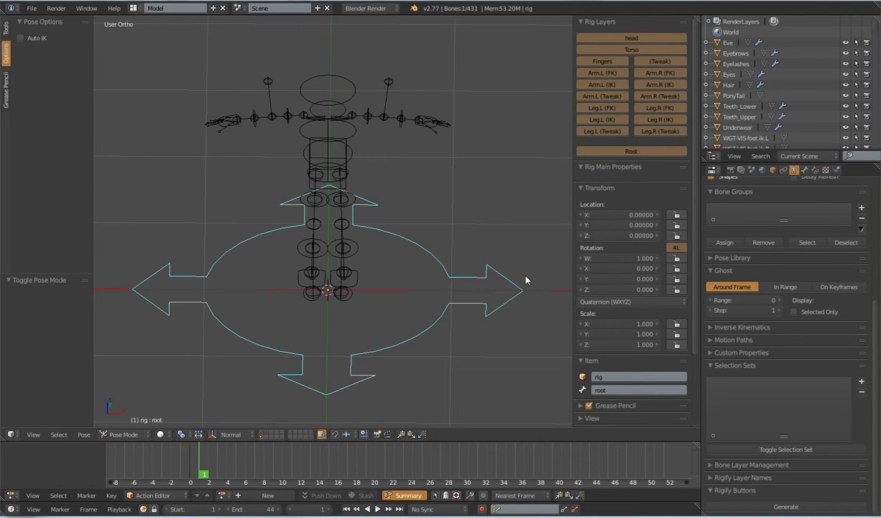
Turn the armature's Shapes display off and back on to compare the plain bones with their custom widgets
scroll(841, 301, "up", 3)
scroll(805, 287, "up", 4)
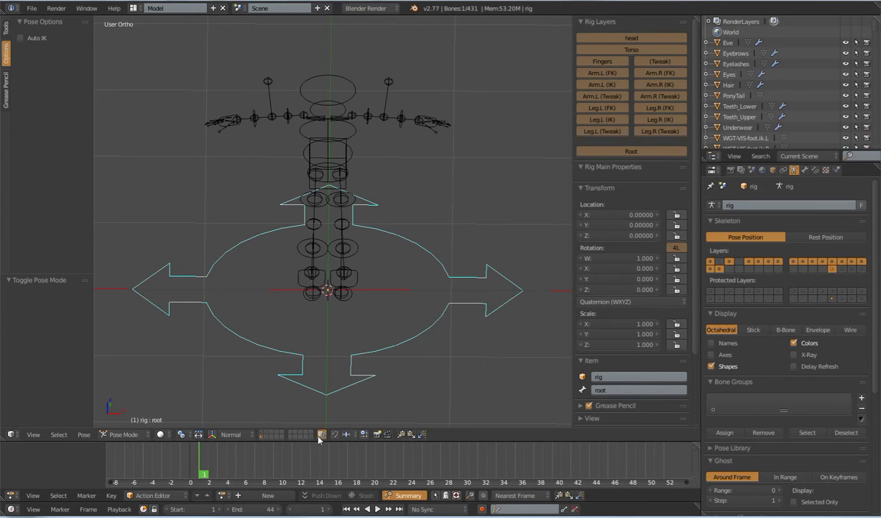
left_click(712, 365)
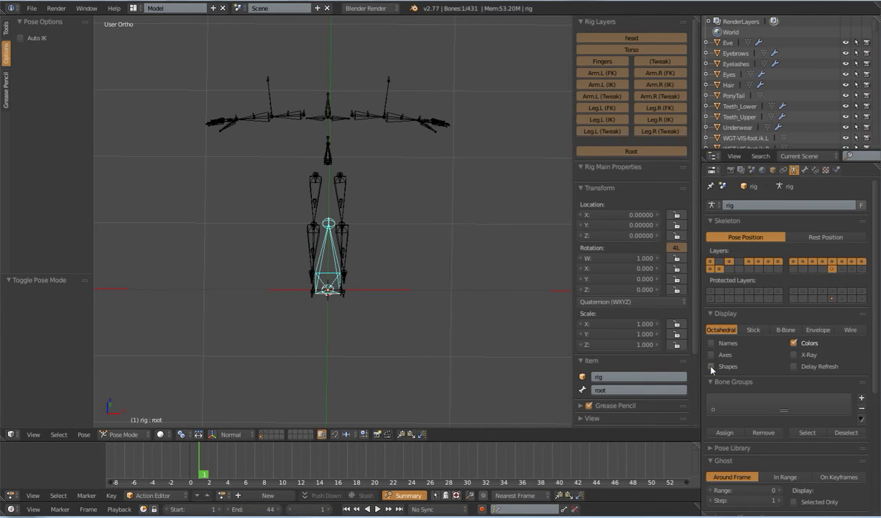
left_click(712, 366)
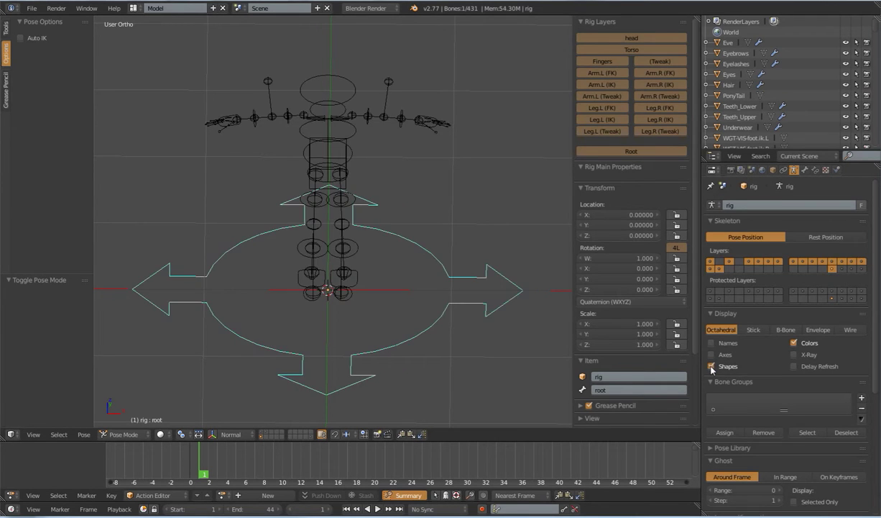
left_click(712, 366)
left_click(712, 366)
Examine the Custom Shape assigned to the root, spine and torso bones in their bone properties
middle_click_drag(388, 291, 368, 277)
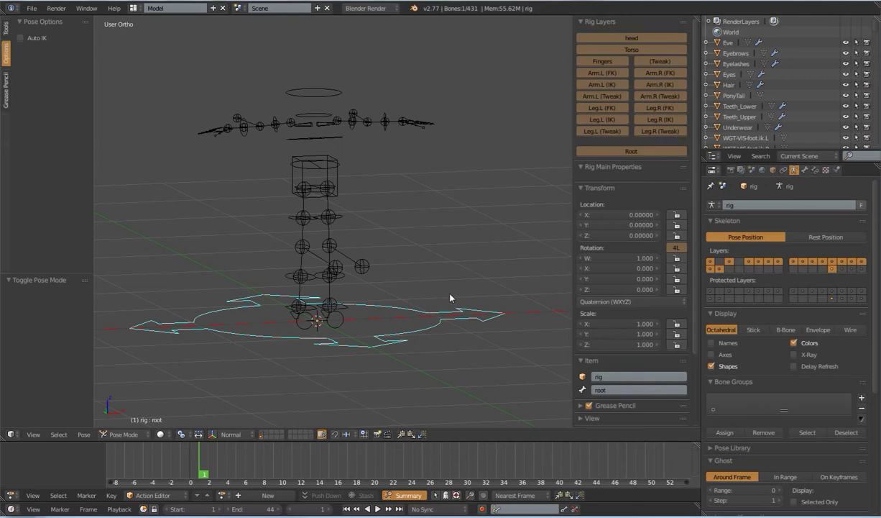
middle_click_drag(448, 309, 454, 303)
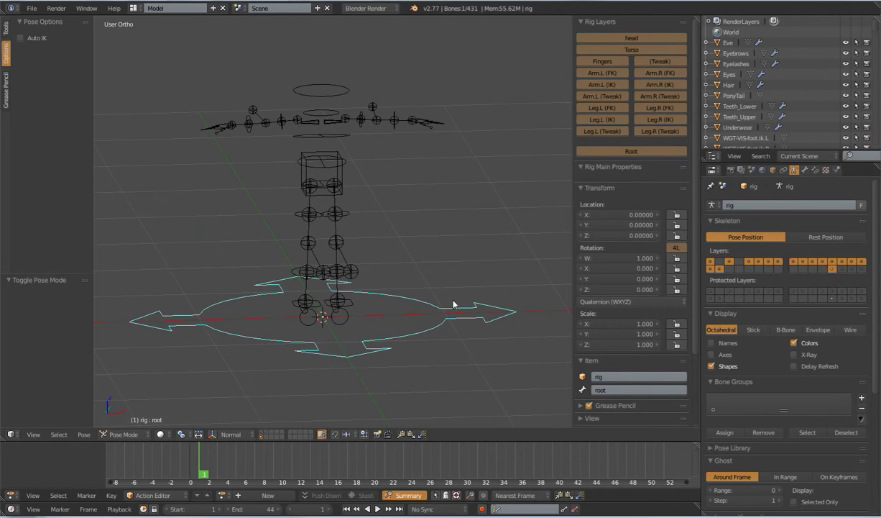
left_click(804, 170)
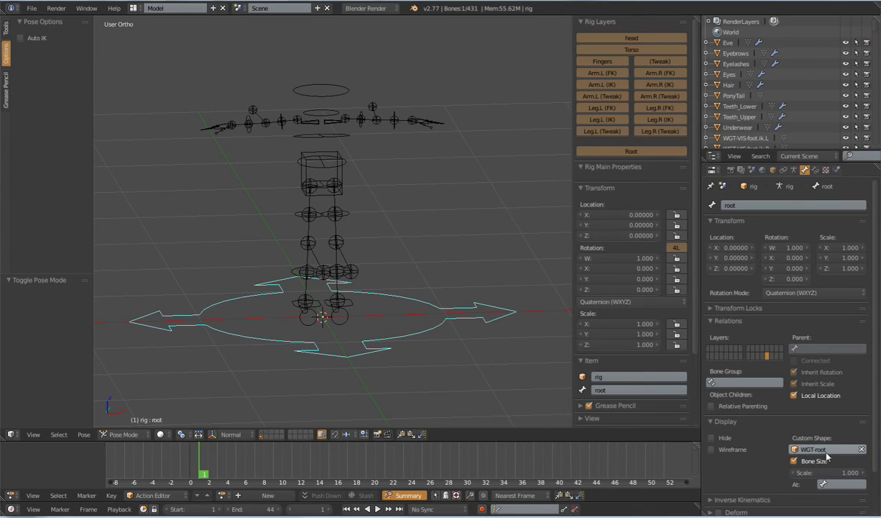
scroll(400, 304, "down", 3)
middle_click_drag(384, 313, 390, 273, "shift")
key("KP_1")
right_click(353, 183)
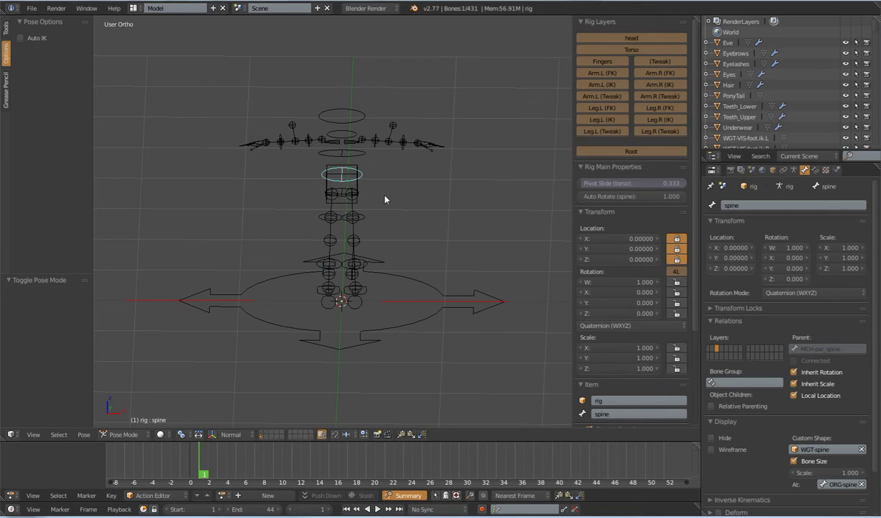
right_click(349, 181)
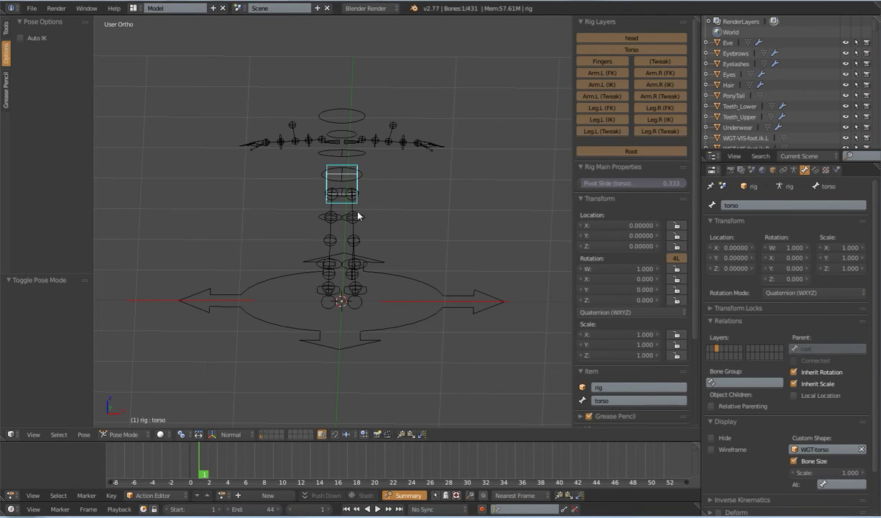
Select the root control and try moving it to test how the whole rig follows, then cancel the move
right_click(393, 275)
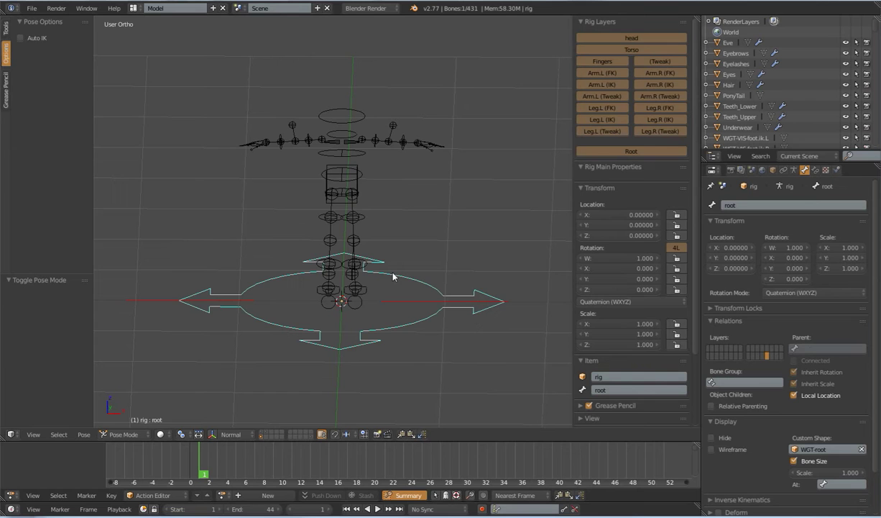
key("g")
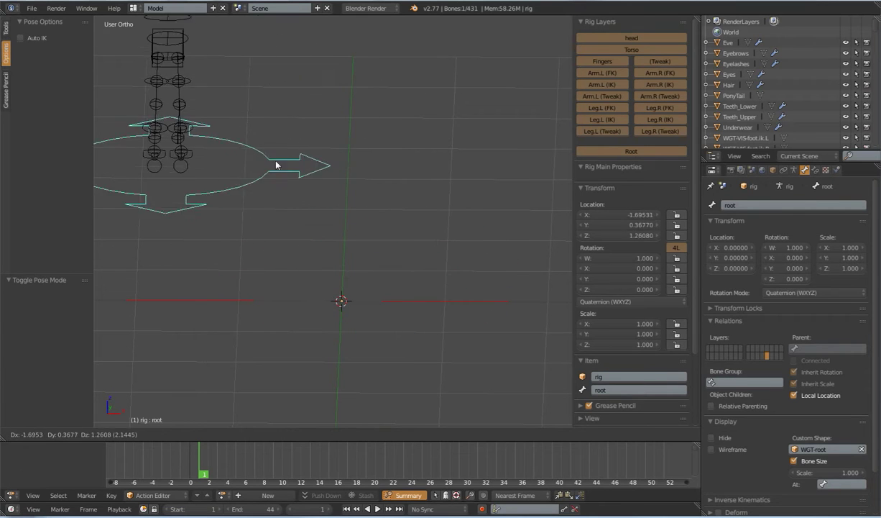
right_click(381, 230)
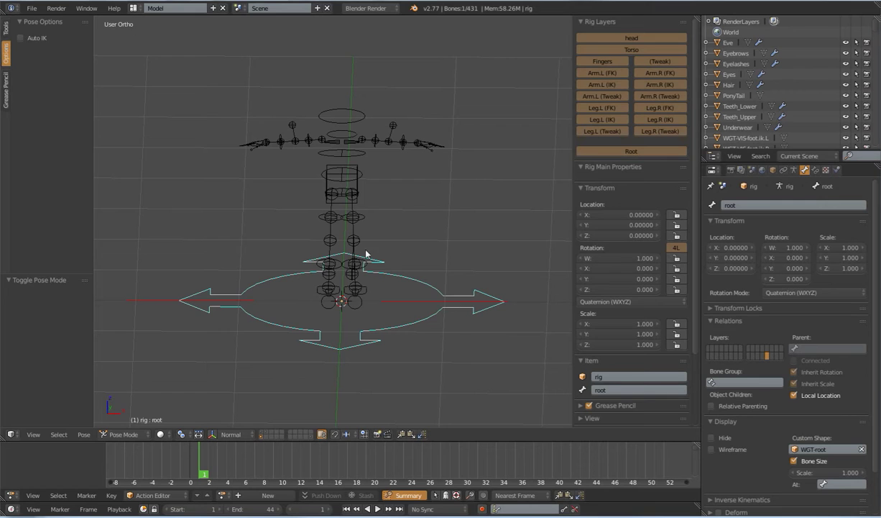
scroll(364, 305, "down", 3)
middle_click_drag(364, 305, 375, 320)
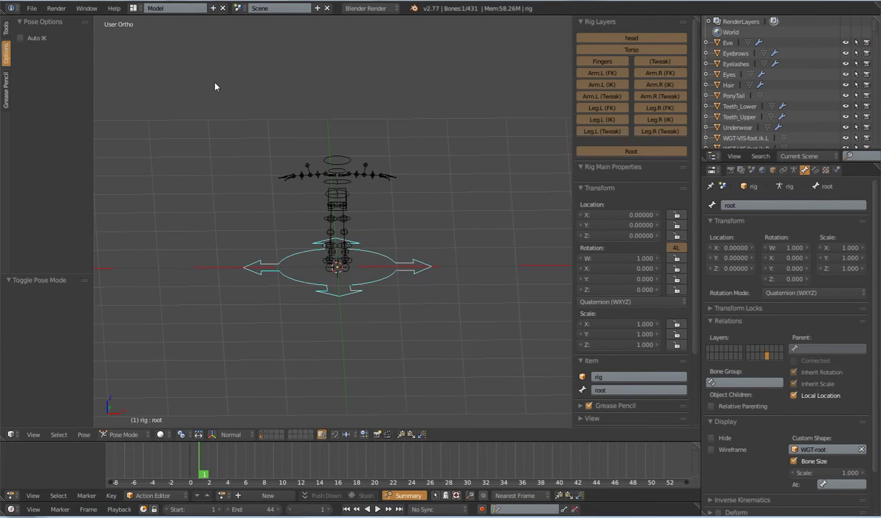
scroll(308, 228, "up", 3)
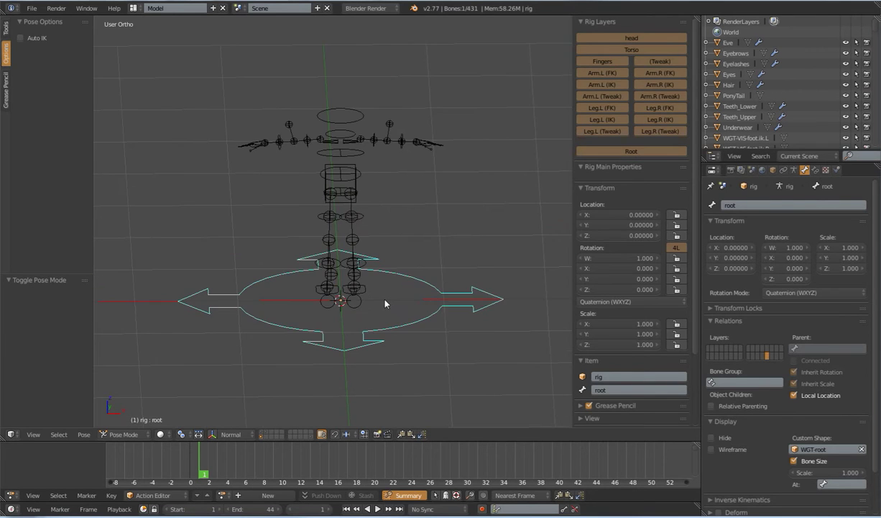
middle_click_drag(419, 303, 401, 291)
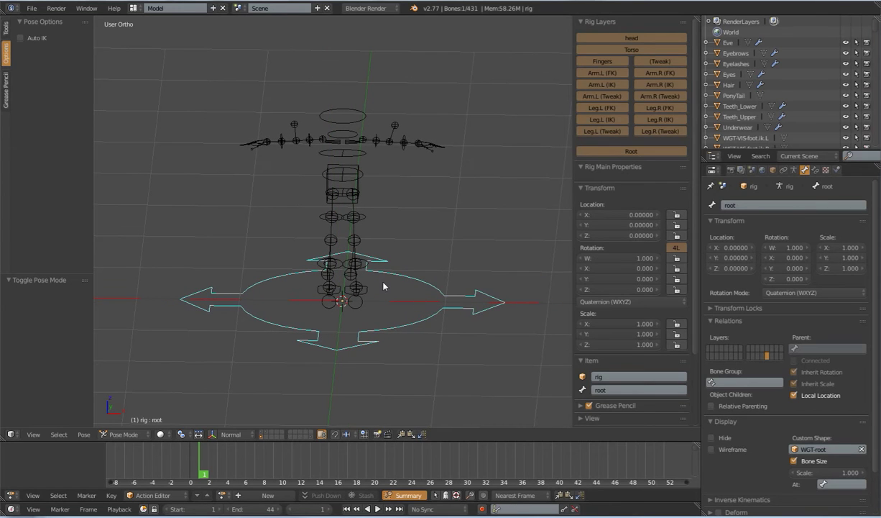
Select all of the rig's bones and set Isolate Rotation to 1.000 for the left and right FK thighs
key("a")
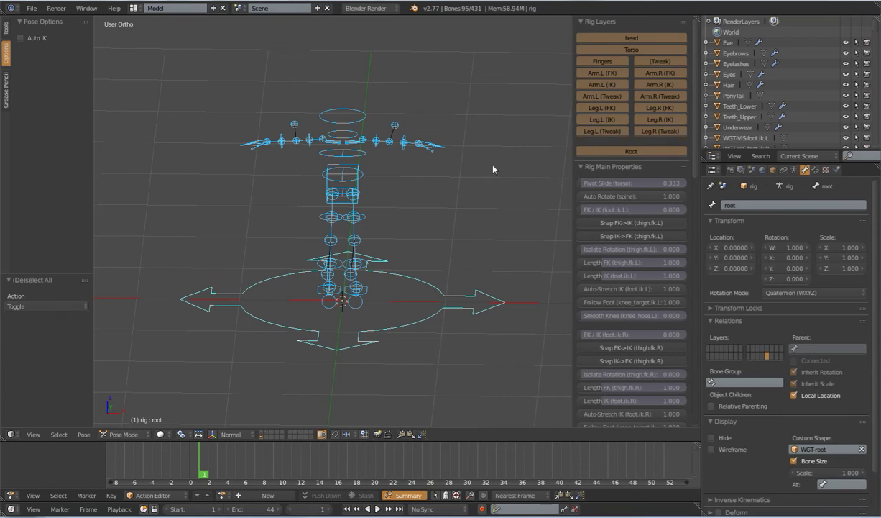
mouse_move(696, 164)
left_mouse_down()
mouse_move(695, 327)
mouse_move(701, 181)
left_mouse_up()
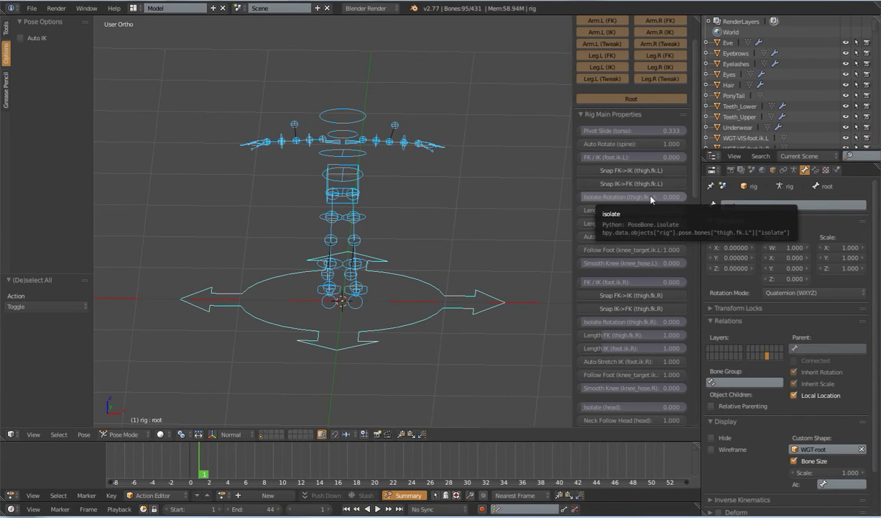
left_click_drag(588, 197, 689, 201)
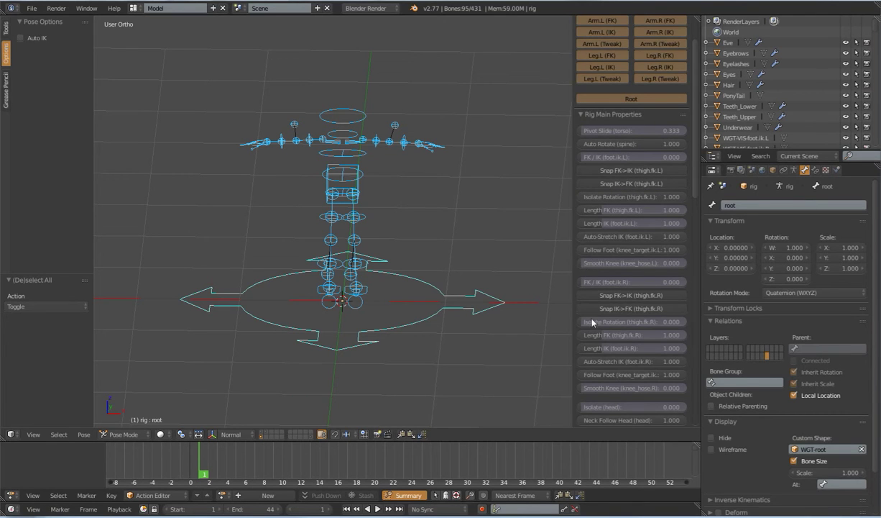
left_click_drag(608, 322, 687, 321)
Set the head's Isolate and both FK upper arms' Isolate Rotation to 1.000
scroll(611, 297, "down", 1)
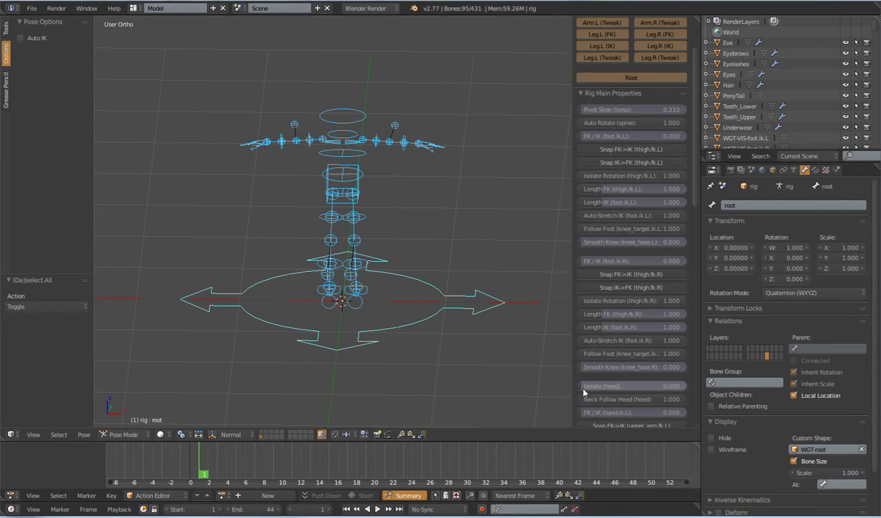
left_click_drag(586, 386, 687, 386)
scroll(613, 320, "down", 2)
scroll(612, 320, "down", 3)
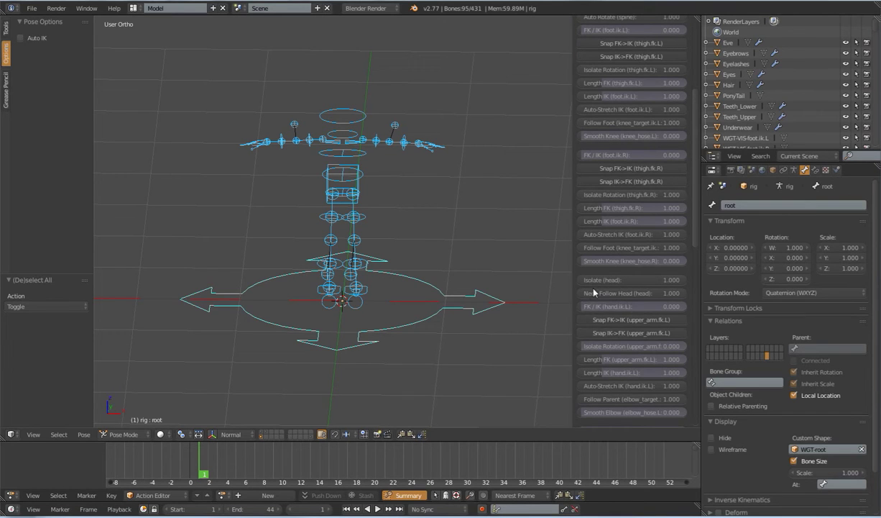
left_click_drag(584, 350, 642, 353)
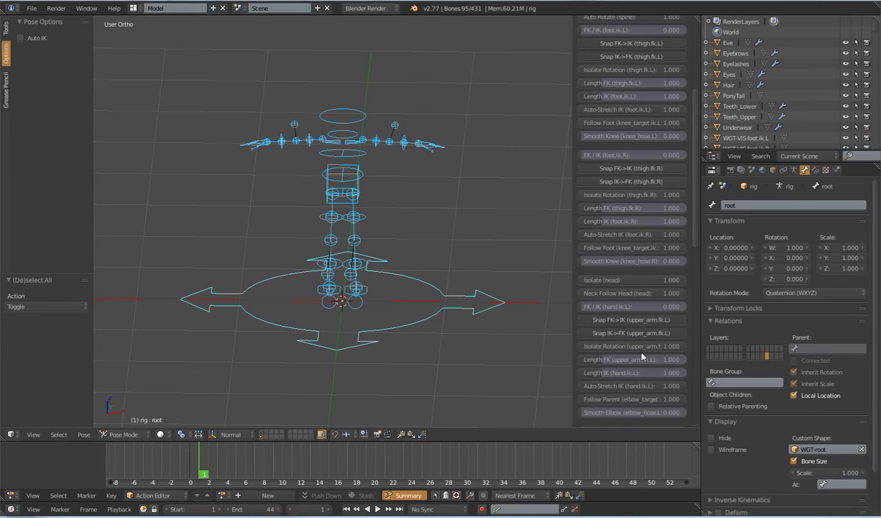
scroll(642, 357, "down", 3)
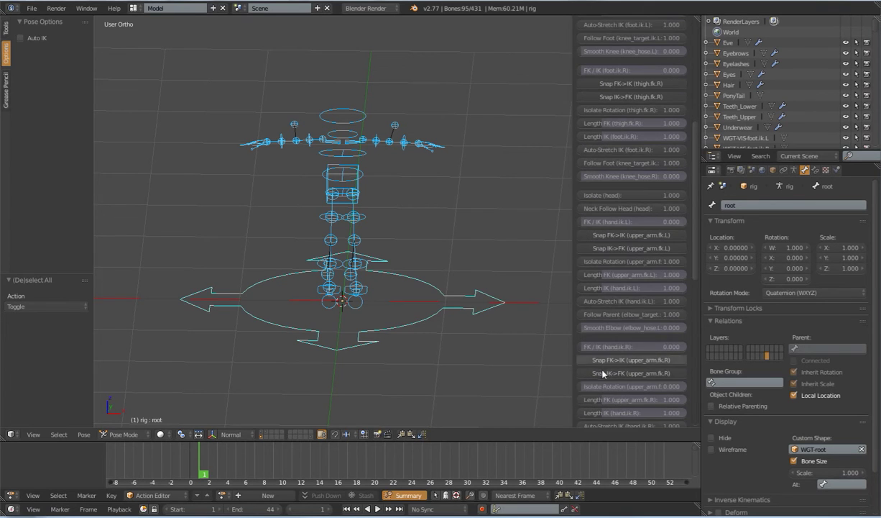
scroll(611, 320, "down", 2)
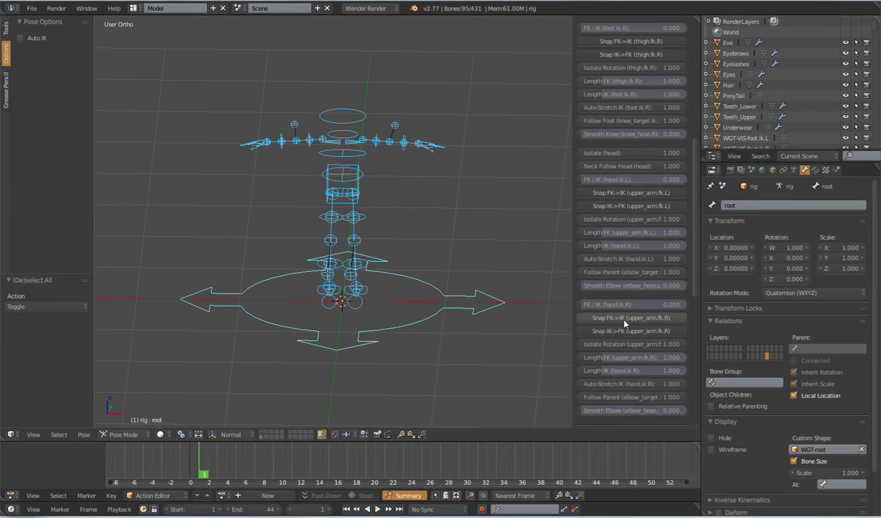
Review the FK / IK switches for the feet and hands in the Rig Main Properties
scroll(624, 324, "down", 1)
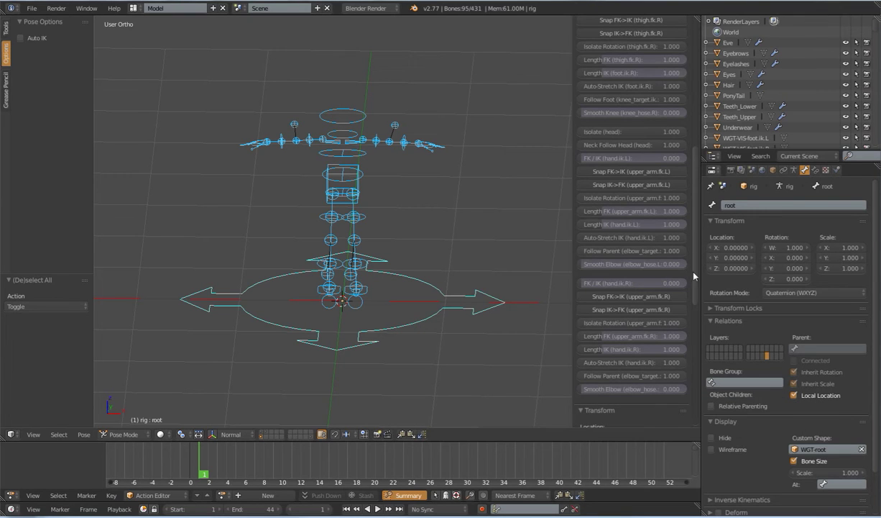
left_click_drag(694, 276, 699, 170)
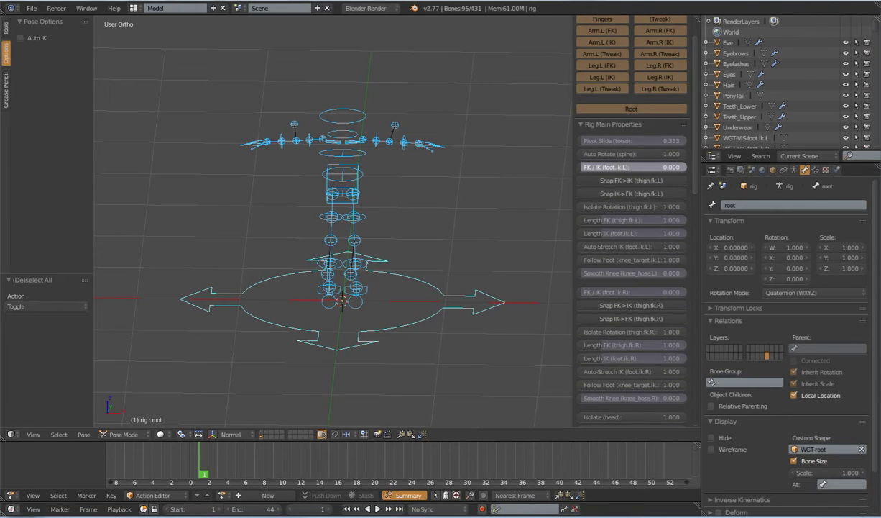
mouse_move(580, 167)
left_mouse_down()
mouse_move(607, 167)
mouse_move(576, 170)
left_mouse_up()
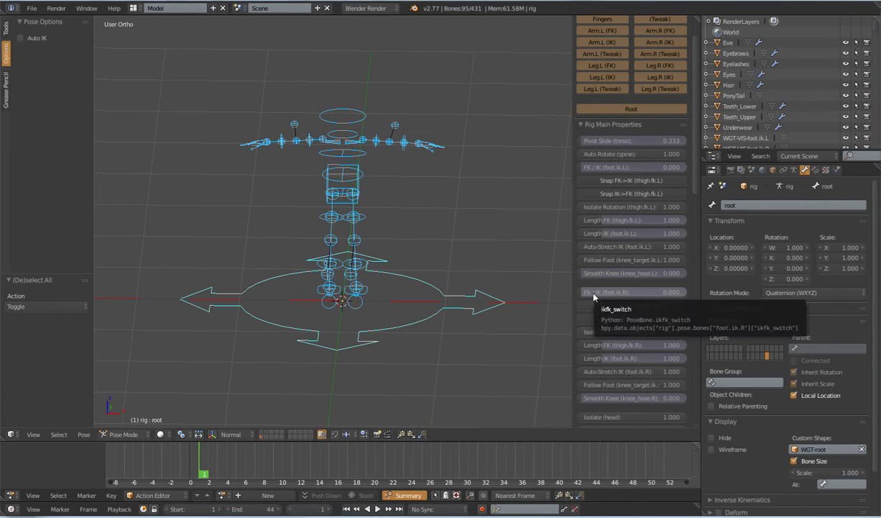
scroll(608, 308, "down", 3)
scroll(608, 307, "down", 3)
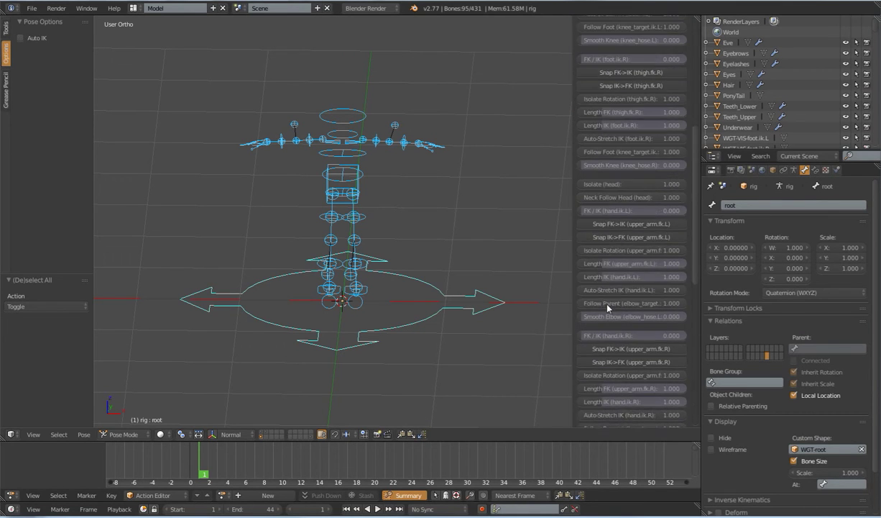
scroll(608, 308, "up", 8)
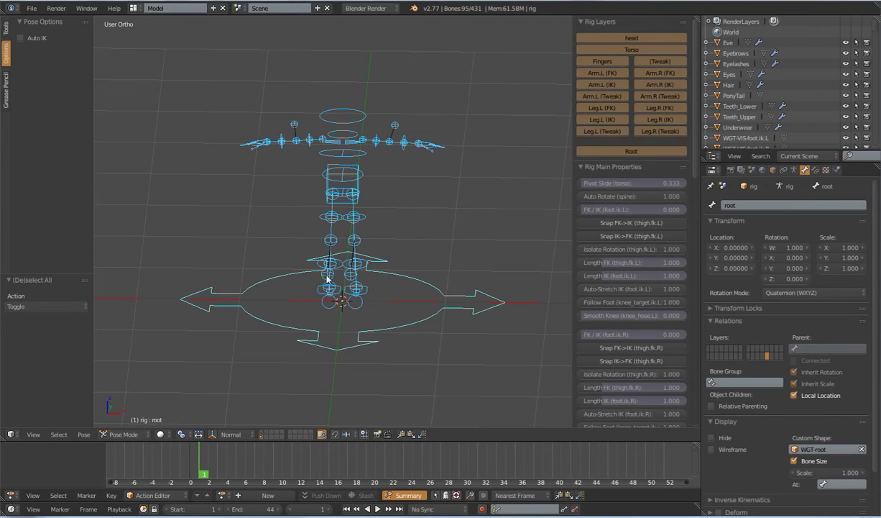
Show the scene layers containing the character's meshes together with the rig's layer
left_click(264, 434, "shift")
left_click(268, 433, "shift")
middle_click_drag(424, 293, 426, 285)
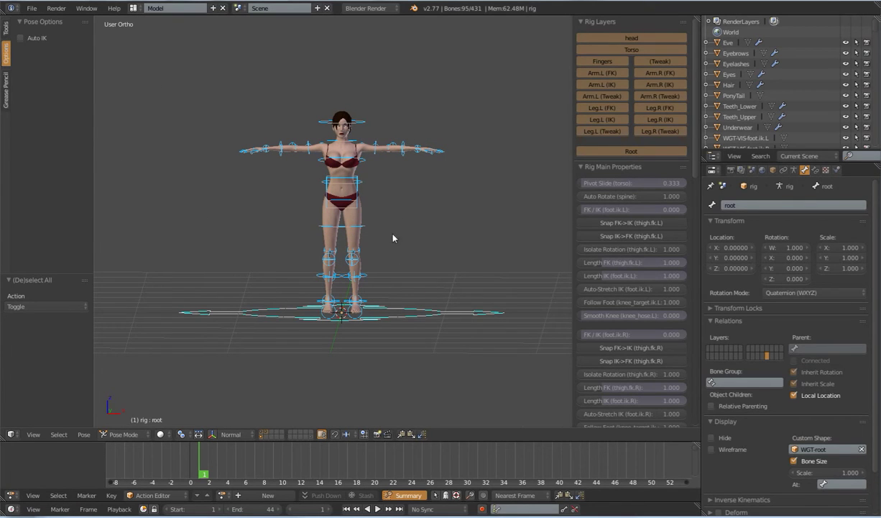
Enable X-Ray display for the rig armature so its controls draw in front of the character
left_click(794, 171)
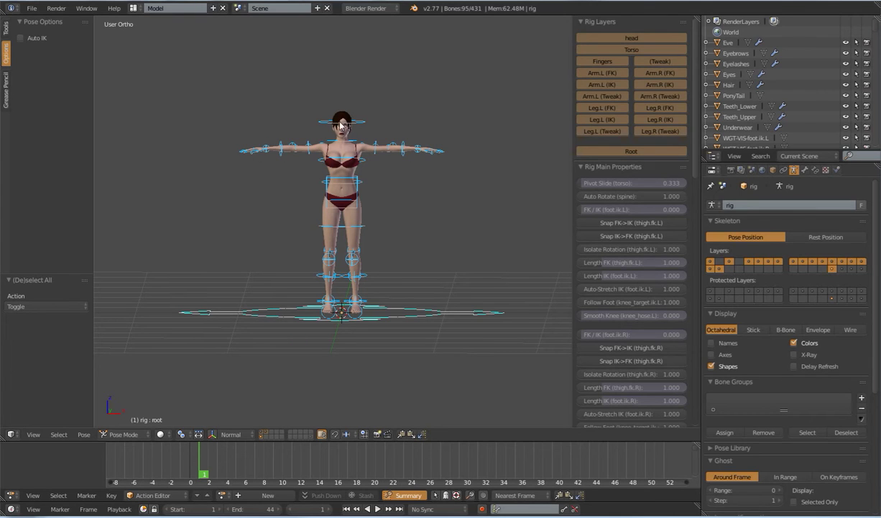
left_click(795, 356)
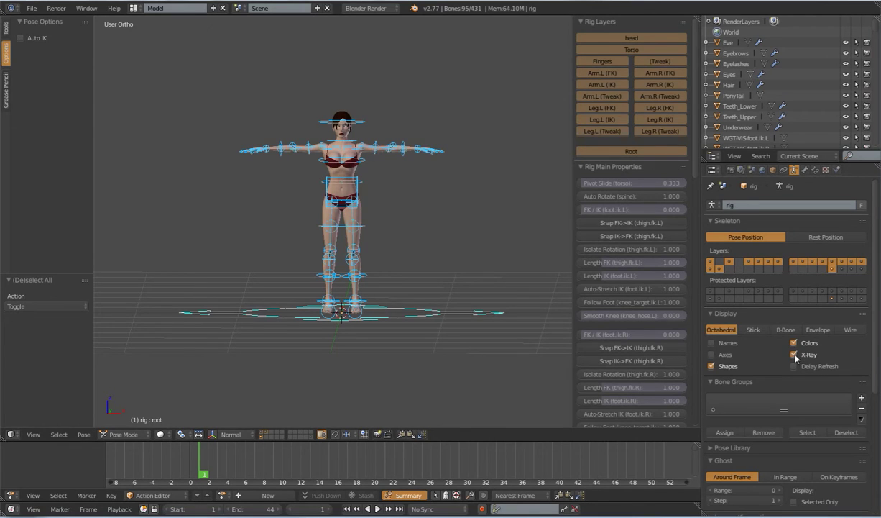
mouse_move(413, 260)
middle_mouse_down()
mouse_move(380, 273)
mouse_move(413, 269)
middle_mouse_up()
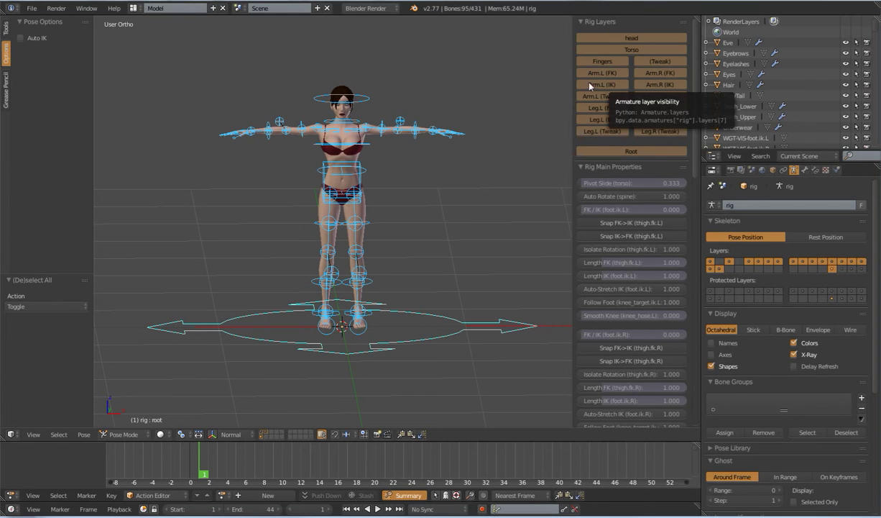
Hide the arm and leg IK and Tweak layers plus the finger Tweak layer, leaving the FK controls on display
left_click_drag(608, 84, 662, 85)
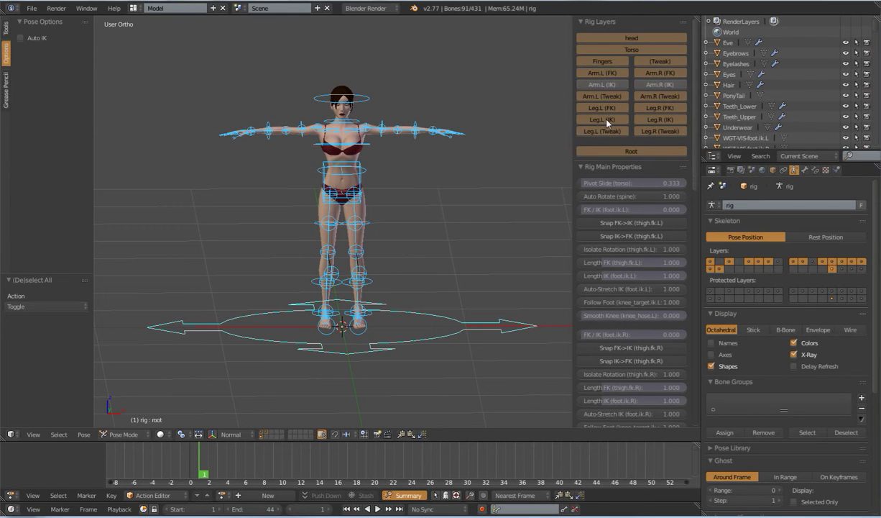
left_click_drag(607, 121, 663, 120)
left_click_drag(614, 98, 668, 97)
left_click_drag(607, 133, 666, 133)
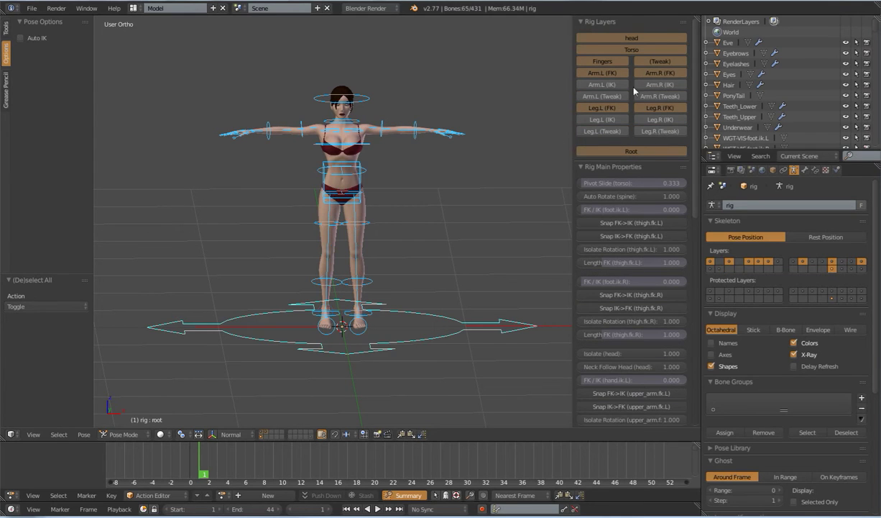
left_click_drag(655, 63, 612, 63)
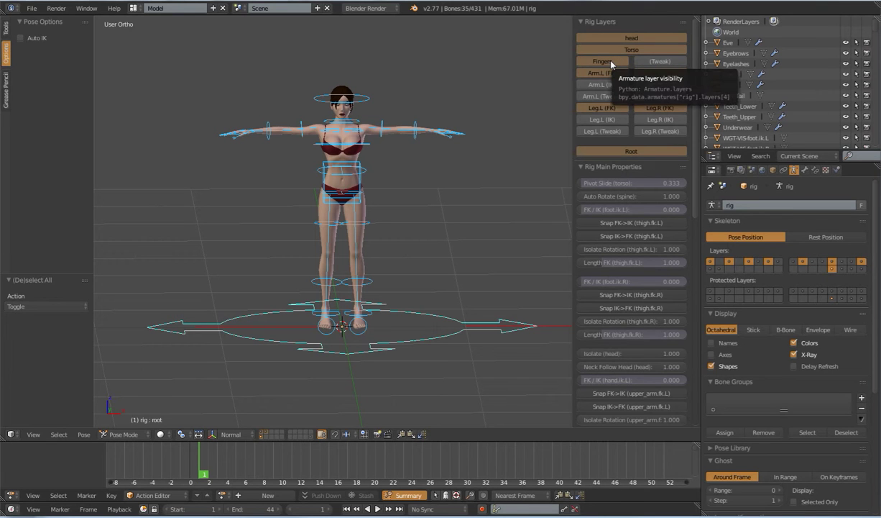
middle_click_drag(403, 210, 461, 262)
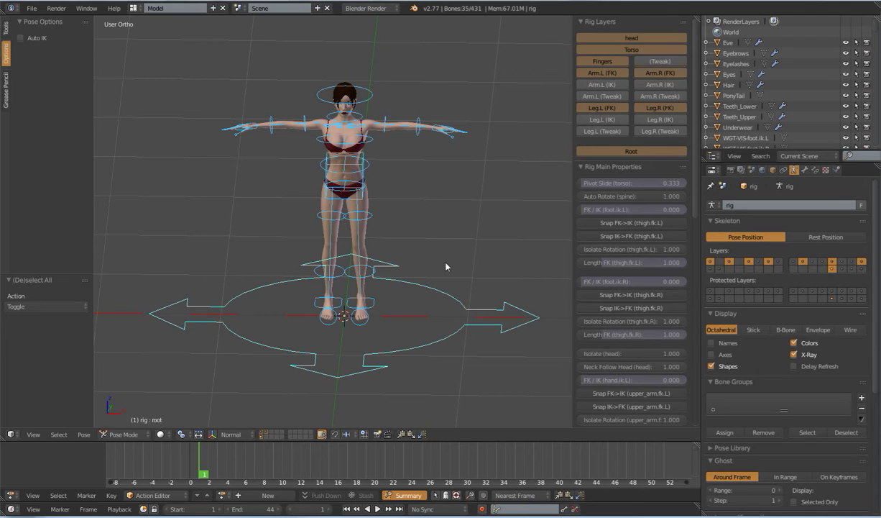
middle_click_drag(413, 250, 415, 245)
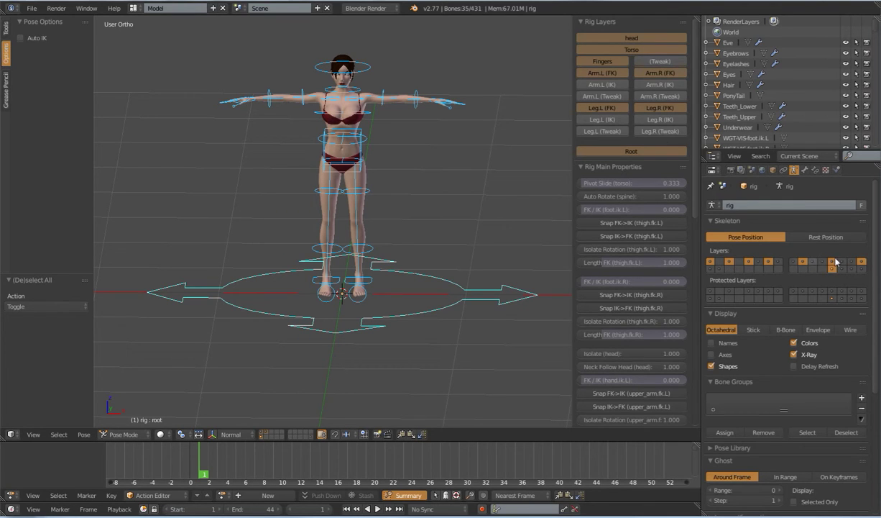
Show the finger Tweak layer and all arm and leg IK and Tweak layers again
left_click_drag(663, 63, 651, 135)
left_click_drag(604, 84, 609, 132)
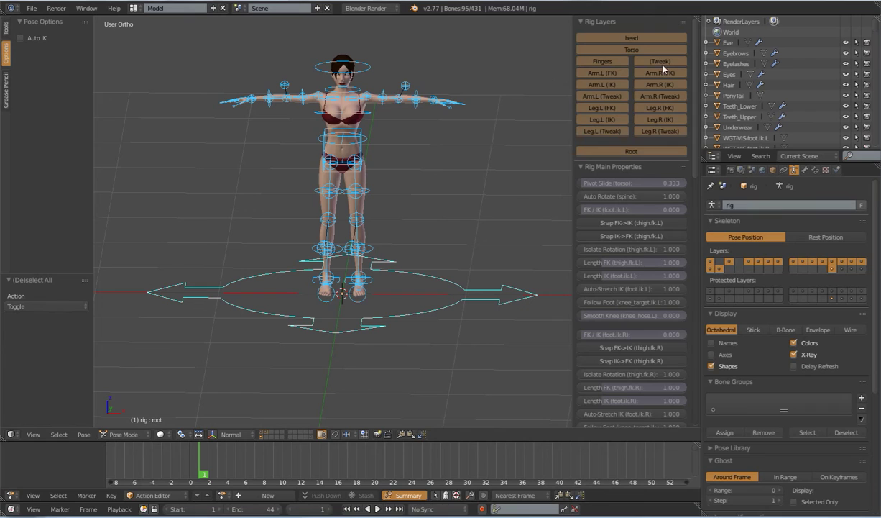
Show only the last armature layer and inspect the names of its left shin, thigh, hips and chest ORG bones
left_click(862, 270)
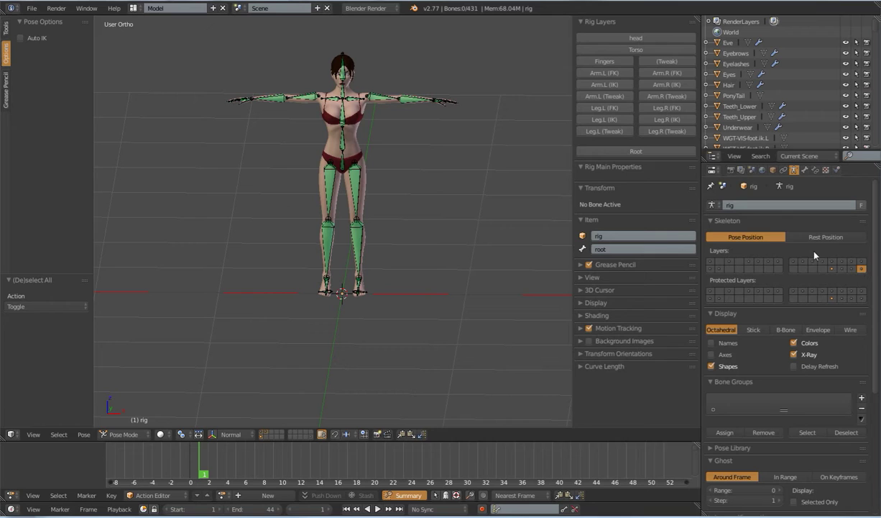
right_click(353, 245)
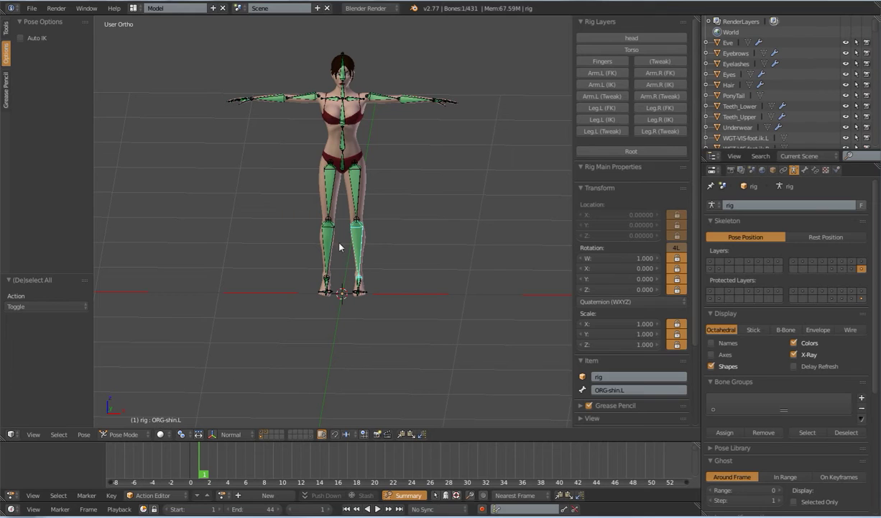
right_click(358, 196)
right_click(331, 152)
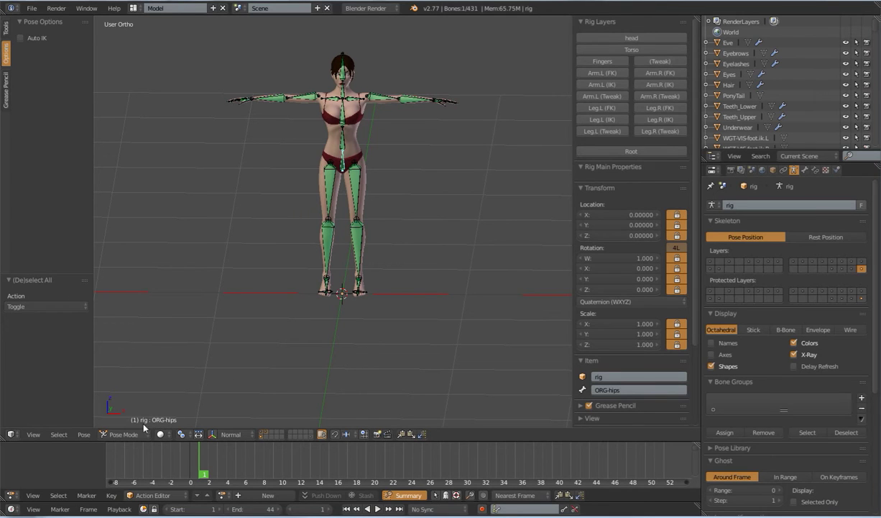
right_click(343, 144)
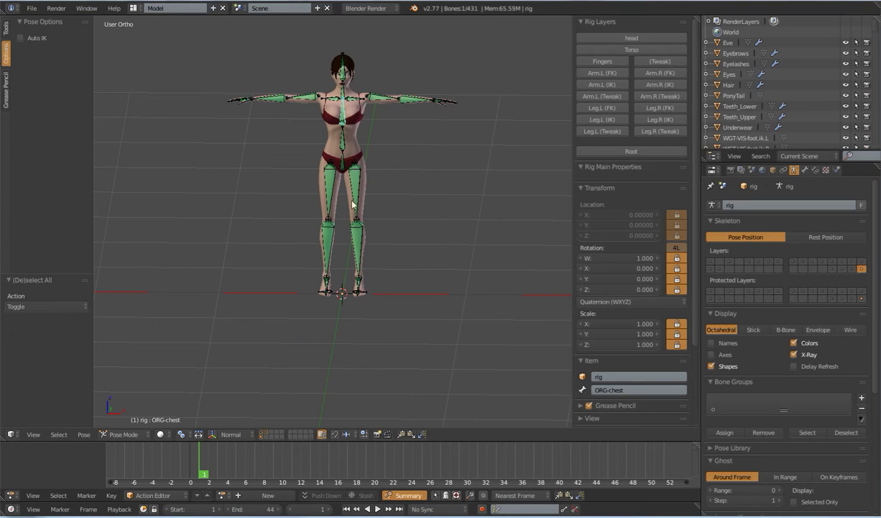
Compare with the original metarig on the last scene layer, then return to the rig in Pose Mode
left_click(311, 436)
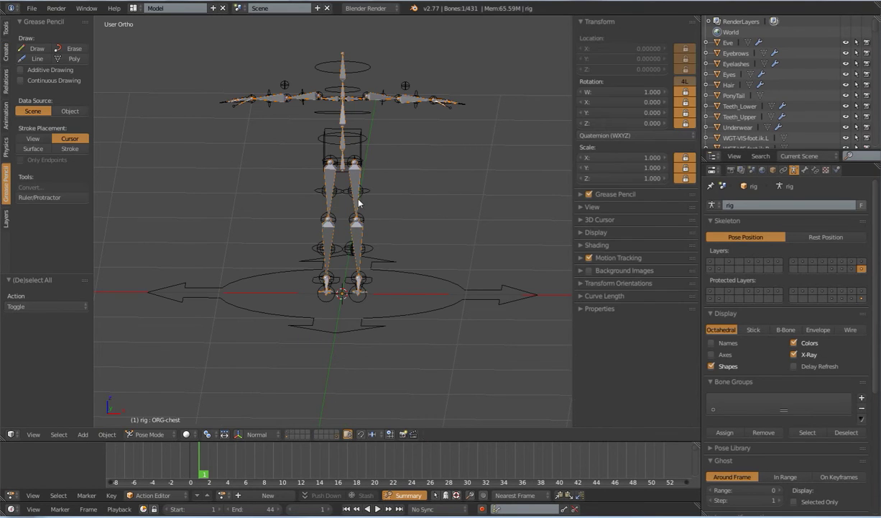
right_click(342, 178)
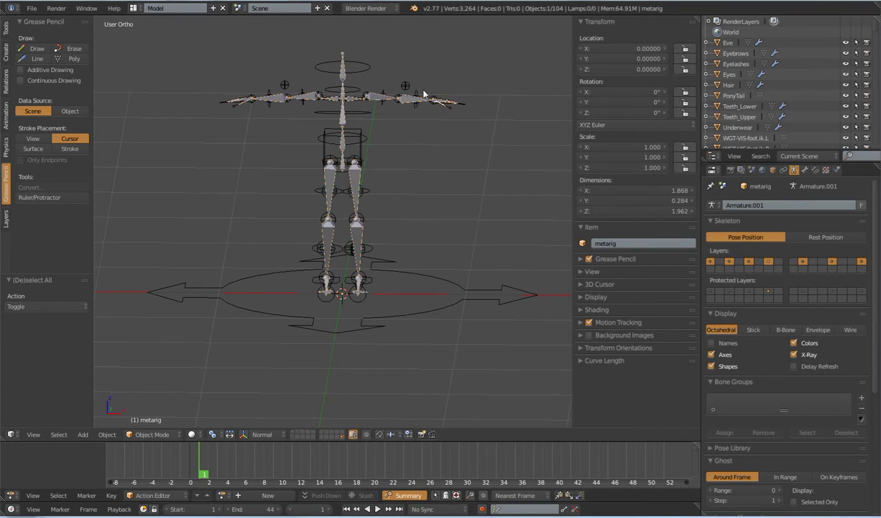
left_click(293, 436)
key("ctrl+z")
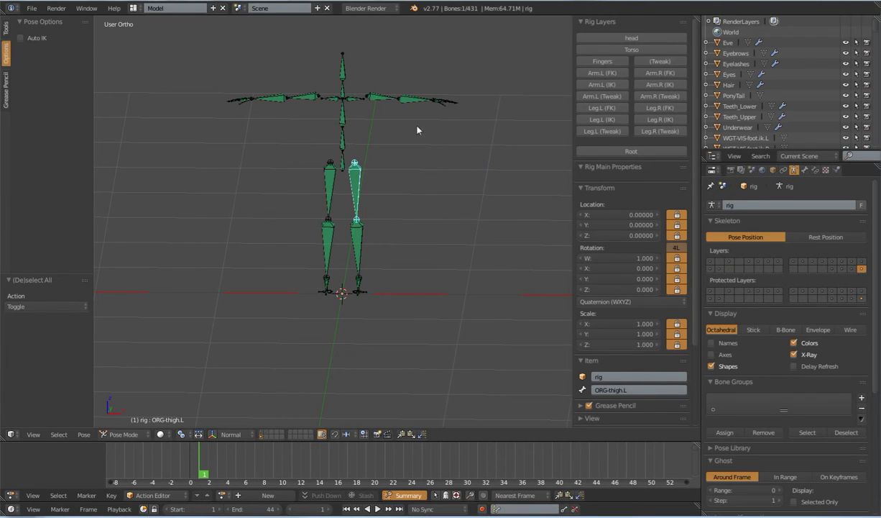
Show only the second-to-last armature layer and inspect its MCH bones along the thighs, spine, neck, left arm and thumb
left_click(852, 268)
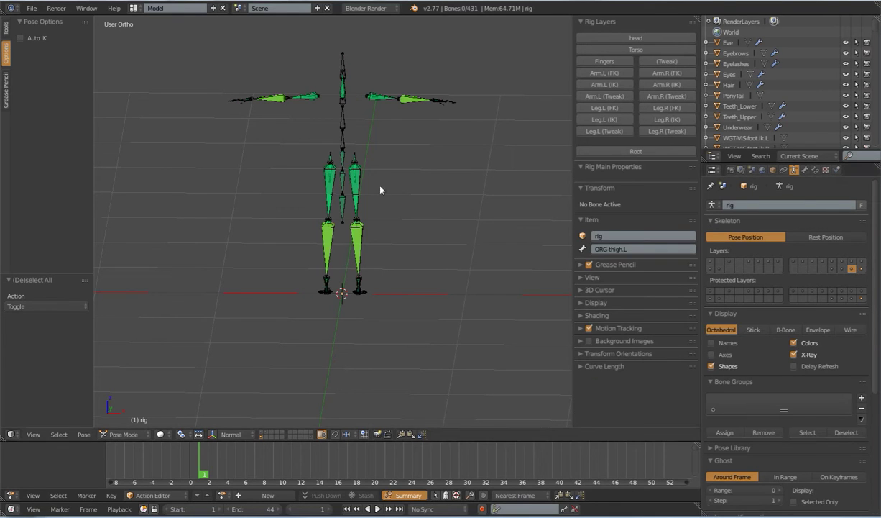
right_click(362, 184)
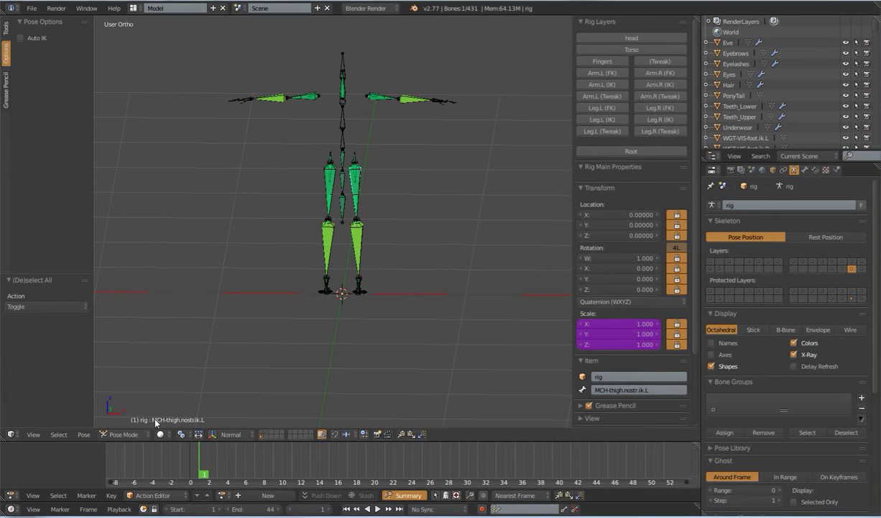
right_click(328, 176)
right_click(331, 177)
right_click(342, 157)
right_click(344, 141)
right_click(343, 108)
right_click(344, 94)
right_click(345, 80)
right_click(344, 75)
right_click(376, 97)
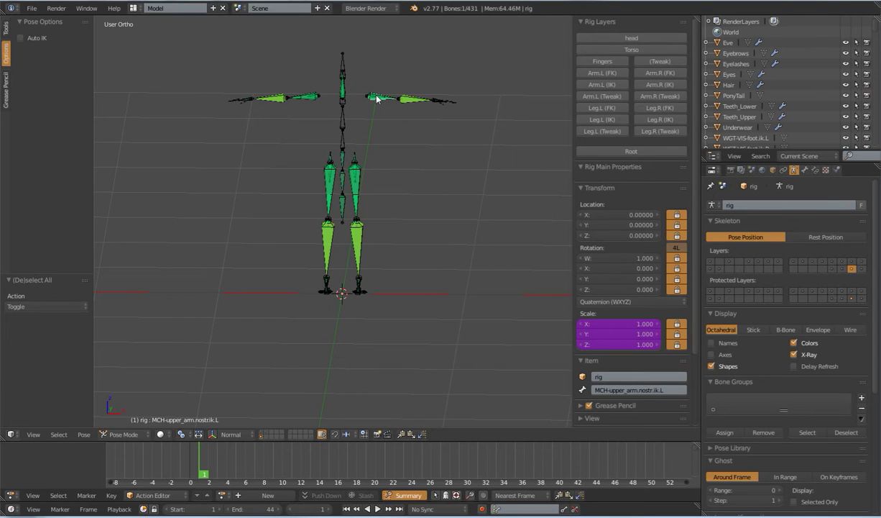
right_click(418, 100)
right_click(454, 101)
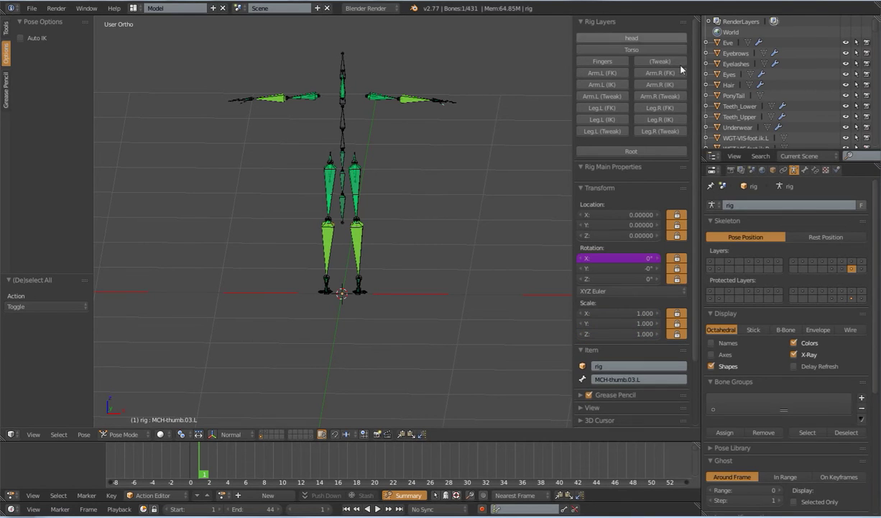
Show the head control layer alongside the MCH bones and try rotating the head control
left_click(610, 39)
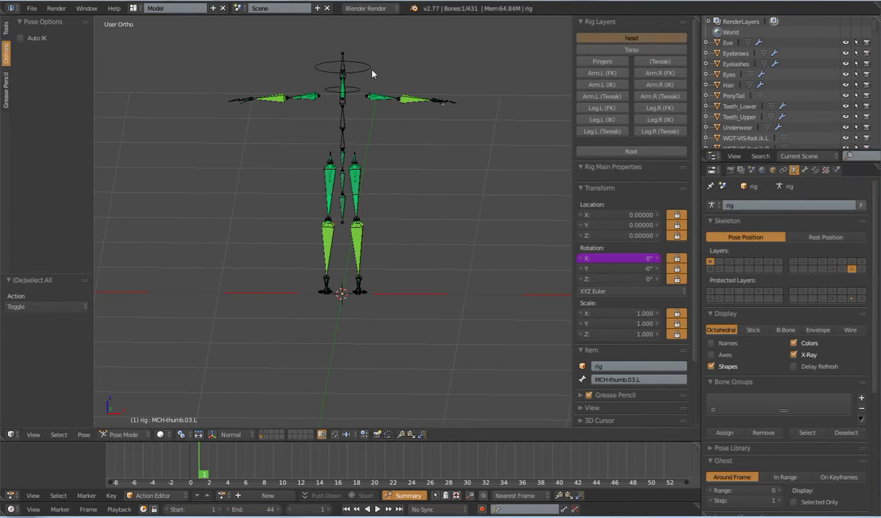
right_click(309, 67)
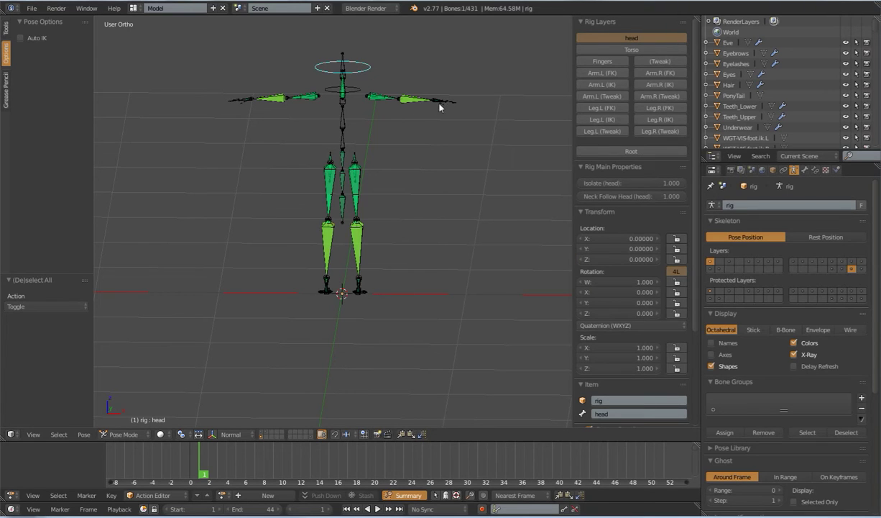
key("g")
key("r")
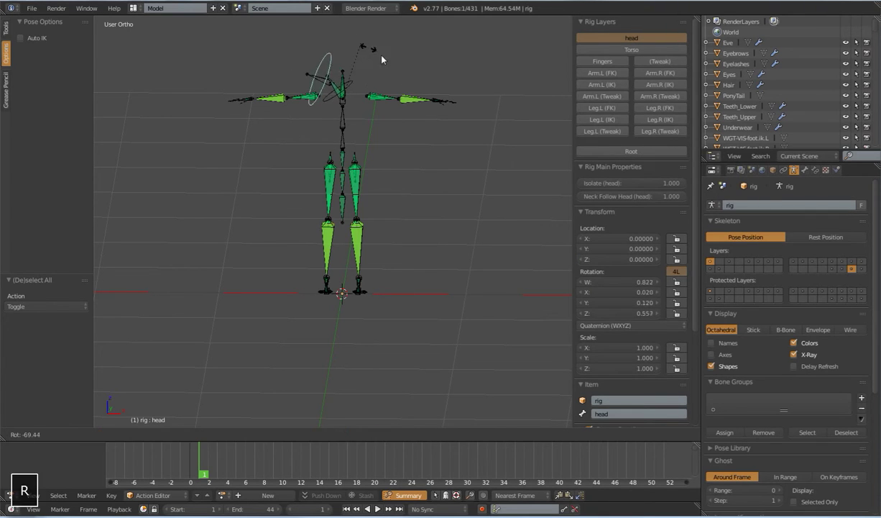
right_click(301, 72)
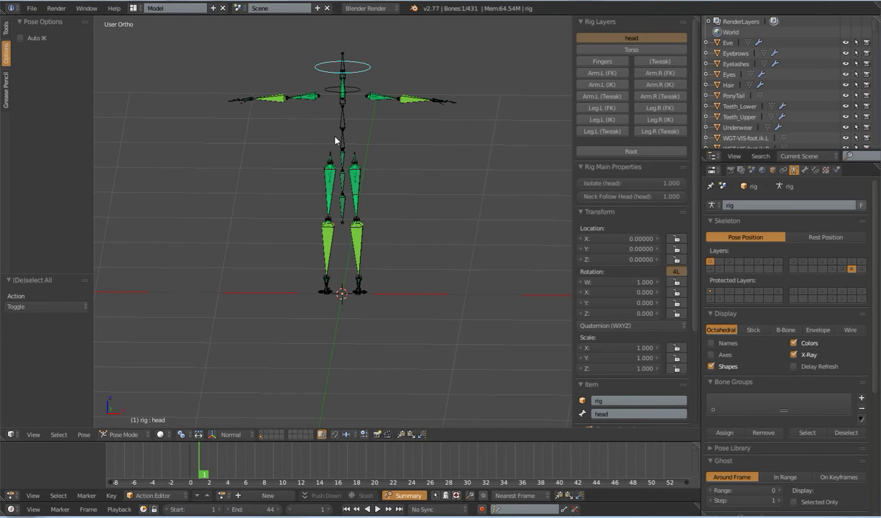
Show only the third-to-last armature layer with the DEF bones and try to move the left upper thigh bone
left_click(842, 269)
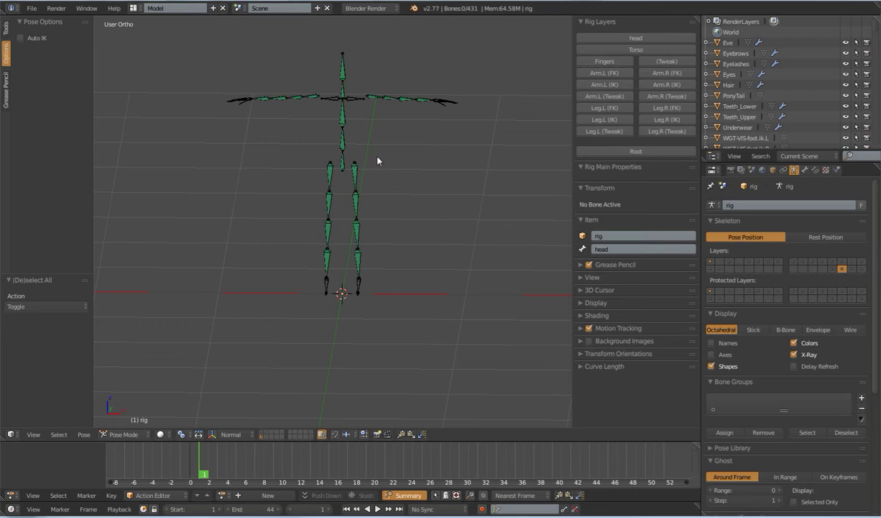
right_click(374, 96)
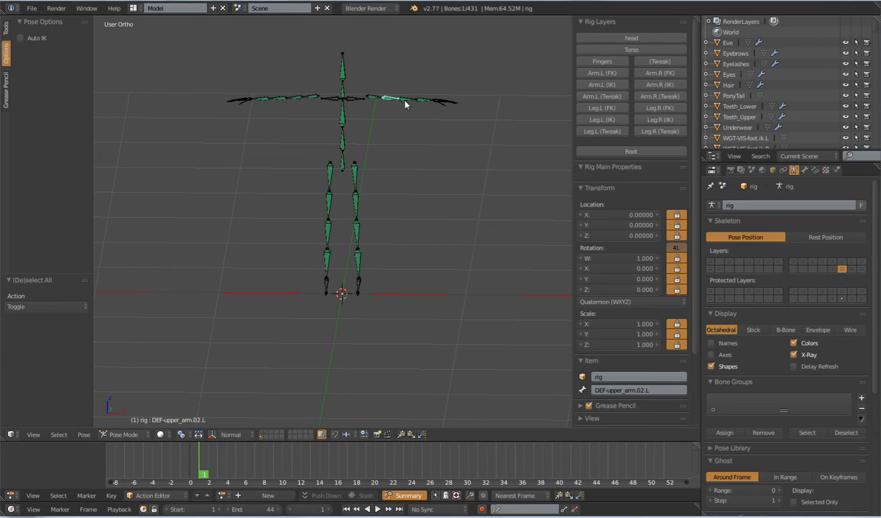
right_click(354, 177)
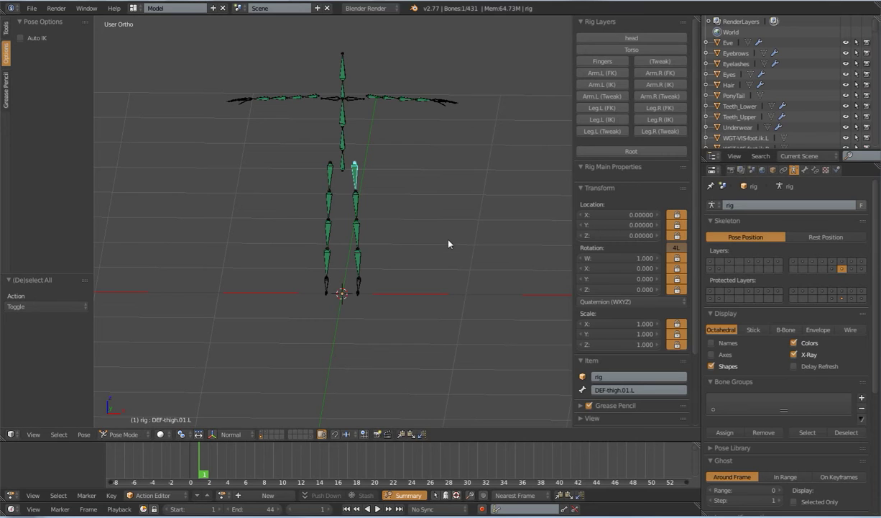
key("g")
right_click(464, 198)
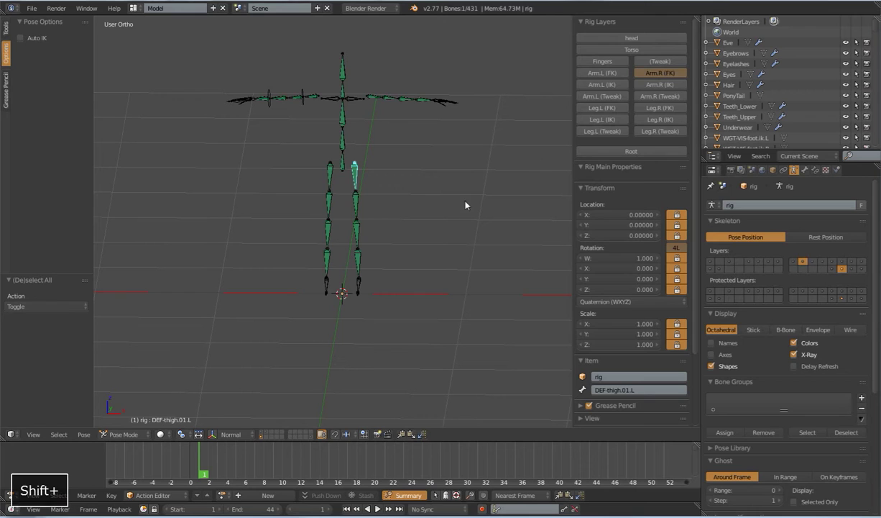
Add the Leg.L (FK) layer to the DEF bones and try rotating the left thigh FK control to swing the leg
left_click(655, 74, "shift")
left_click(661, 74, "shift")
left_click(603, 107, "shift")
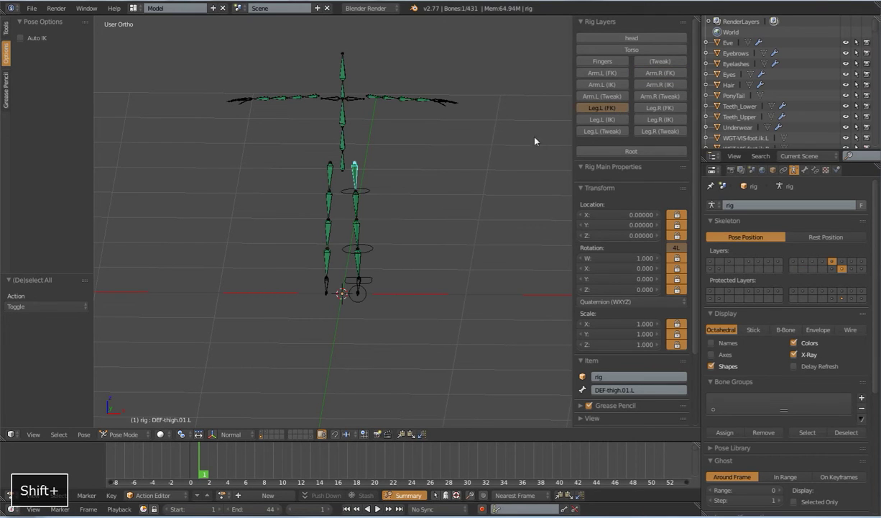
right_click(366, 191)
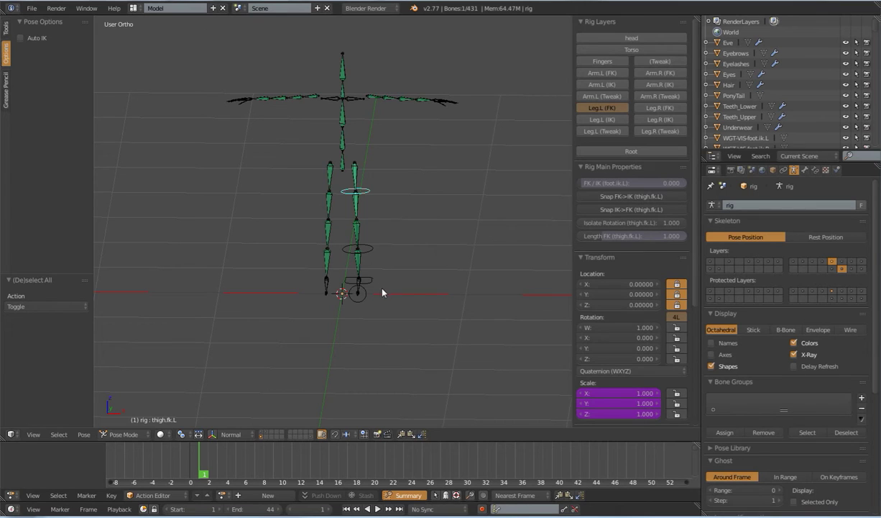
key("r")
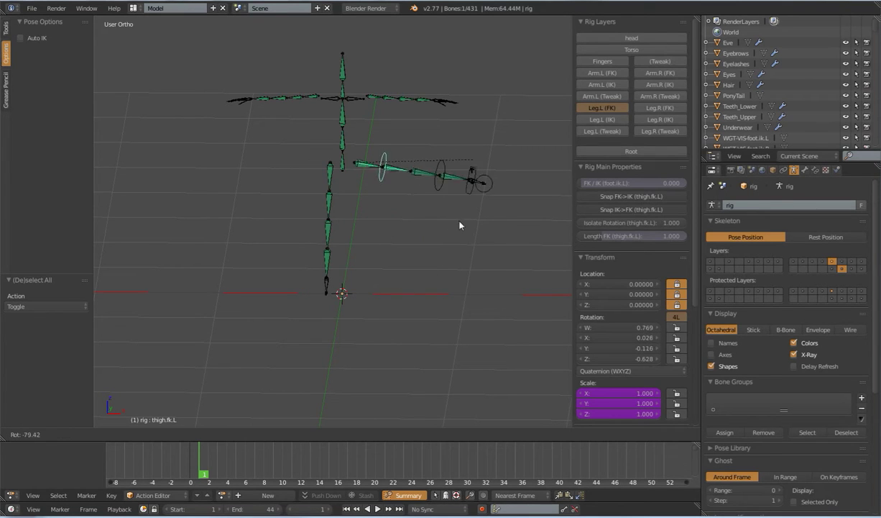
right_click(369, 305)
key("r")
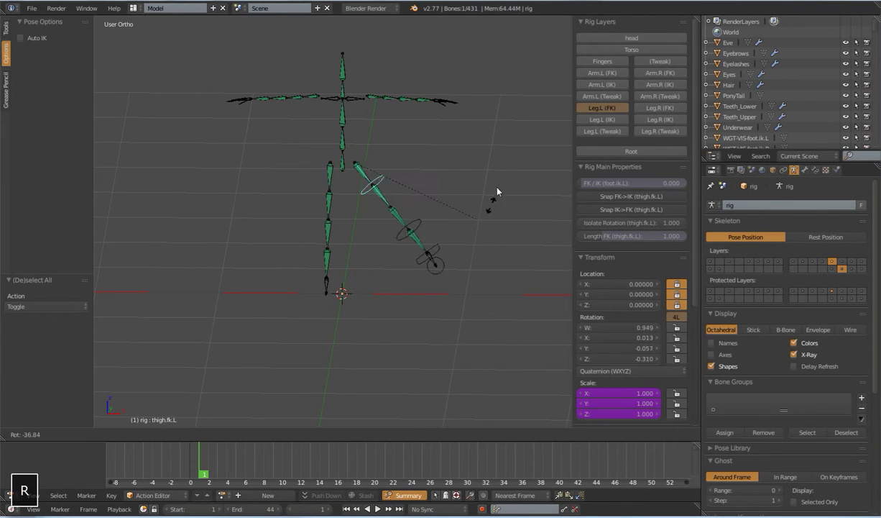
right_click(379, 222)
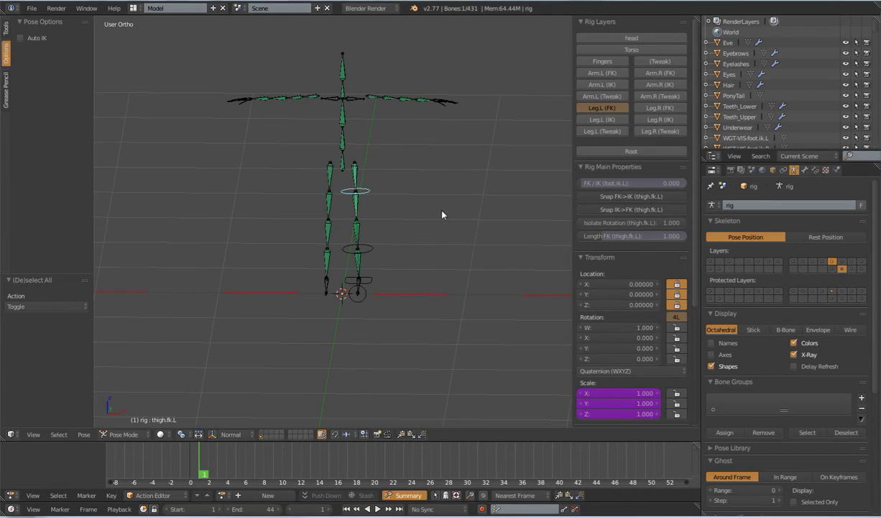
Select the DEF-thigh.02.L bone and examine its bone properties down to the Deform setting
right_click(356, 214)
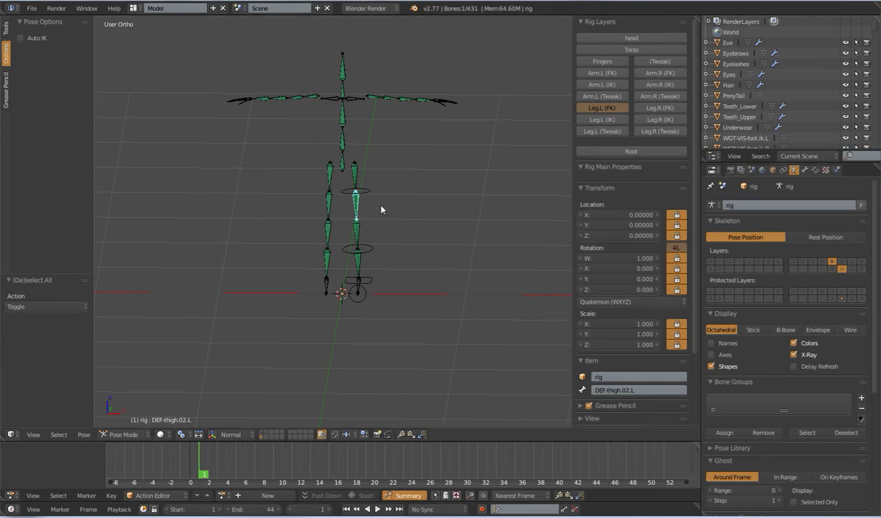
left_click(805, 170)
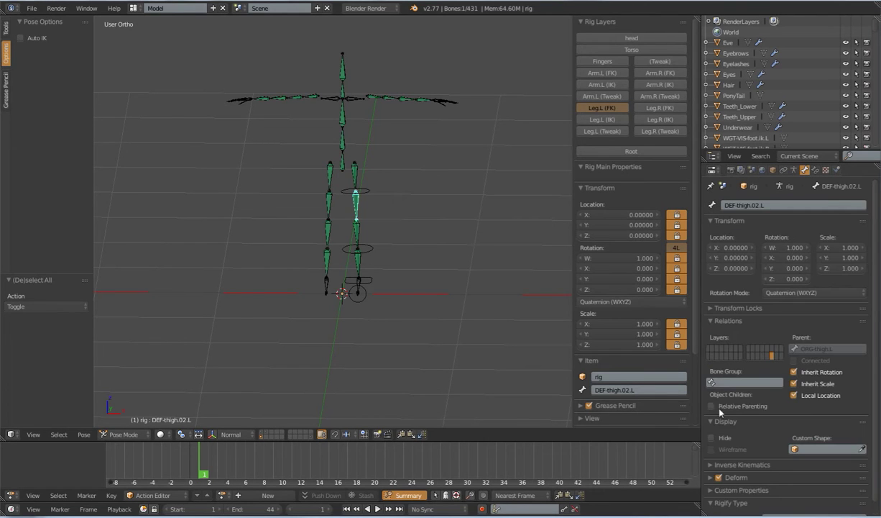
scroll(754, 382, "down", 1)
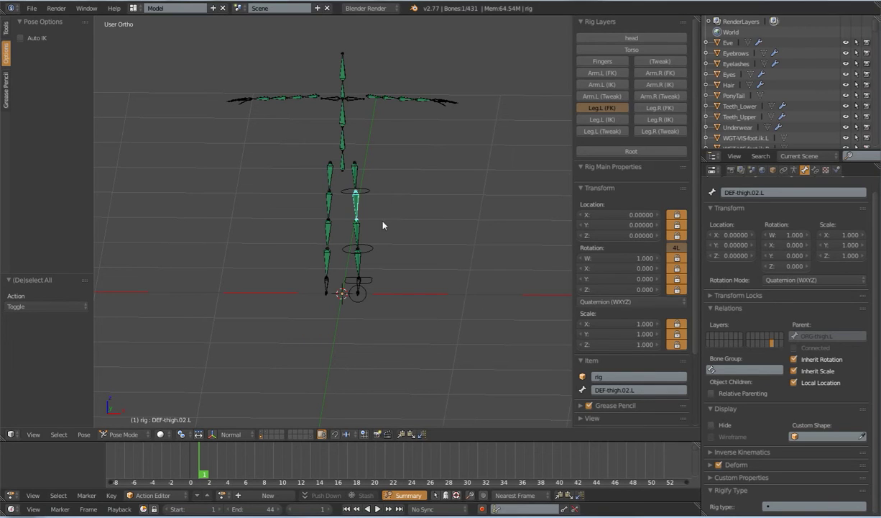
Hide the Leg.L (FK) layer and select all of the rig's DEF bones
key("a")
key("a")
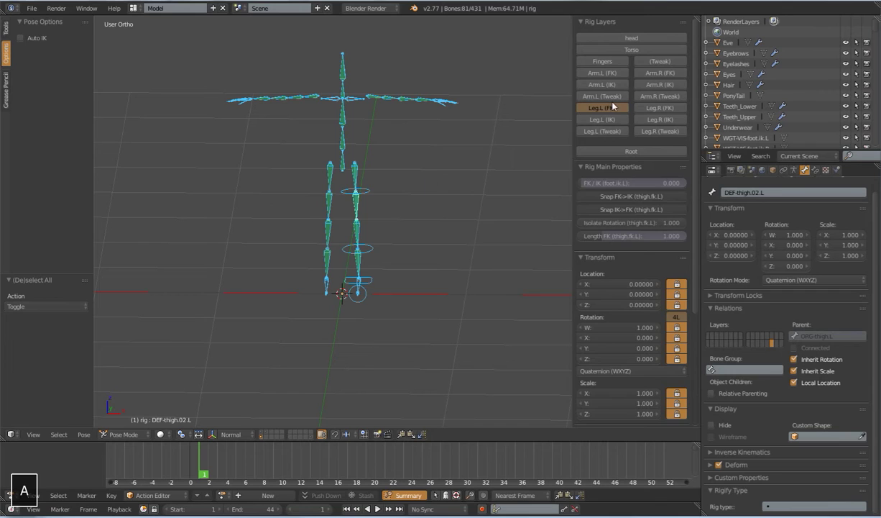
left_click(612, 107, "shift")
key("a")
key("a")
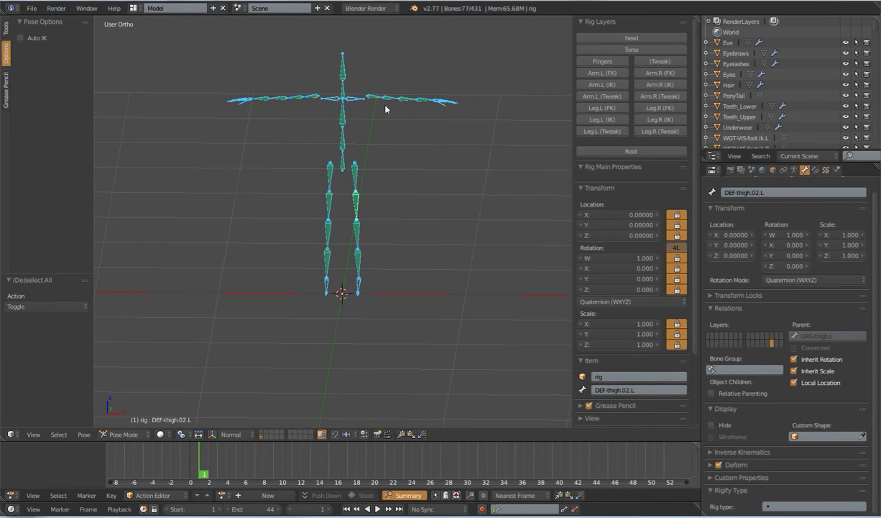
Check the Deform setting of the DEF-shin.02.L bone and show all of the rig's control layers
right_click(363, 264)
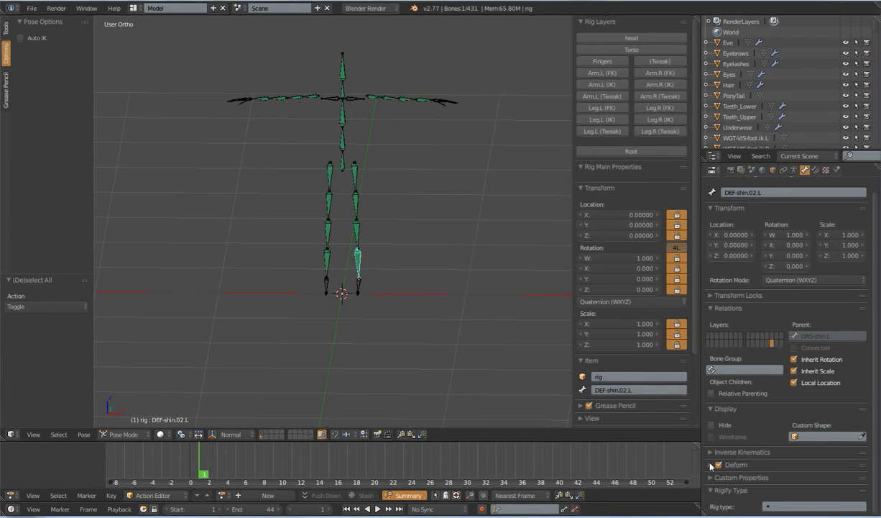
left_click_drag(602, 38, 611, 155, "shift")
left_click_drag(654, 62, 624, 146, "shift")
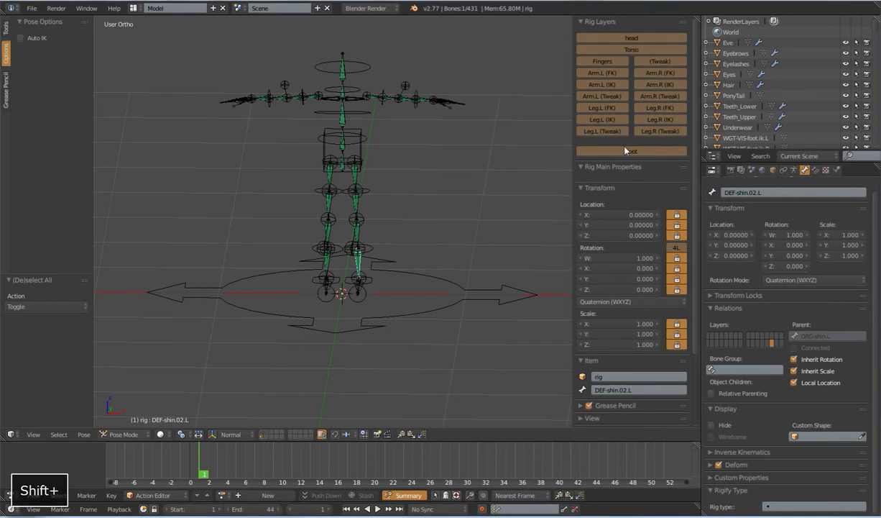
Select the spine control and check its Deform setting in the bone properties
right_click(350, 136)
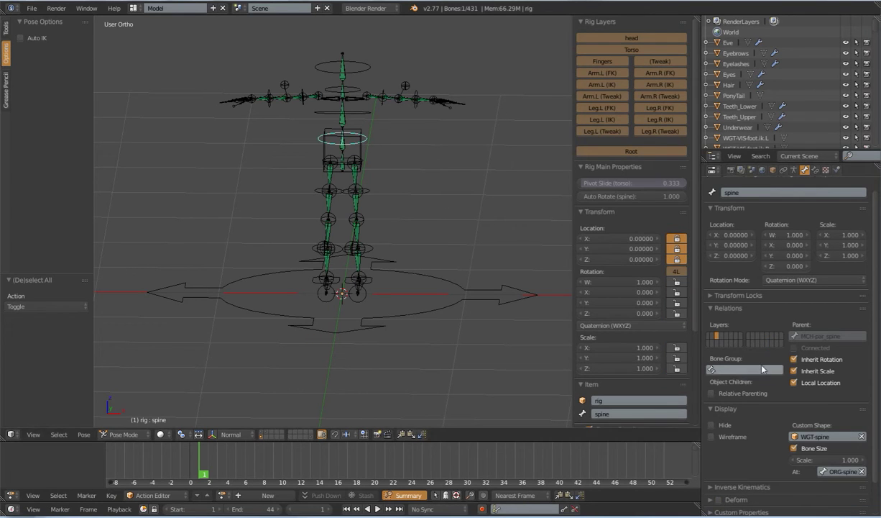
scroll(774, 340, "down", 2)
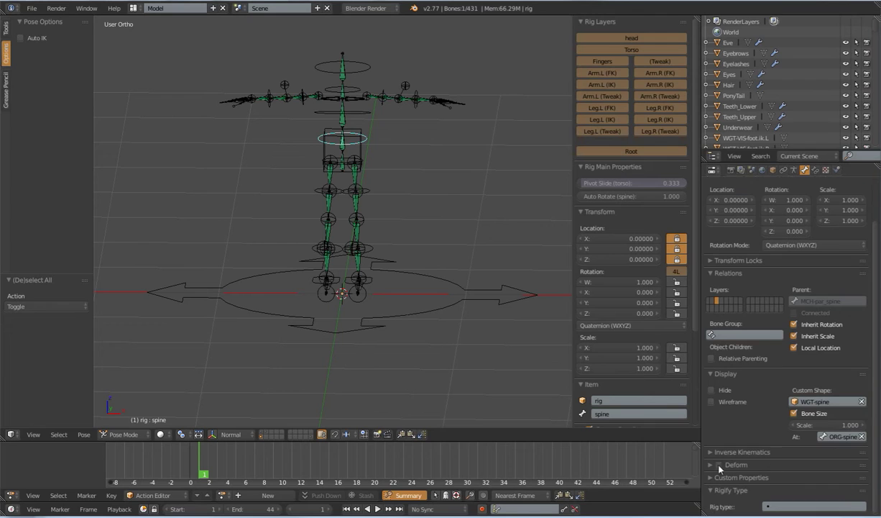
scroll(359, 205, "down", 3)
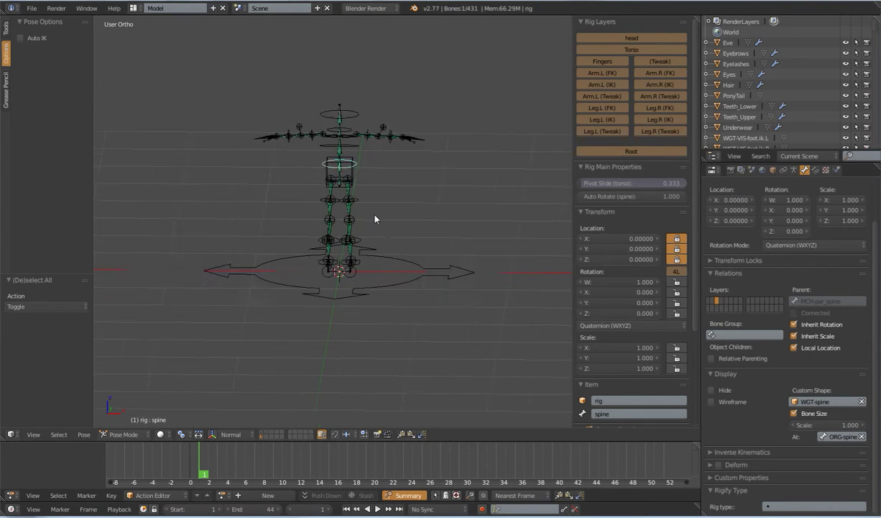
Hide the finger Tweak layer and the IK and Tweak layers of both arms and both legs
left_click(624, 37)
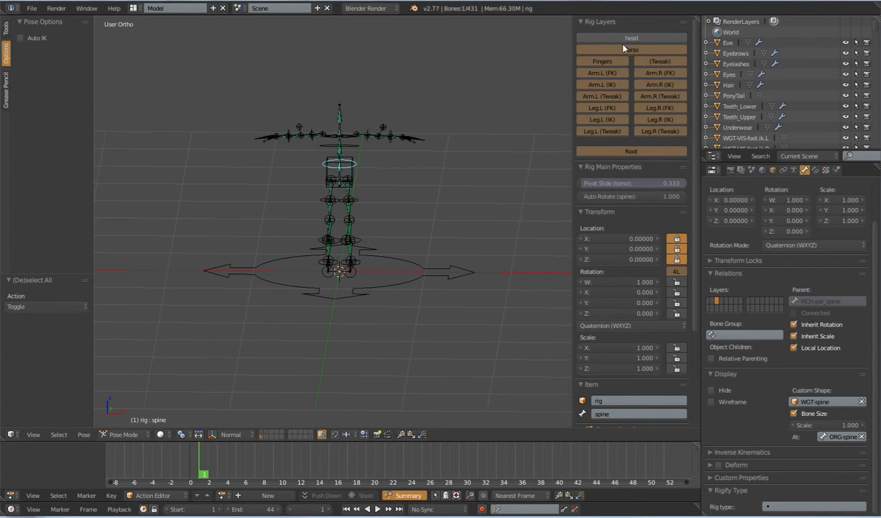
left_click(628, 38)
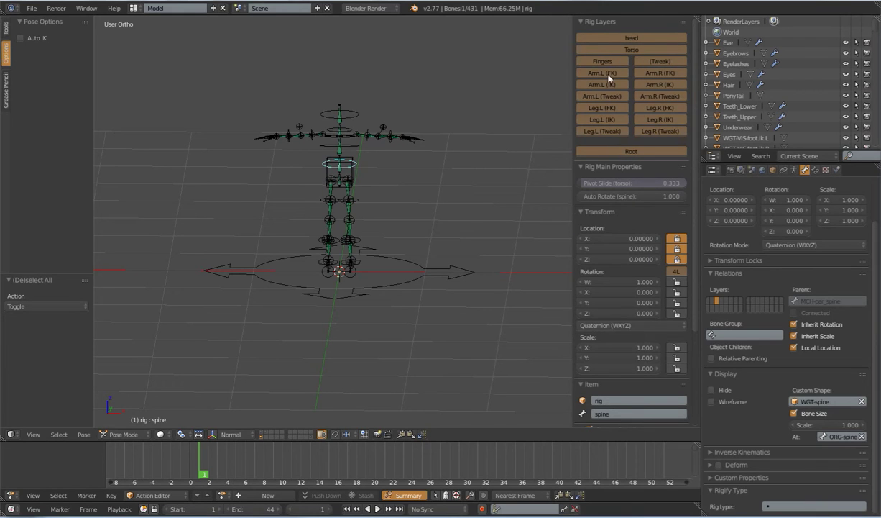
left_click(649, 62, "shift")
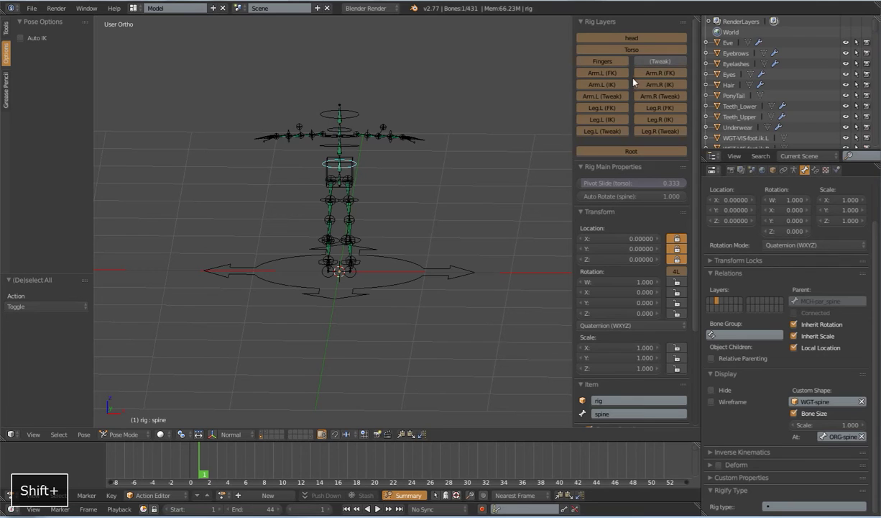
left_click(657, 85, "shift")
left_click(599, 86, "shift")
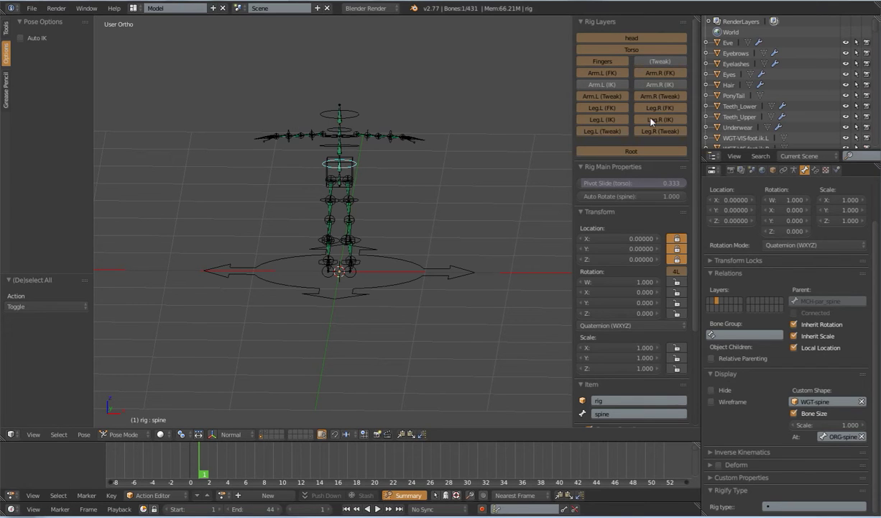
left_click(651, 120, "shift")
left_click(599, 120, "shift")
left_click(603, 130, "shift")
left_click(650, 131, "shift")
left_click(646, 96, "shift")
left_click(604, 96, "shift")
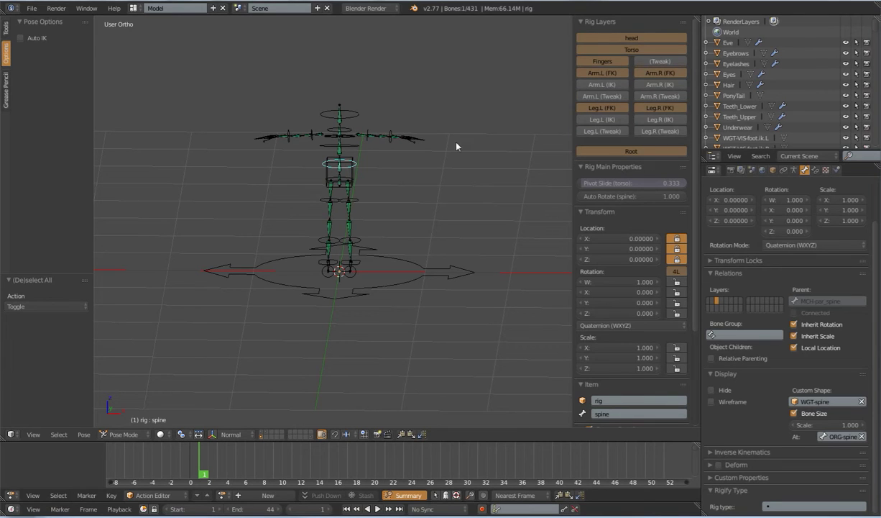
Select the left thigh FK control and show the scene layer with the character meshes alongside the rig
right_click(352, 206)
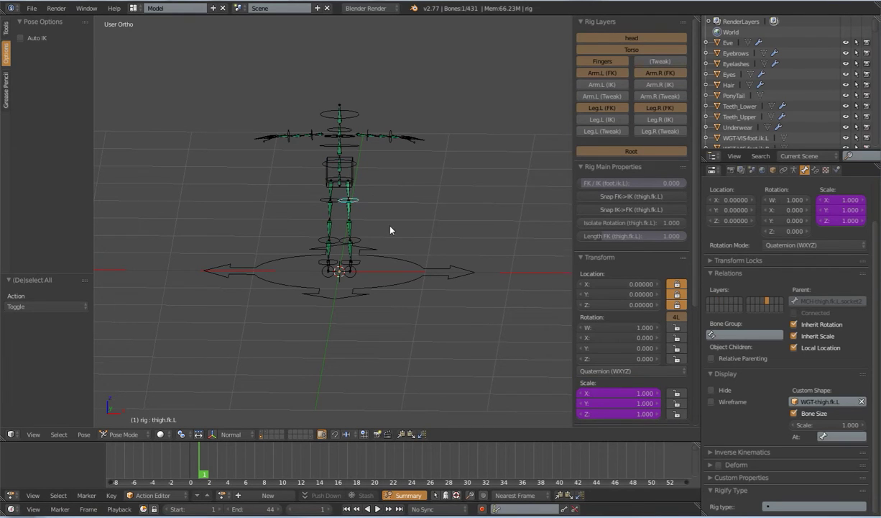
scroll(370, 224, "down", 2)
scroll(381, 246, "up", 4)
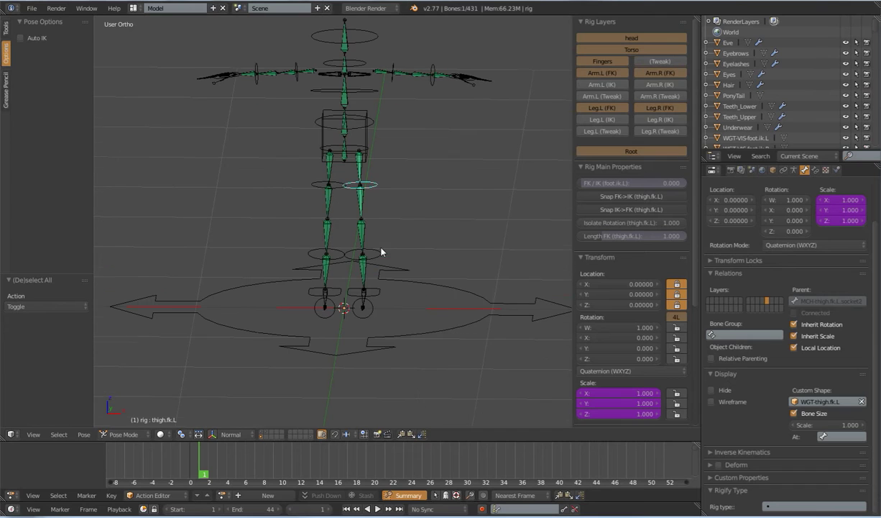
left_click(263, 432, "shift")
left_click(264, 433, "shift")
left_click(263, 432, "shift")
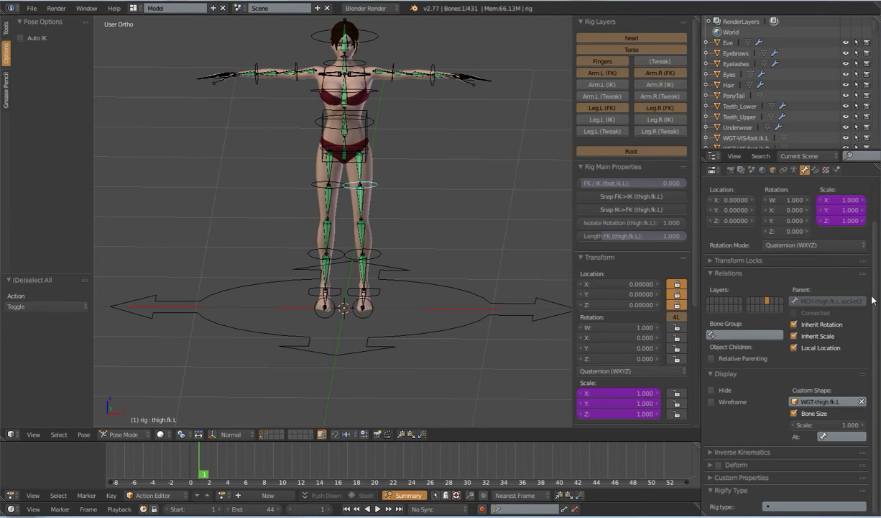
Open the armature's data properties and examine the skeleton layers, including the DEF bone layer
scroll(805, 215, "up", 2)
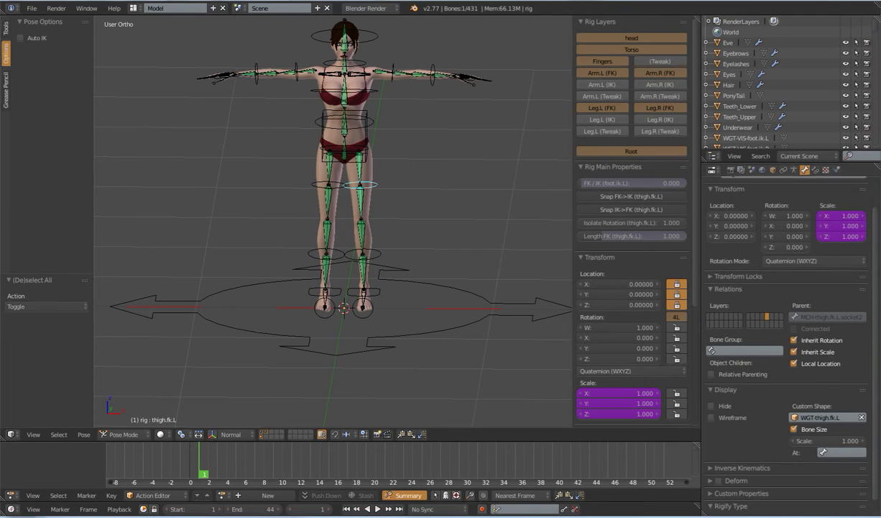
left_click(794, 169)
left_click(841, 269)
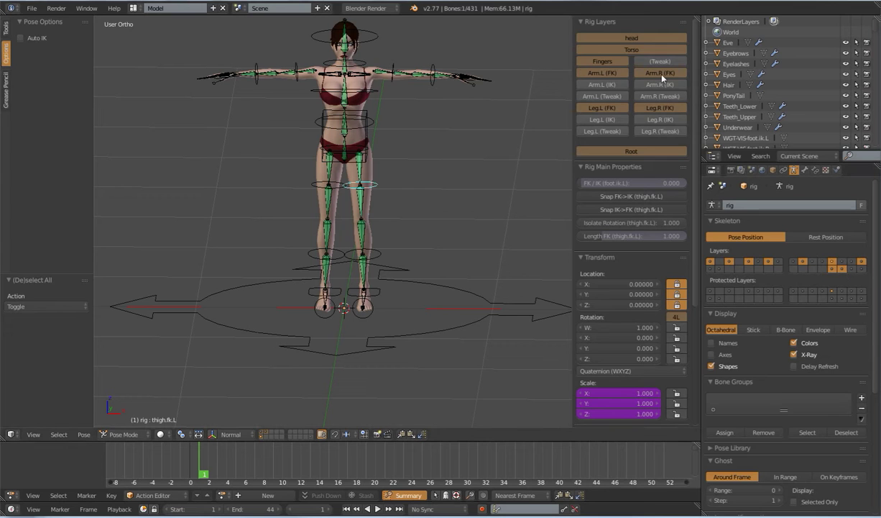
Try rotating the left thigh FK control and the chest control to test whether the body mesh follows
key("r")
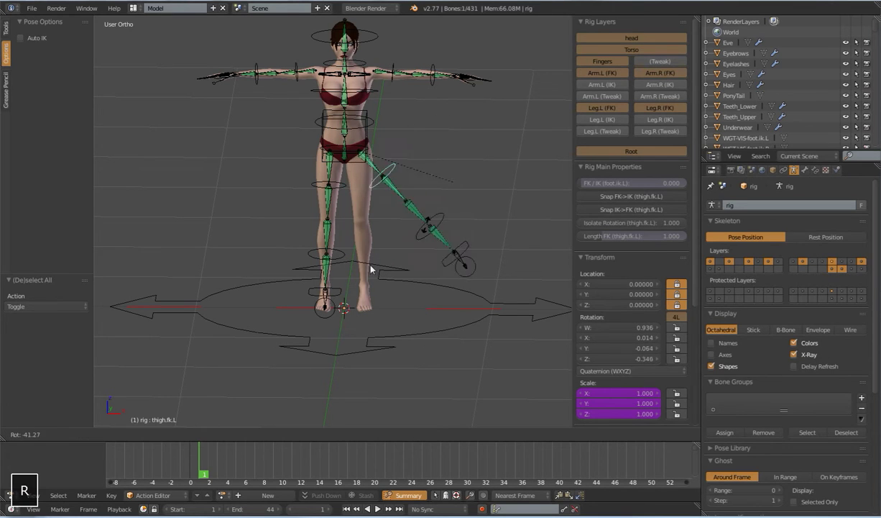
right_click(467, 226)
key("r")
right_click(457, 261)
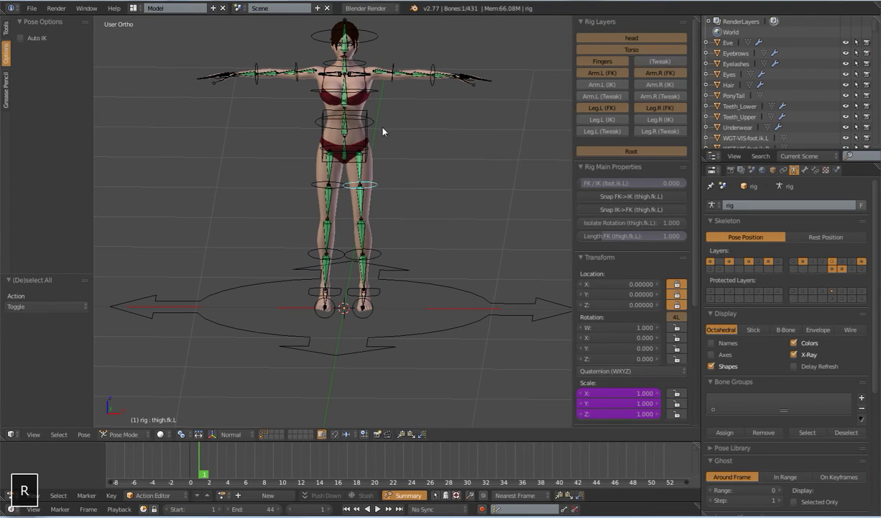
right_click(374, 94)
key("r")
right_click(442, 121)
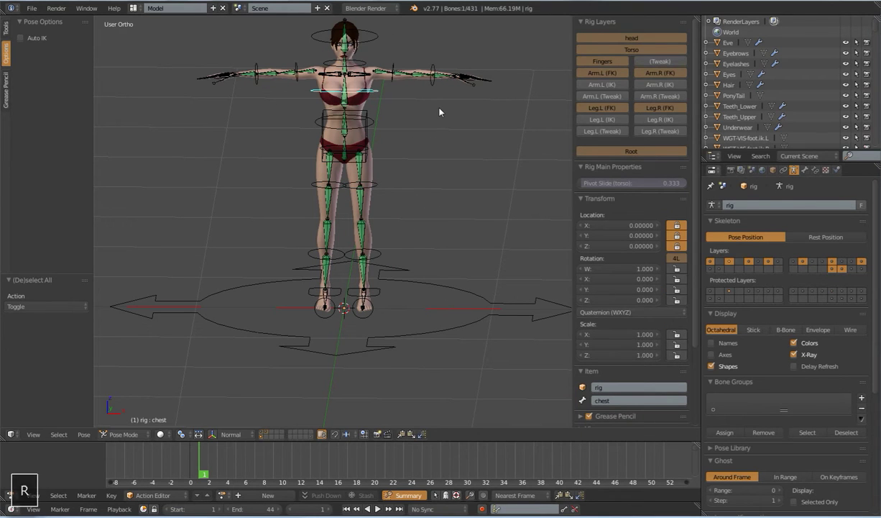
Parent the Eve body mesh to the rig with automatic weights
mouse_move(409, 212)
middle_mouse_down()
mouse_move(411, 199)
mouse_move(393, 210)
mouse_move(400, 215)
middle_mouse_up()
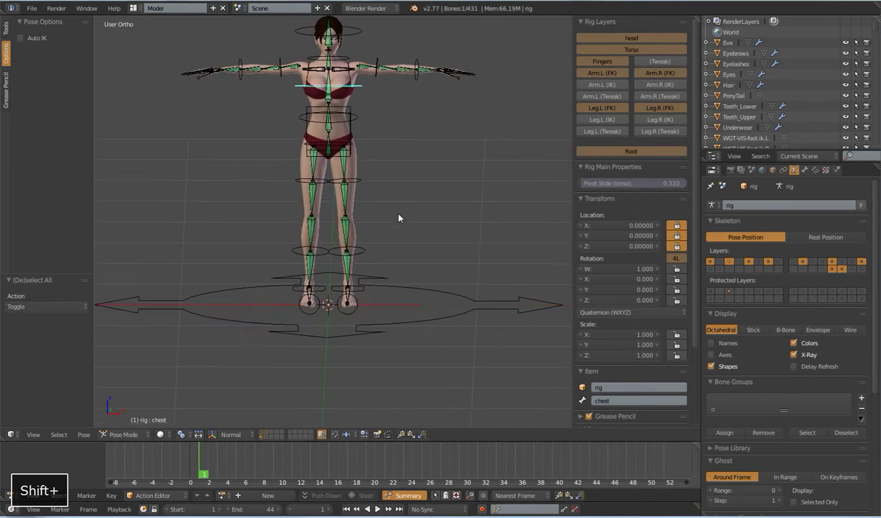
scroll(400, 215, "up", 1)
right_click(369, 151)
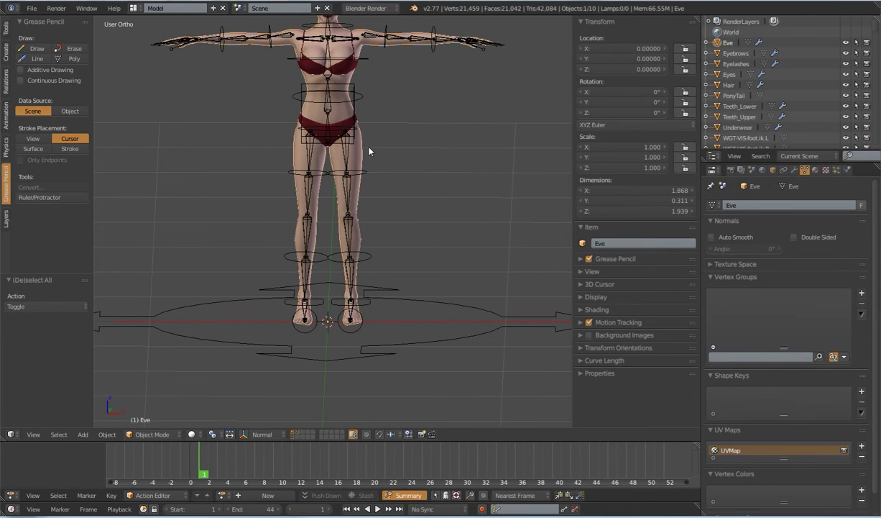
scroll(408, 168, "down", 1)
middle_click_drag(407, 168, 427, 225, "shift")
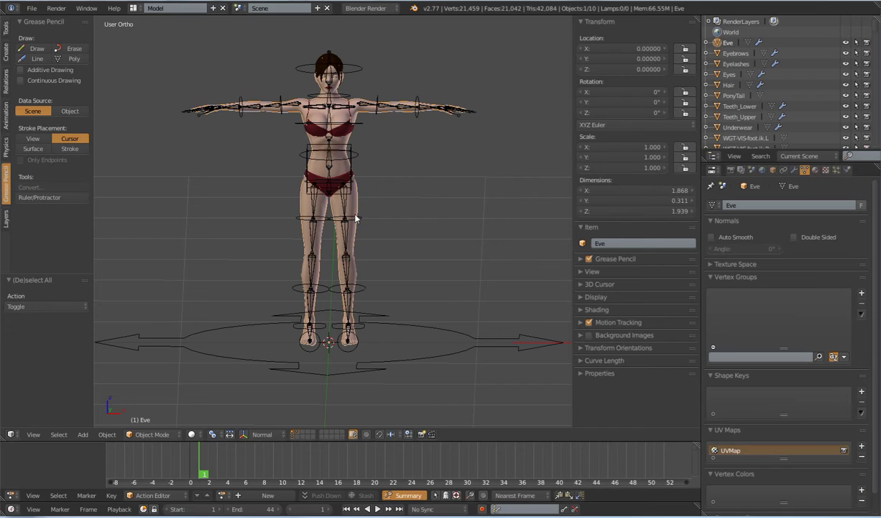
scroll(356, 218, "up", 4)
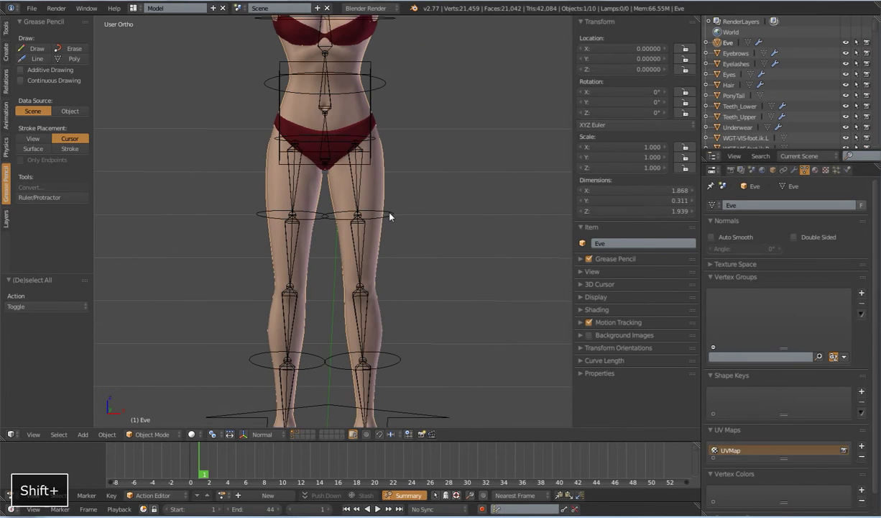
left_click(390, 216, "shift")
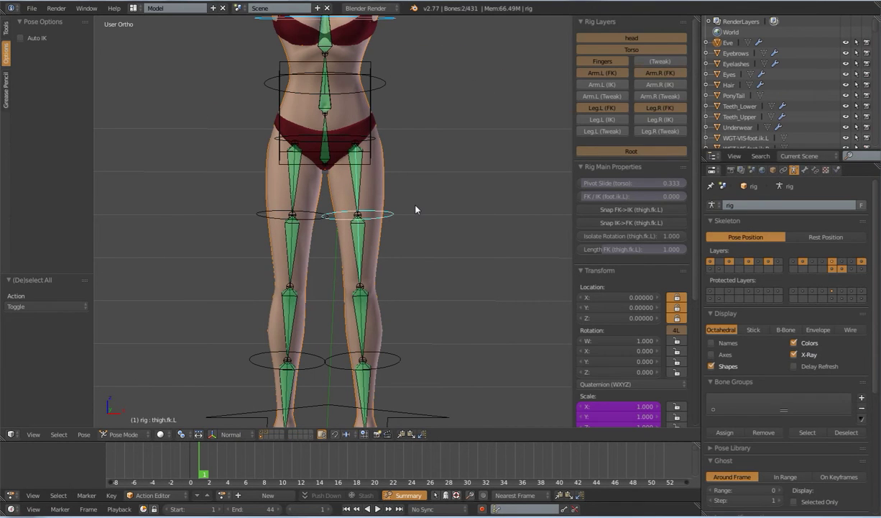
scroll(417, 201, "down", 2)
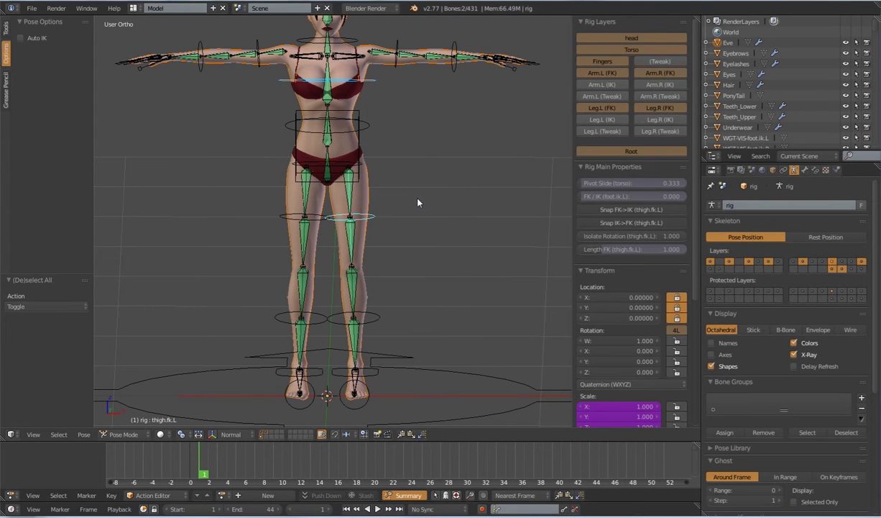
key("ctrl+p")
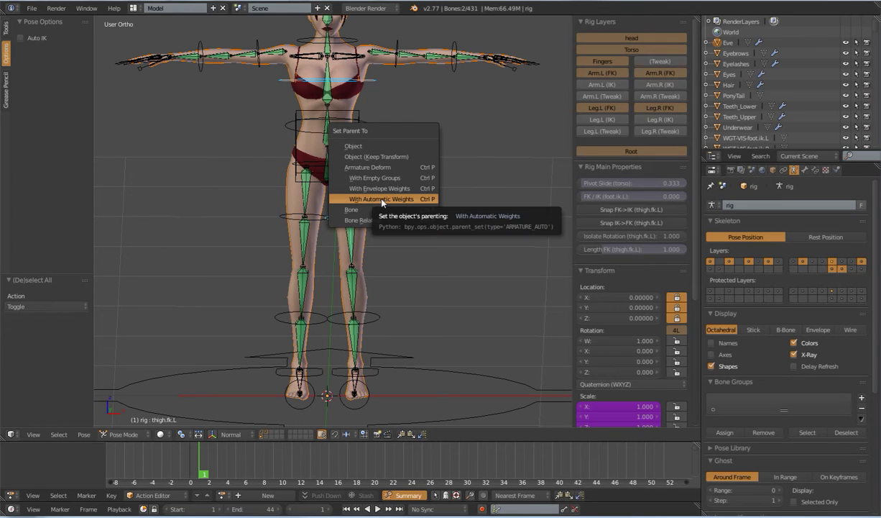
left_click(382, 200)
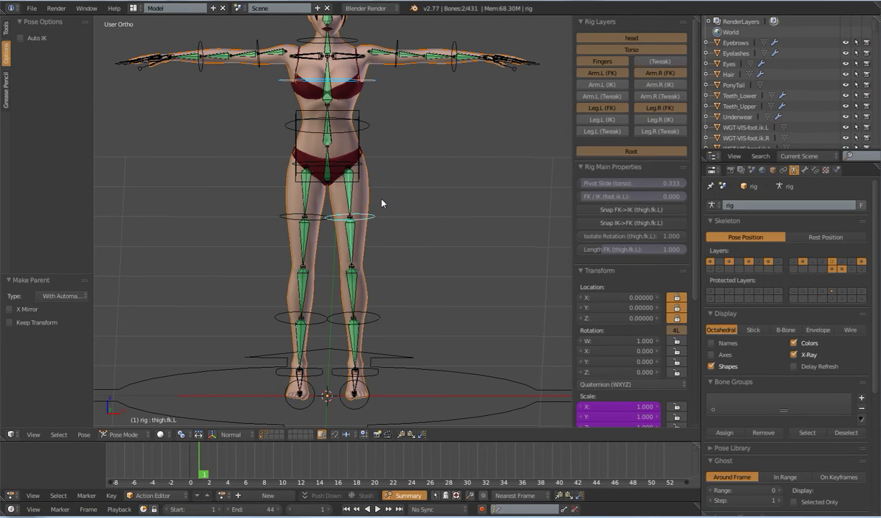
Test the body mesh's deformation by rotating the left thigh FK control from the front and the side
scroll(385, 272, "up", 2)
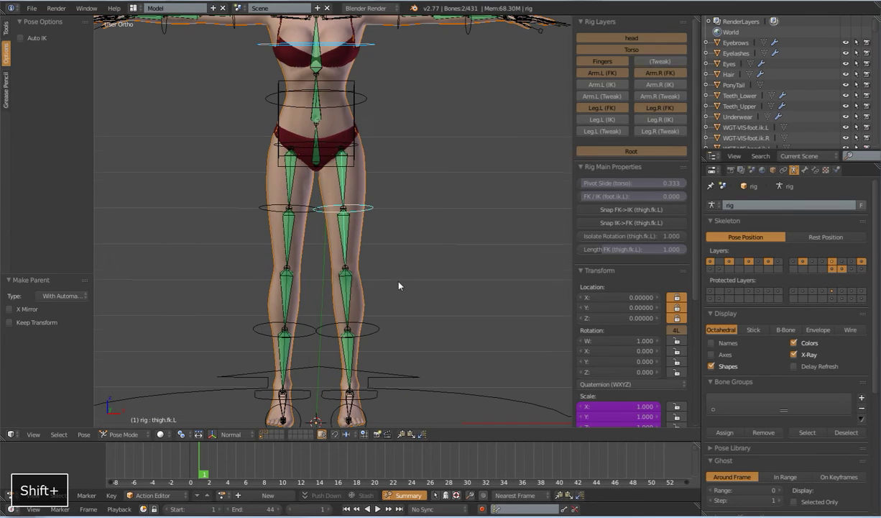
key("r")
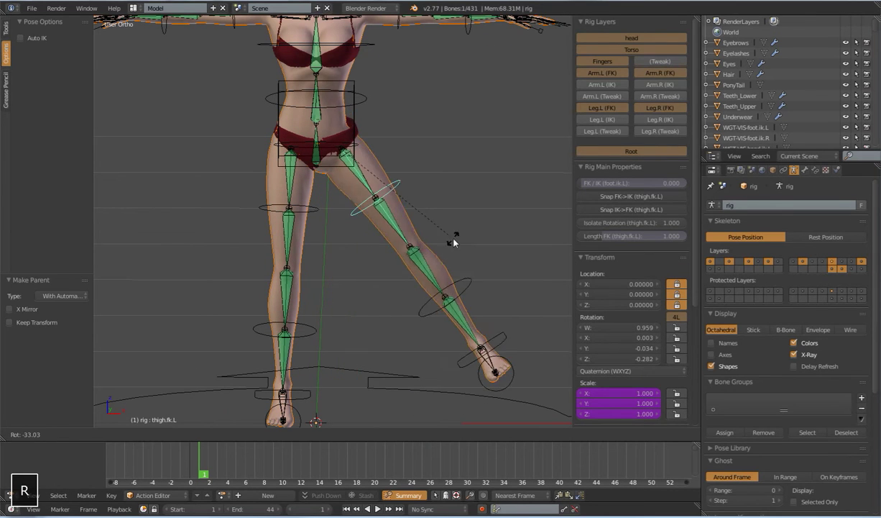
right_click(384, 287)
middle_click_drag(365, 286, 260, 295)
key("r")
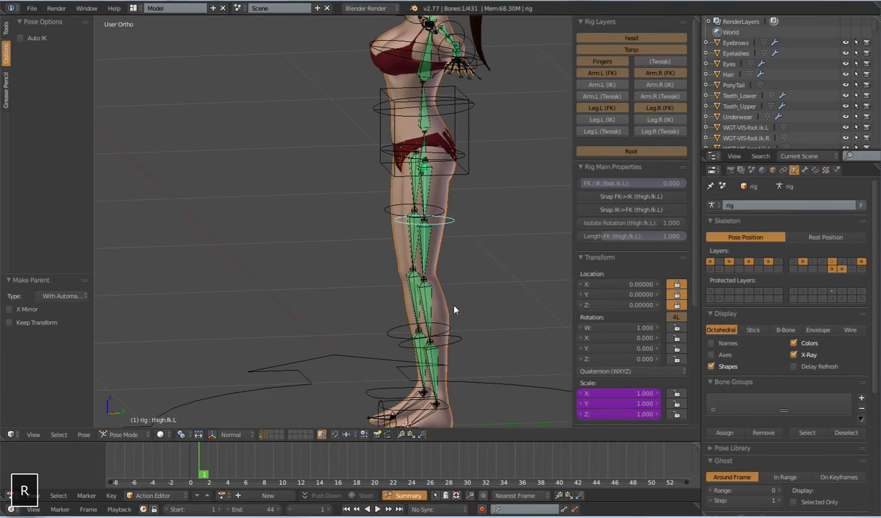
right_click(446, 305)
Parent the Underwear mesh to the rig with automatic weights
scroll(431, 303, "down", 3)
middle_click_drag(360, 299, 408, 294)
scroll(408, 292, "up", 3)
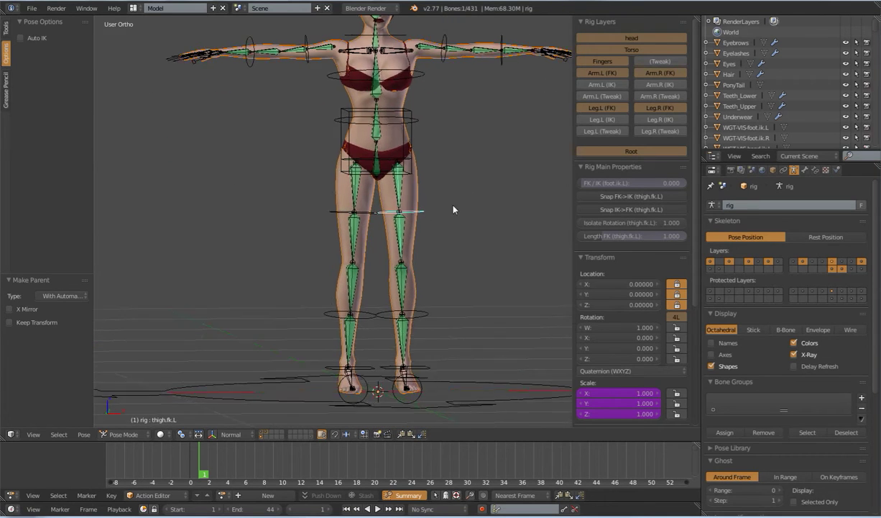
middle_click_drag(434, 196, 386, 238, "shift")
scroll(386, 238, "up", 4)
middle_click_drag(381, 200, 399, 251, "shift")
scroll(398, 250, "up", 1)
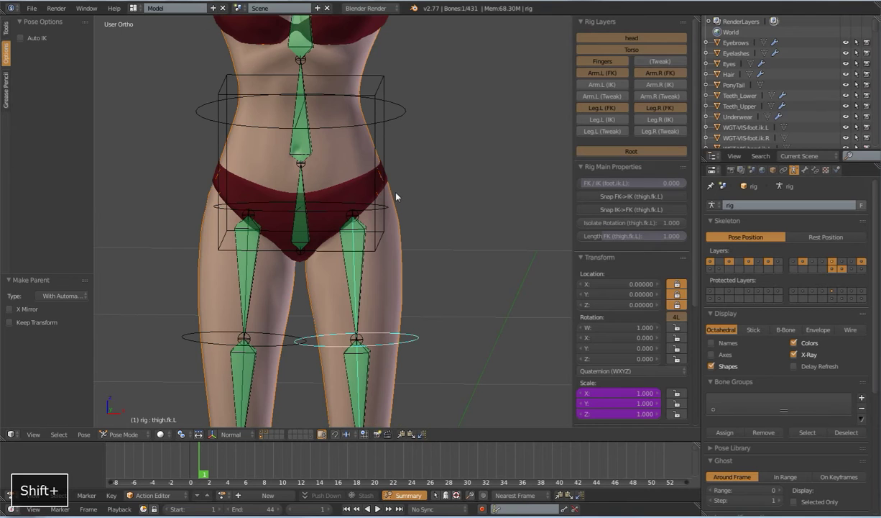
right_click(385, 171)
middle_click_drag(374, 165, 380, 236, "shift")
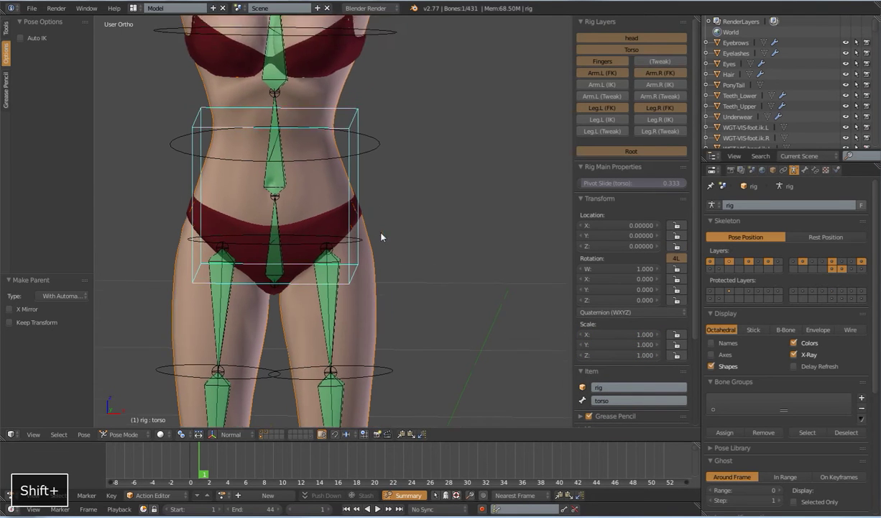
scroll(388, 222, "up", 4)
right_click(394, 220)
scroll(394, 220, "down", 6)
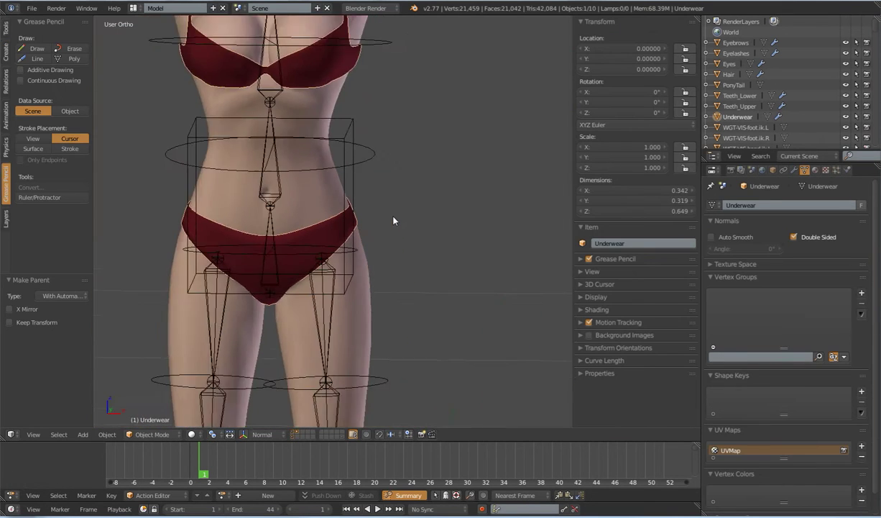
scroll(350, 261, "up", 3)
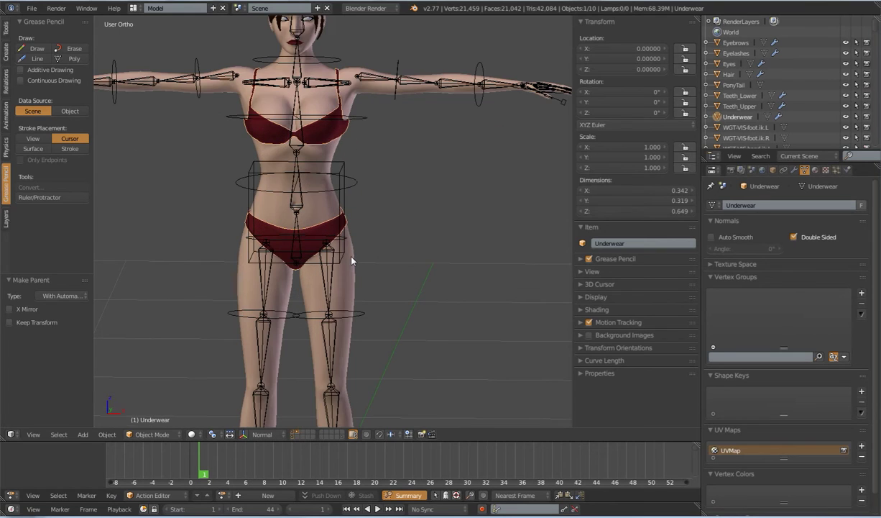
right_click(353, 183, "shift")
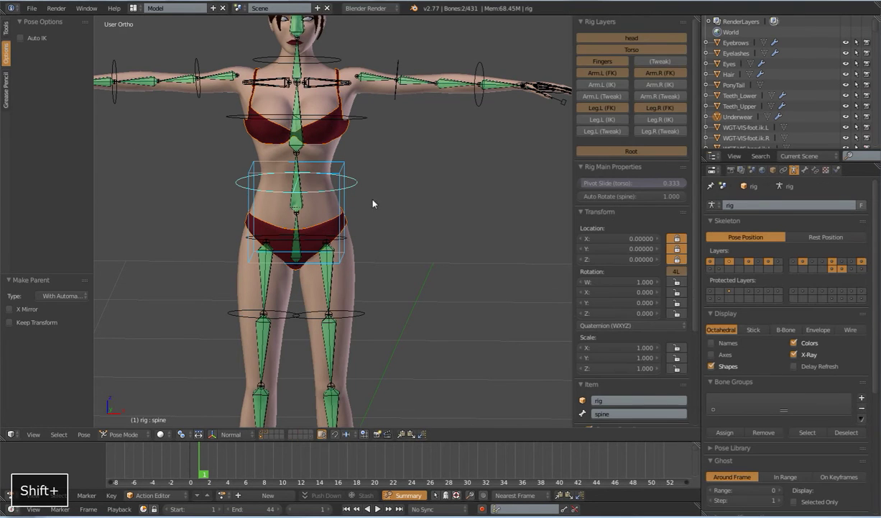
key("ctrl+p")
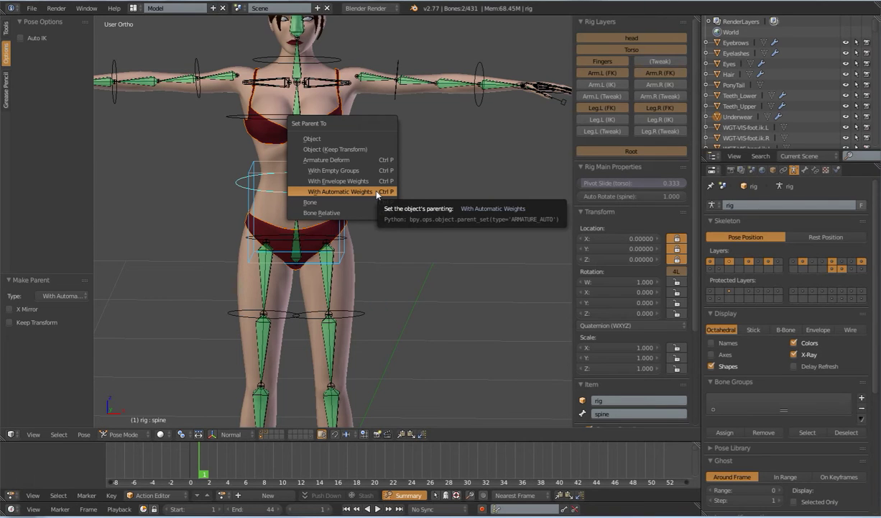
left_click(377, 192)
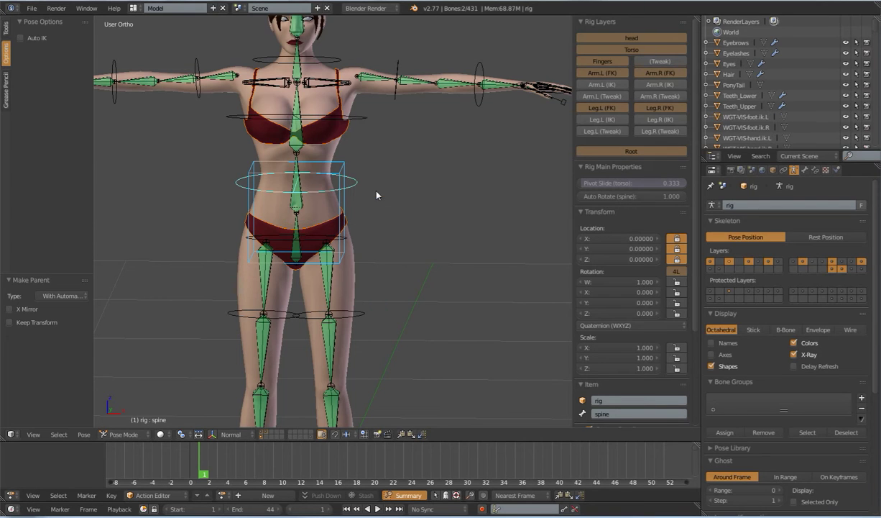
Test the underwear's deformation by rotating the left thigh FK control, cancelling each rotation
right_click(358, 318)
key("r")
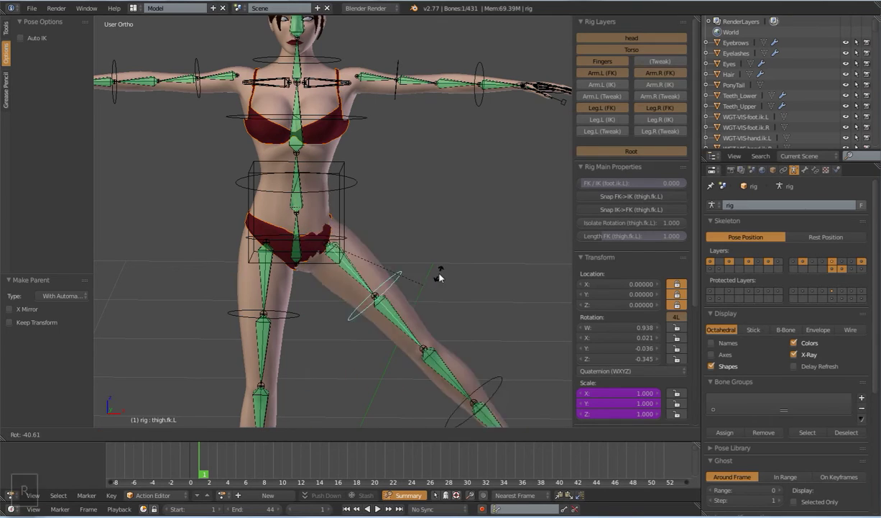
right_click(411, 302)
scroll(392, 323, "down", 4)
middle_click_drag(383, 342, 389, 274, "shift")
key("r")
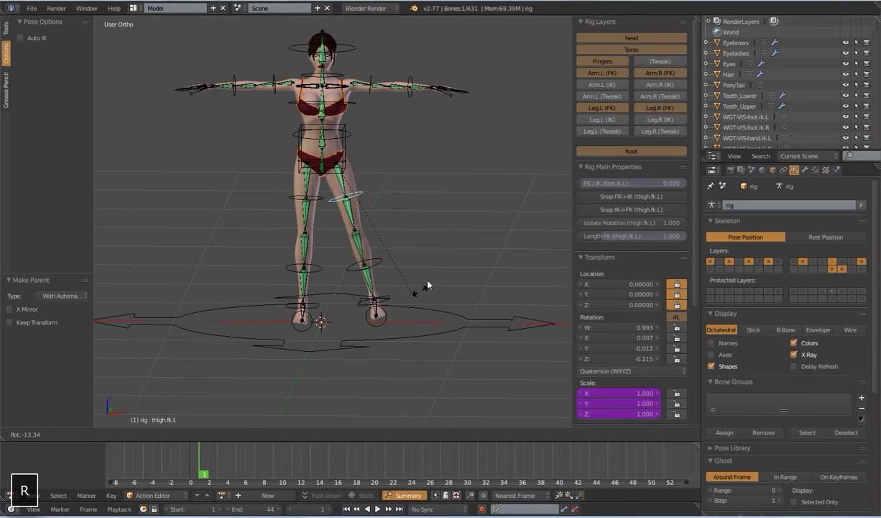
key("Escape")
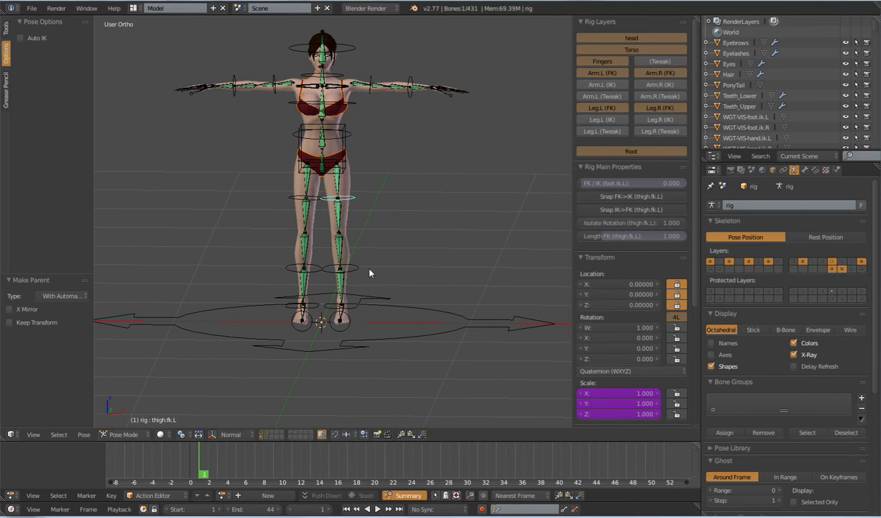
key("r")
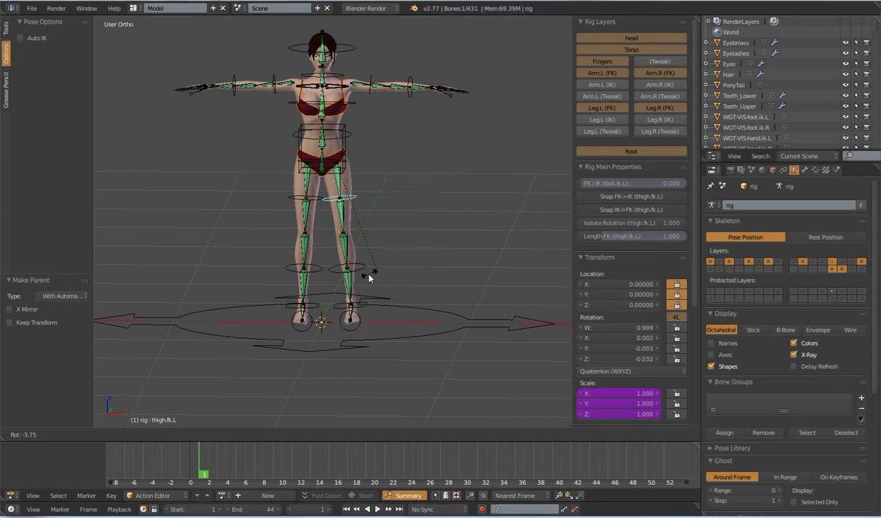
key("Escape")
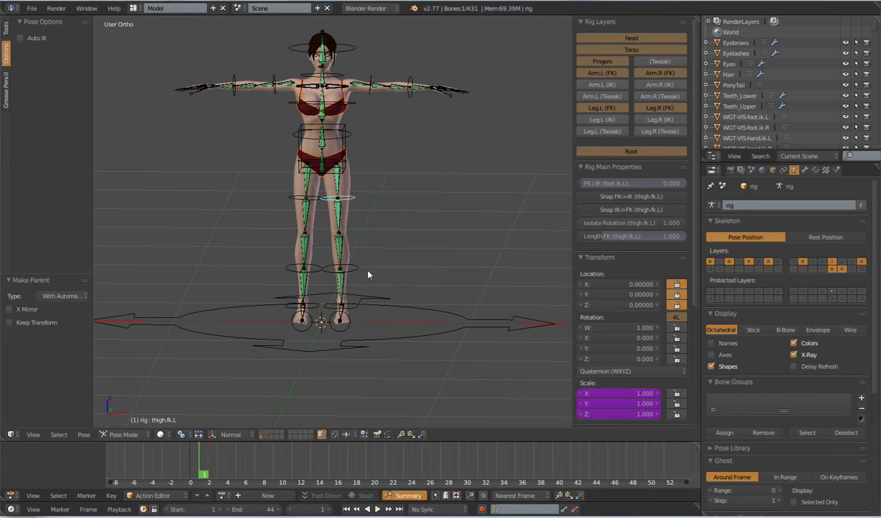
Show only the DEF bone layer and select the left thigh's upper and lower deform bones to inspect them
scroll(368, 274, "down", 3)
mouse_move(367, 274)
middle_mouse_down()
mouse_move(390, 277)
mouse_move(378, 281)
middle_mouse_up()
scroll(378, 281, "up", 3)
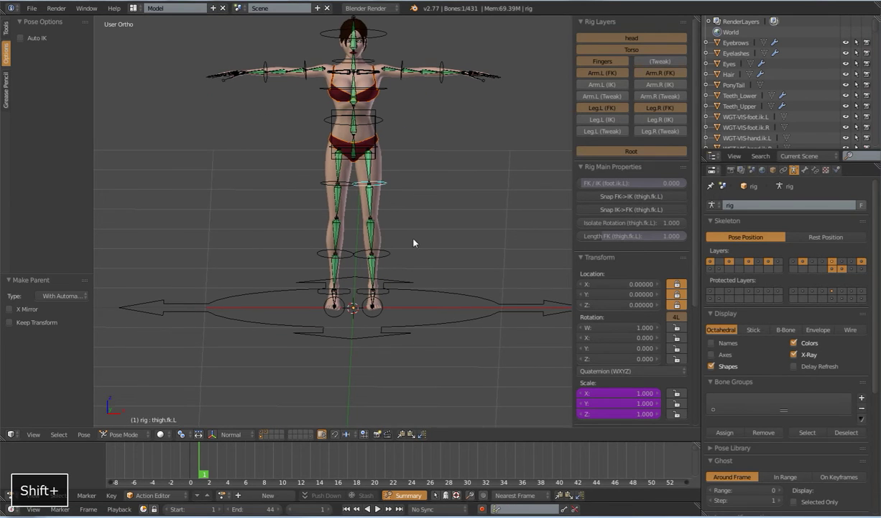
middle_click_drag(413, 242, 391, 251, "shift")
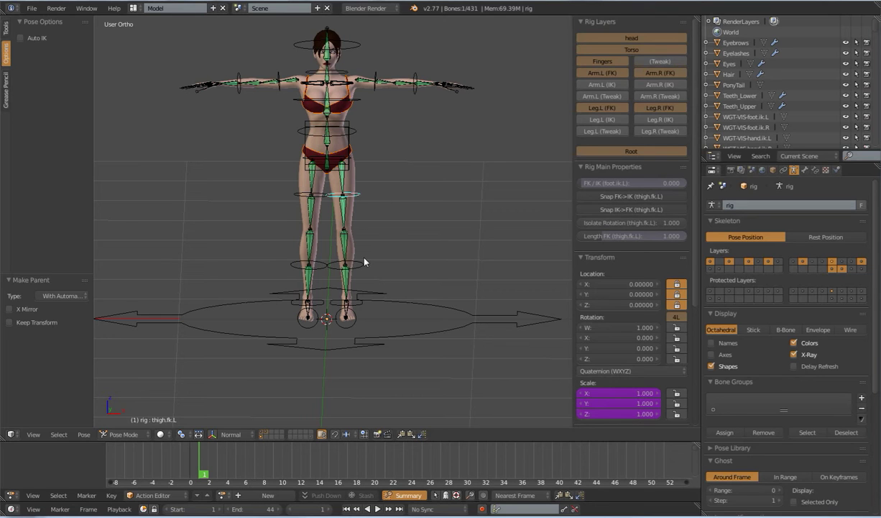
scroll(362, 209, "up", 2)
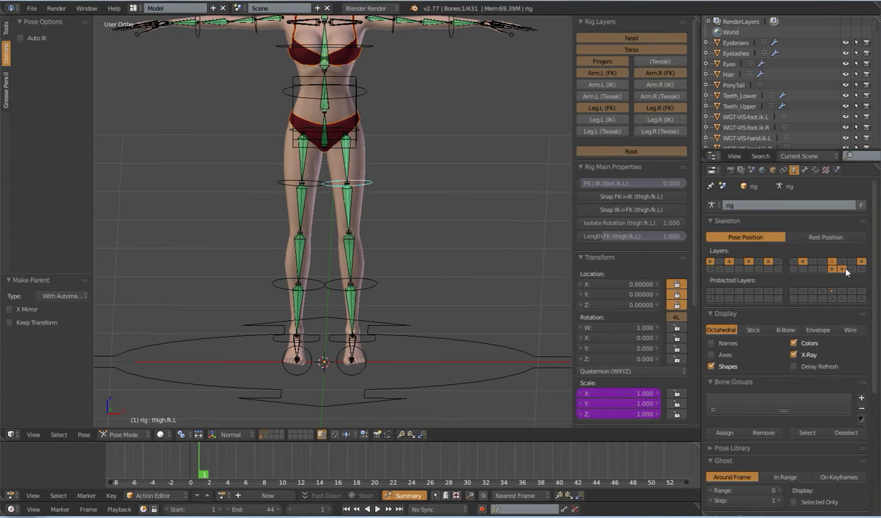
left_click(809, 256)
scroll(403, 238, "up", 2, "shift")
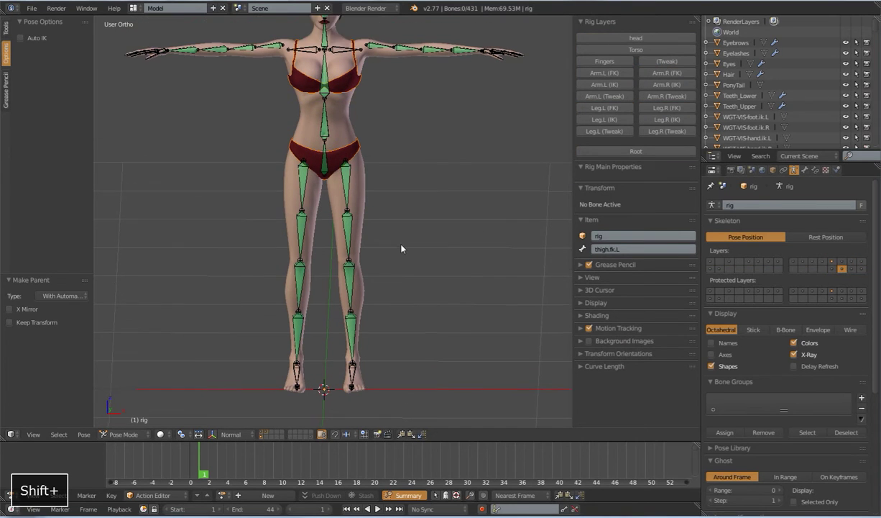
scroll(403, 248, "up", 1)
right_click(352, 182)
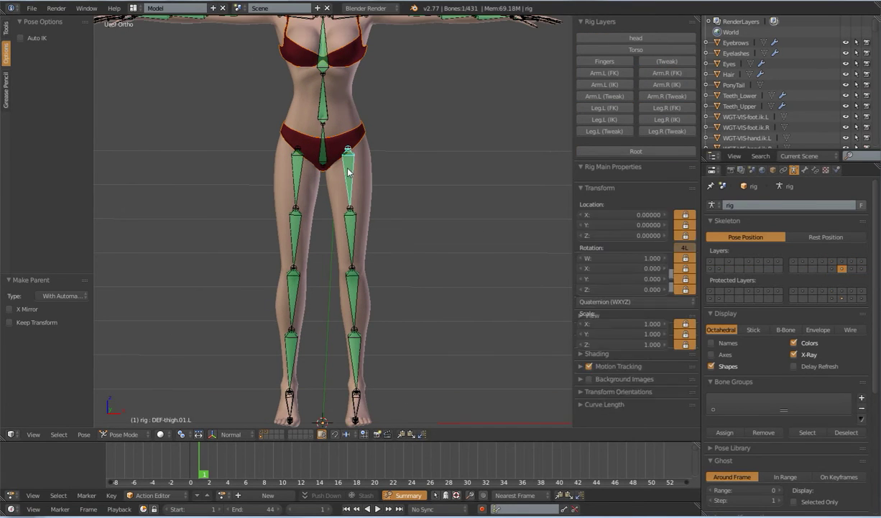
right_click(355, 234)
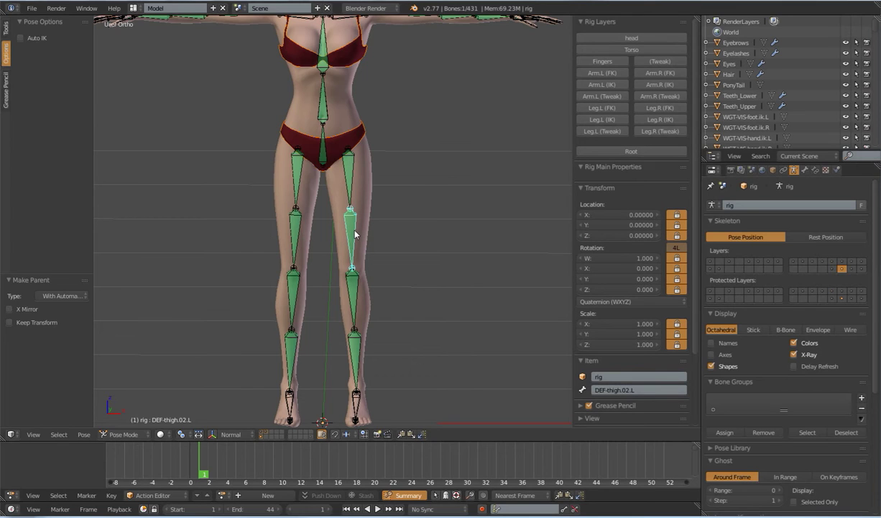
right_click(349, 189)
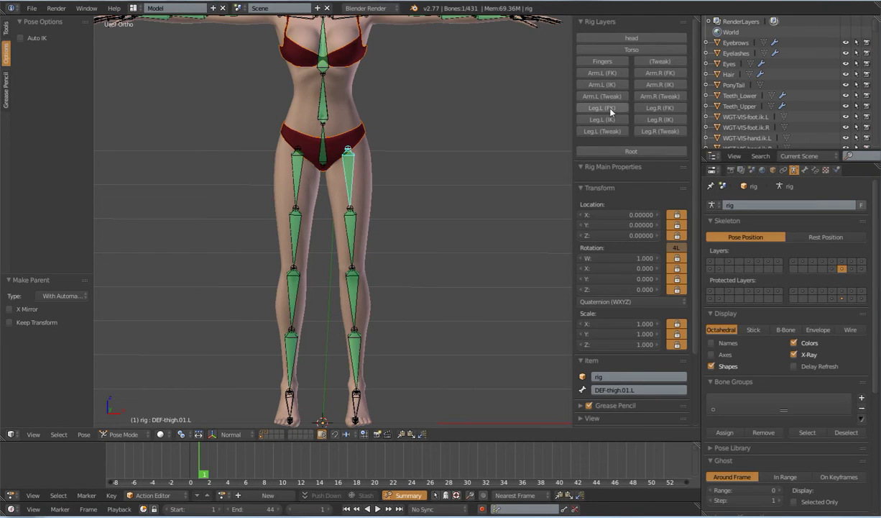
Show the left and right leg FK layers plus the right leg IK layer, and test-rotate the left thigh FK control
left_click_drag(610, 108, 630, 137, "shift")
right_click(371, 210)
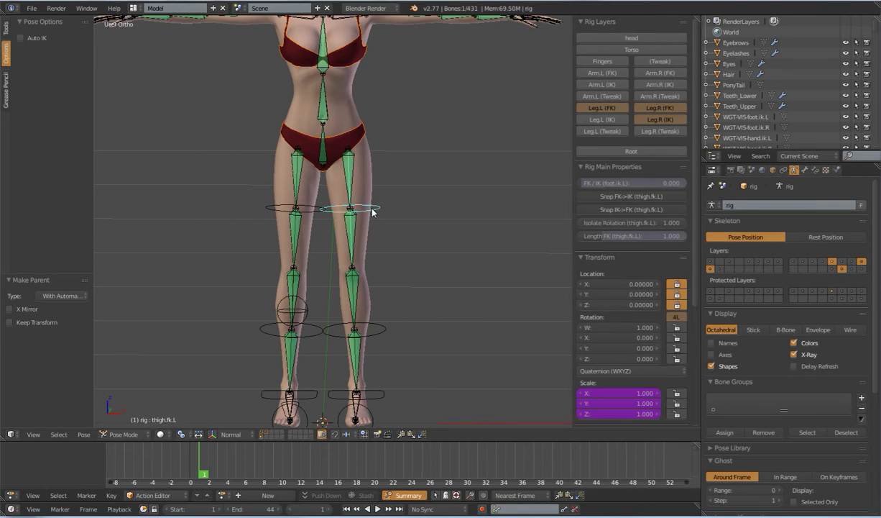
scroll(387, 261, "down", 2)
scroll(387, 262, "up", 2)
key("r")
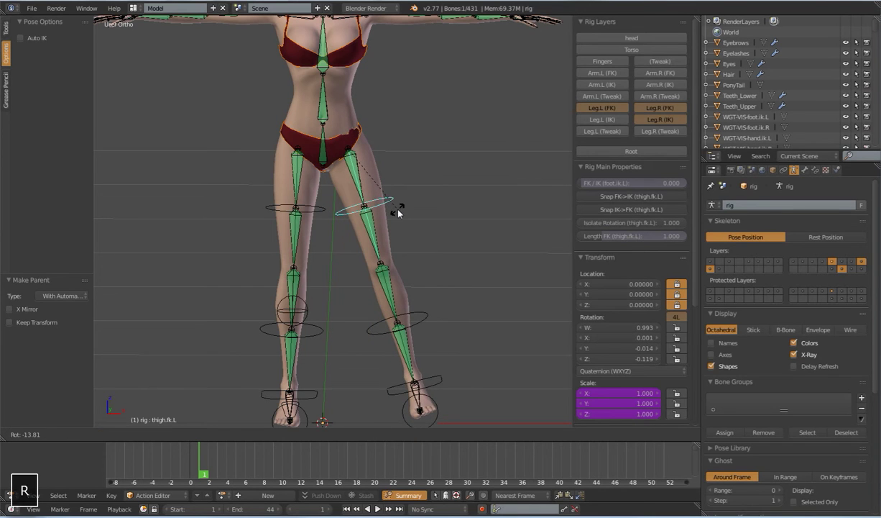
key("Escape")
Select the left shin FK control, then the left thigh FK control, to compare them with the deform bones
scroll(369, 205, "down", 2)
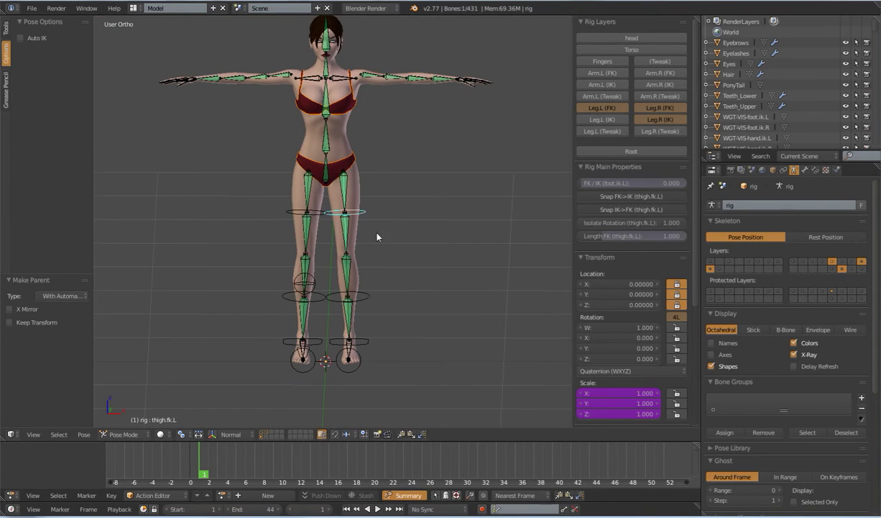
right_click(373, 298)
middle_click_drag(359, 287, 396, 252)
middle_click_drag(404, 241, 411, 299, "shift")
scroll(406, 281, "up", 3)
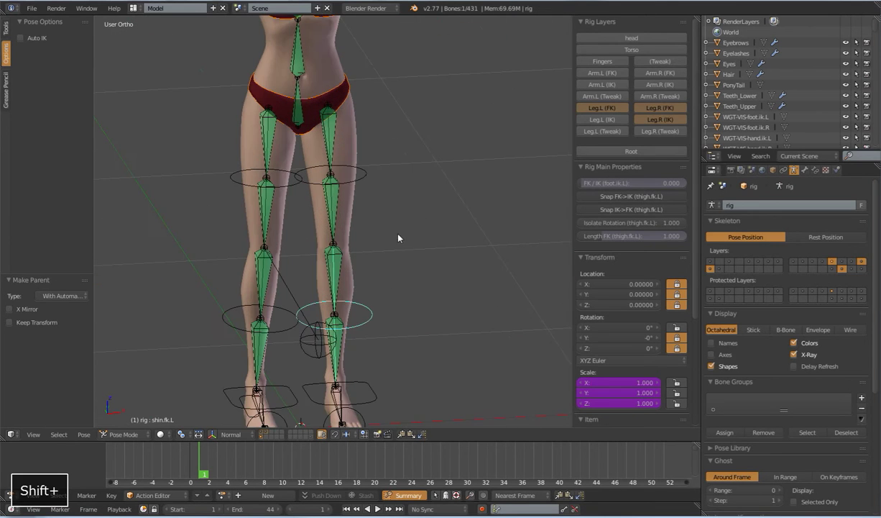
right_click(368, 181)
middle_click_drag(368, 184, 367, 211)
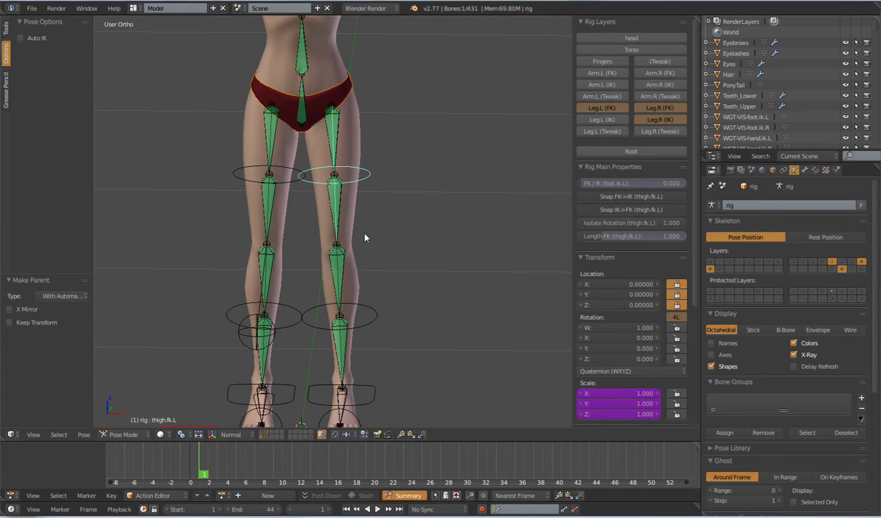
Show the left and right arm FK layers, leaving the right arm IK layer hidden
scroll(379, 217, "down", 3)
middle_click_drag(387, 166, 379, 279, "shift")
scroll(380, 266, "up", 3)
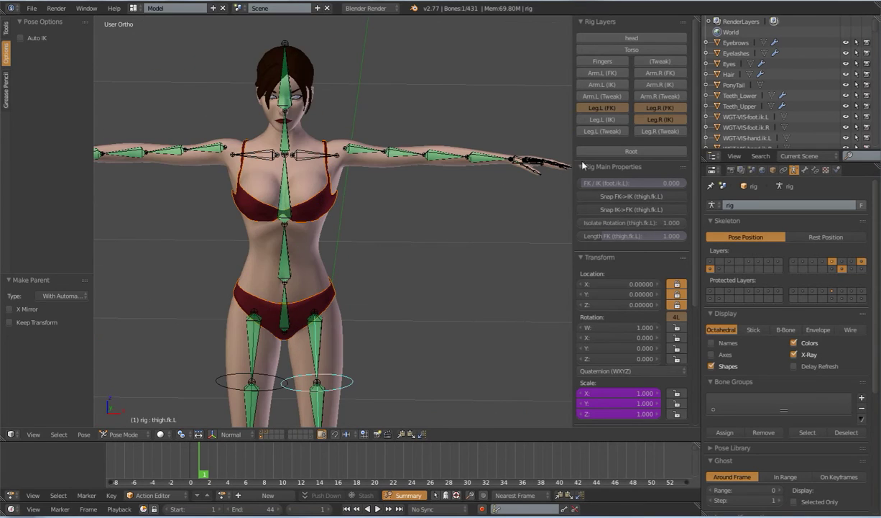
left_click(602, 72, "shift")
left_click(656, 73, "shift")
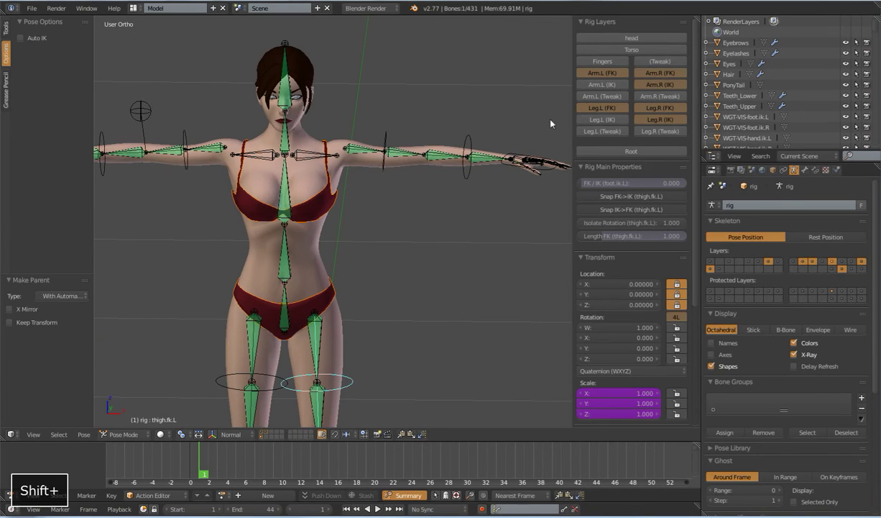
left_click(659, 85, "shift")
Select the left upper arm FK control and test the arm's deformation with a free rotation, cancelling it
left_click(389, 139)
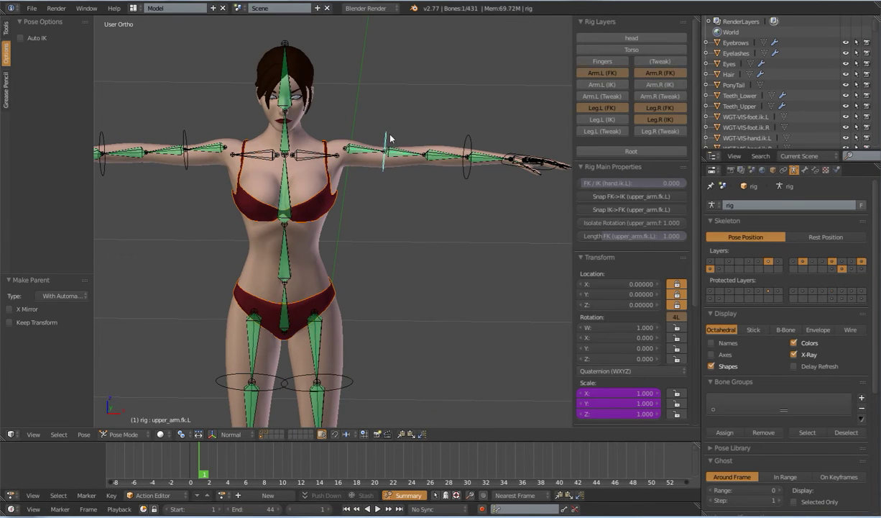
middle_click_drag(423, 191, 423, 174)
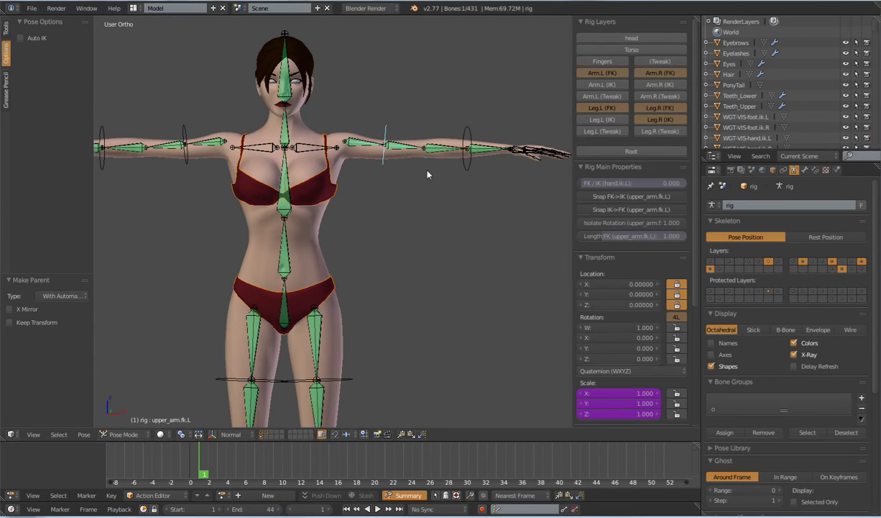
key("r")
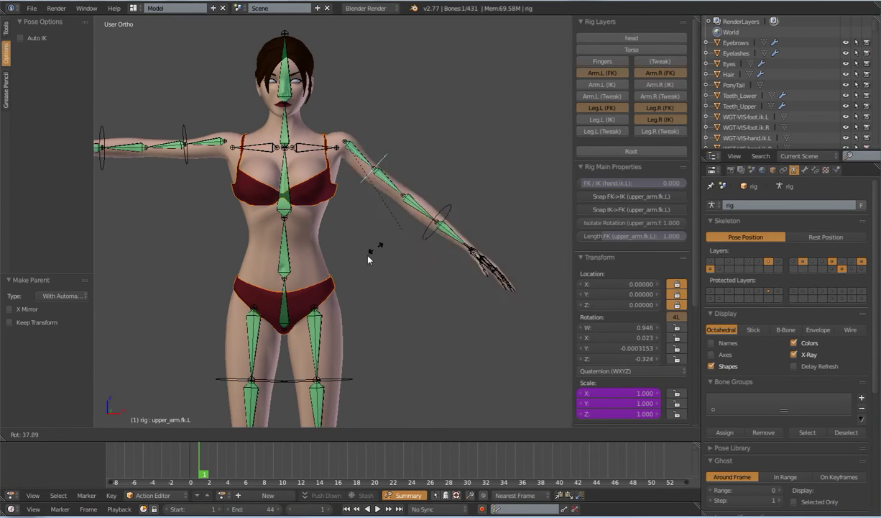
right_click(416, 209)
middle_click_drag(416, 210, 444, 213)
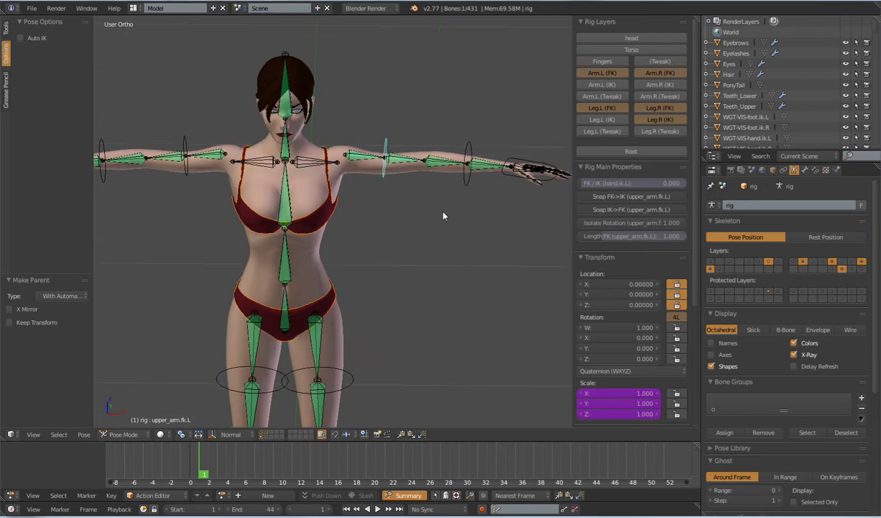
Test rotating the left upper arm FK control about its normal X and Z axes, cancelling each rotation
key("r")
key("x")
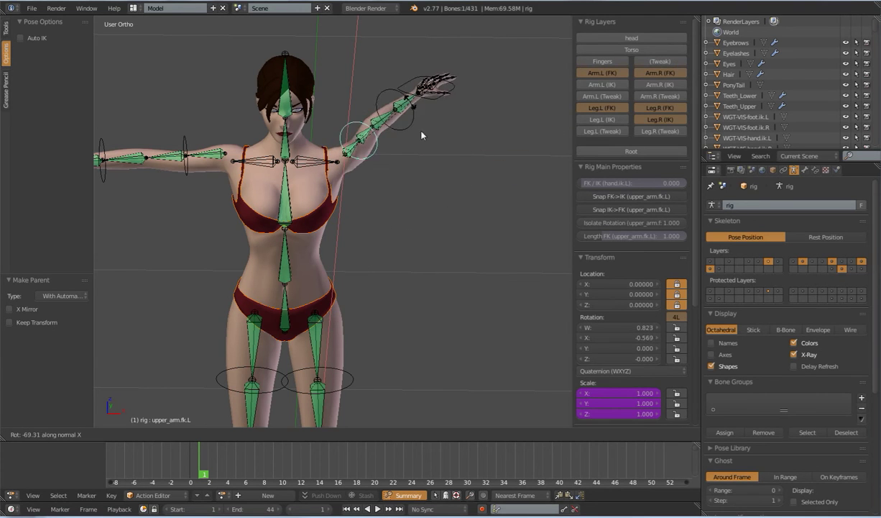
key("Escape")
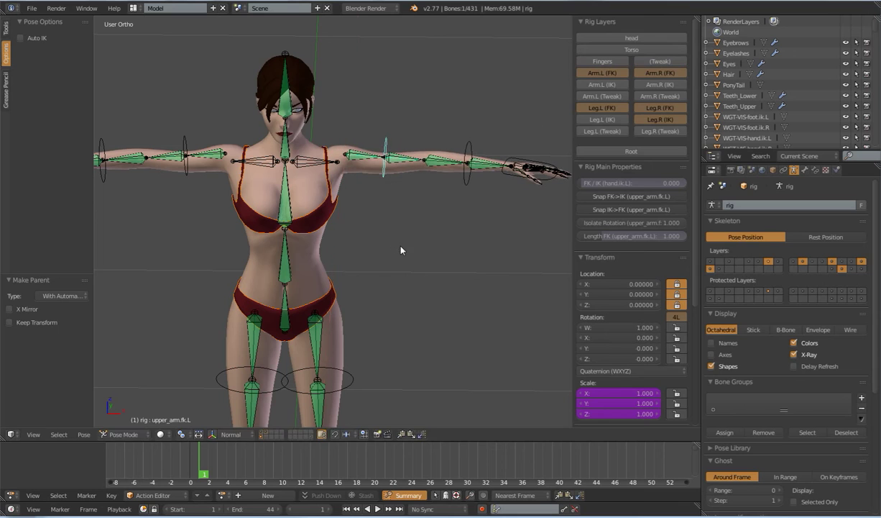
key("r")
key("z")
key("z")
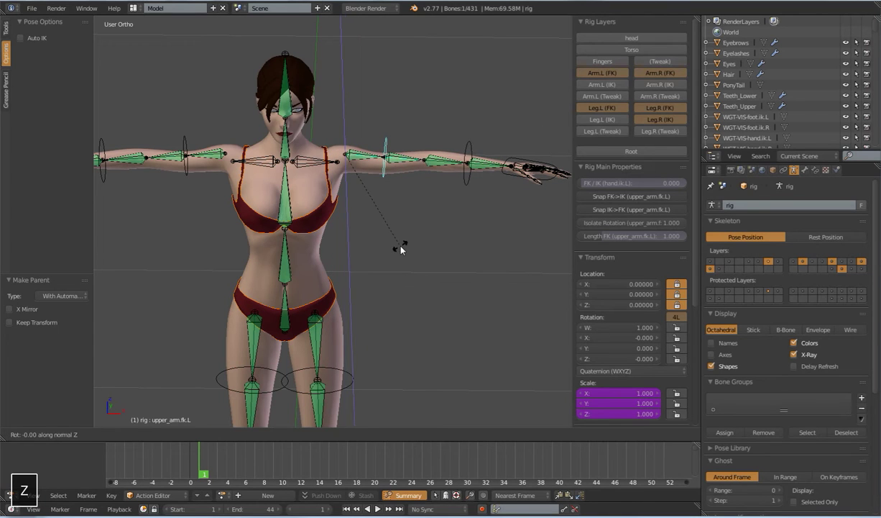
right_click(389, 239)
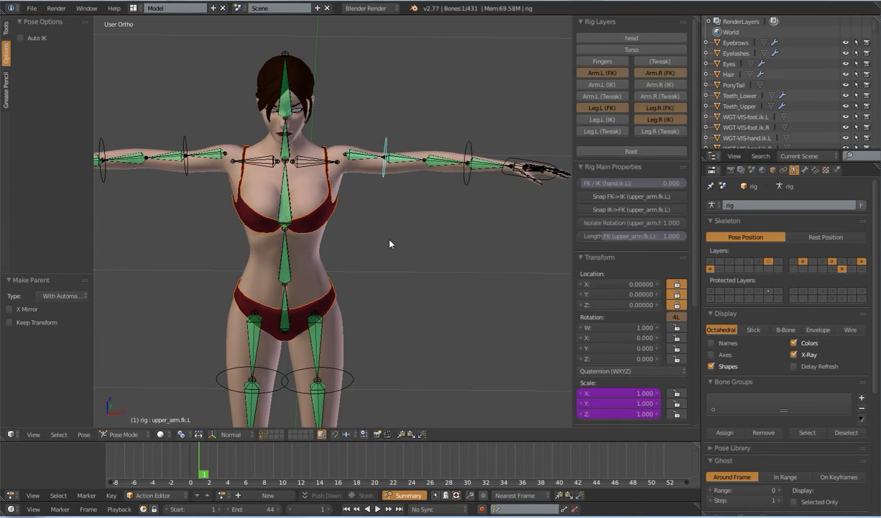
Rotate the left upper arm FK control about -10° around its normal Z axis
key("r")
key("z")
key("z")
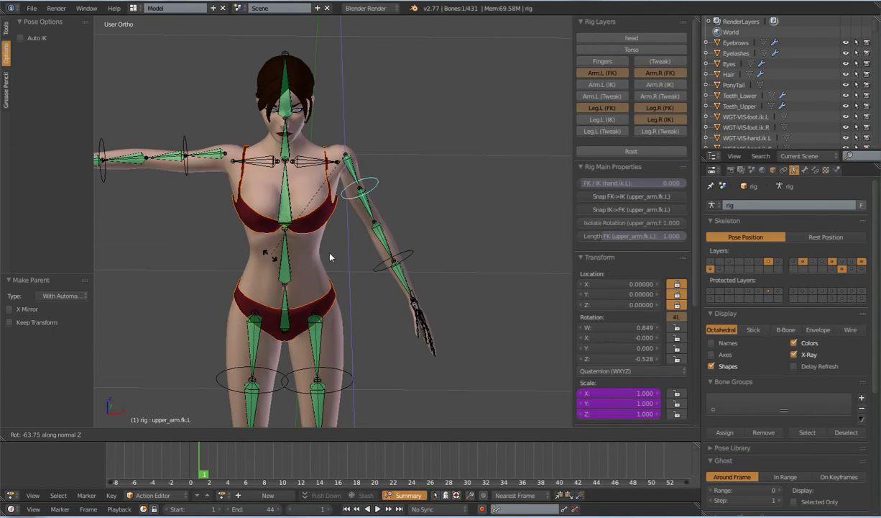
left_click(374, 238)
Twist the left upper arm FK control about -34.5° around its normal Y axis to test the shoulder deformation
scroll(396, 245, "up", 5)
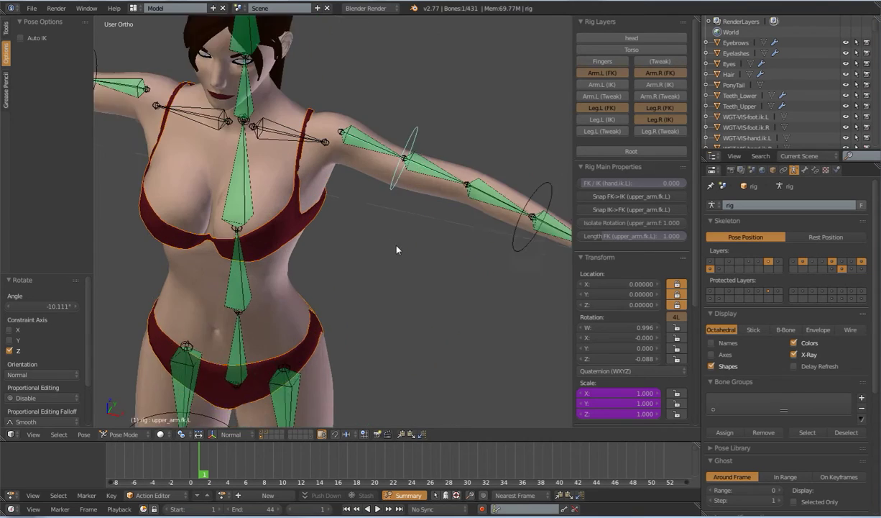
middle_click_drag(365, 257, 323, 301, "shift")
scroll(354, 263, "up", 2)
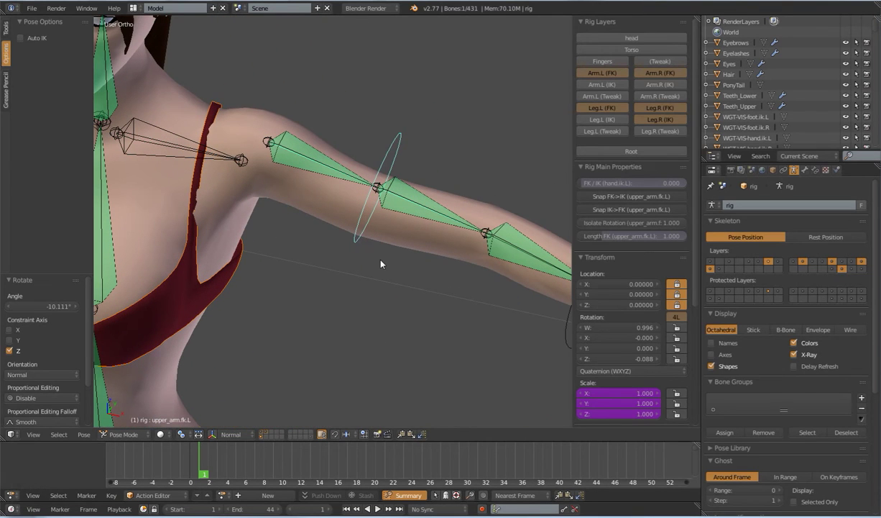
key("r")
key("y")
key("y")
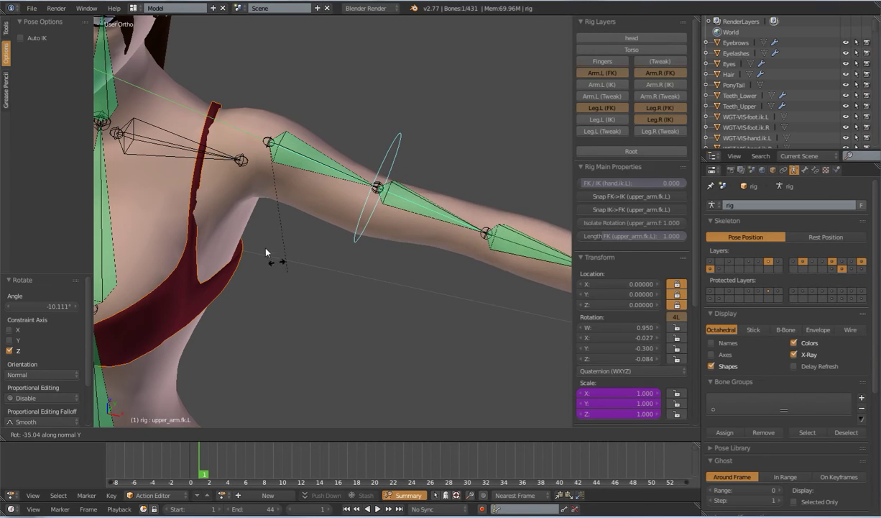
left_click(273, 181)
Twist the left upper arm FK control by about another -35.6° around its Y axis
scroll(403, 303, "down", 3)
middle_click_drag(403, 302, 400, 305)
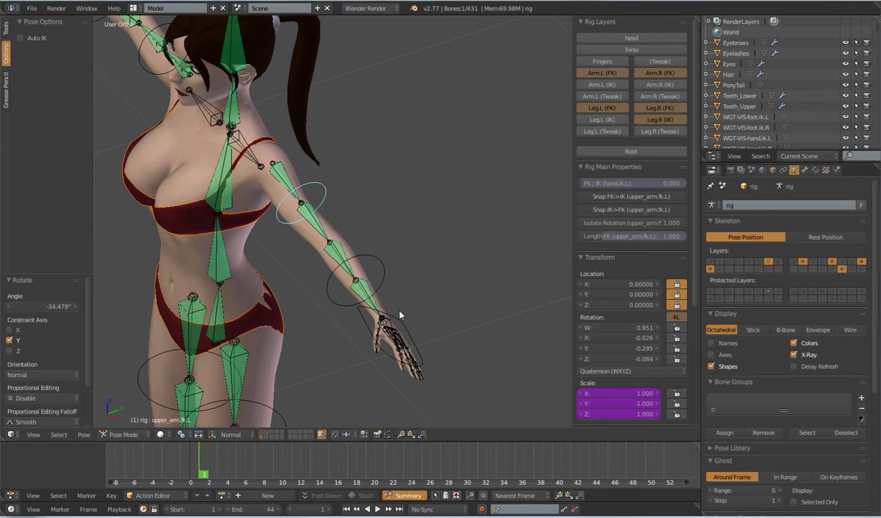
key("r")
key("y")
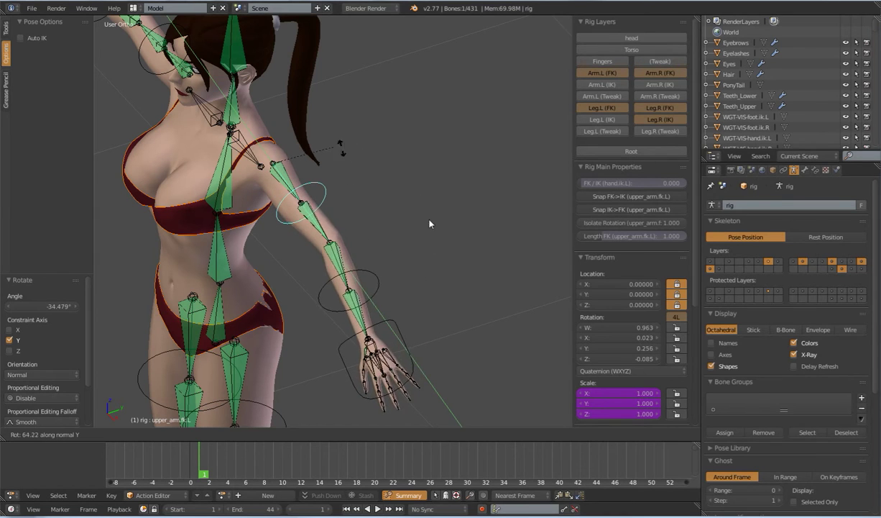
left_click(314, 212)
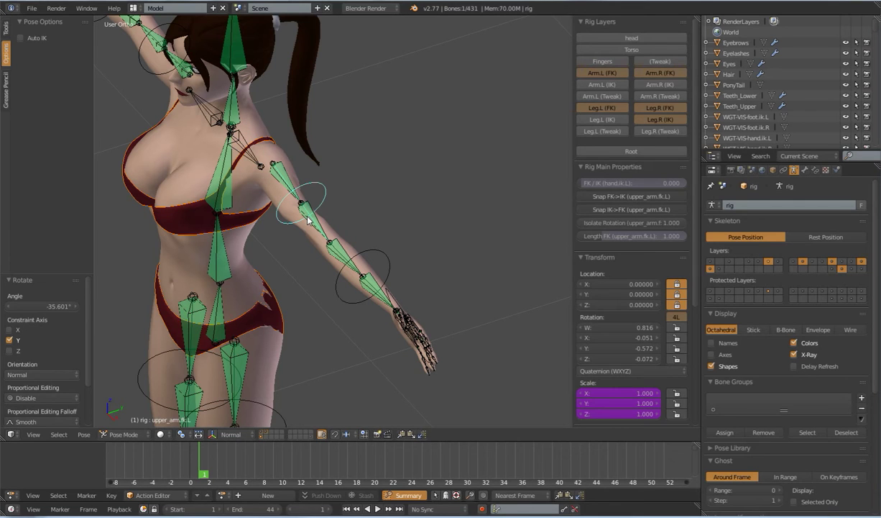
Select all bones of the rig and clear their pose location, rotation and scale
key("a")
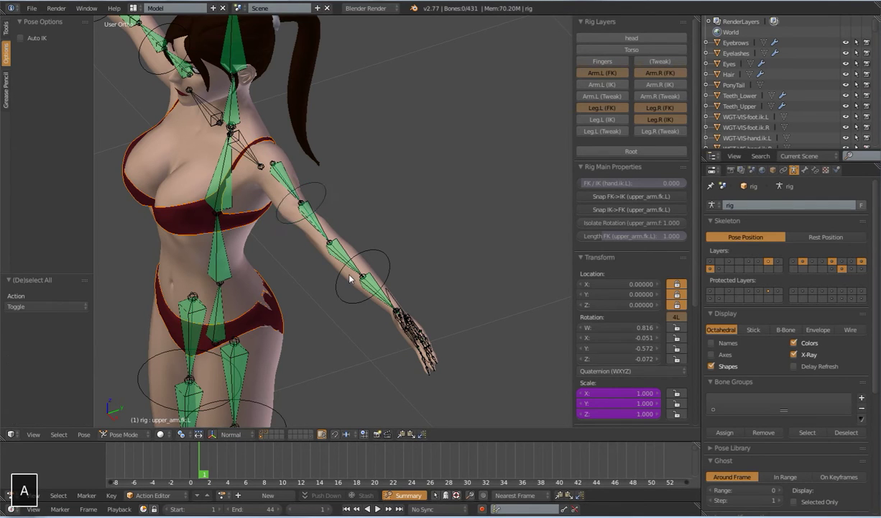
key("alt+g")
key("alt+s")
Select the left arm deform bones DEF-upper_arm.01.L, DEF-forearm.01.L and DEF-forearm.02.L in turn to examine how the arm is divided
scroll(348, 271, "down", 5)
middle_click_drag(327, 303, 365, 205)
middle_click_drag(366, 215, 391, 309)
scroll(387, 264, "up", 2)
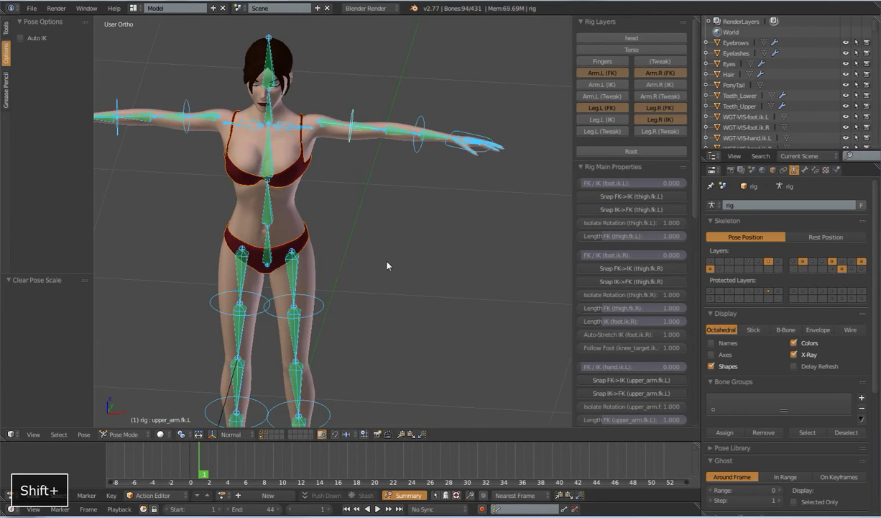
middle_click_drag(387, 241, 378, 273, "shift")
scroll(377, 272, "up", 3)
right_click(327, 130)
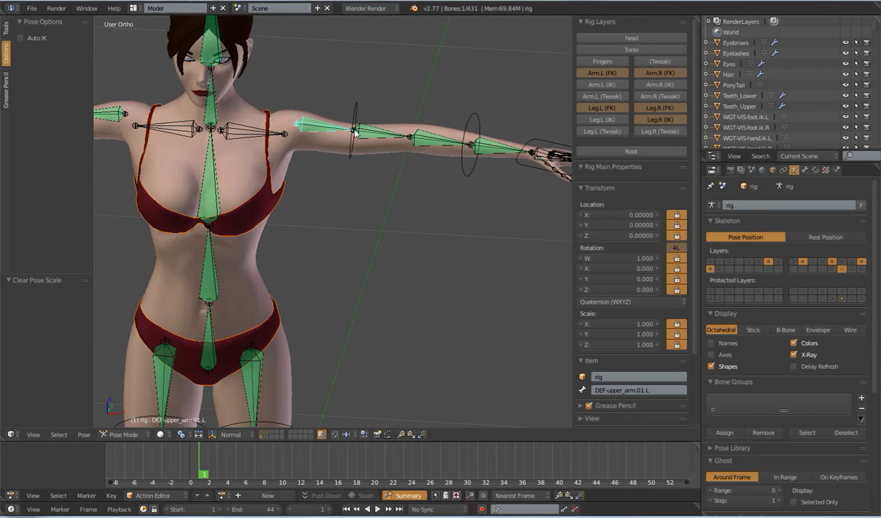
right_click(429, 135)
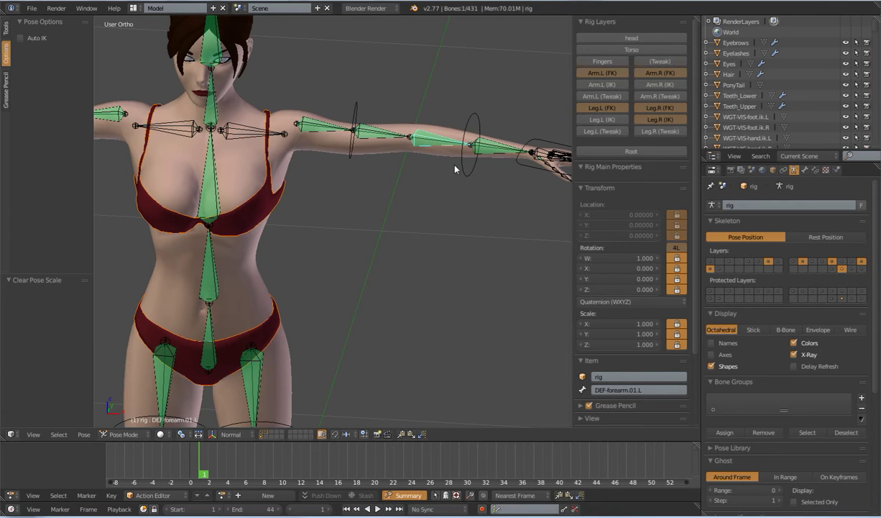
middle_click_drag(455, 169, 290, 180, "shift")
right_click(326, 157, "shift")
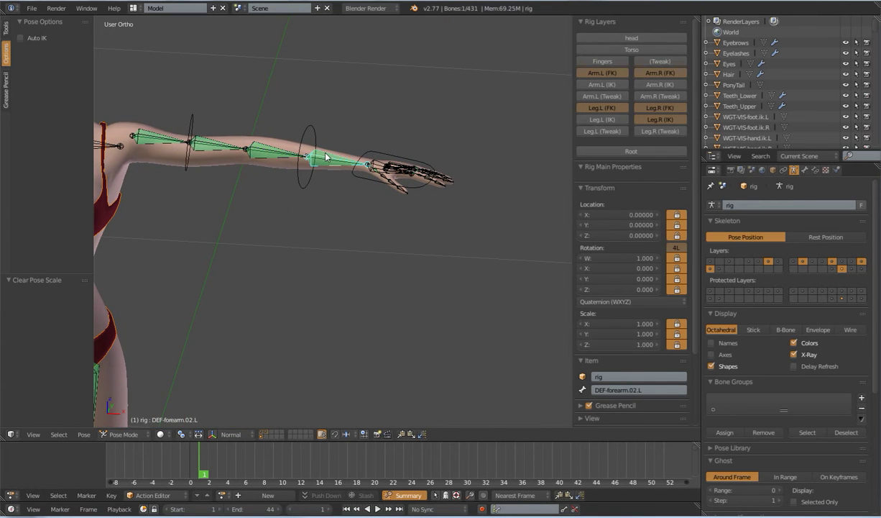
Test twisting the left hand FK control around its normal Y axis and cancel the rotation
right_click(401, 155)
middle_click_drag(399, 157, 424, 269)
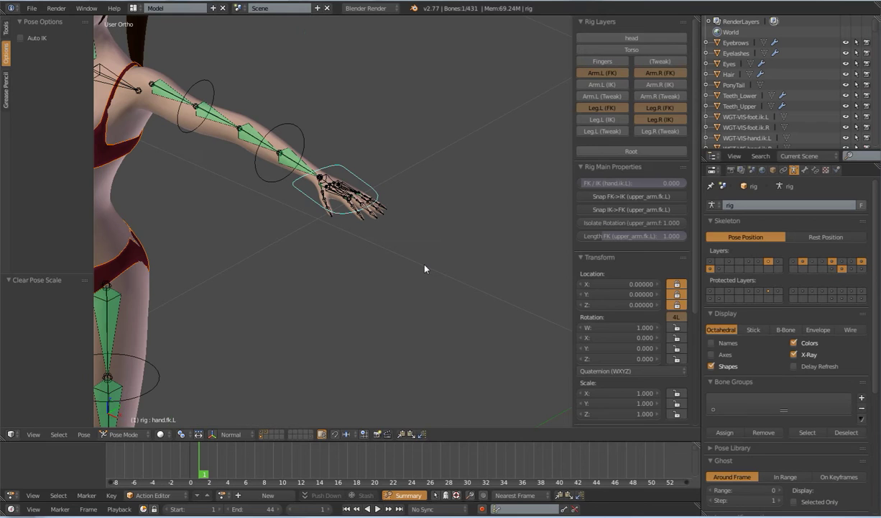
key("r")
key("y")
key("y")
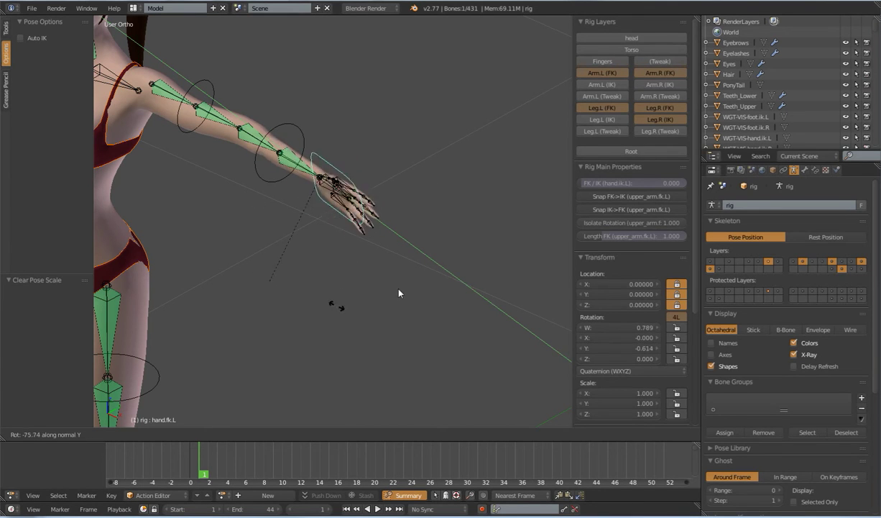
key("Escape")
Alternate the selection between the Eve body mesh and the rig, picking the DEF-spine bone and the left thigh FK control
scroll(356, 289, "down", 5)
middle_click_drag(381, 308, 317, 305, "shift")
scroll(389, 260, "up", 3)
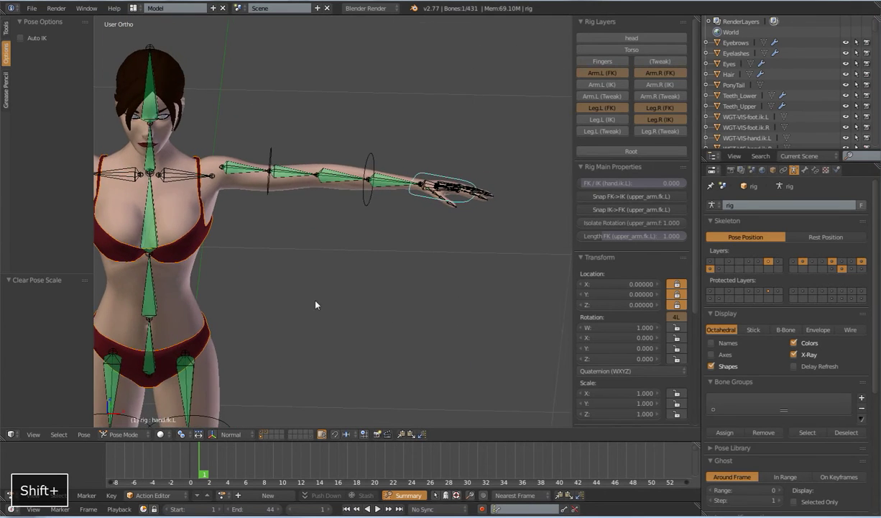
scroll(393, 301, "down", 5)
scroll(354, 311, "down", 1)
scroll(354, 278, "up", 2)
middle_click_drag(355, 277, 348, 206)
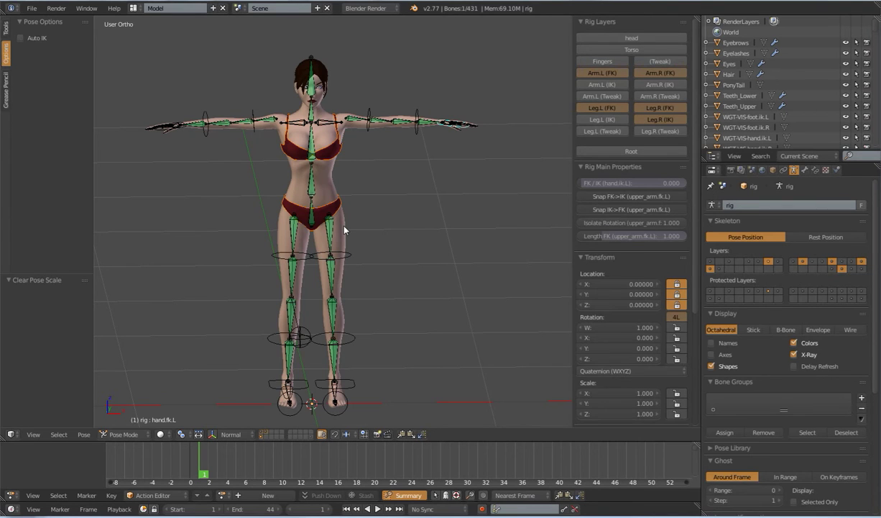
right_click(344, 229)
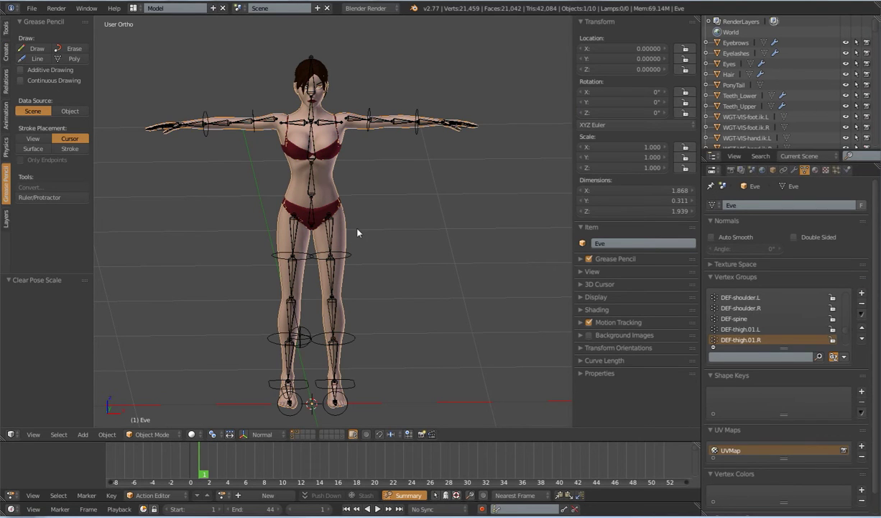
left_click(152, 433)
right_click(313, 186)
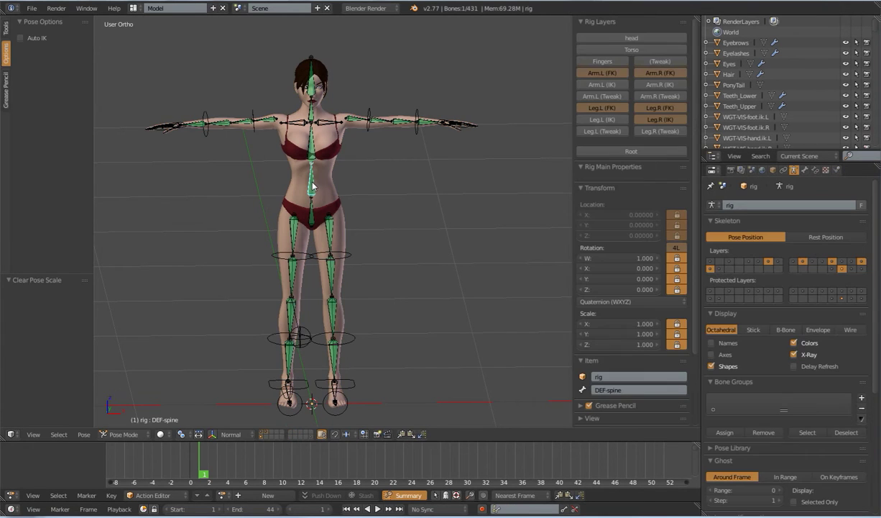
right_click(349, 253)
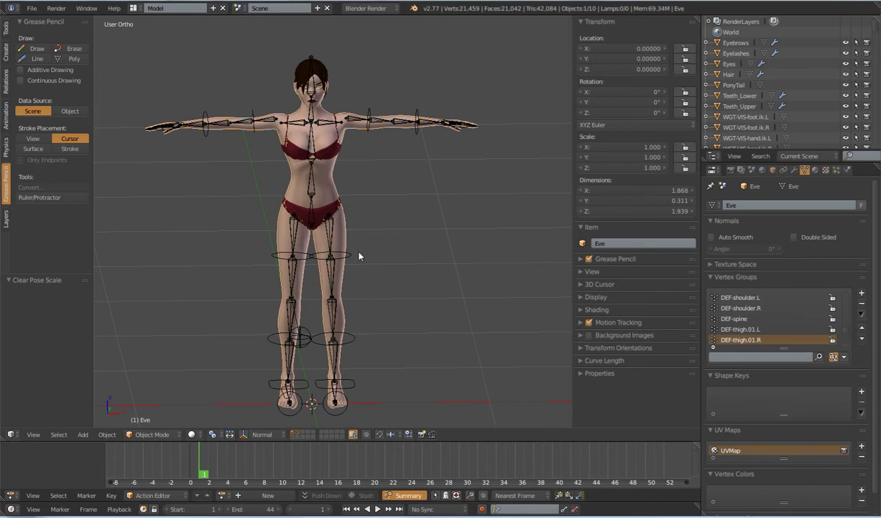
right_click(336, 252)
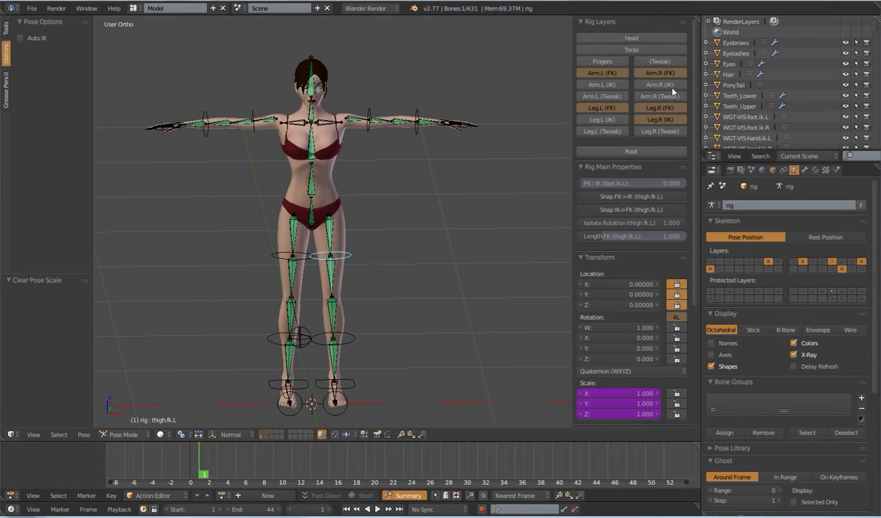
Show the head and Torso control layers, hide the right leg IK layer, and select the DEF-upper_arm.01.L bone
left_click(619, 39, "shift")
left_click(618, 50, "shift")
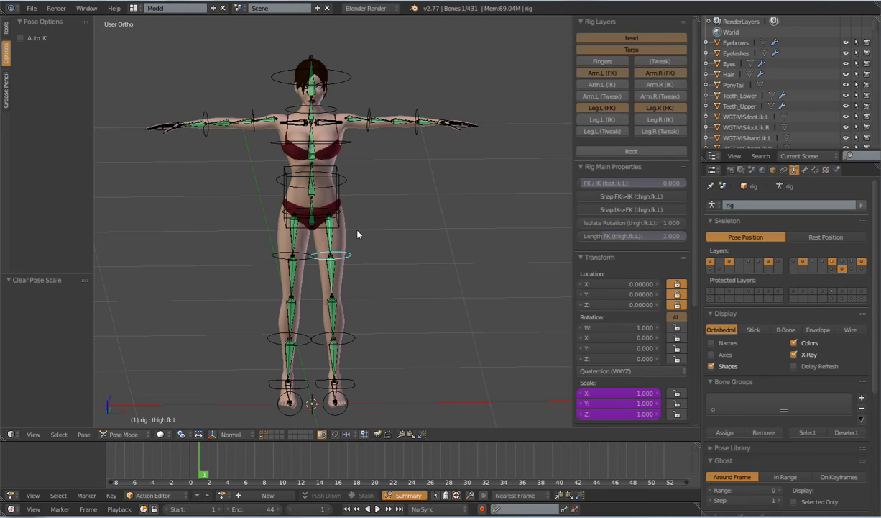
right_click(347, 119)
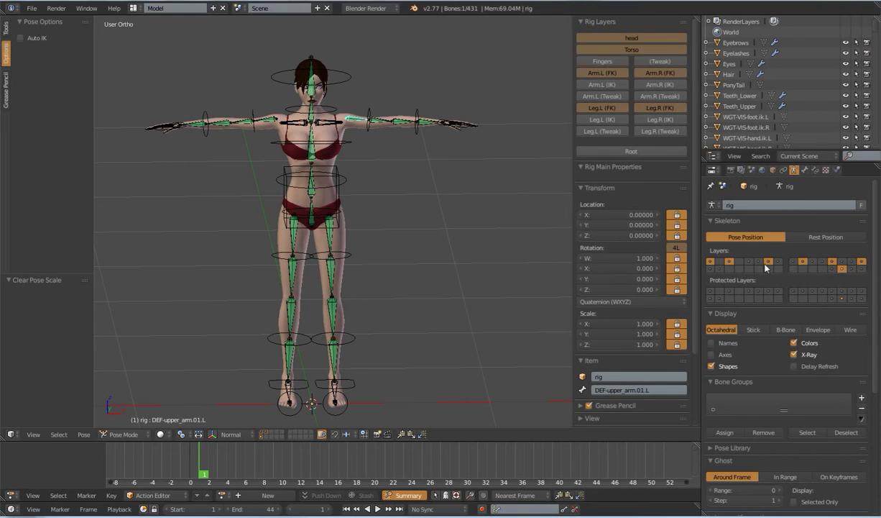
Select the spine control and test a free rotation of it, cancelling it
right_click(347, 178)
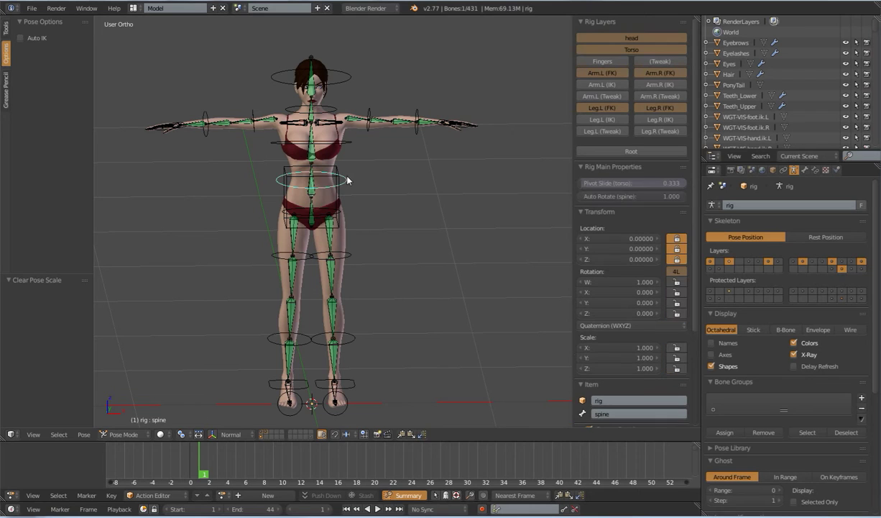
key("r")
right_click(409, 213)
Select the Eve body mesh and switch it to Weight Paint mode
scroll(387, 203, "down", 2)
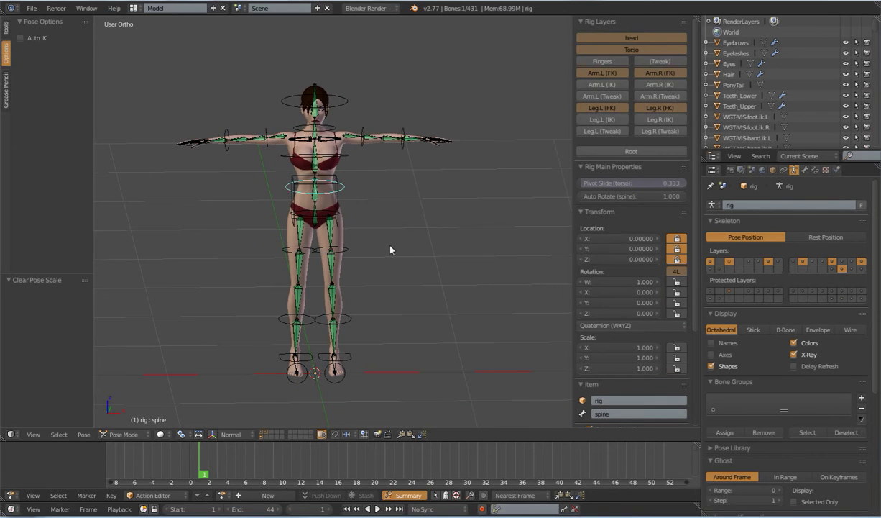
right_click(343, 221)
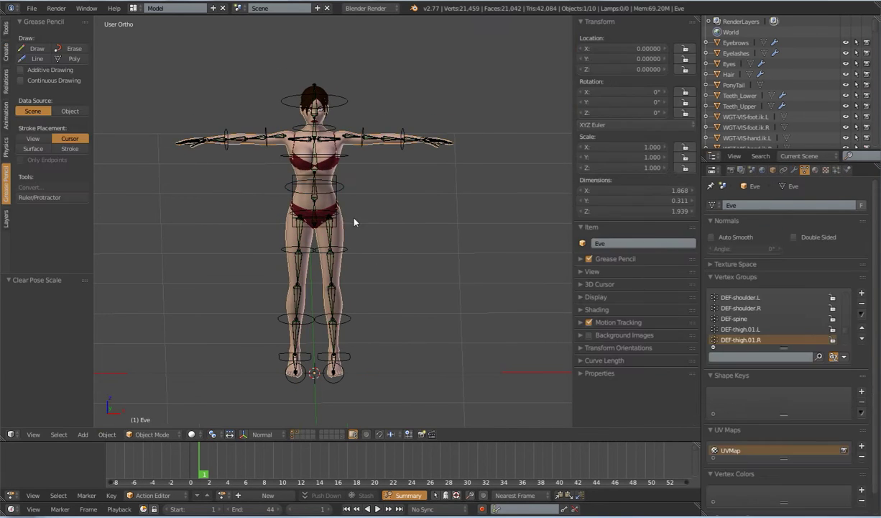
left_click(153, 434)
left_click(155, 369)
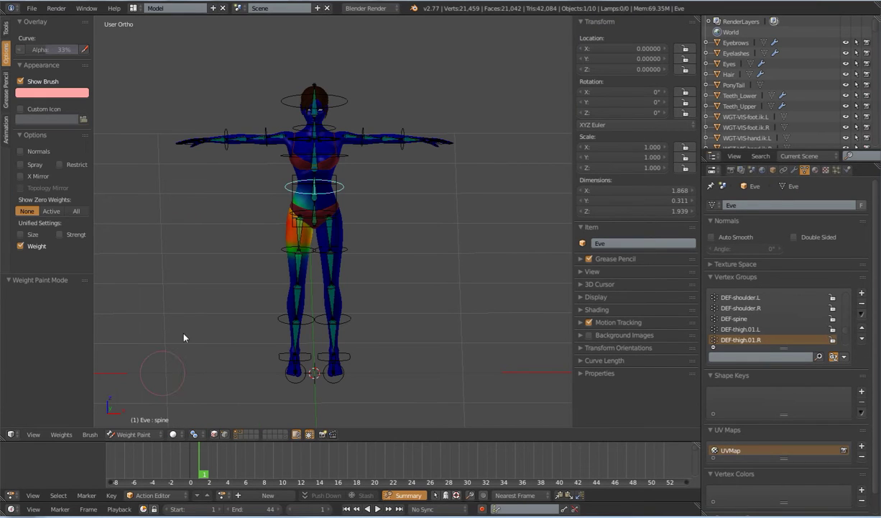
middle_click_drag(240, 238, 276, 262, "shift")
scroll(409, 316, "up", 2)
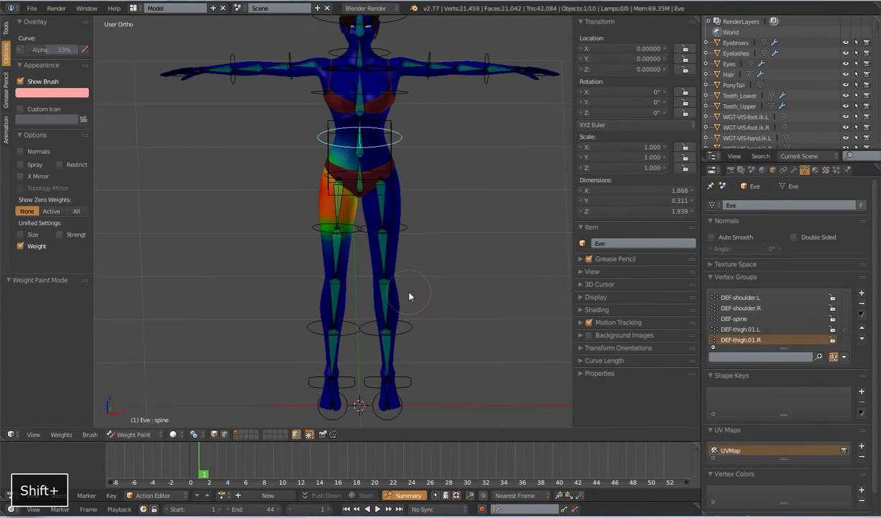
middle_click_drag(378, 250, 339, 236)
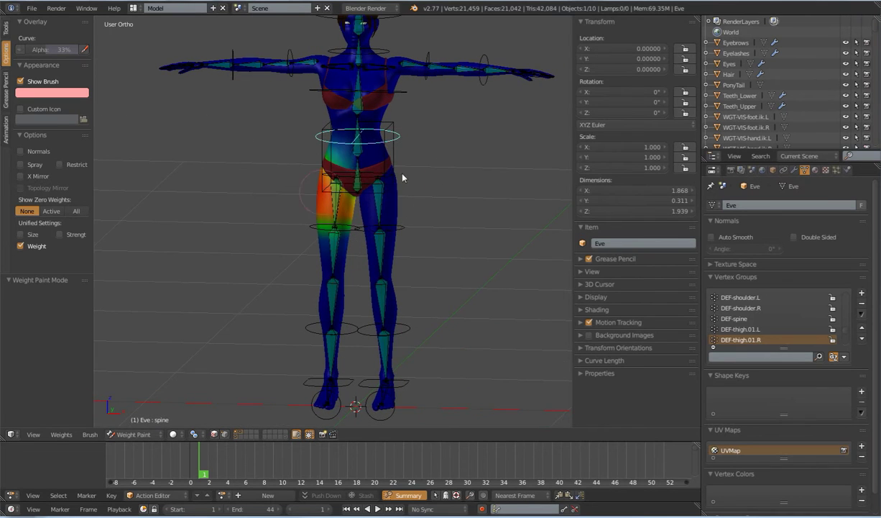
mouse_move(366, 163)
left_mouse_down()
mouse_move(354, 177)
mouse_move(414, 187)
left_mouse_up()
In wireframe display, move Eve's Armature modifier above Subsurf and enable its Preserve Volume, edit mode display and edit cage adjustment
key("z")
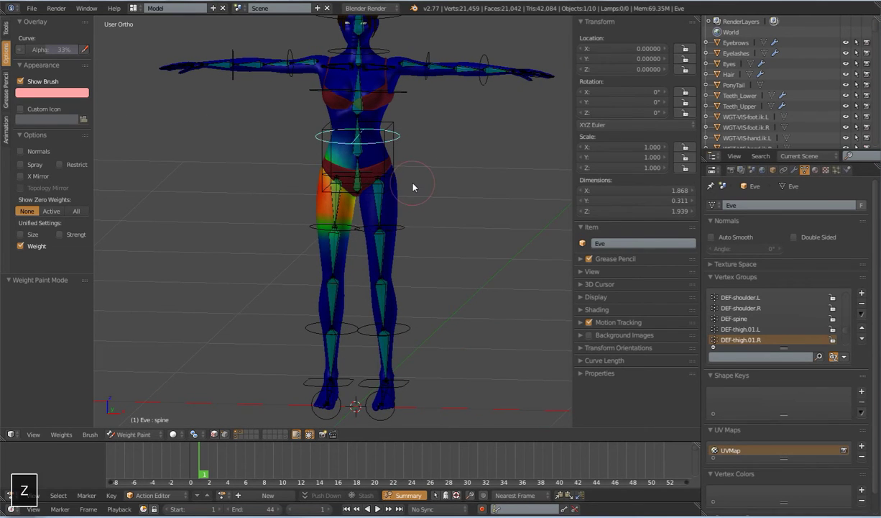
left_click(795, 170)
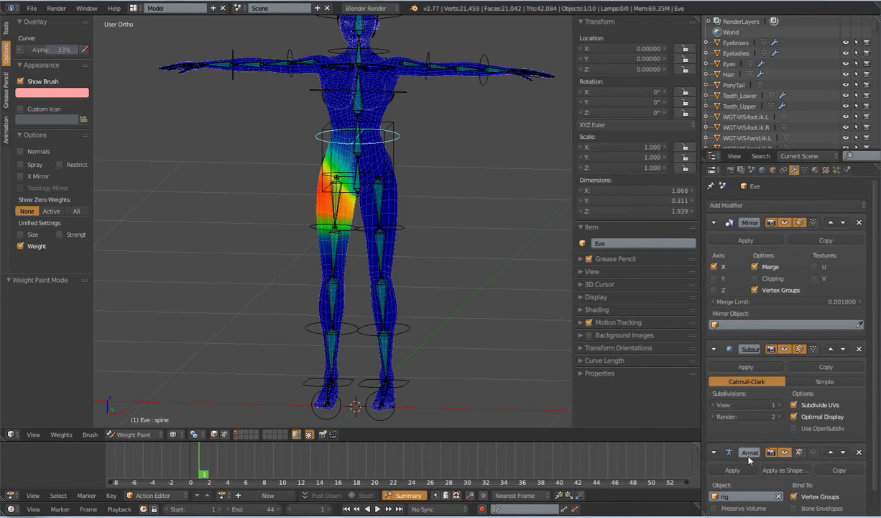
scroll(837, 399, "down", 1)
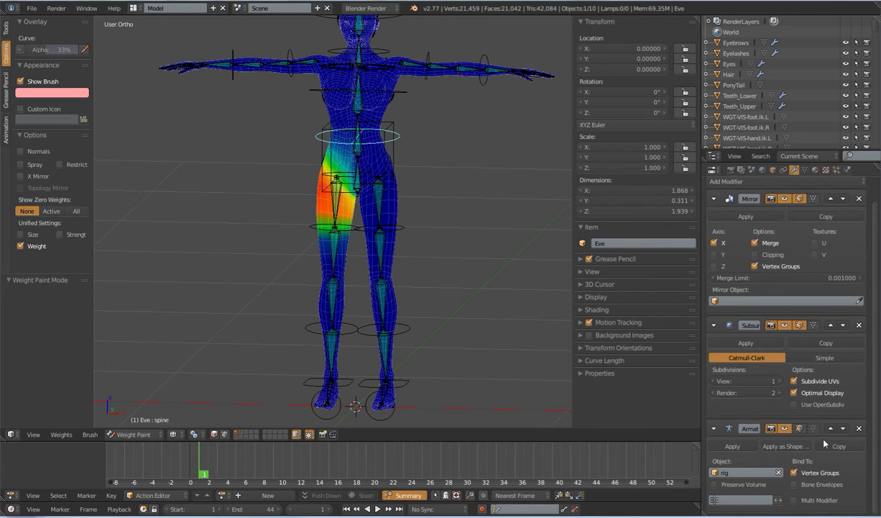
left_click(831, 429)
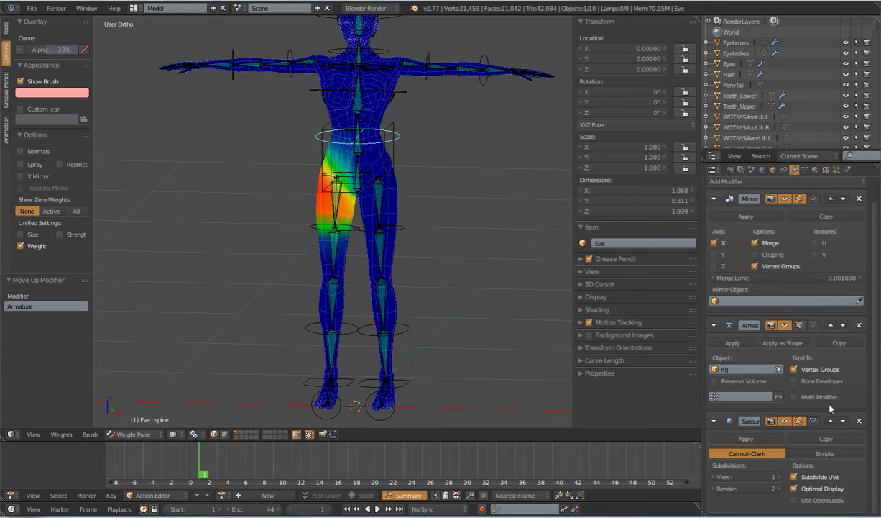
left_click(715, 382)
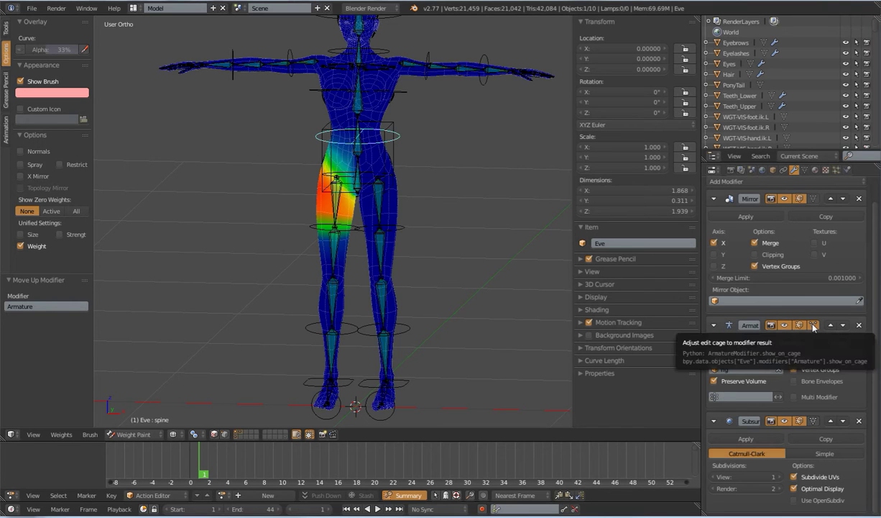
Return to solid display and examine the body's weight colours from several angles
scroll(397, 243, "down", 2)
scroll(399, 245, "up", 5)
key("z")
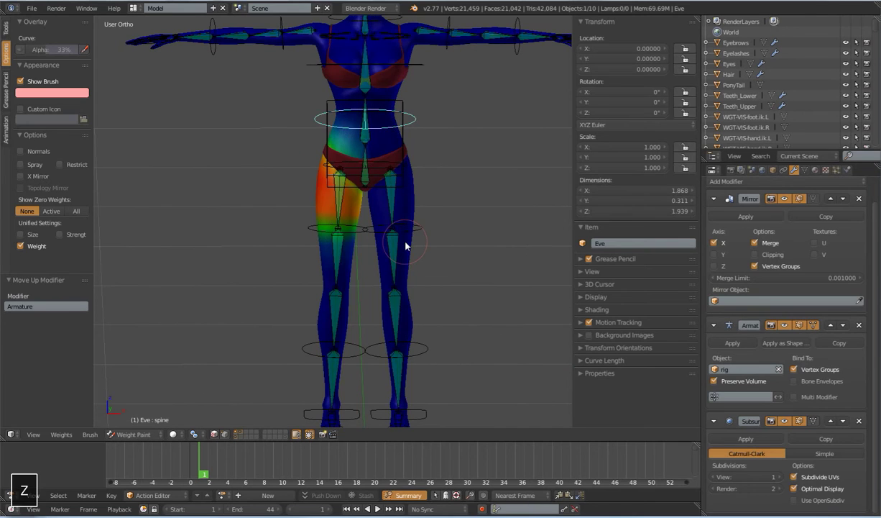
scroll(406, 245, "up", 2)
middle_click_drag(405, 245, 323, 233)
middle_click_drag(377, 216, 338, 331, "shift")
middle_click_drag(278, 203, 327, 209)
scroll(345, 288, "down", 3)
middle_click_drag(353, 325, 356, 304)
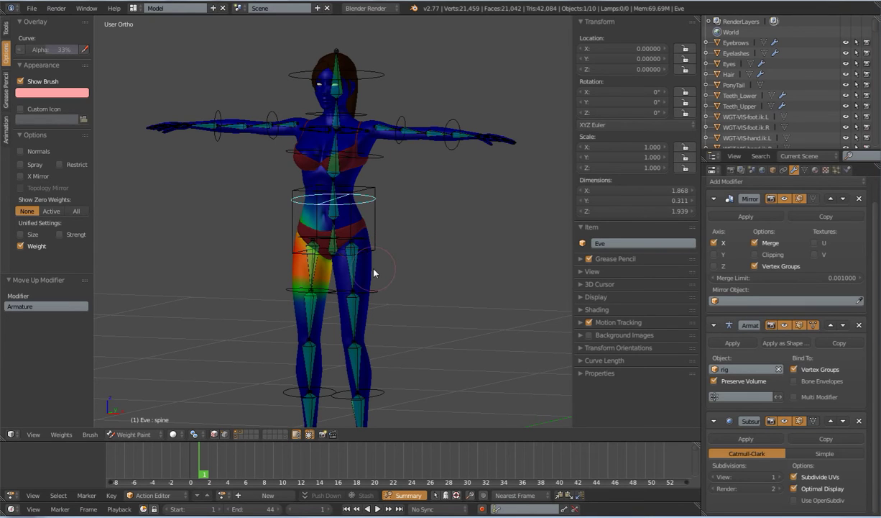
Switch the viewport to wireframe display and examine the body's weight colours around the hips and thighs
key("z")
middle_click_drag(374, 240, 373, 299)
scroll(378, 296, "up", 5)
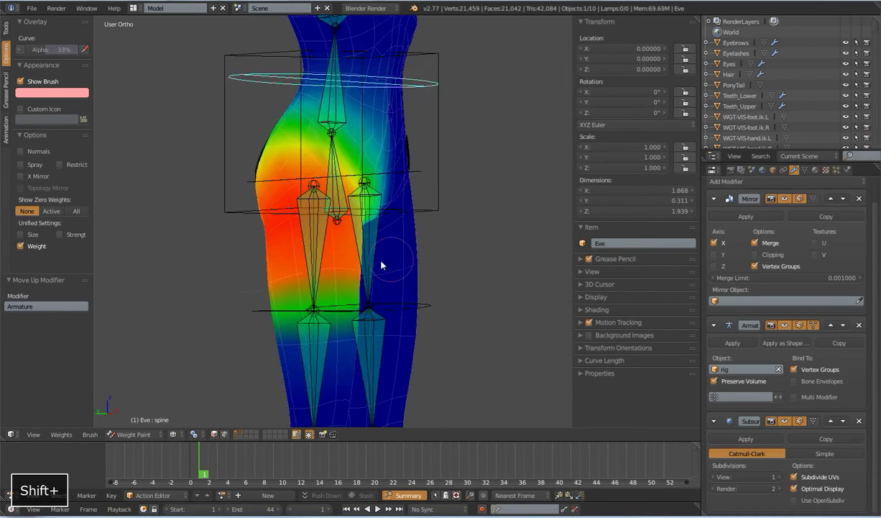
middle_click_drag(381, 265, 344, 262)
key("z")
key("z")
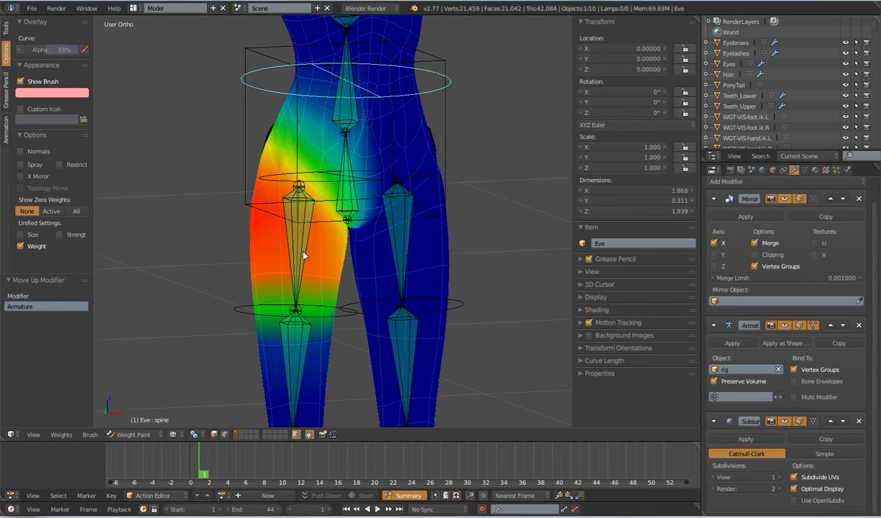
scroll(307, 235, "down", 6)
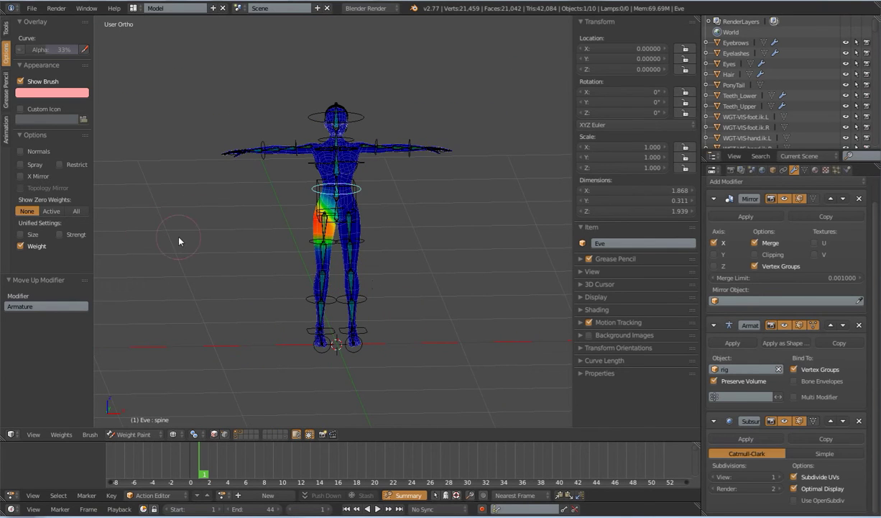
scroll(371, 273, "up", 4)
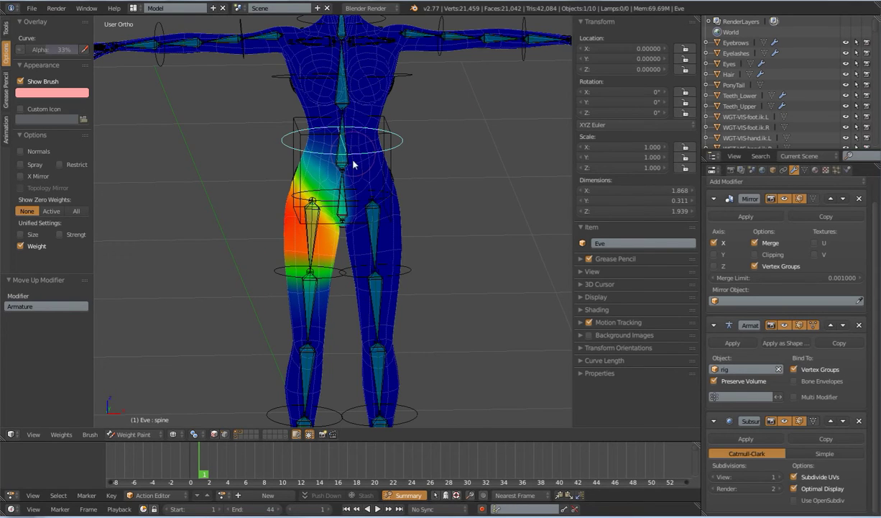
Select the right and left thigh FK controls, thigh.fk.R and thigh.fk.L, to check their weights on the body mesh
right_click(311, 240)
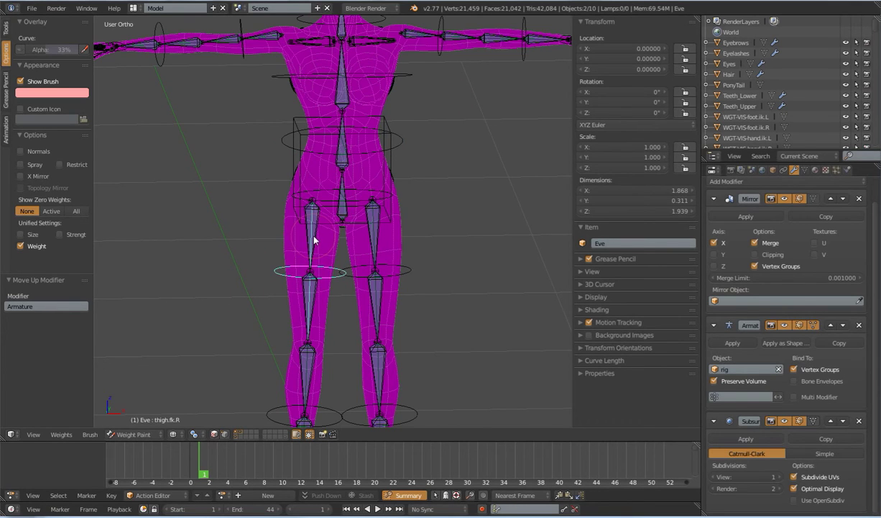
middle_click_drag(376, 309, 372, 256, "shift")
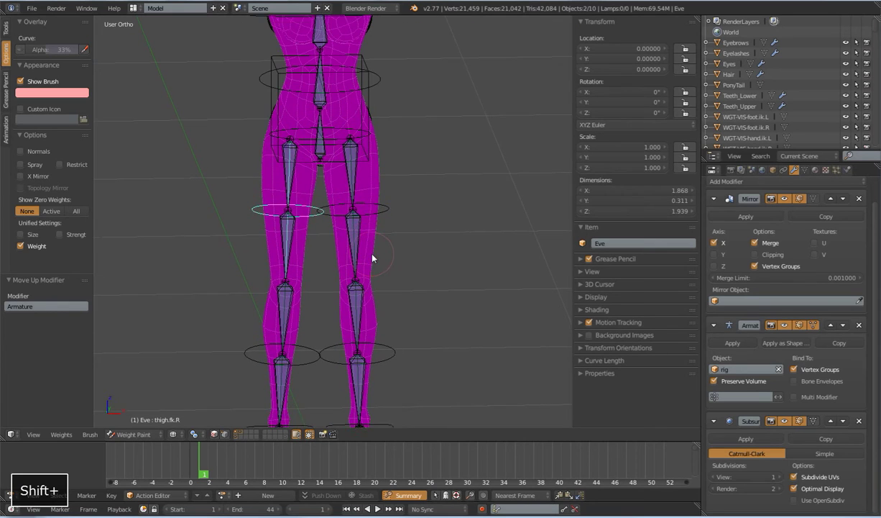
right_click(388, 209)
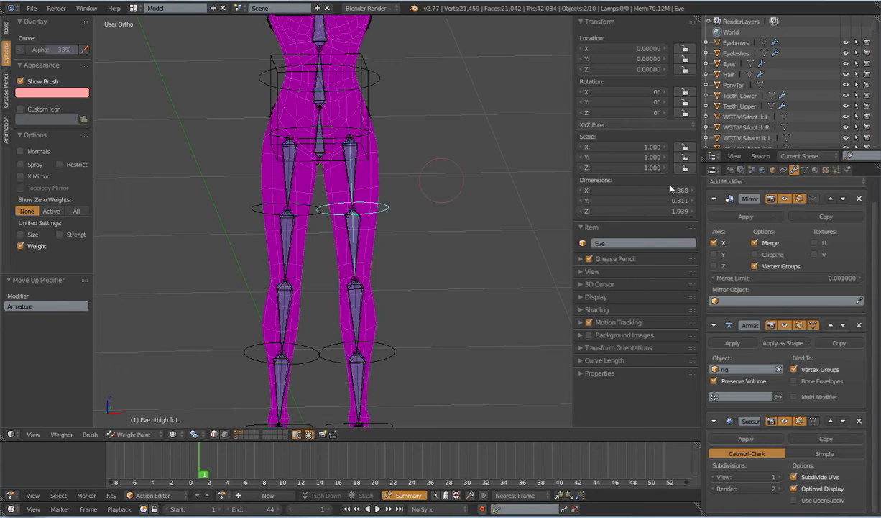
Show Eve's vertex groups, select the left upper thigh deform bone DEF-thigh.01.L, and go through the group list
left_click(805, 170)
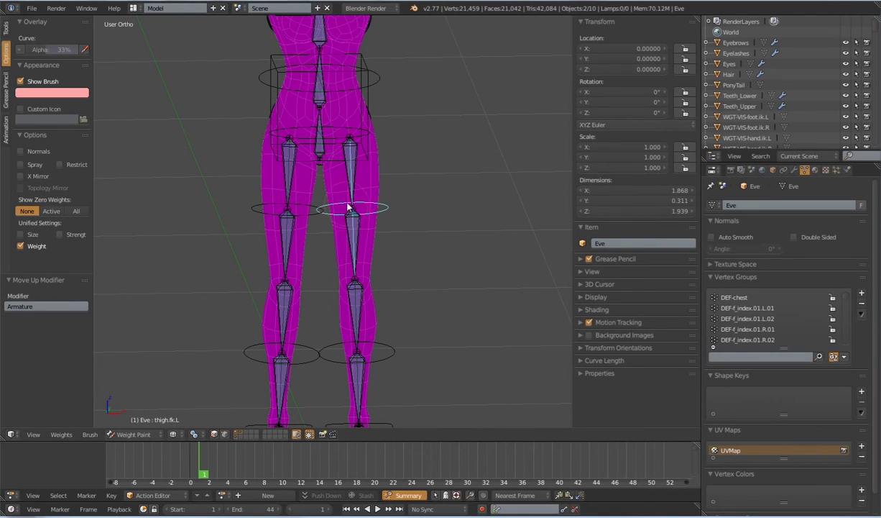
right_click(355, 181)
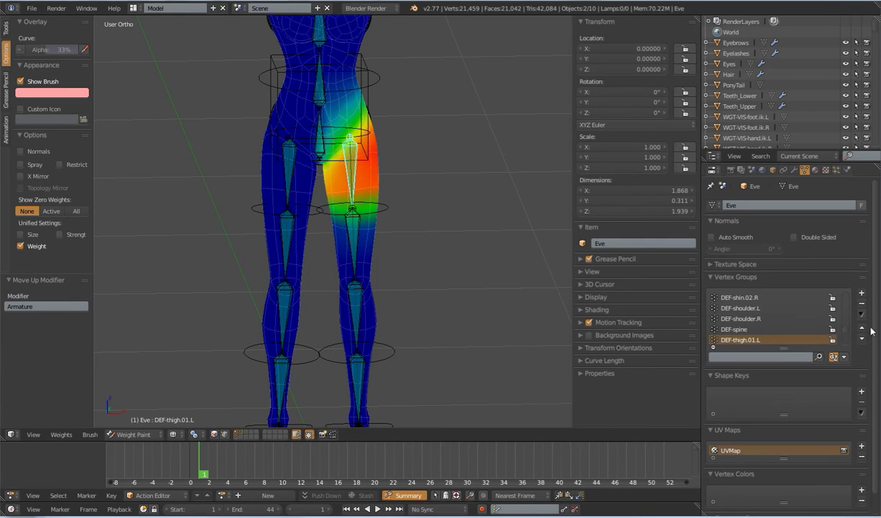
left_click_drag(845, 328, 847, 289)
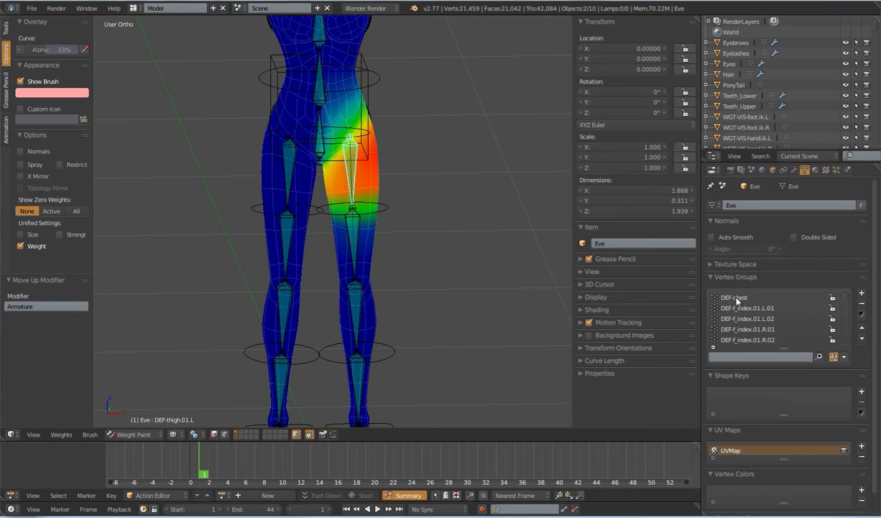
Sort the body mesh's vertex groups by name and look through the sorted list
left_click(862, 314)
left_click(861, 315)
left_click(860, 315)
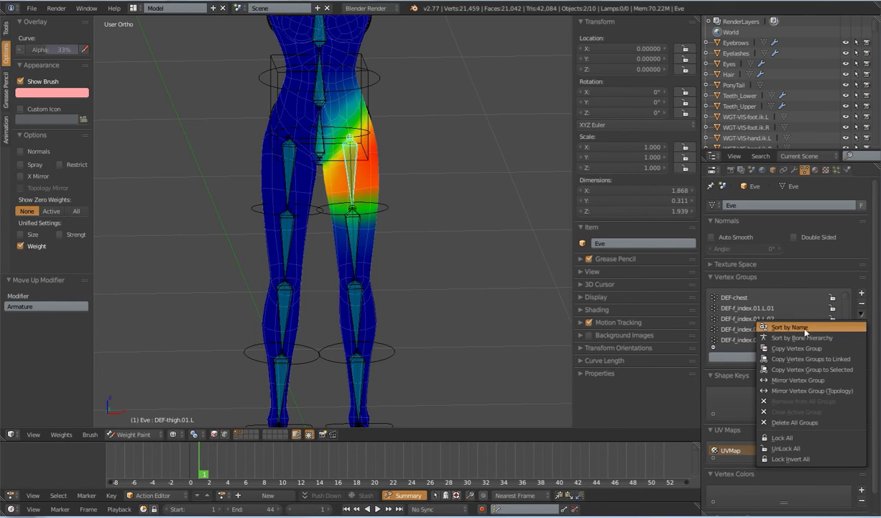
left_click(782, 327)
scroll(847, 335, "up", 20)
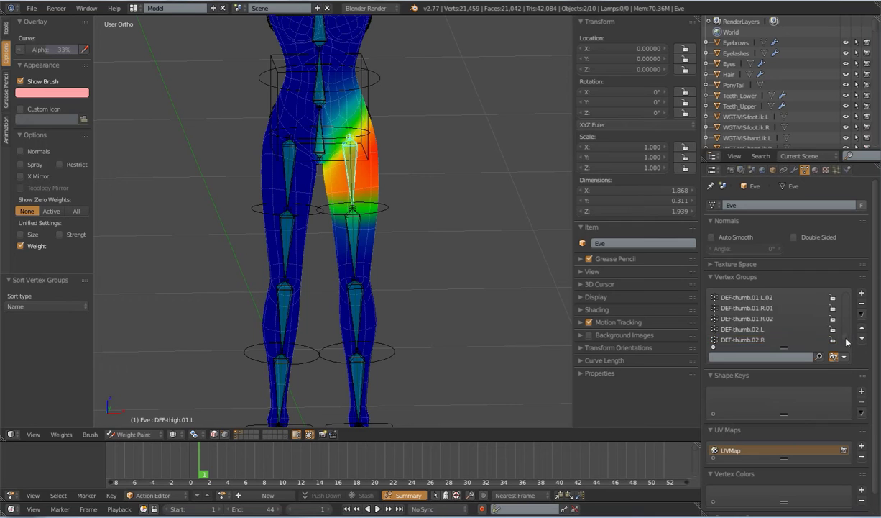
Compare the weights of the left thigh deform bones by alternating between DEF-thigh.02.L and DEF-thigh.01.L, ending on DEF-thigh.02.L
right_click(346, 229, "ctrl")
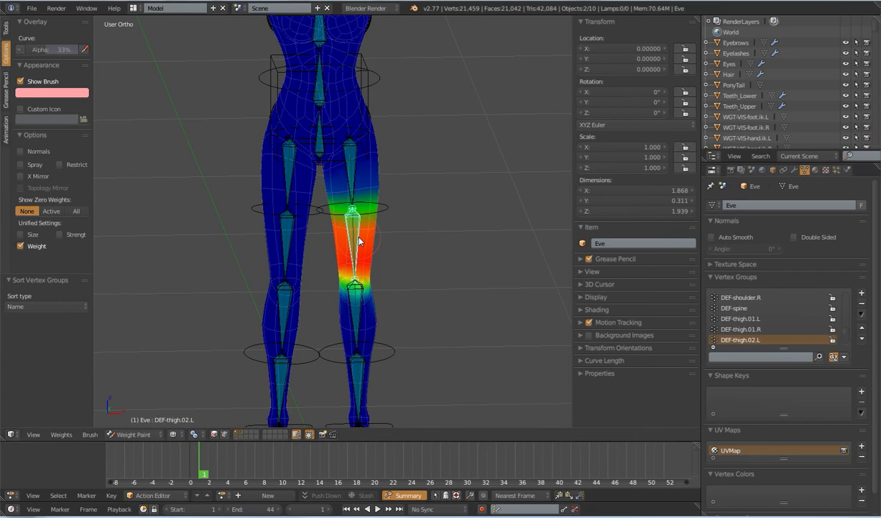
right_click(351, 173, "ctrl")
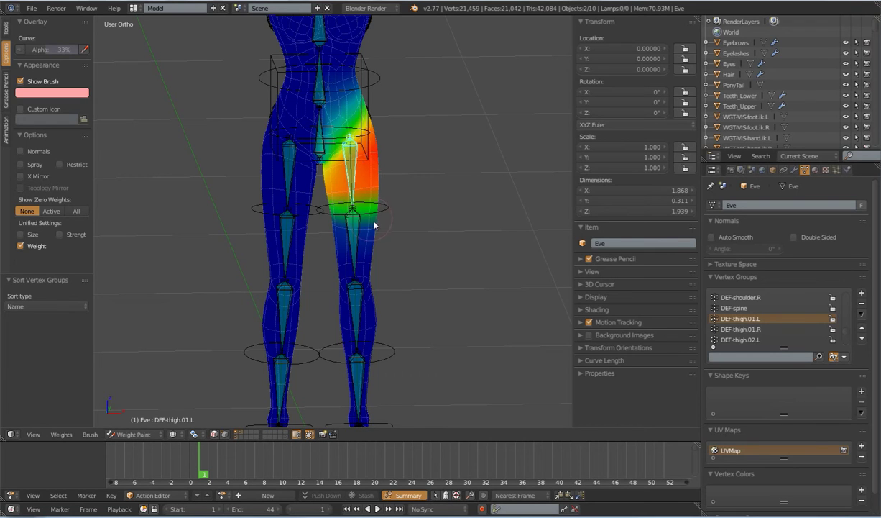
right_click(361, 241, "ctrl")
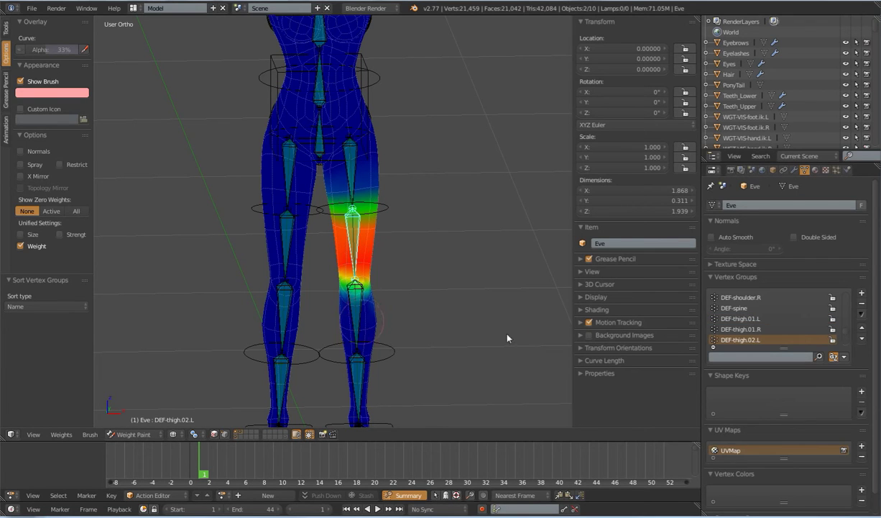
View the weights of vertex groups DEF-upper_arm.01.L, DEF-toe.R and DEF-upper_arm.01.R, and of the left shin bone DEF-shin.01.L
scroll(759, 330, "down", 5)
scroll(755, 330, "down", 5)
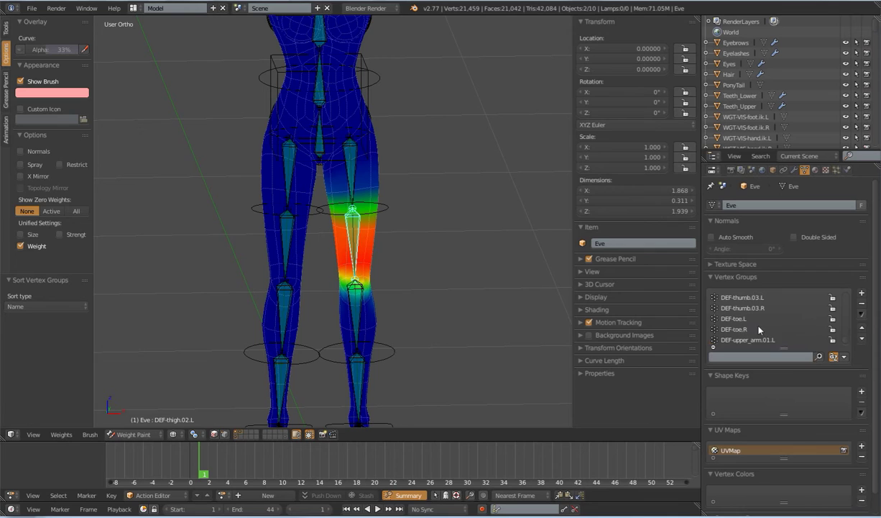
left_click(745, 330)
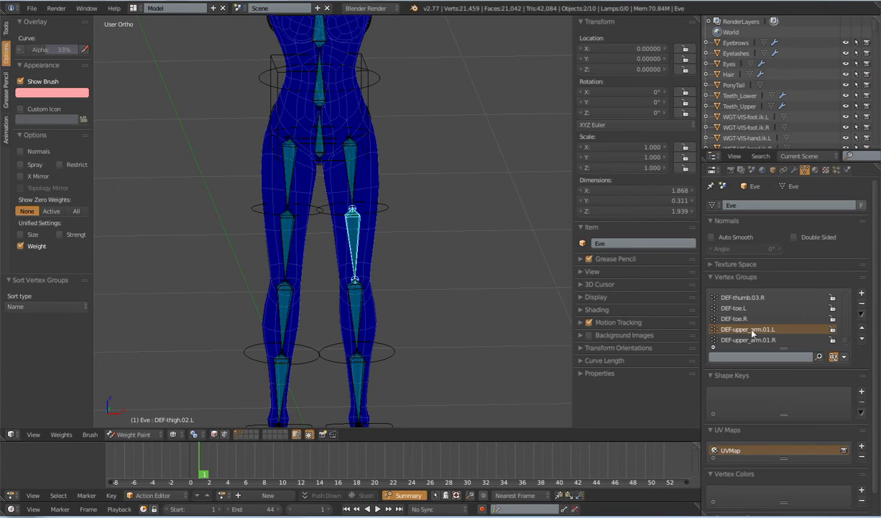
scroll(753, 330, "down", 2)
left_click(734, 297)
scroll(444, 295, "down", 3)
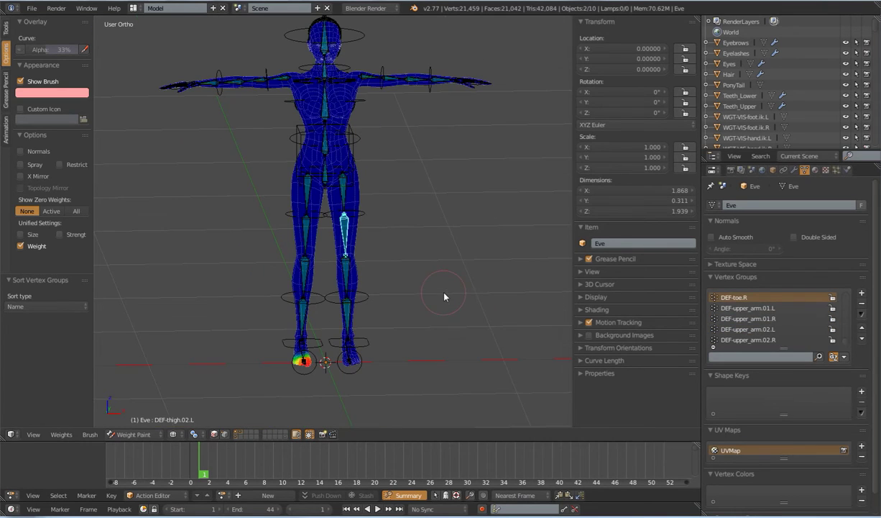
left_click(719, 307)
left_click(715, 318)
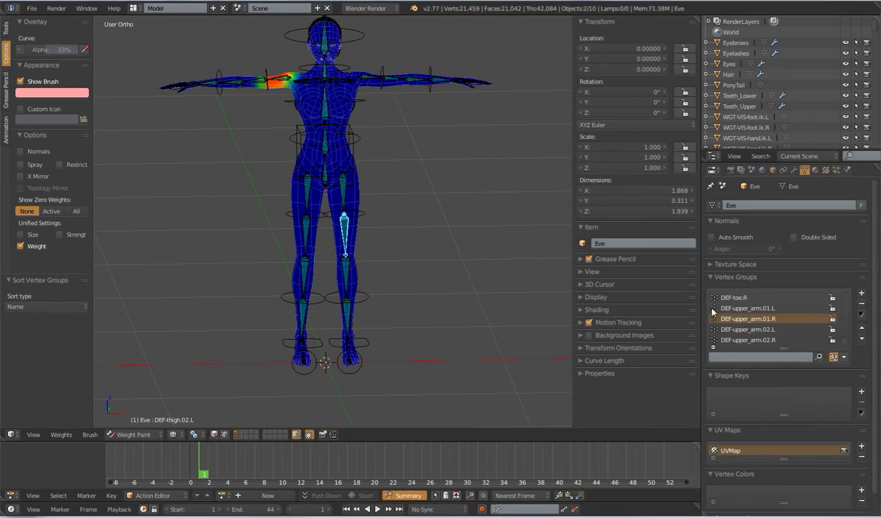
right_click(333, 266)
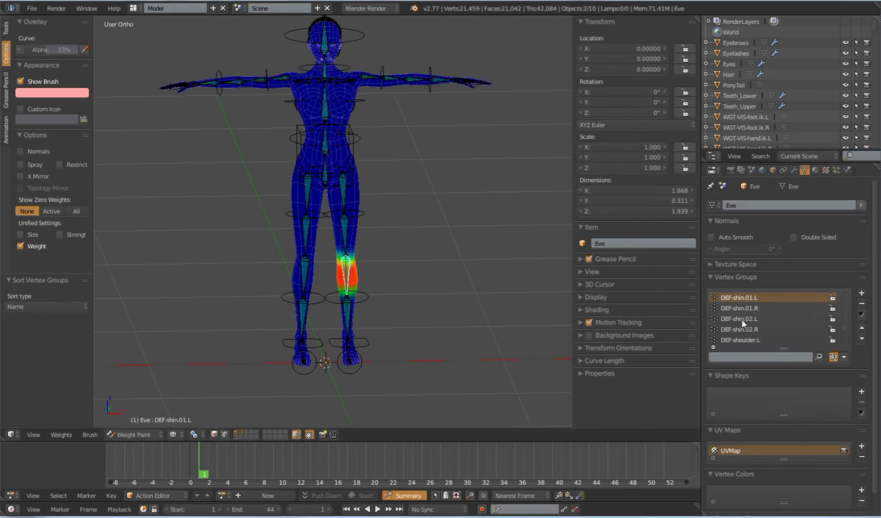
Select the left thigh's FK control, thigh.fk.L, and try picking the deform bones along the same leg
scroll(850, 331, "up", 5)
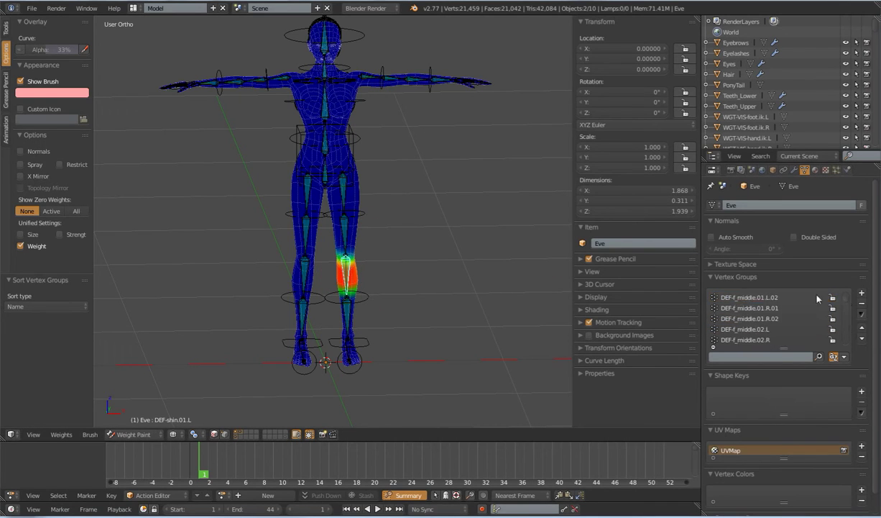
scroll(458, 260, "up", 3)
right_click(384, 209)
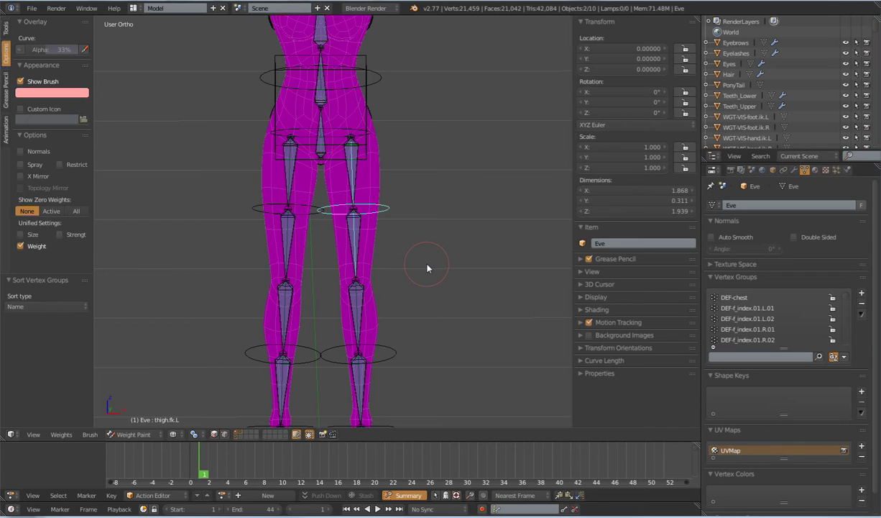
right_click(350, 169)
right_click(356, 242)
key("ctrl+z")
key("ctrl+shift+z")
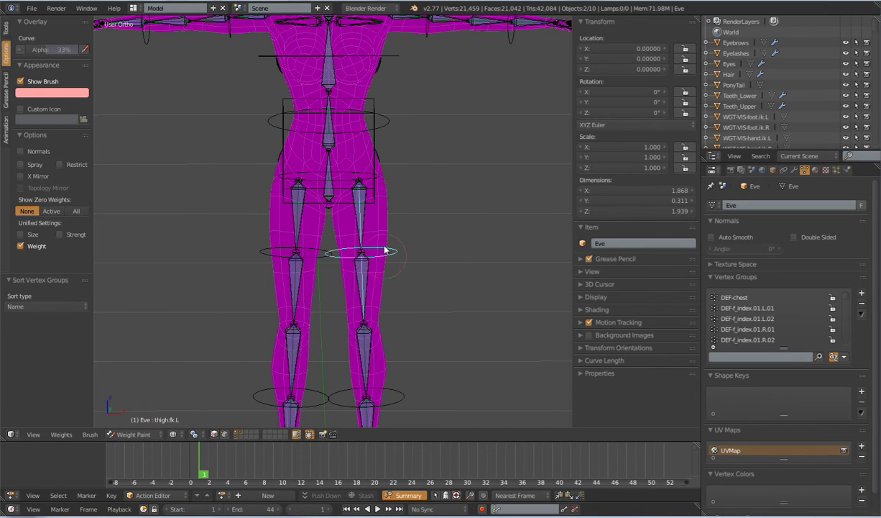
Select the upper left thigh bone, DEF-thigh.01.L, to show its weights on the Eve mesh
scroll(386, 270, "up", 2)
right_click(363, 202)
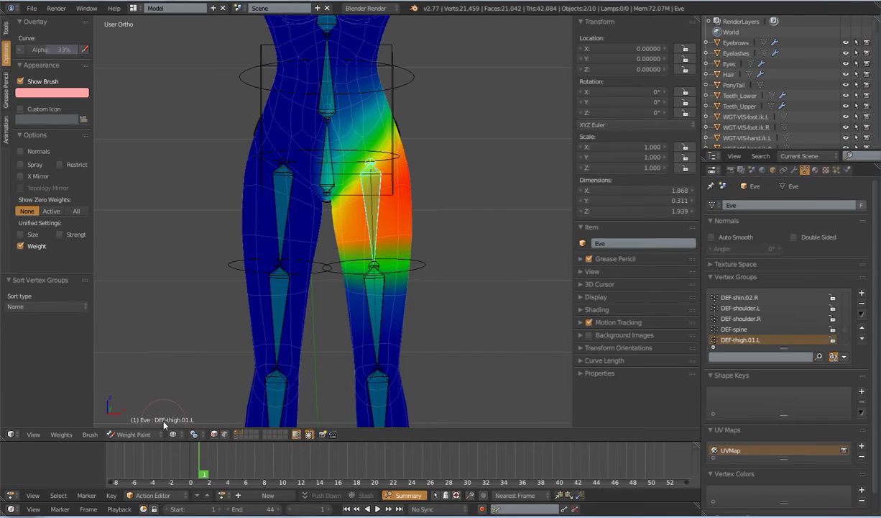
scroll(407, 211, "down", 3)
middle_click_drag(378, 261, 386, 269, "shift")
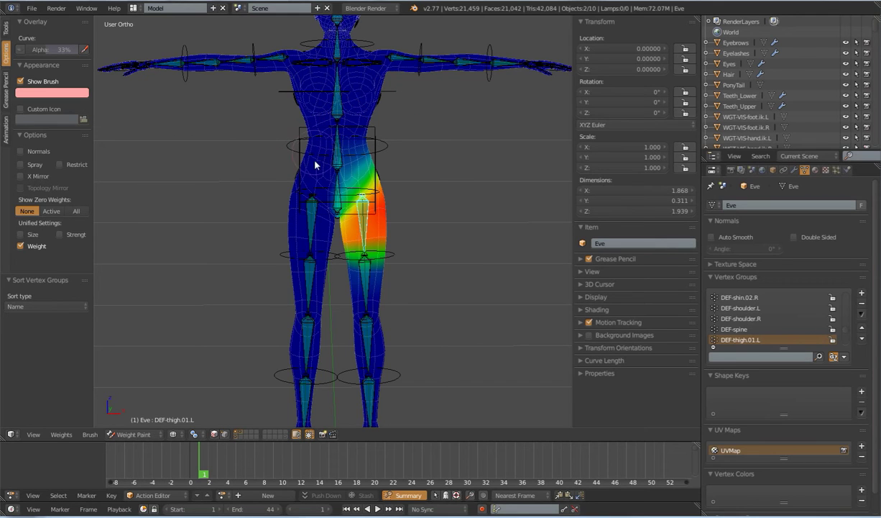
scroll(339, 181, "up", 1)
scroll(339, 181, "up", 1)
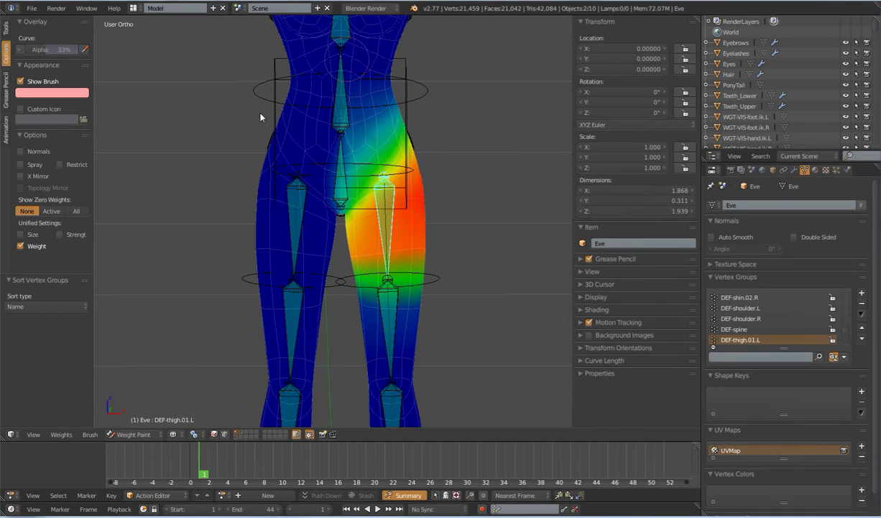
Set Show Zero Weights to Active so vertices without weight in the current group appear black
left_click(51, 211)
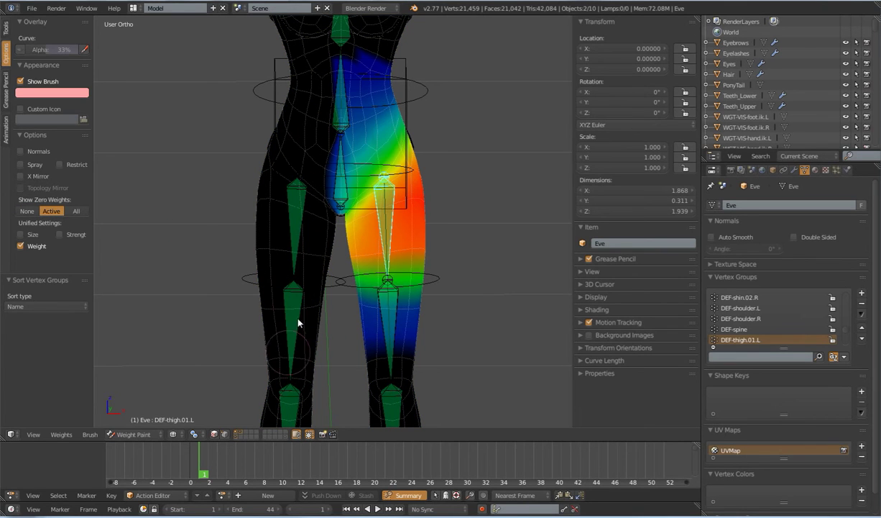
scroll(297, 316, "down", 5)
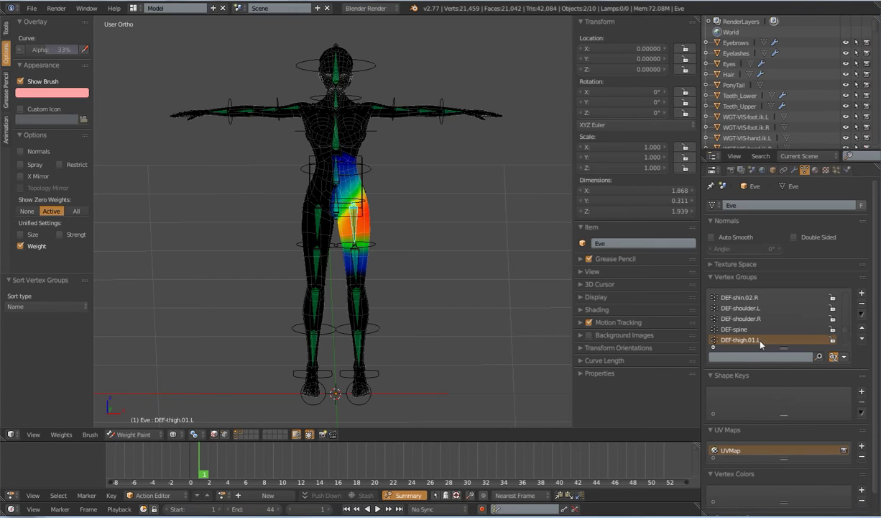
scroll(388, 248, "up", 4)
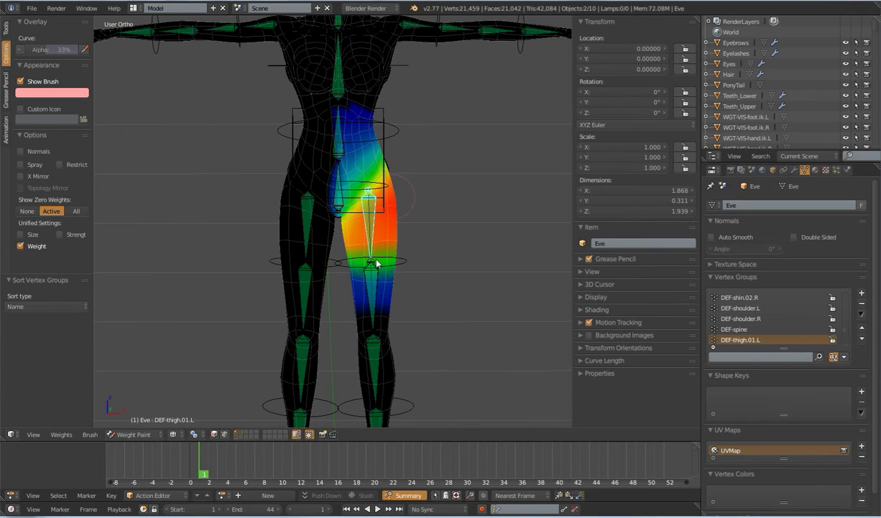
middle_click_drag(457, 258, 422, 202)
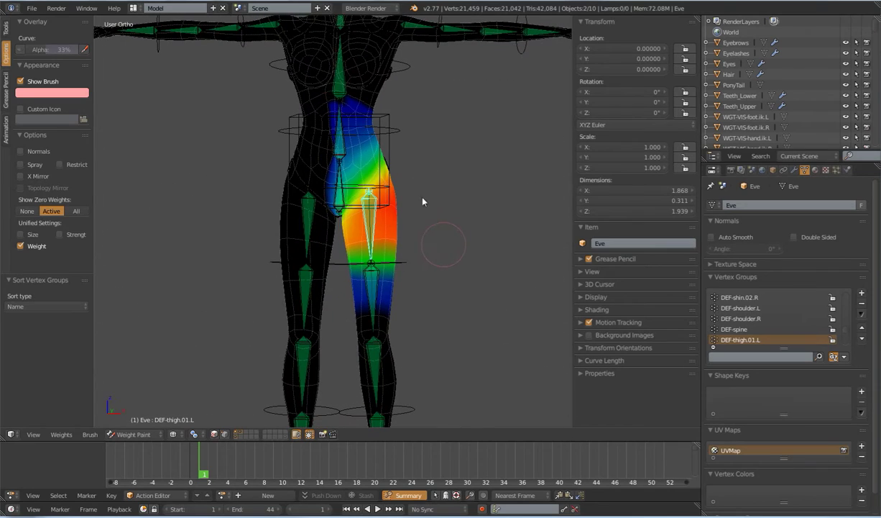
mouse_move(429, 151)
middle_mouse_down()
mouse_move(415, 164)
mouse_move(287, 161)
mouse_move(431, 149)
middle_mouse_up()
scroll(431, 150, "down", 3)
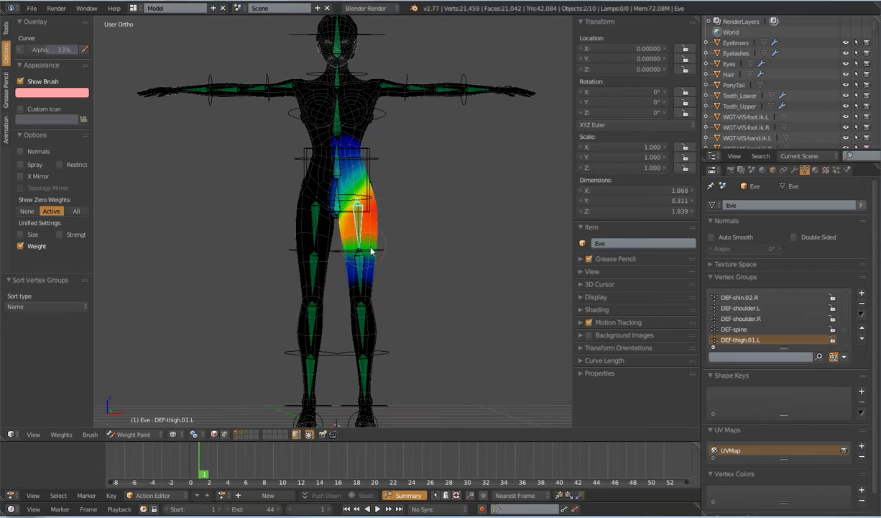
Enable unified brush size and strength, and set the Subtract brush's strength to 1.000
left_click(21, 234)
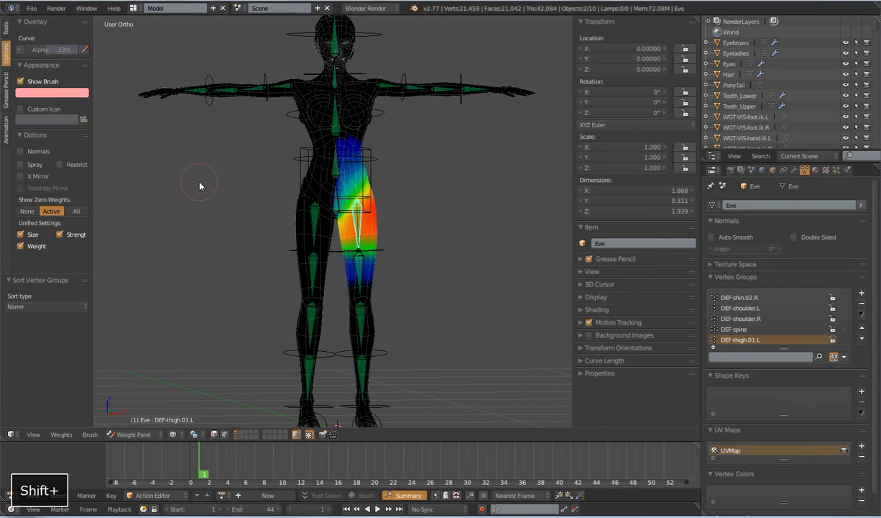
left_click(5, 29)
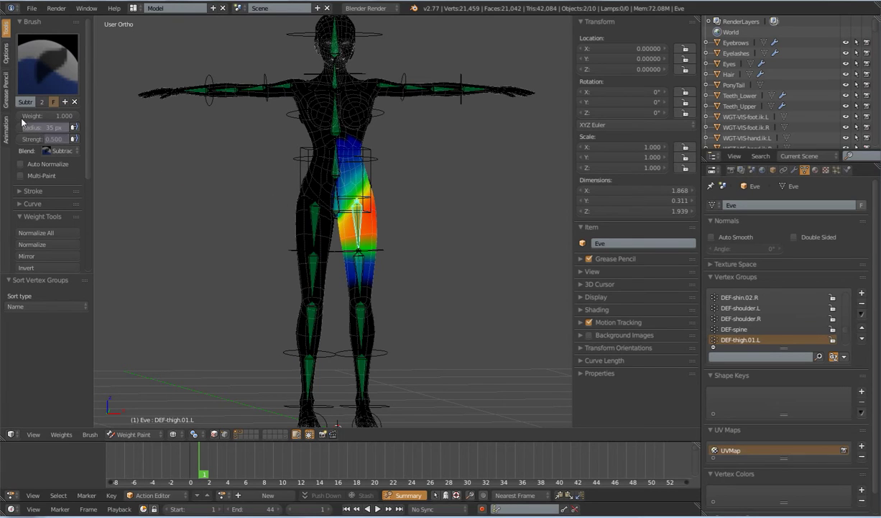
left_click_drag(39, 139, 70, 139)
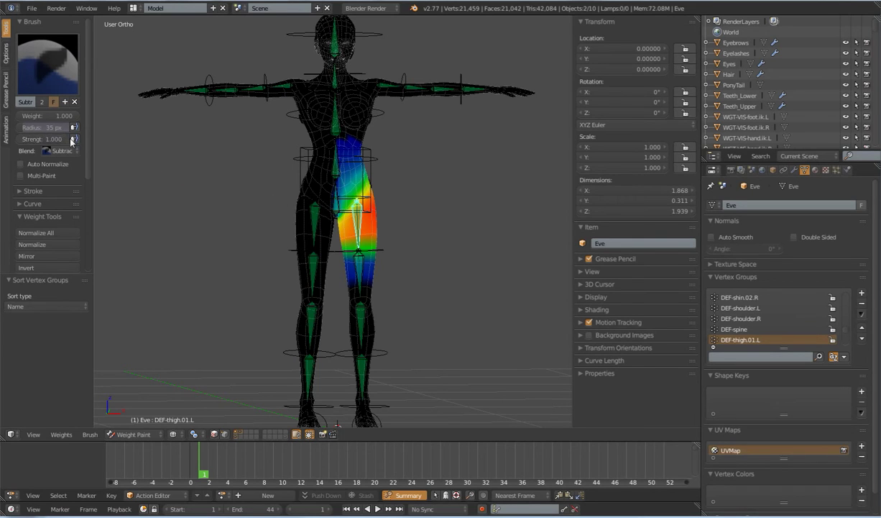
Set the Subtract brush's weight to 0.025 and enable Auto Normalize
left_click(38, 116)
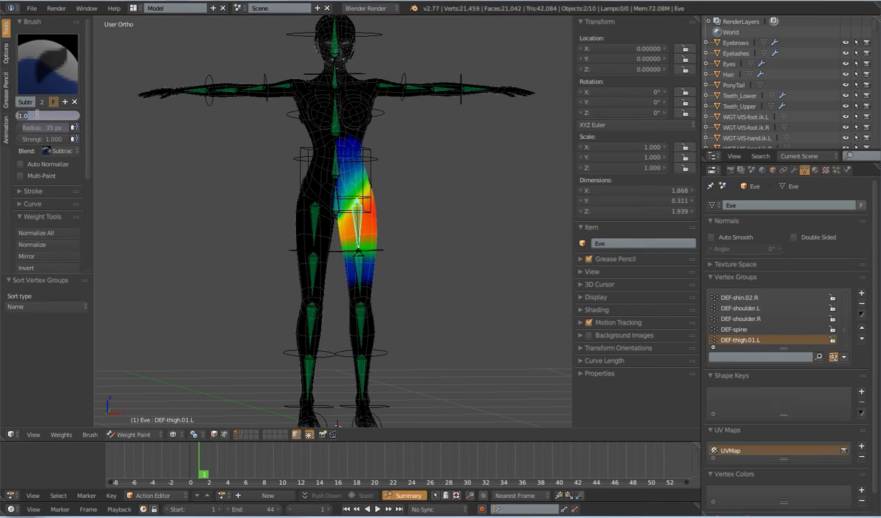
type("0")
type(".025")
key("Return")
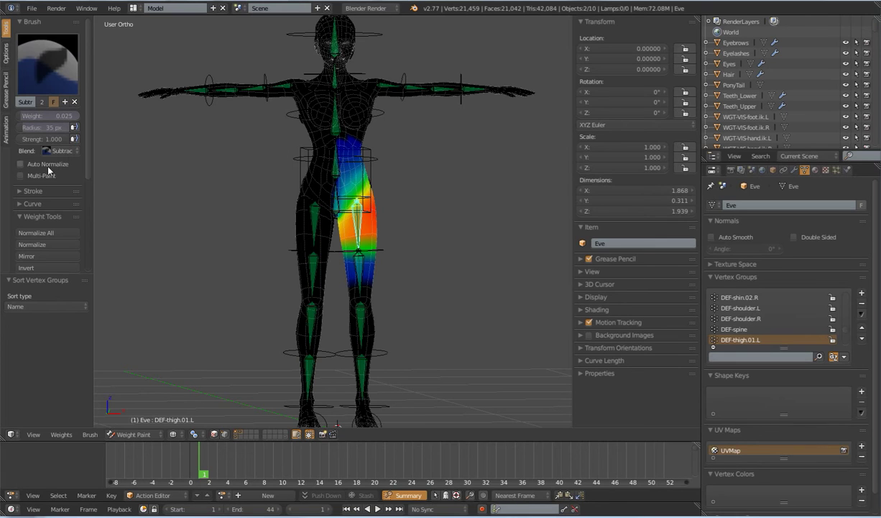
left_click(21, 164)
Select the left hand's FK control, hand.fk.L, and try rotating it about its normal Y axis
middle_click_drag(469, 269, 423, 328)
scroll(418, 295, "up", 4)
middle_click_drag(403, 227, 428, 291, "shift")
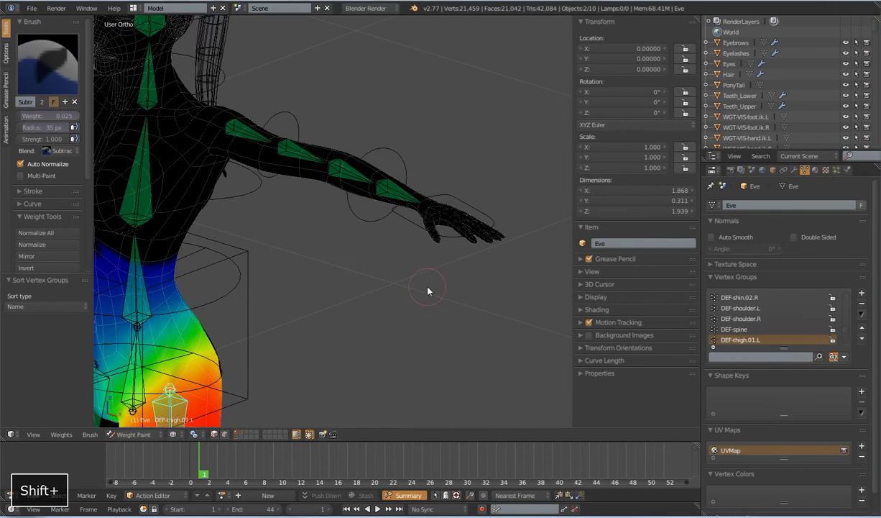
right_click(486, 218)
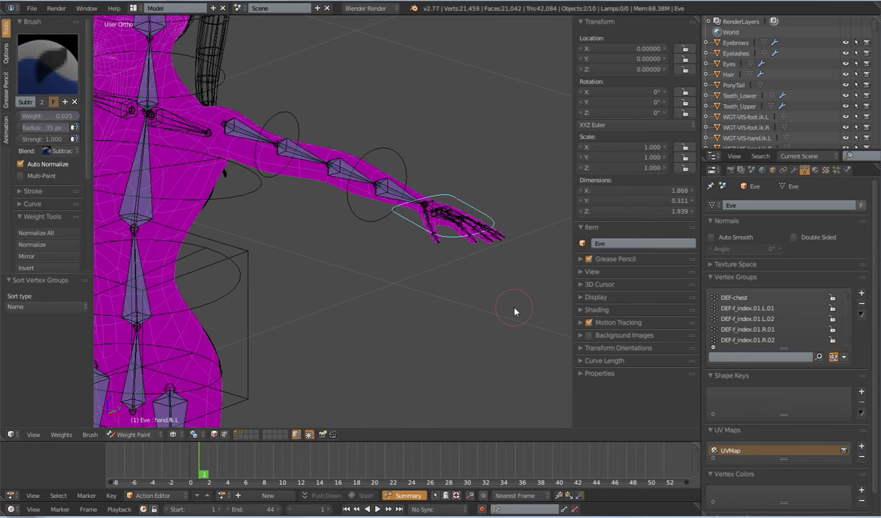
key("r")
key("y")
key("y")
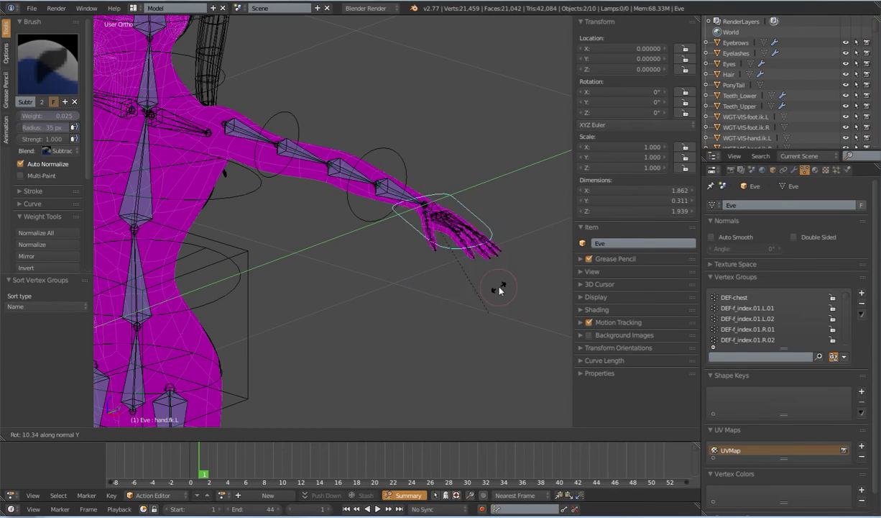
left_click(500, 289)
Switch to Object Mode with shaded instead of wireframe display, and set the transform orientation to Global
scroll(436, 343, "down", 4)
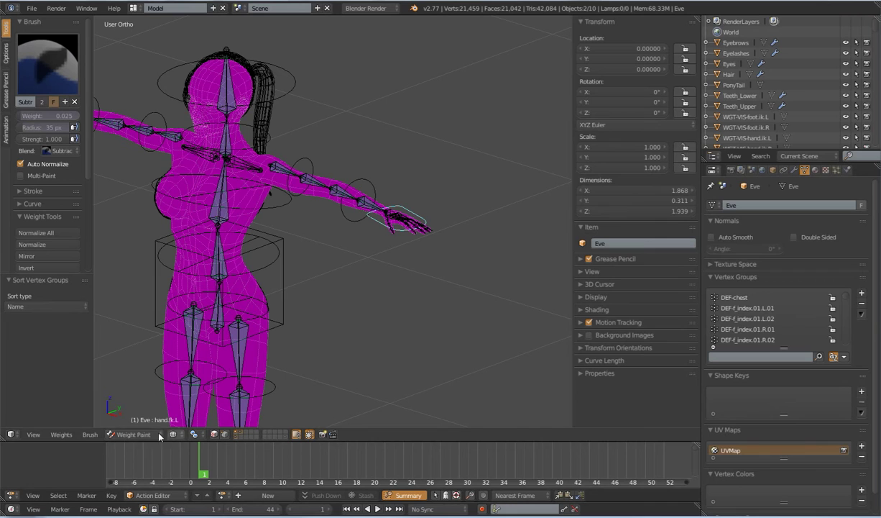
left_click(132, 434)
left_click(134, 422)
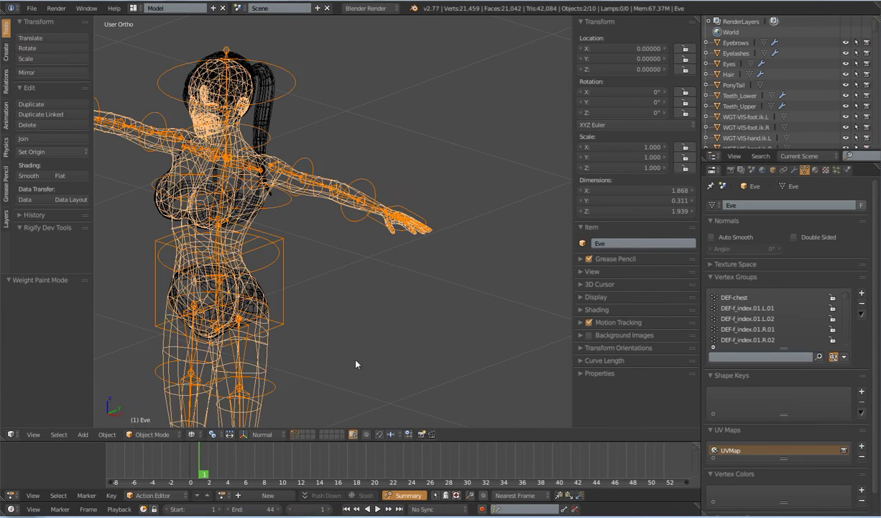
key("z")
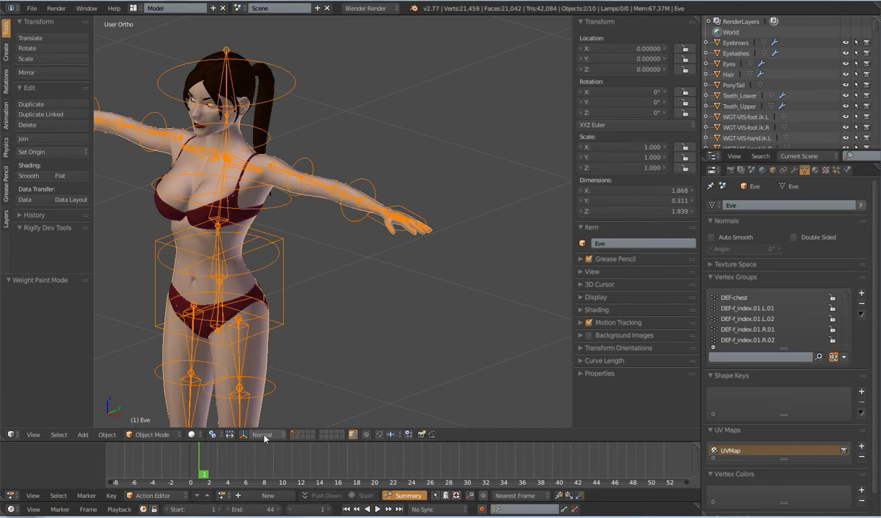
left_click(265, 434)
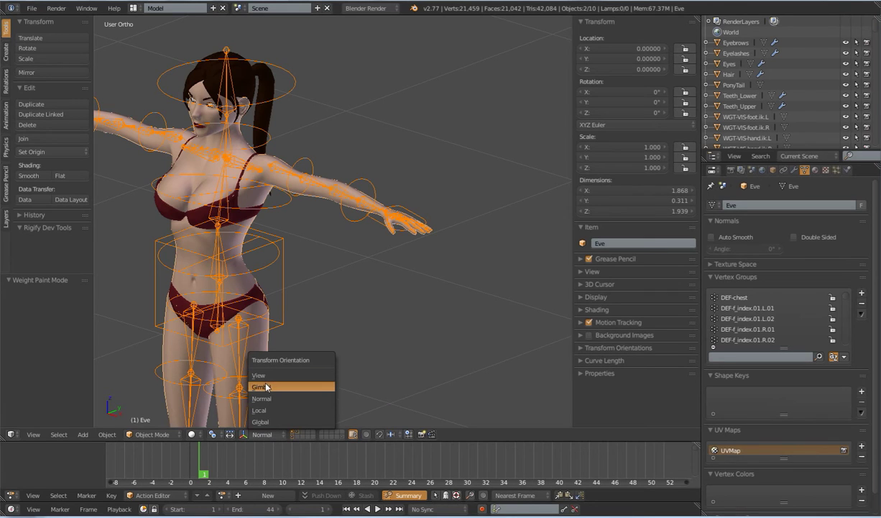
left_click(269, 422)
Select only the Eve mesh and return it to Weight Paint mode
left_click(151, 434)
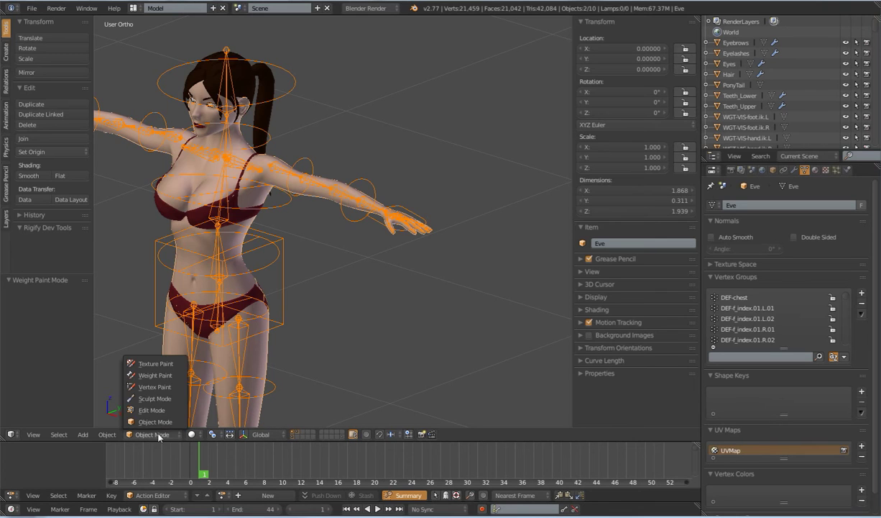
right_click(261, 367)
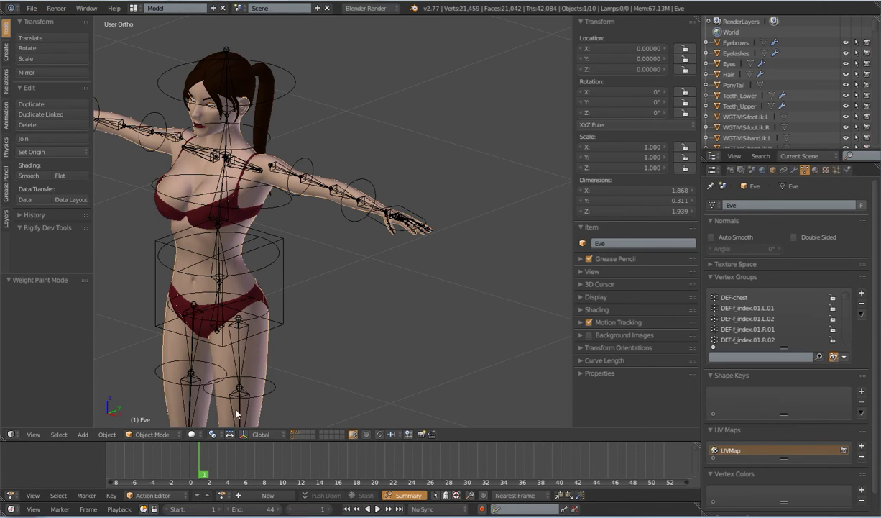
left_click(149, 433)
left_click(165, 375)
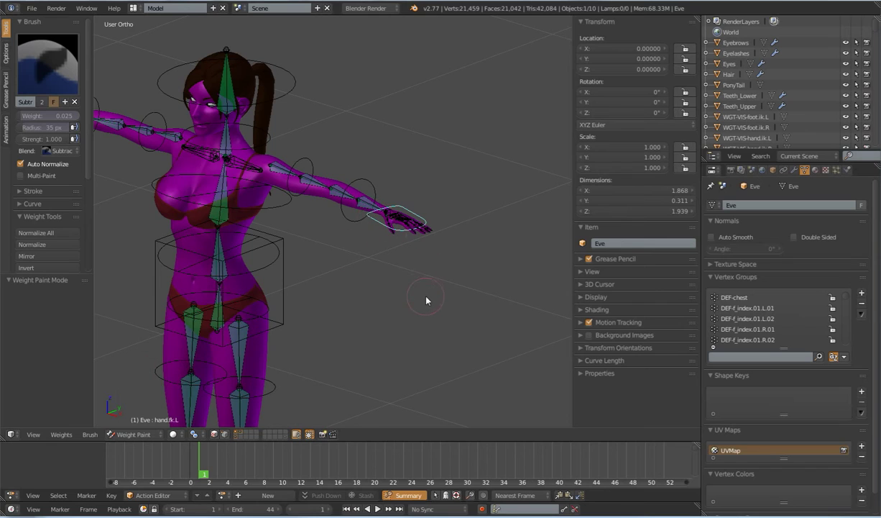
Try rotating the left hand control about its local Y axis and about the global Y axis, cancelling each rotation
key("r")
key("y")
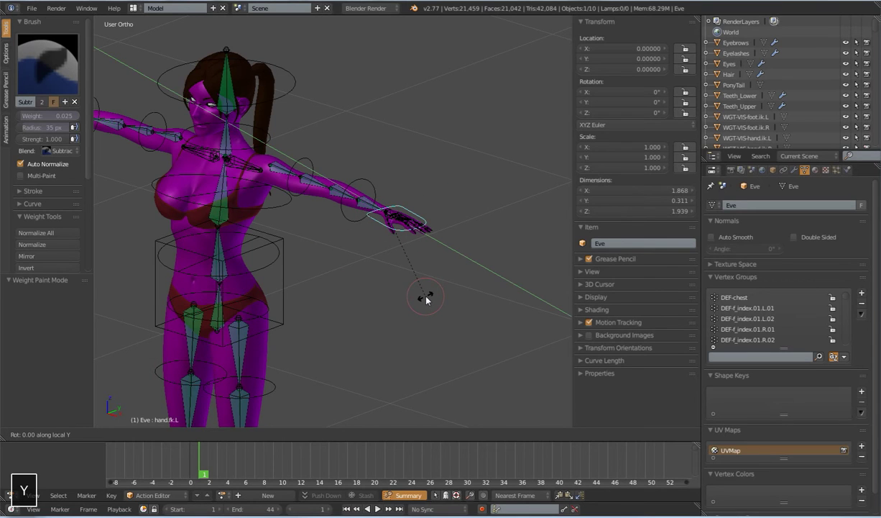
right_click(426, 299)
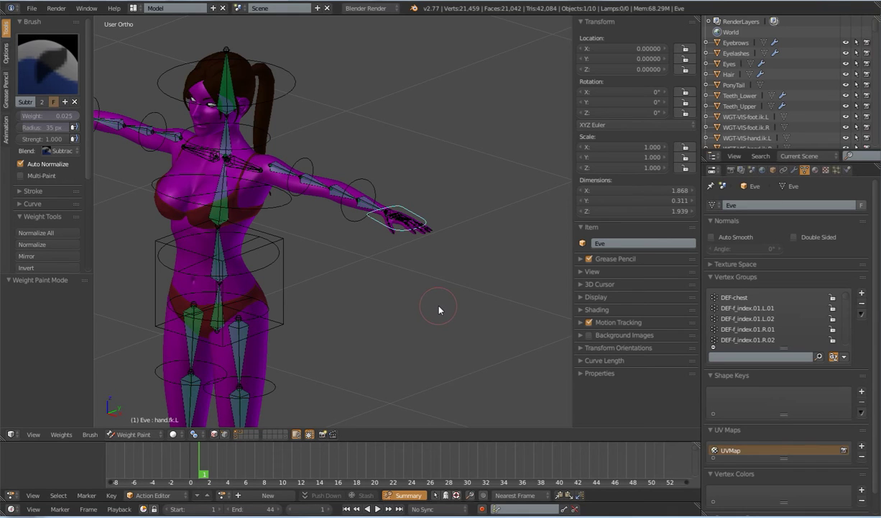
key("r")
key("y")
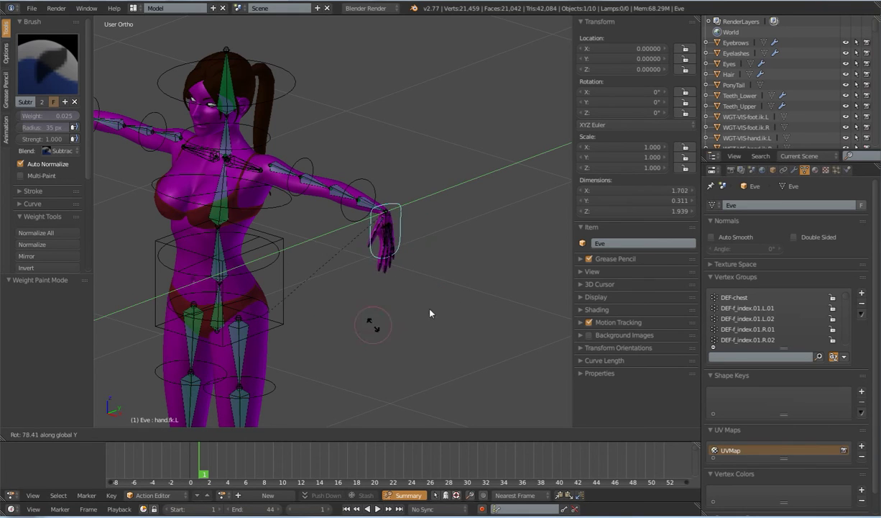
right_click(426, 305)
Rotate the left hand control, hand.fk.L, about -86° around its local Y axis
key("r")
key("y")
key("y")
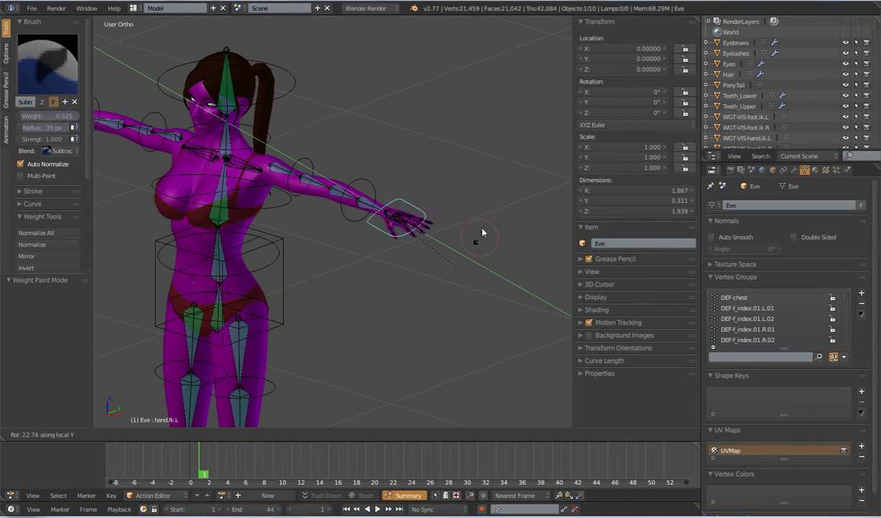
left_click(304, 274)
Select the left forearm bone, DEF-forearm.01.L, to show its weights, and switch the viewport to wireframe display
middle_click_drag(306, 275, 356, 266)
scroll(366, 248, "up", 2)
middle_click_drag(379, 230, 332, 266, "shift")
scroll(356, 234, "up", 2)
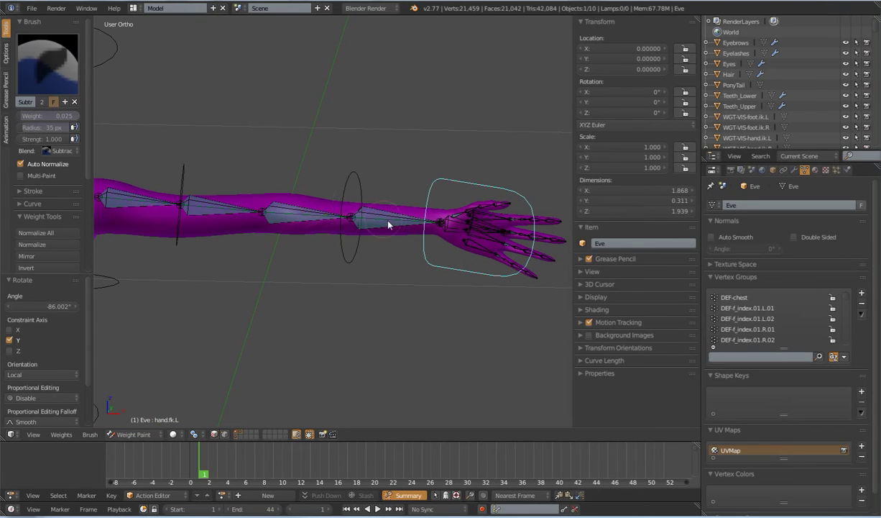
right_click(292, 222)
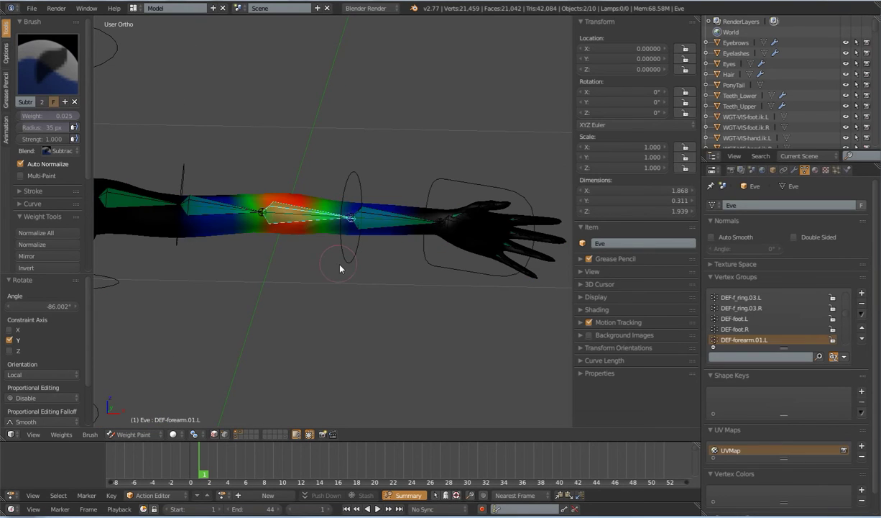
key("z")
mouse_move(343, 285)
middle_mouse_down("shift")
mouse_move(355, 273)
mouse_move(360, 322)
middle_mouse_up("shift")
middle_click_drag(420, 317, 400, 312, "shift")
scroll(379, 262, "up", 3)
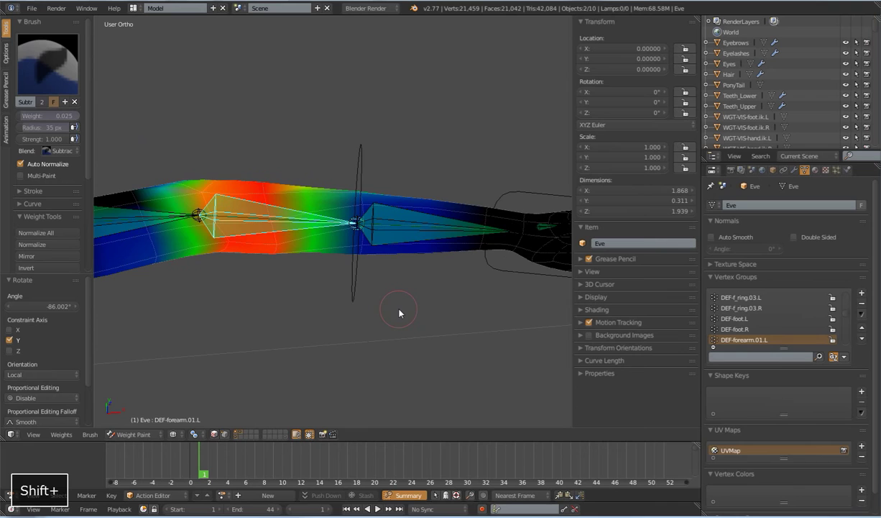
scroll(399, 311, "down", 3)
scroll(400, 301, "up", 2)
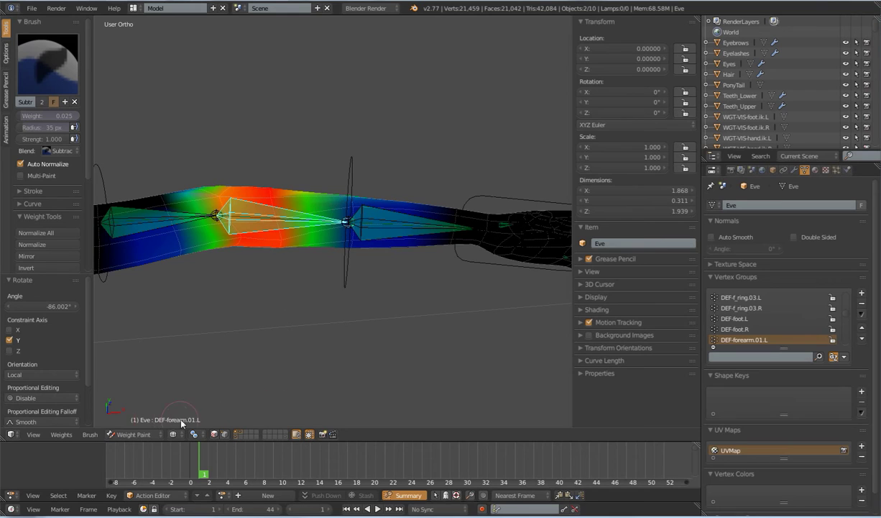
middle_click_drag(371, 280, 346, 271, "shift")
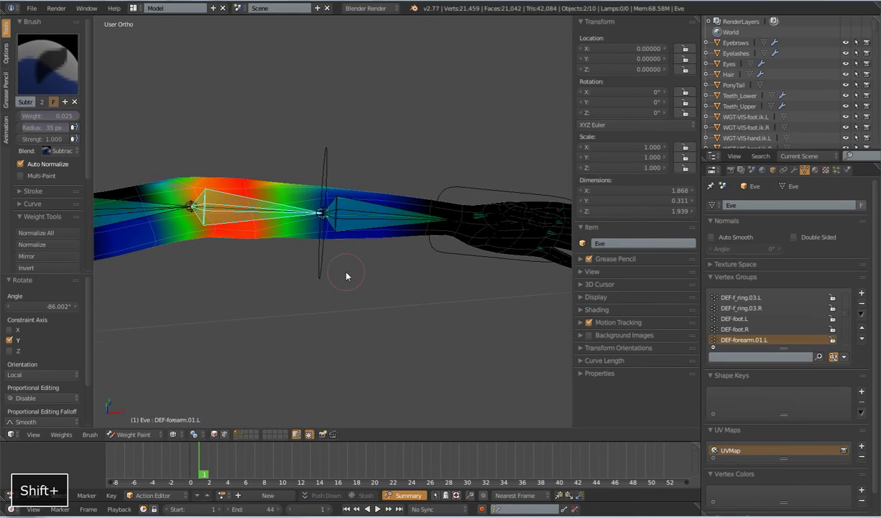
Set the weight paint brush's blend mode to Add for painting the left forearm
scroll(346, 259, "up", 2)
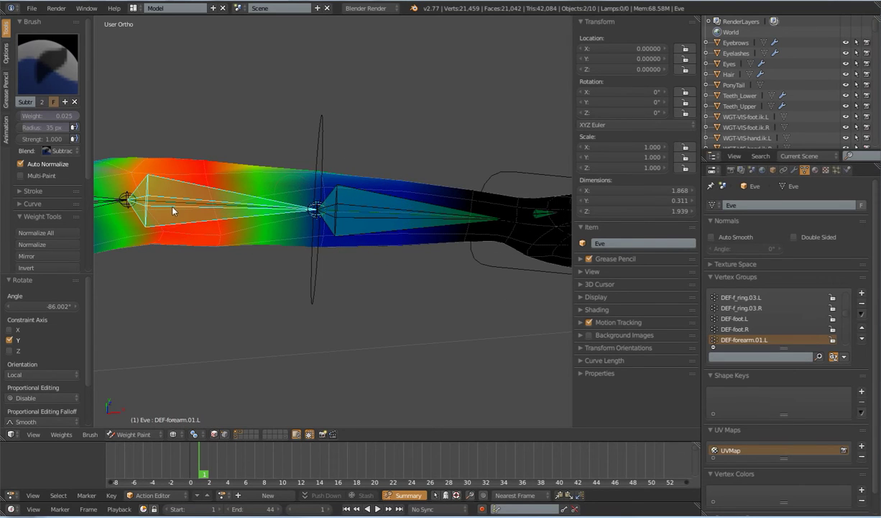
mouse_move(168, 210)
left_mouse_down()
mouse_move(454, 209)
mouse_move(520, 218)
left_mouse_up()
left_click(56, 151)
left_click(60, 121)
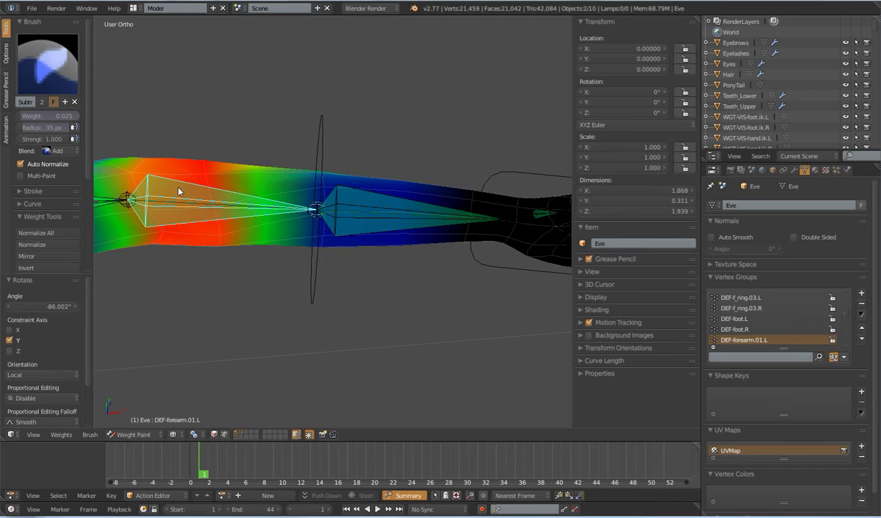
With DEF-forearm.01.L selected, paint extra weight along the lower left forearm from its middle to the wrist
right_click(351, 190)
right_click(221, 199)
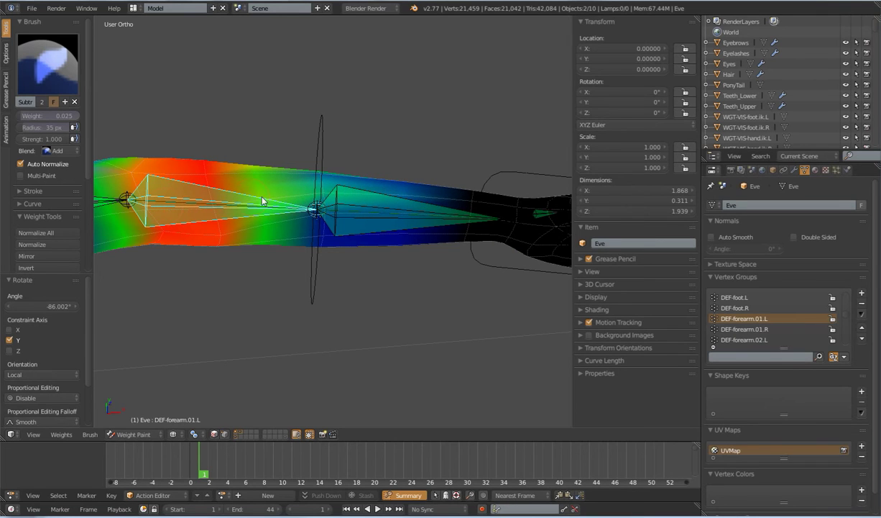
mouse_move(324, 190)
left_mouse_down()
mouse_move(324, 218)
mouse_move(337, 238)
mouse_move(321, 209)
mouse_move(334, 203)
mouse_move(513, 210)
mouse_move(485, 209)
left_mouse_up()
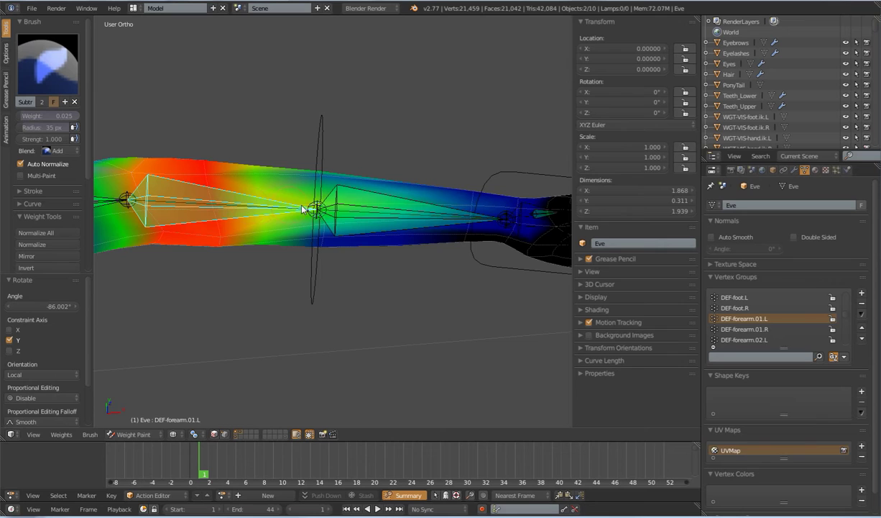
Select the lower forearm bone, DEF-forearm.02.L, and examine its weights up close along the forearm
right_click(428, 210)
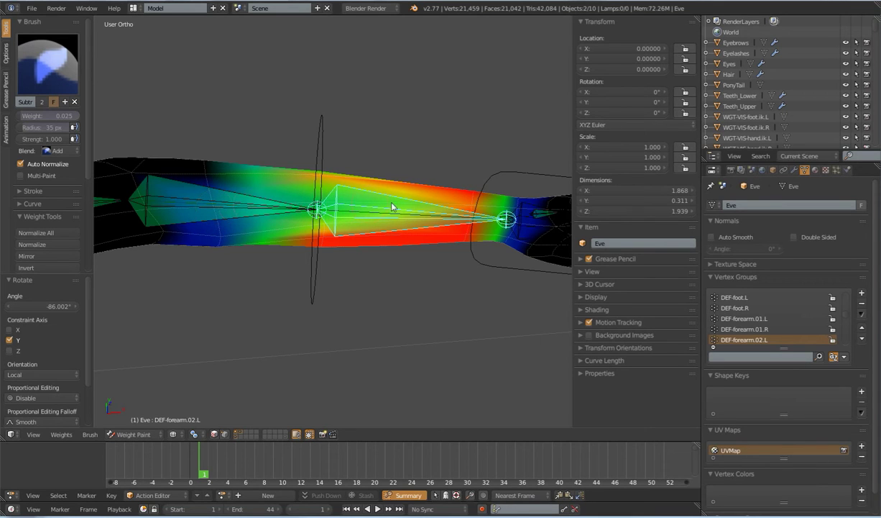
mouse_move(485, 237)
middle_mouse_down()
mouse_move(391, 278)
mouse_move(445, 238)
mouse_move(473, 299)
mouse_move(360, 281)
middle_mouse_up()
mouse_move(432, 181)
middle_mouse_down("shift")
mouse_move(466, 302)
mouse_move(412, 259)
middle_mouse_up("shift")
scroll(412, 259, "up", 4)
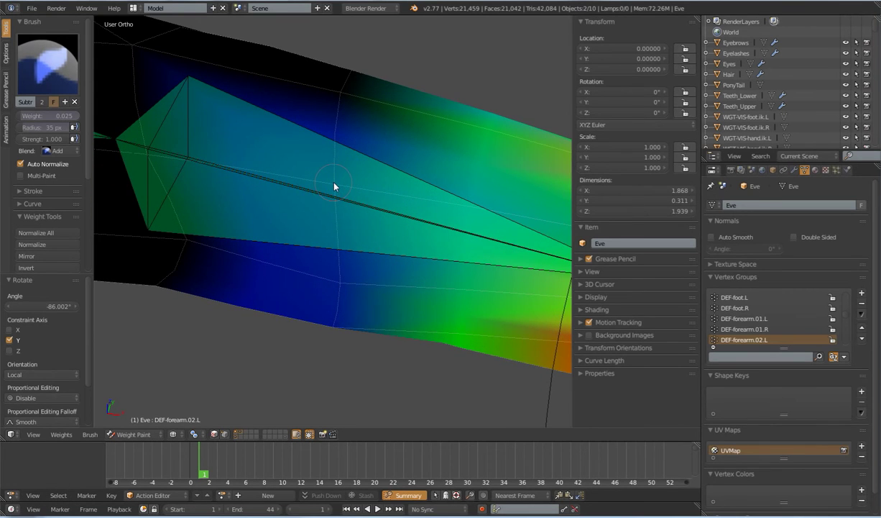
Put the Eve mesh in Edit Mode with solid display and select only the edge loop around the upper left forearm
key("Tab")
key("z")
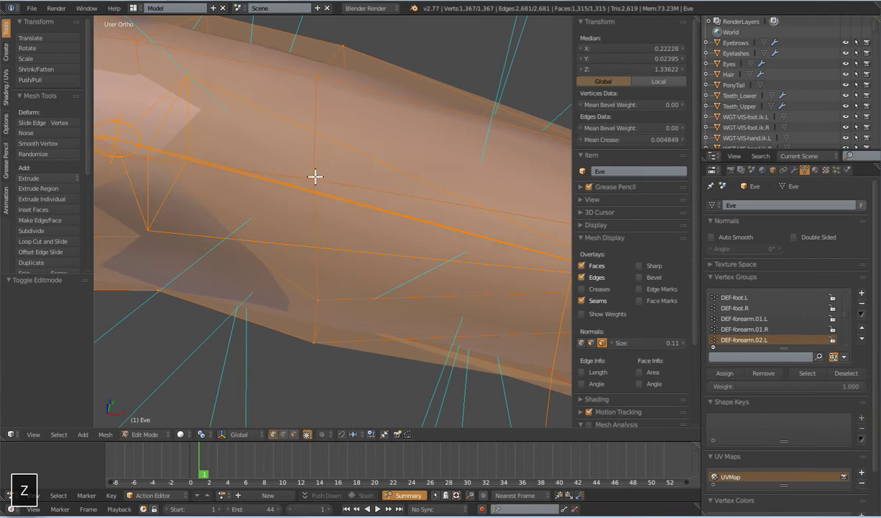
key("a")
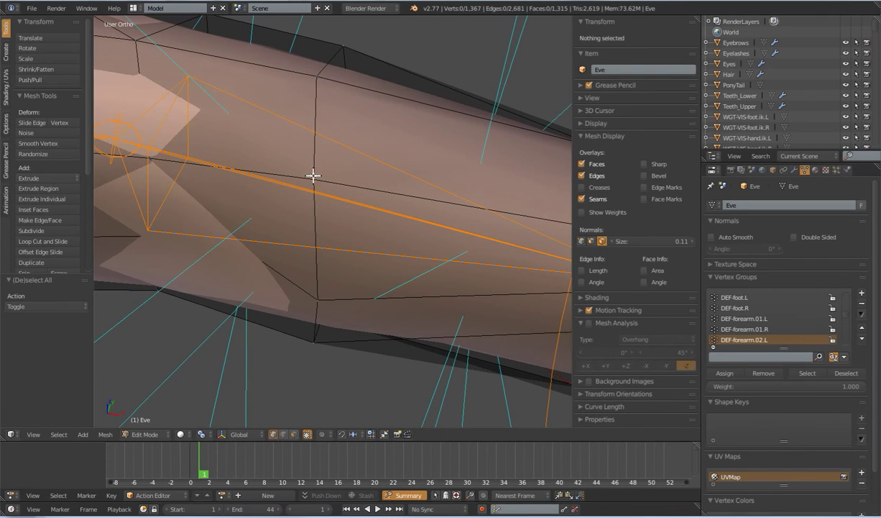
right_click(313, 177)
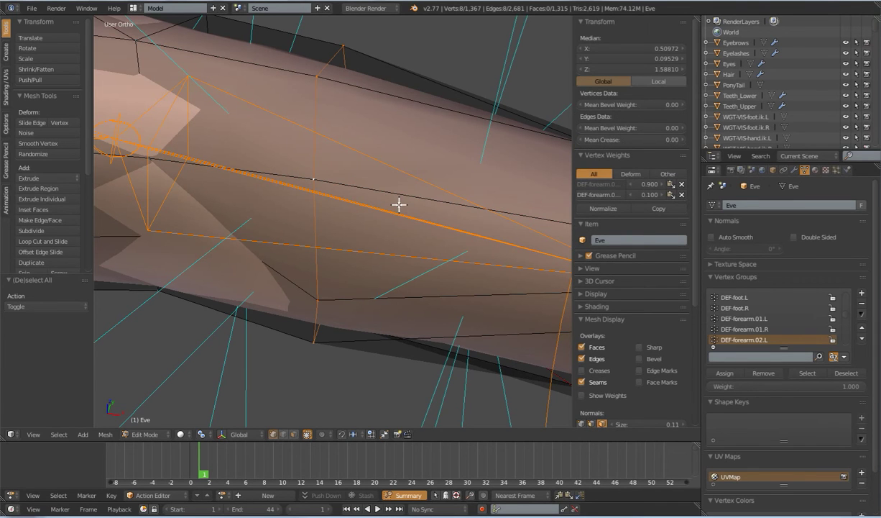
Normalize the active vertex's weights and copy them to the rest of the upper forearm edge loop
key("z")
scroll(399, 172, "down", 3)
key("z")
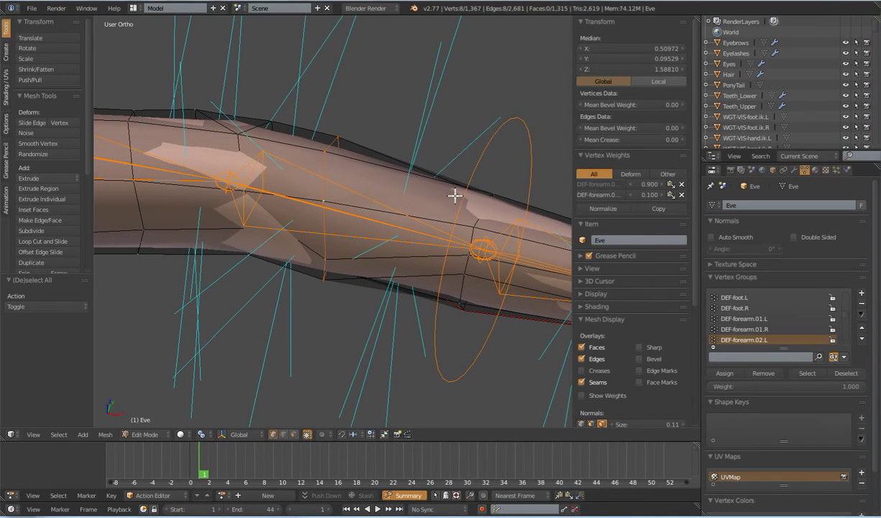
left_click(602, 209)
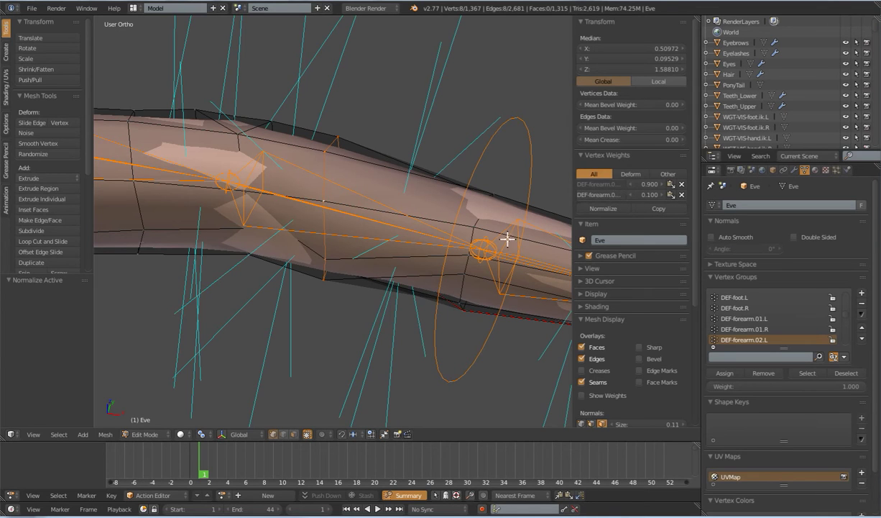
left_click(659, 208)
Turn off the display of face normals
scroll(398, 228, "down", 2)
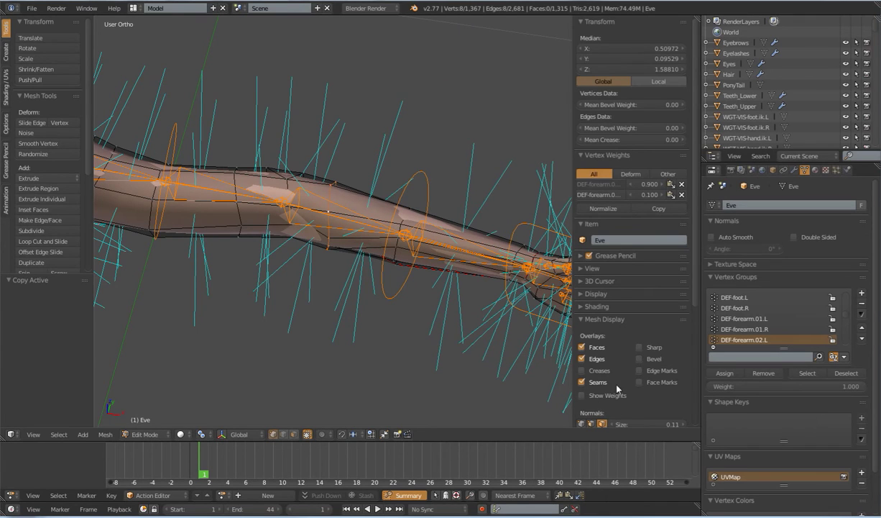
scroll(617, 389, "down", 2)
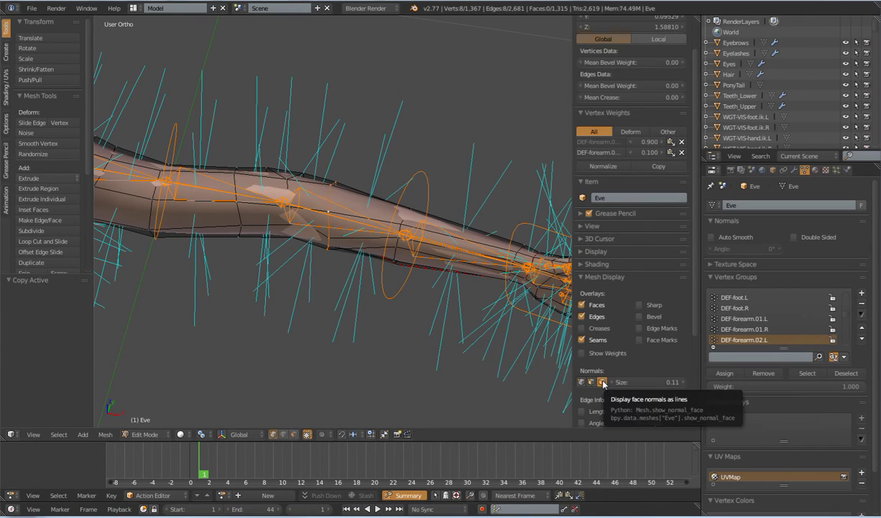
left_click(603, 382)
Select the edge loop around the middle of the left forearm, normalize the active vertex's weights and copy them to the loop
middle_click_drag(364, 233, 255, 196, "shift")
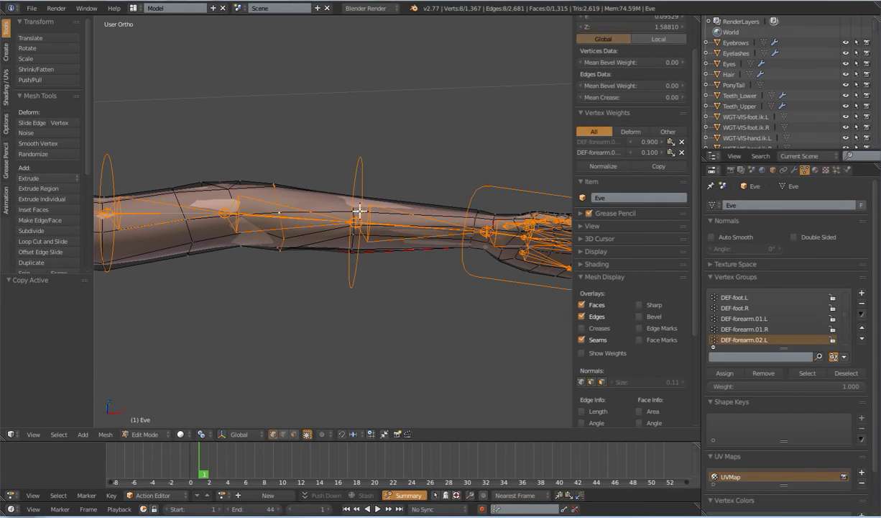
scroll(402, 281, "up", 5)
right_click(384, 198)
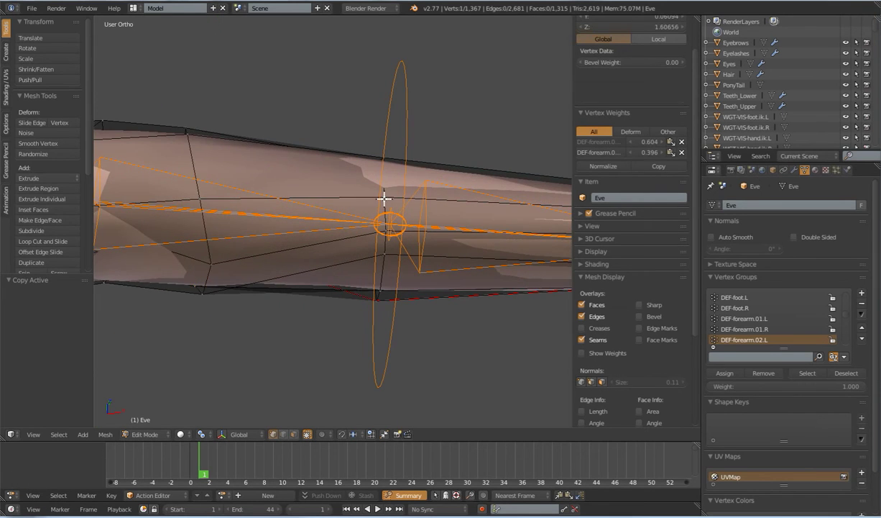
right_click(384, 213, "alt")
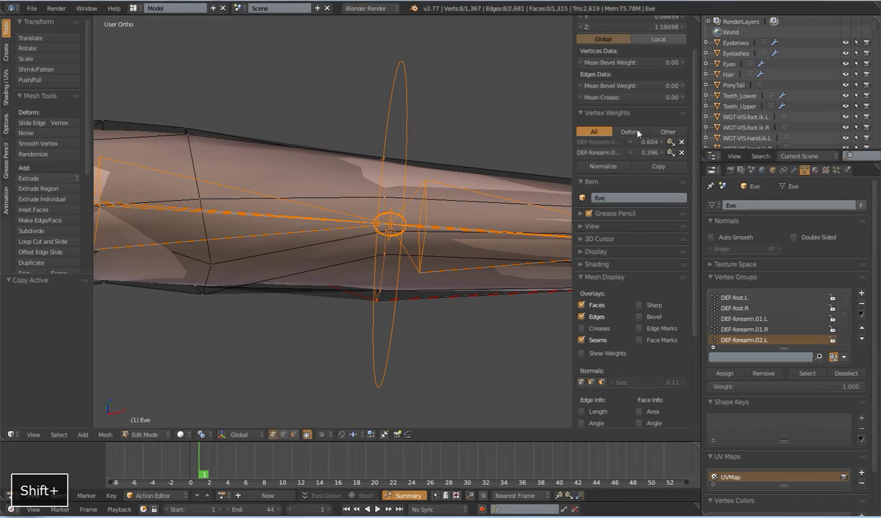
left_click(603, 170)
left_click(658, 168)
Select the edge loop around the left forearm just before the wrist
scroll(446, 247, "down", 4)
middle_click_drag(483, 252, 355, 256, "shift")
scroll(362, 255, "up", 3)
middle_click_drag(407, 260, 318, 230, "shift")
middle_click_drag(215, 224, 366, 249, "shift")
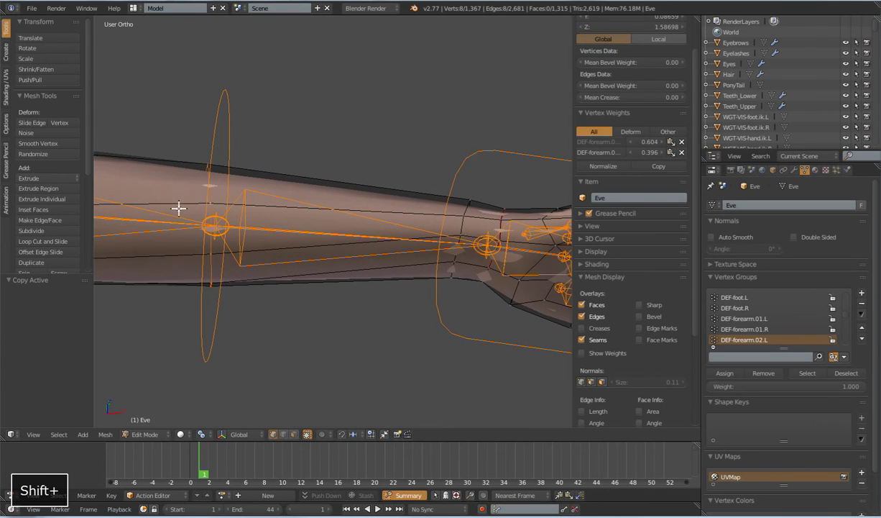
middle_click_drag(481, 287, 405, 291, "shift")
scroll(405, 286, "up", 5)
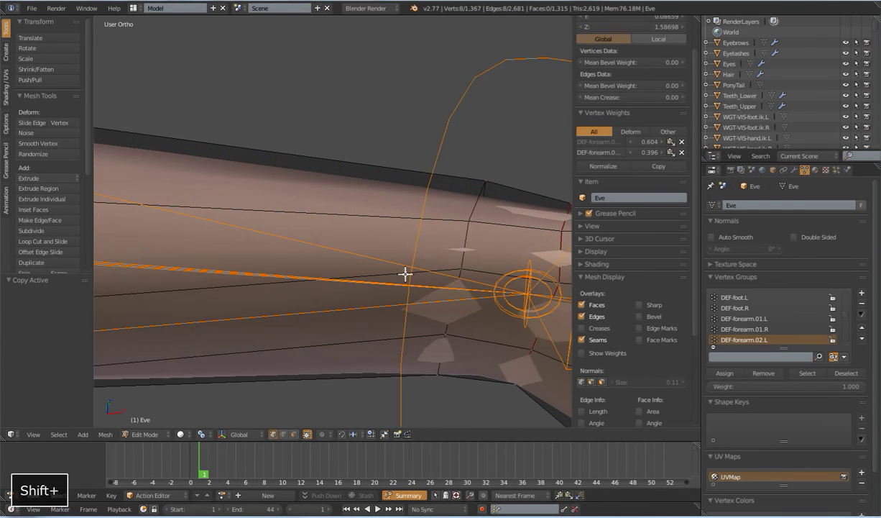
right_click(469, 223, "alt")
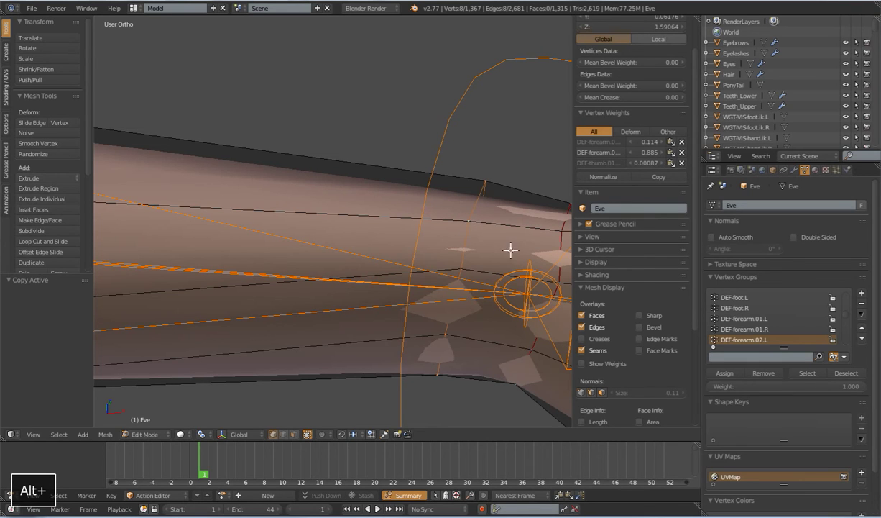
Return the Eve mesh to Weight Paint mode and switch the viewport to wireframe display
mouse_move(511, 249)
middle_mouse_down()
mouse_move(408, 260)
mouse_move(346, 287)
mouse_move(291, 273)
middle_mouse_up()
scroll(408, 260, "down", 6)
key("Tab")
key("z")
scroll(412, 267, "up", 4)
Select the left hand control, hand.fk.L, and clear its rotation
right_click(241, 259)
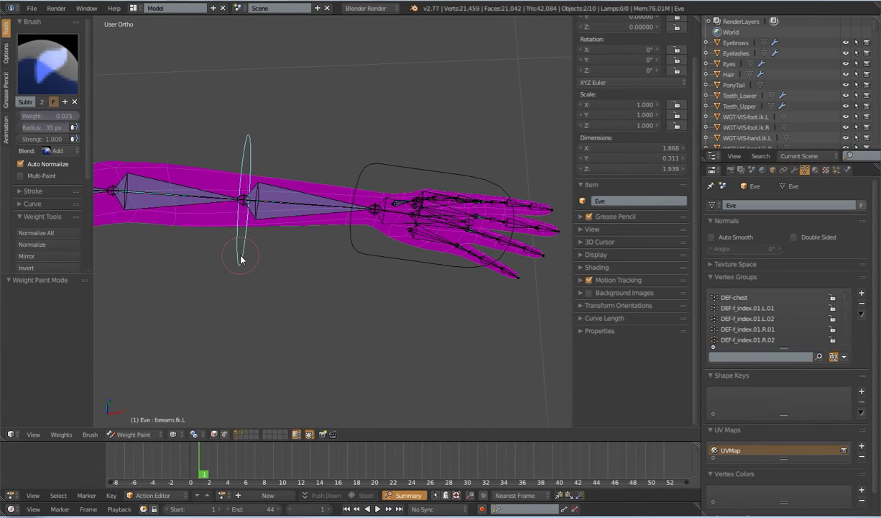
right_click(394, 269)
scroll(390, 281, "down", 4)
middle_click_drag(390, 281, 390, 336)
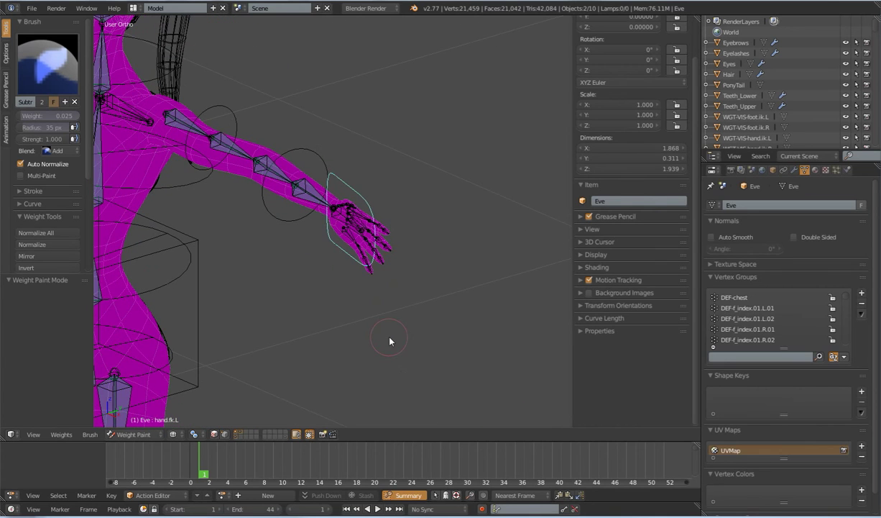
key("alt+r")
Rotate the left hand control around its local Y axis and check how the wrist twists
key("r")
key("y")
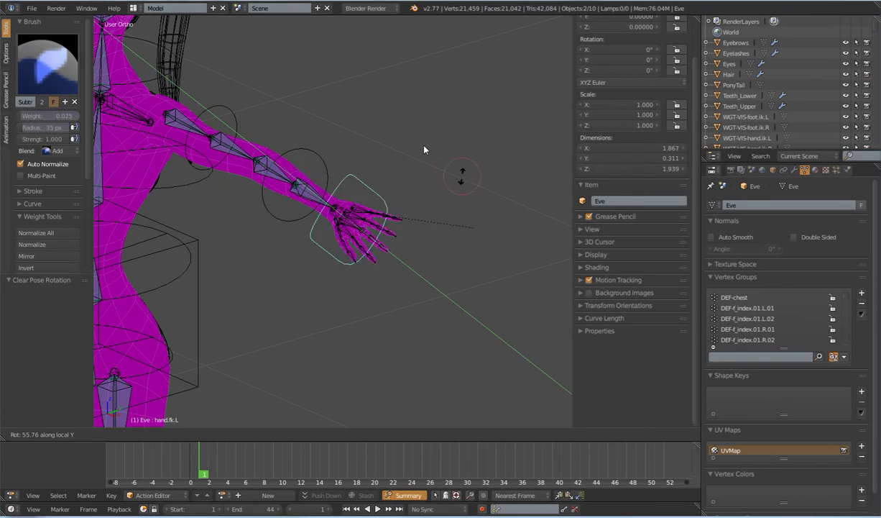
left_click(308, 292)
scroll(308, 292, "down", 3)
middle_click_drag(307, 289, 394, 271)
scroll(394, 271, "up", 4)
Rotate the left hand control further around its local Y axis, with the final turn about -51°
key("r")
key("y")
middle_click_drag(473, 230, 406, 289)
key("r")
key("y")
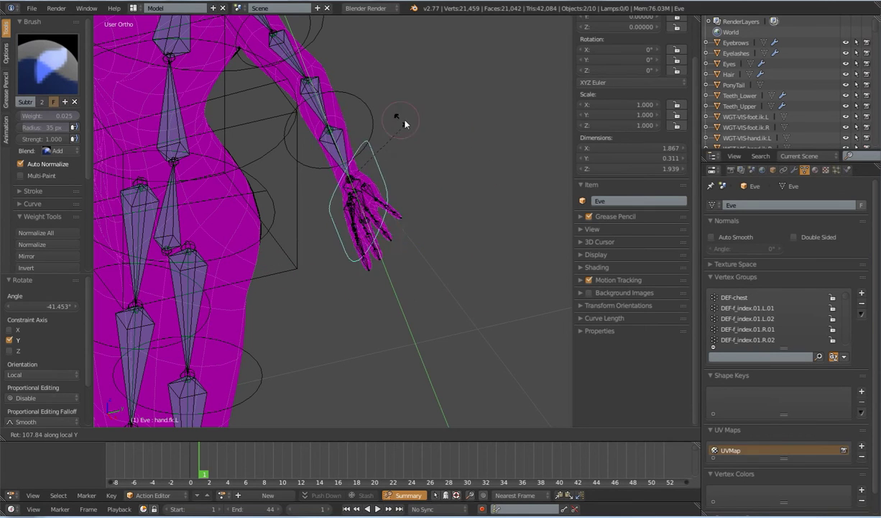
left_click(309, 272)
scroll(305, 282, "down", 6)
middle_click_drag(305, 283, 407, 273)
scroll(407, 273, "up", 3)
middle_click_drag(342, 234, 291, 289, "shift")
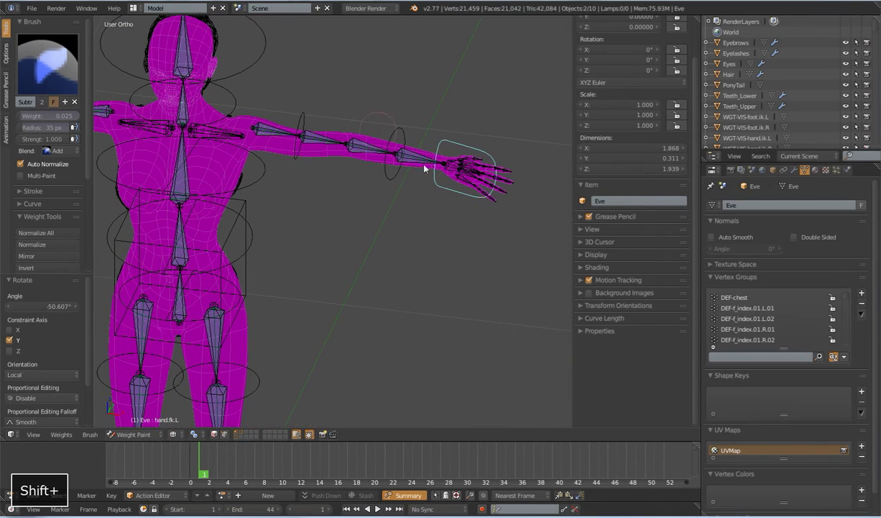
Select the left upper arm control, upper_arm.fk.L, and rotate it about -92° around its local Y axis
middle_click_drag(321, 209, 336, 236)
middle_click_drag(336, 235, 344, 269, "shift")
scroll(345, 269, "up", 2)
right_click(303, 106)
middle_click_drag(354, 187, 270, 179)
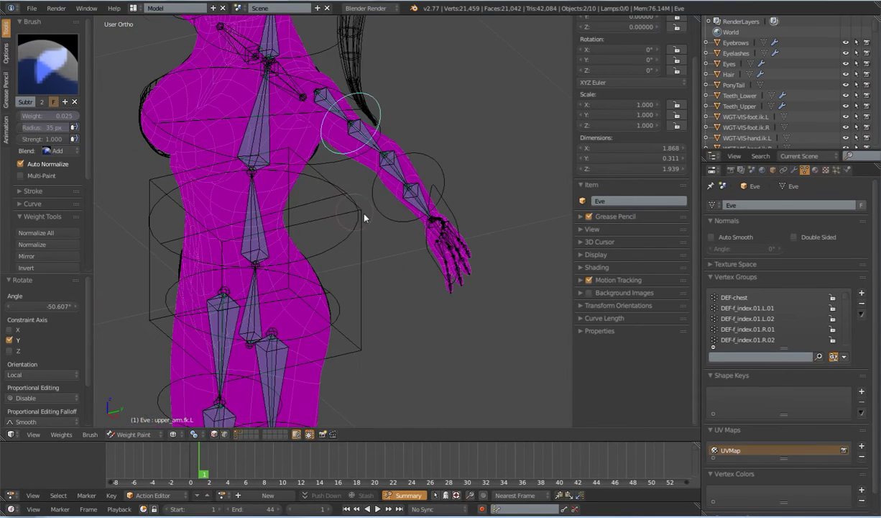
middle_click_drag(364, 218, 434, 183)
scroll(370, 264, "up", 2)
middle_click_drag(374, 226, 349, 273, "shift")
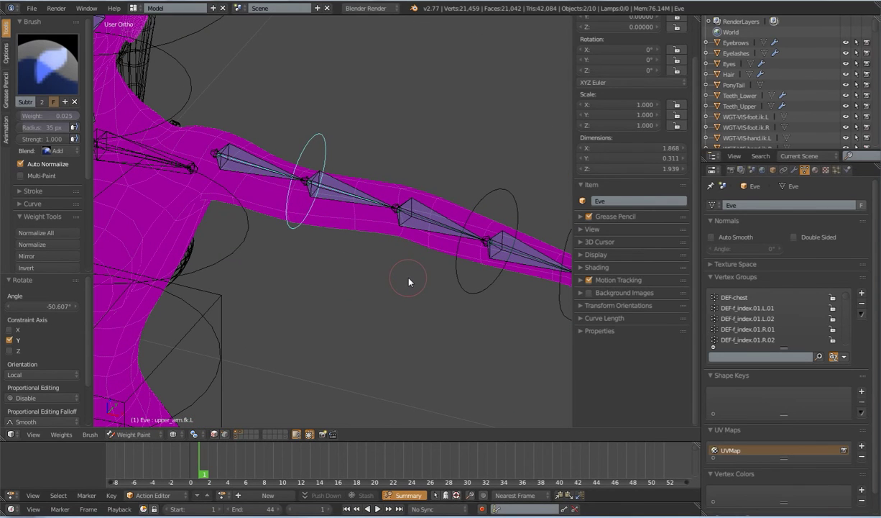
key("r")
key("y")
key("y")
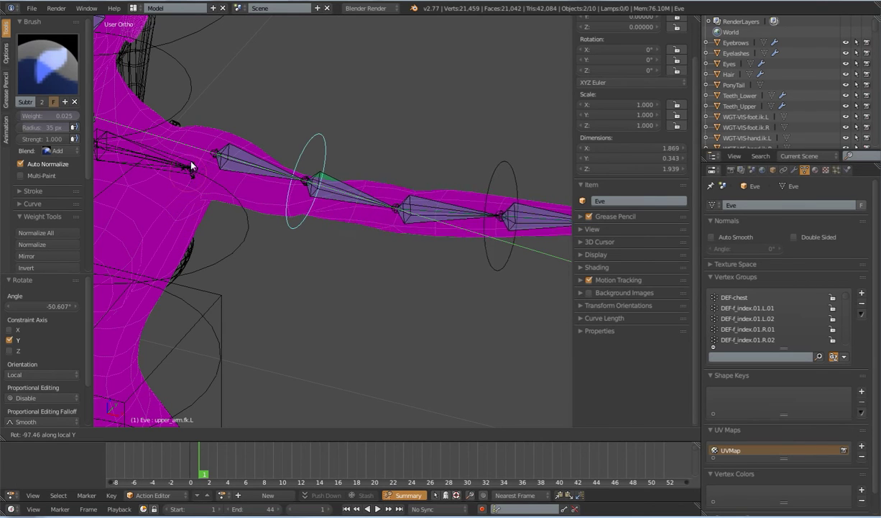
left_click(207, 191)
Select the left upper arm bone, DEF-upper_arm.01.L, and examine its weights on the twisted arm up to the elbow
middle_click_drag(348, 272, 402, 252)
middle_click_drag(403, 252, 381, 260)
scroll(382, 260, "up", 2)
right_click(277, 97)
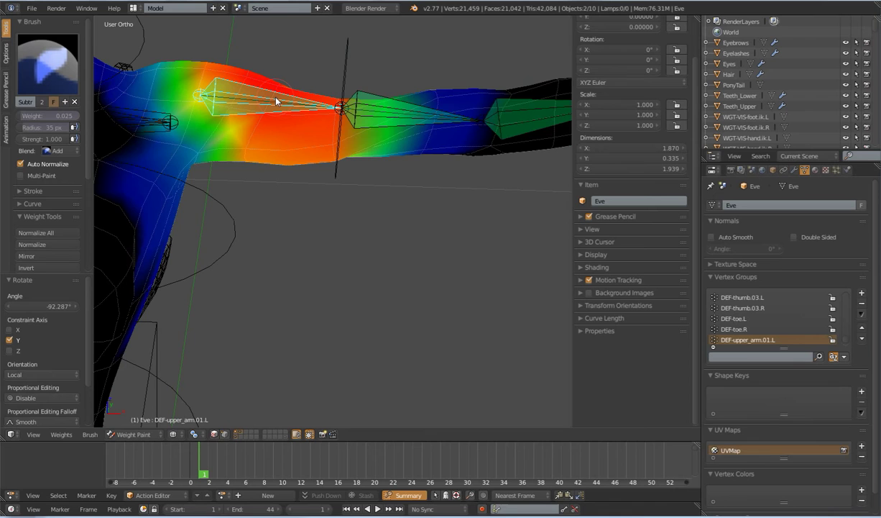
middle_click_drag(373, 200, 341, 240, "shift")
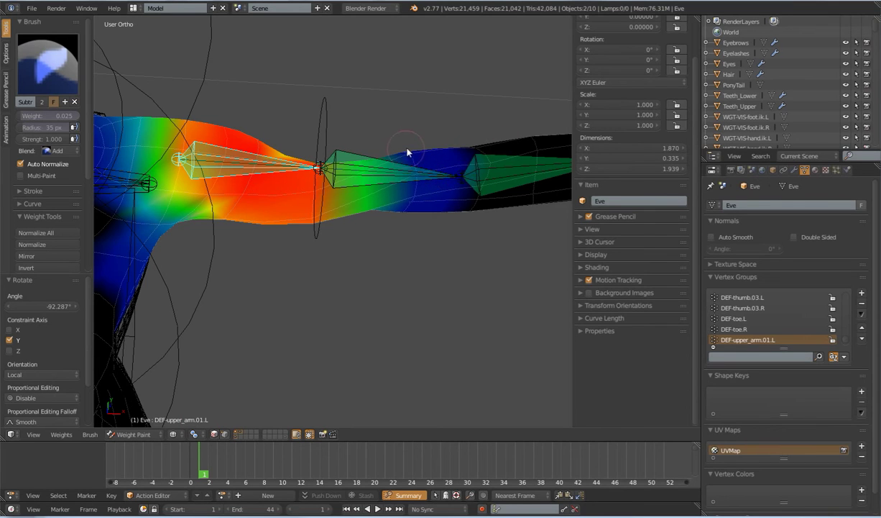
middle_click_drag(440, 188, 390, 205, "shift")
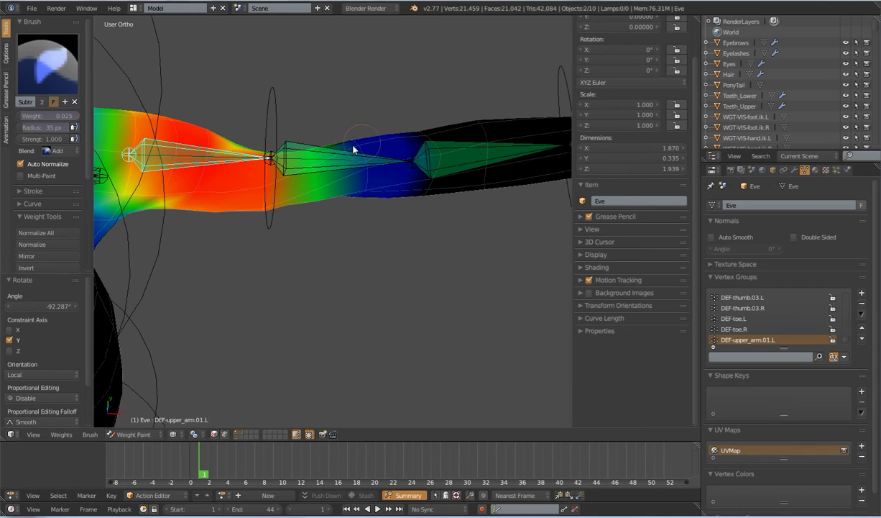
middle_click_drag(381, 177, 377, 254, "shift")
scroll(385, 237, "up", 2)
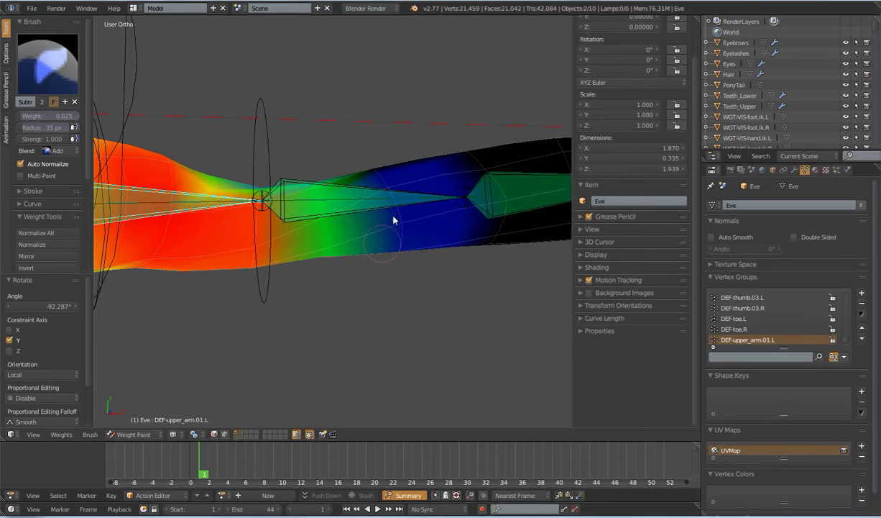
Paint extra DEF-upper_arm.01.L weight onto the lower half of the left upper arm and around the elbow
left_click_drag(386, 192, 373, 175)
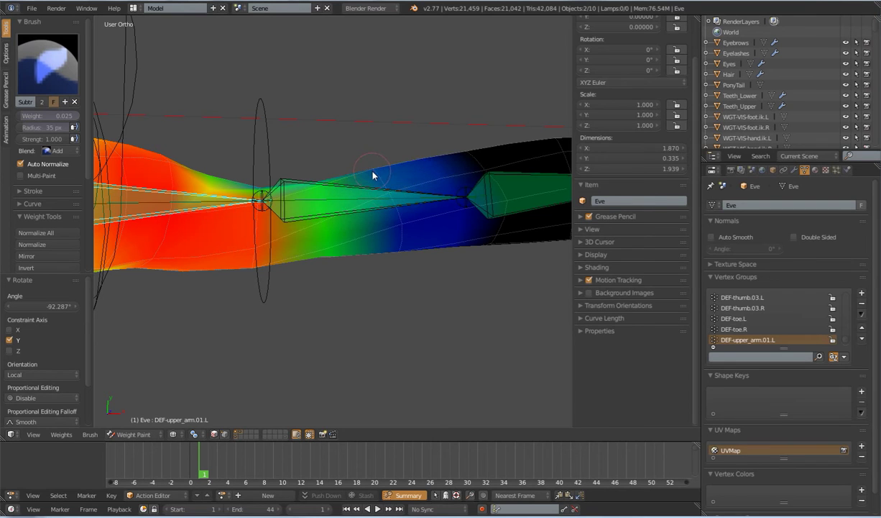
middle_click_drag(388, 201, 379, 253)
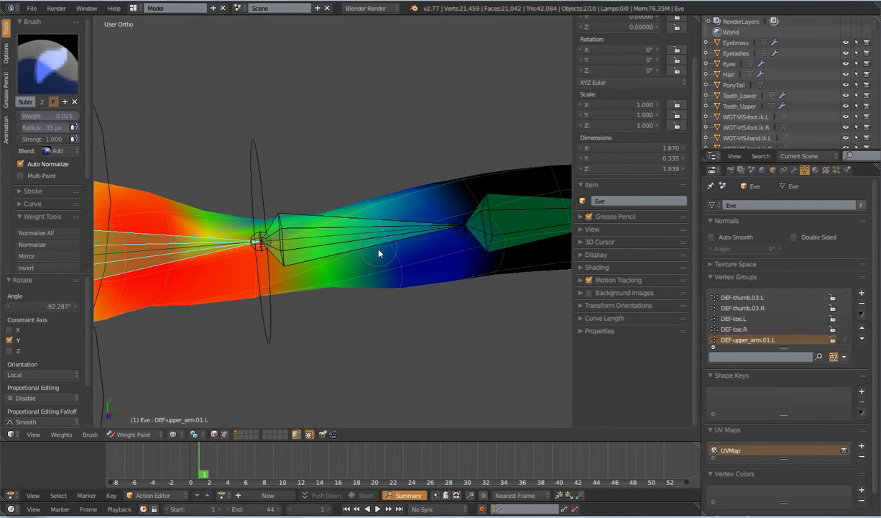
left_click_drag(387, 243, 389, 243)
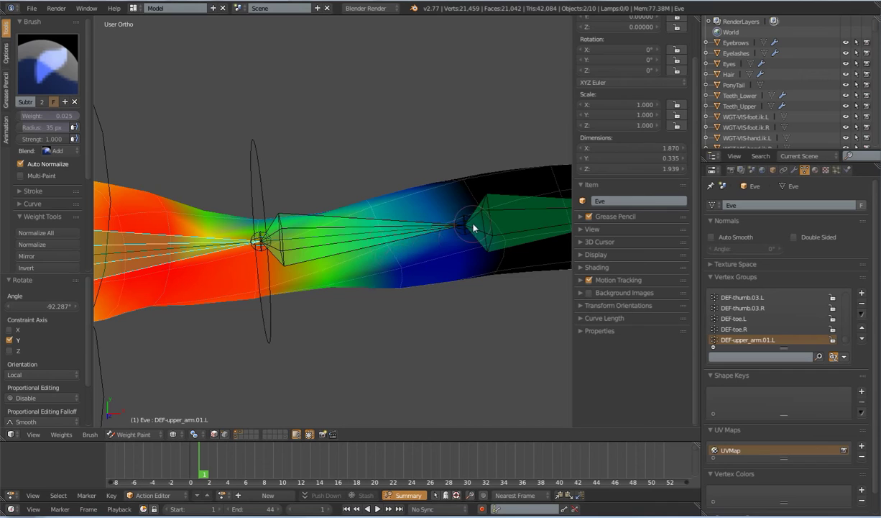
left_click_drag(475, 223, 476, 222)
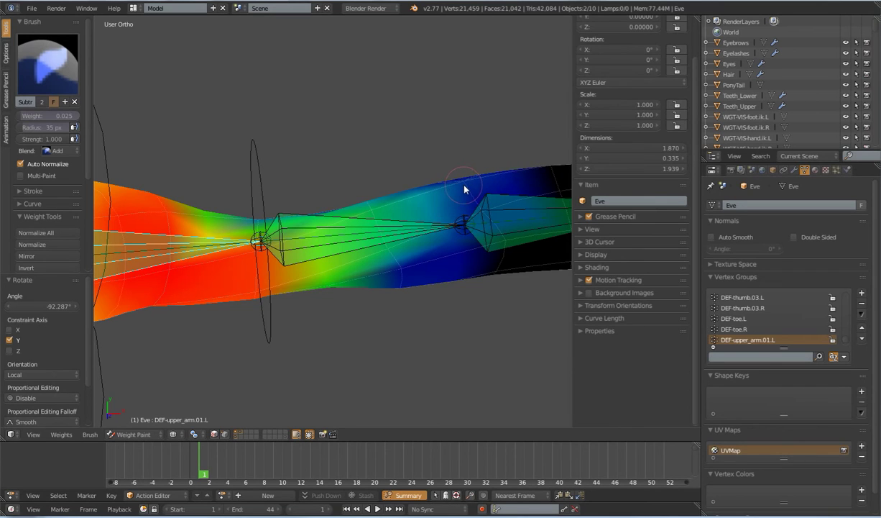
Select DEF-upper_arm.02.L and paint extra weight around the upper arm's middle joint and towards the shoulder
right_click(367, 227)
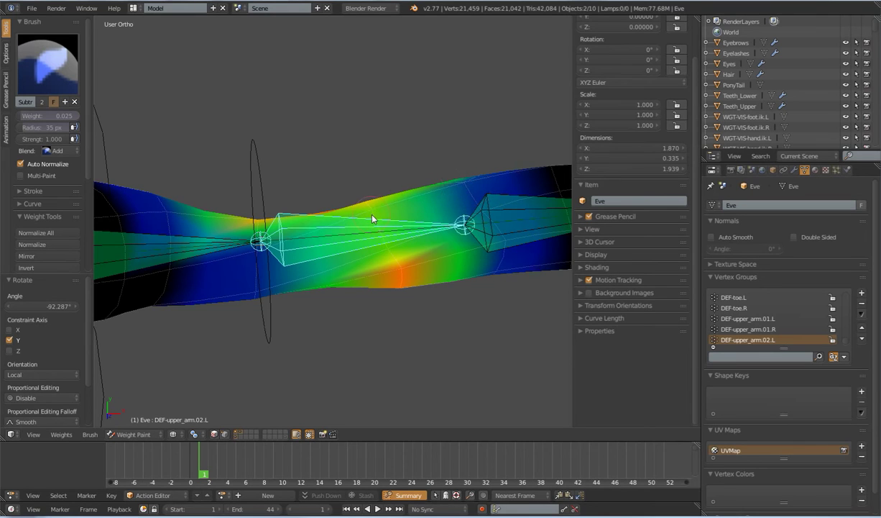
key("ctrl+z")
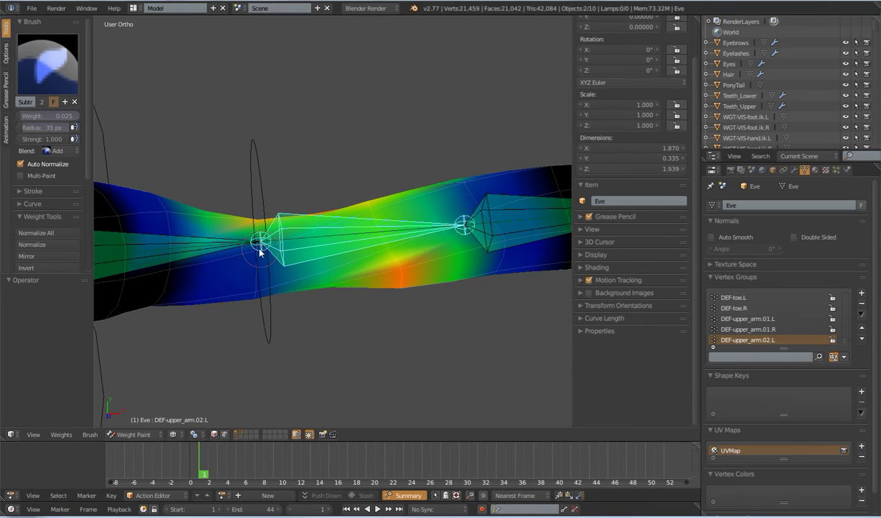
left_click(259, 253)
left_click(165, 268)
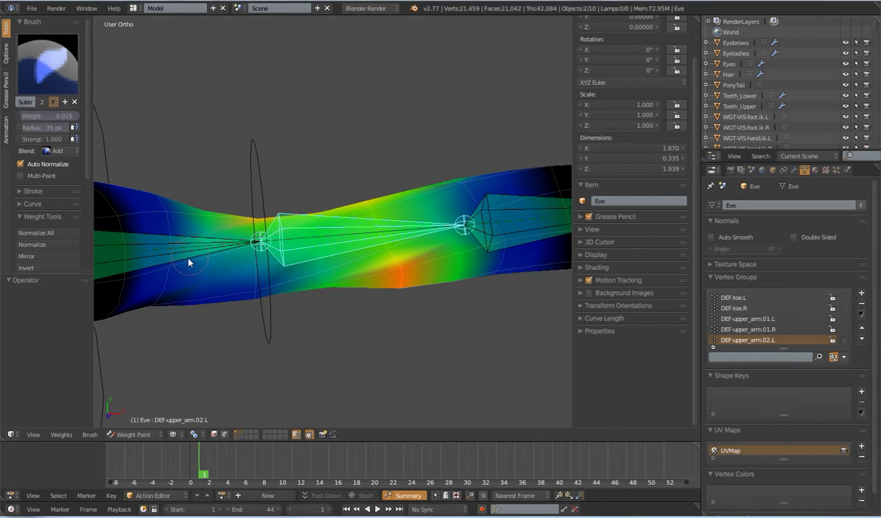
In Edit Mode, select the edge loop midway between the shoulder and the upper arm's middle joint and copy its active vertex's weights around it
scroll(290, 255, "down", 2)
mouse_move(181, 280)
middle_mouse_down("shift")
mouse_move(197, 273)
mouse_move(275, 288)
mouse_move(250, 344)
mouse_move(305, 272)
mouse_move(382, 304)
mouse_move(343, 346)
mouse_move(355, 360)
middle_mouse_up("shift")
scroll(354, 360, "up", 3)
middle_click_drag(235, 267, 251, 233, "shift")
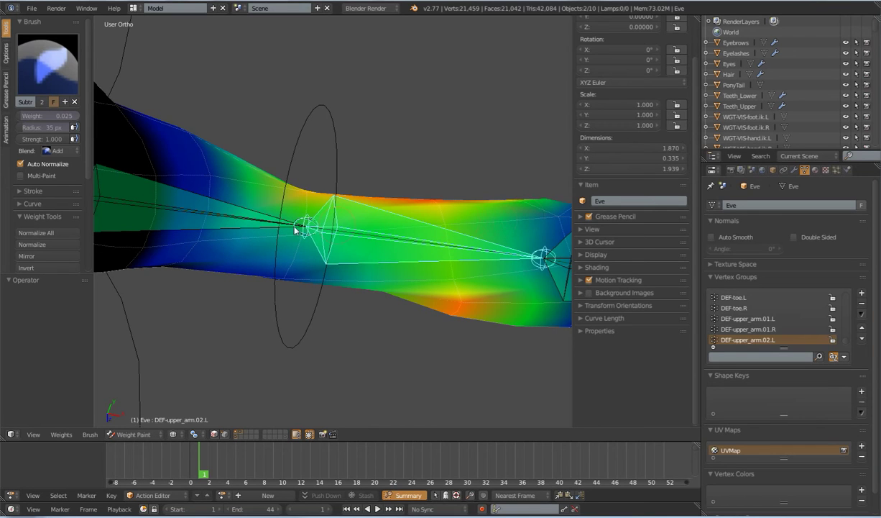
key("Tab")
right_click(195, 244)
key("z")
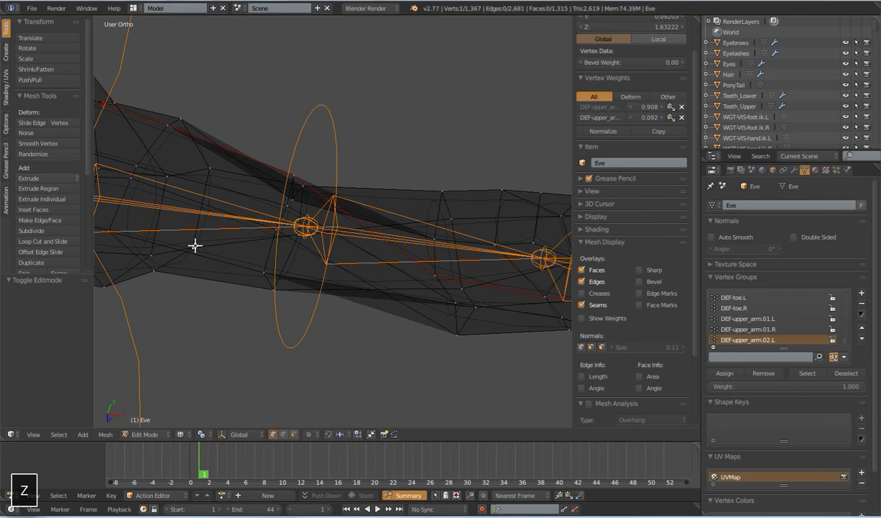
right_click(199, 227, "alt")
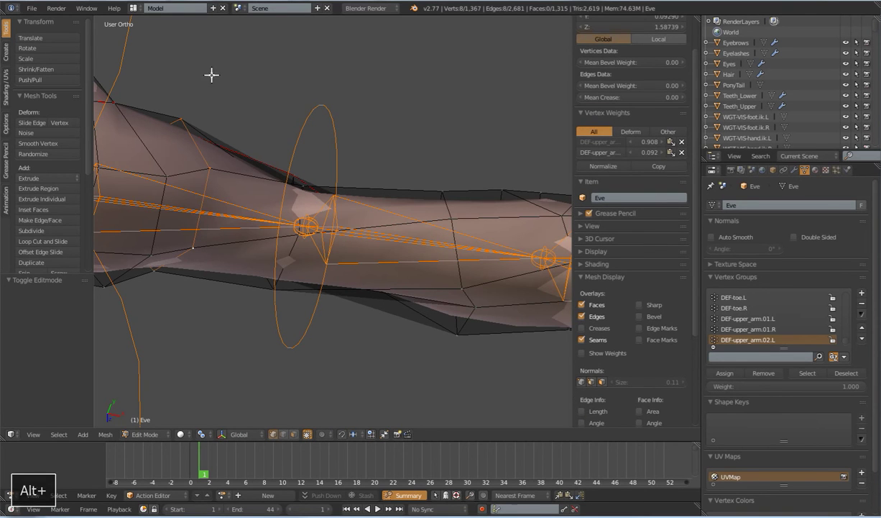
middle_click_drag(216, 278, 269, 292)
scroll(235, 204, "down", 2)
key("z")
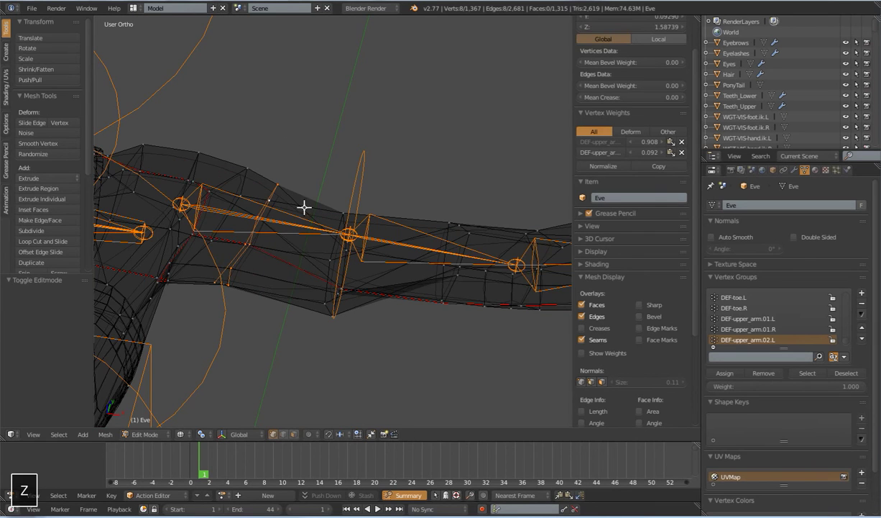
key("z")
mouse_move(291, 234)
middle_mouse_down()
mouse_move(289, 272)
mouse_move(275, 251)
middle_mouse_up()
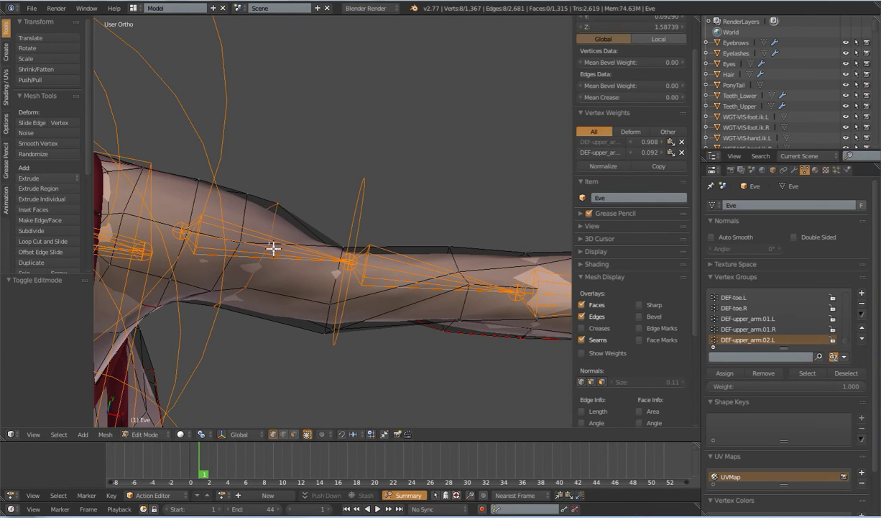
right_click(272, 246, "shift")
right_click(272, 245, "shift")
left_click(646, 164)
Select the edge loop at the left upper arm's middle joint and copy the active vertex's weights around it
middle_click_drag(469, 240, 371, 257, "shift")
scroll(368, 263, "up", 4)
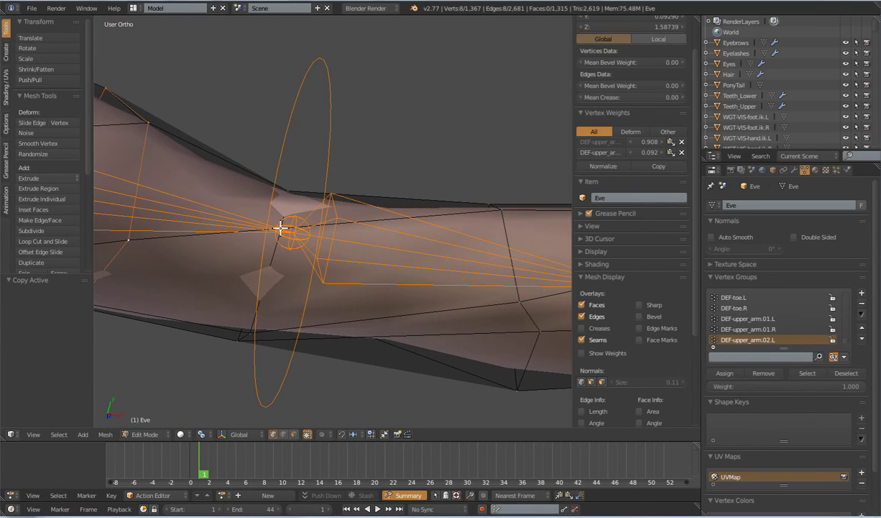
right_click(280, 239, "alt")
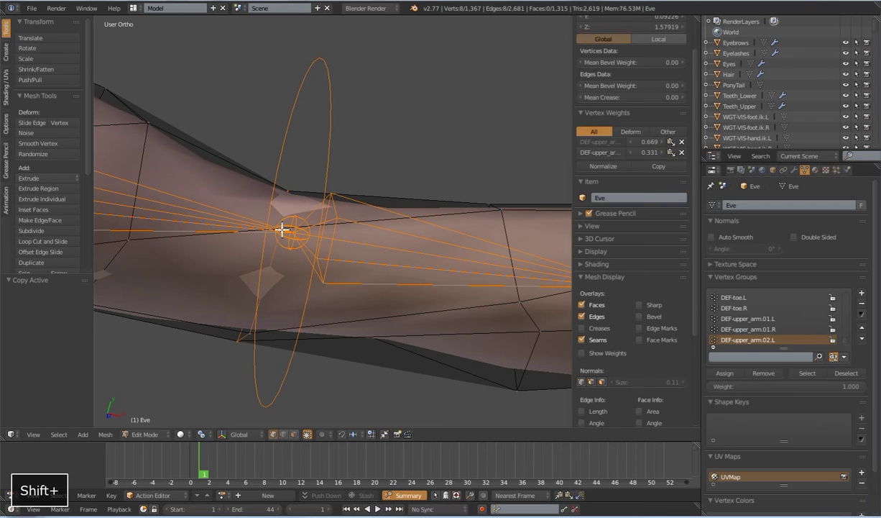
scroll(415, 244, "down", 4)
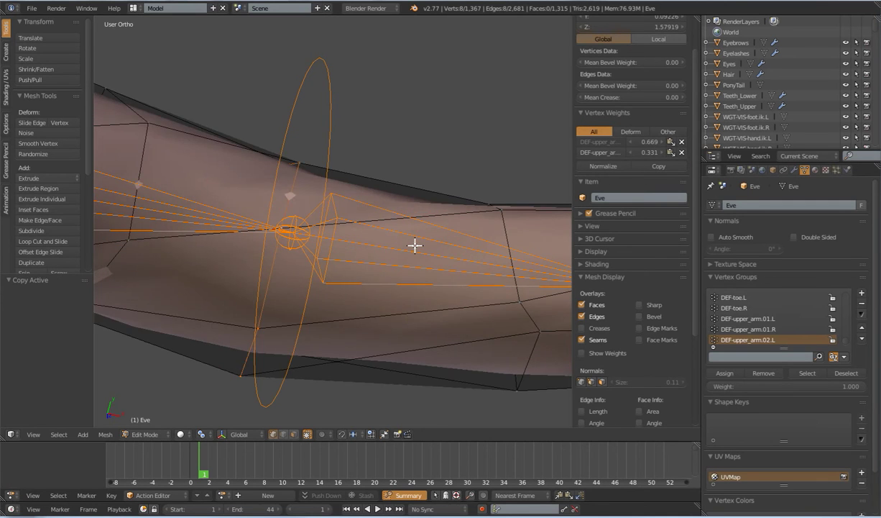
Normalize and copy the active vertex's weights around the next edge loop towards the elbow, and select the loop at the elbow
middle_click_drag(362, 249, 337, 222)
scroll(336, 223, "up", 3)
right_click(328, 231, "alt")
left_click(605, 166)
left_click(653, 167)
middle_click_drag(428, 235, 356, 216, "shift")
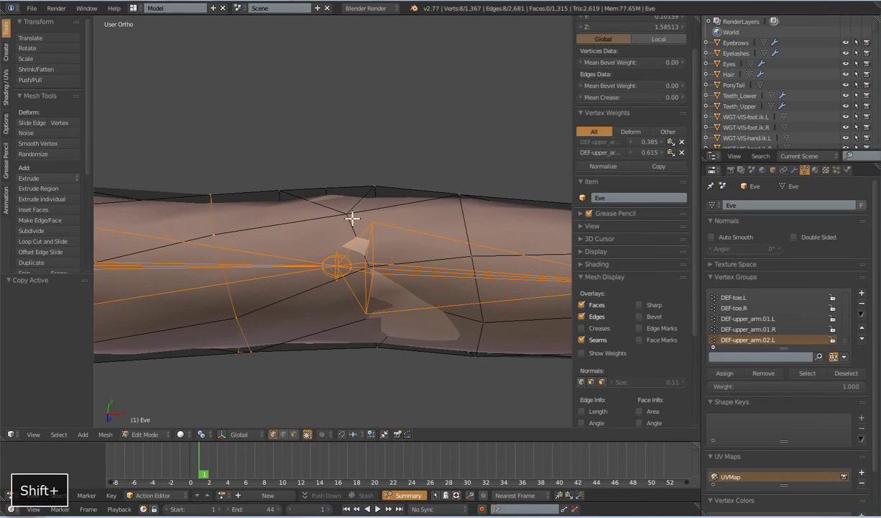
right_click(353, 227, "alt")
scroll(349, 256, "down", 5)
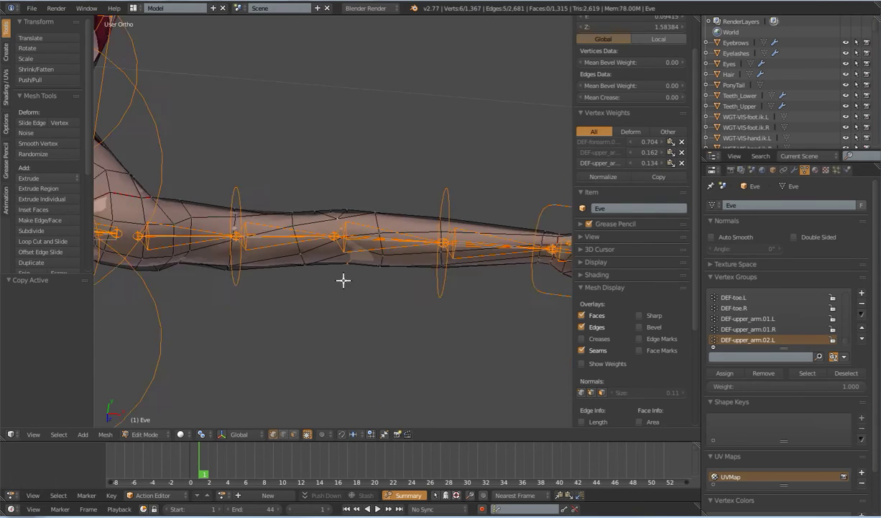
Return to Weight Paint mode, select upper_arm.fk.L and test-rotate it around its local Y axis to check the arm's deformation
key("Tab")
mouse_move(342, 216)
middle_mouse_down()
mouse_move(327, 244)
mouse_move(319, 180)
mouse_move(288, 165)
middle_mouse_up()
right_click(319, 193)
middle_click_drag(319, 193, 350, 281)
key("r")
key("y")
key("y")
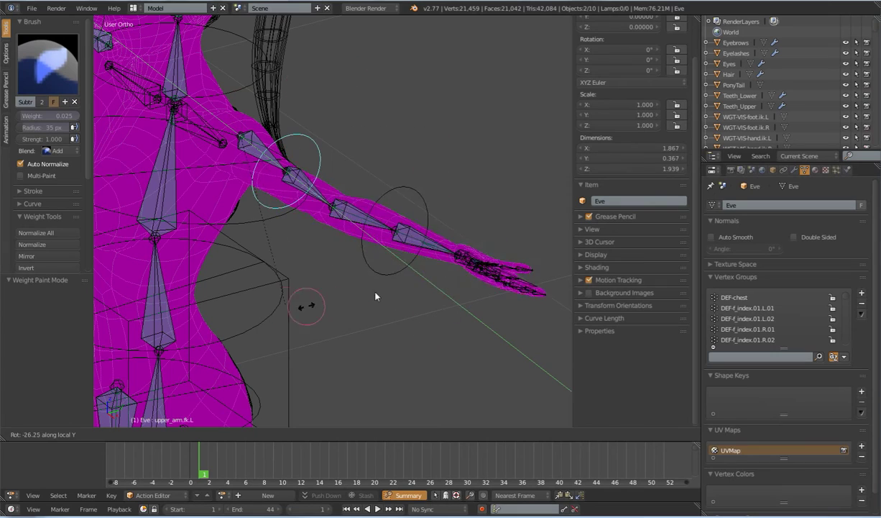
left_click(349, 115)
scroll(359, 216, "down", 2)
middle_click_drag(363, 253, 403, 240)
middle_click_drag(353, 287, 351, 316)
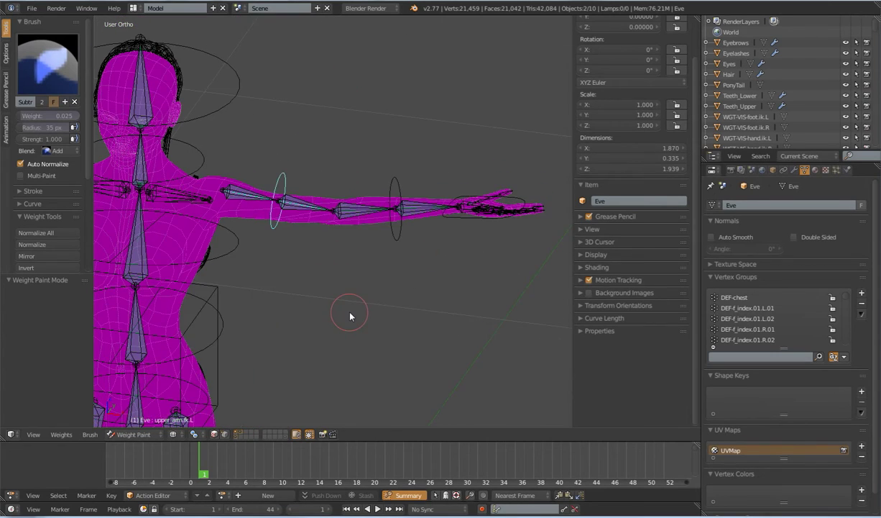
Clear the rotation of upper_arm.fk.L and try another twist around its local Y axis
key("alt+r")
key("r")
key("y")
key("y")
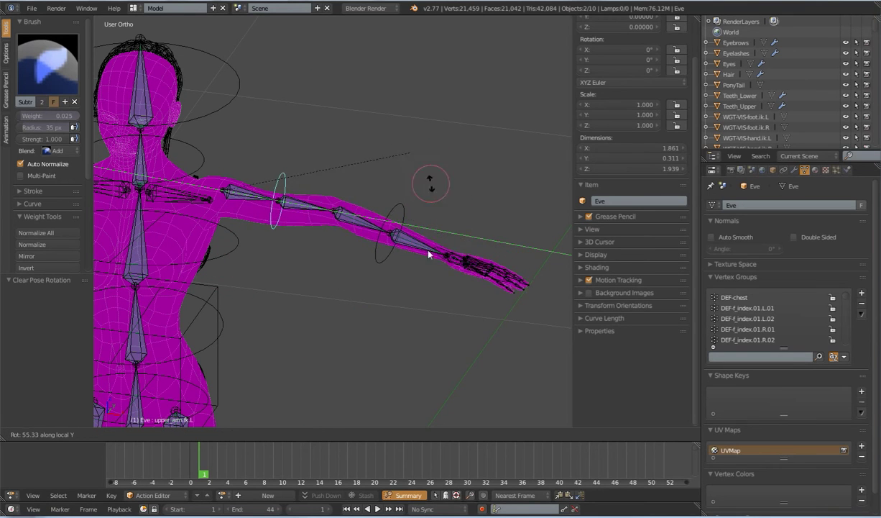
key("Escape")
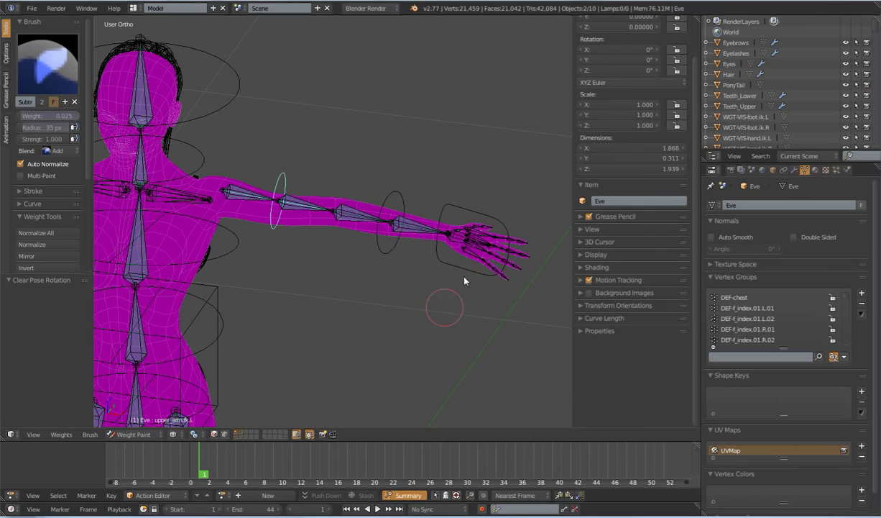
Select the left hand control, hand.fk.L, and test-rotate it around its local Y axis to check the forearm
right_click(460, 273)
key("r")
key("y")
key("y")
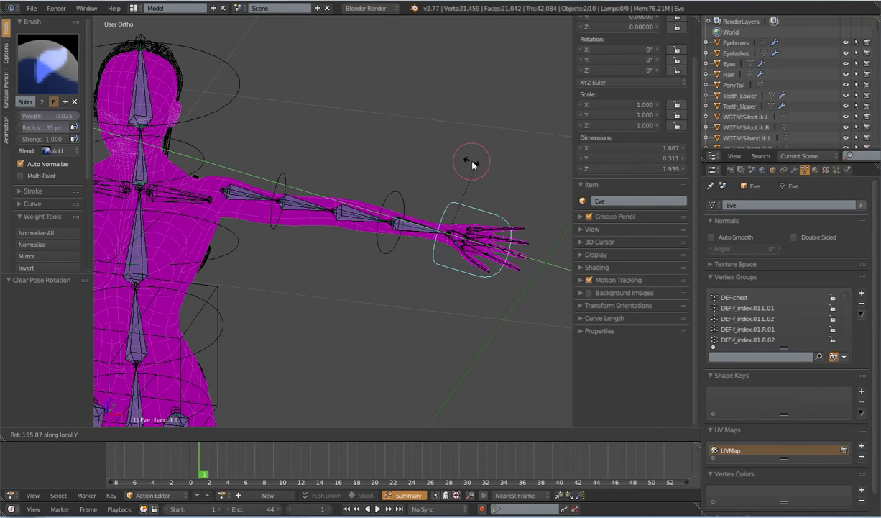
right_click(476, 296)
Select the left thigh control, thigh.fk.L, and rotate it about -81° around its local Y axis
scroll(431, 289, "down", 2)
middle_click_drag(358, 345, 408, 151, "shift")
middle_click_drag(351, 248, 381, 249)
middle_click_drag(351, 356, 364, 227, "shift")
scroll(364, 228, "up", 2)
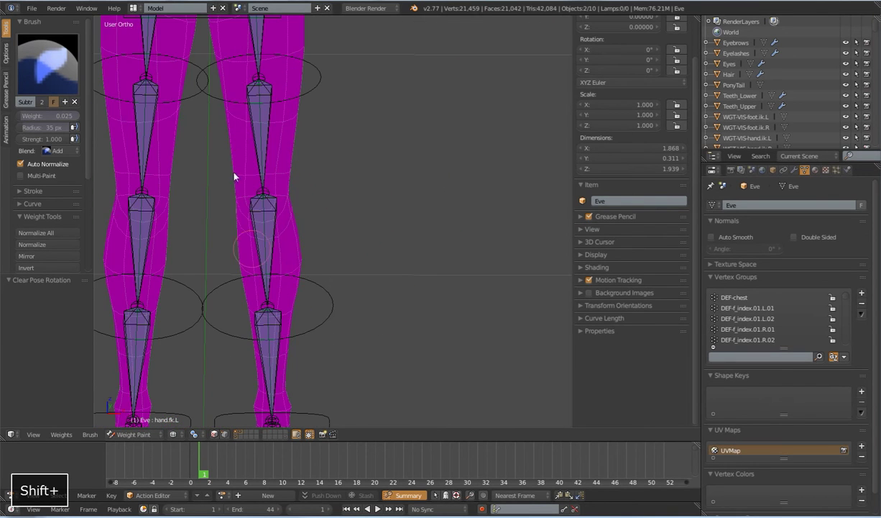
right_click(294, 99)
scroll(340, 220, "down", 3)
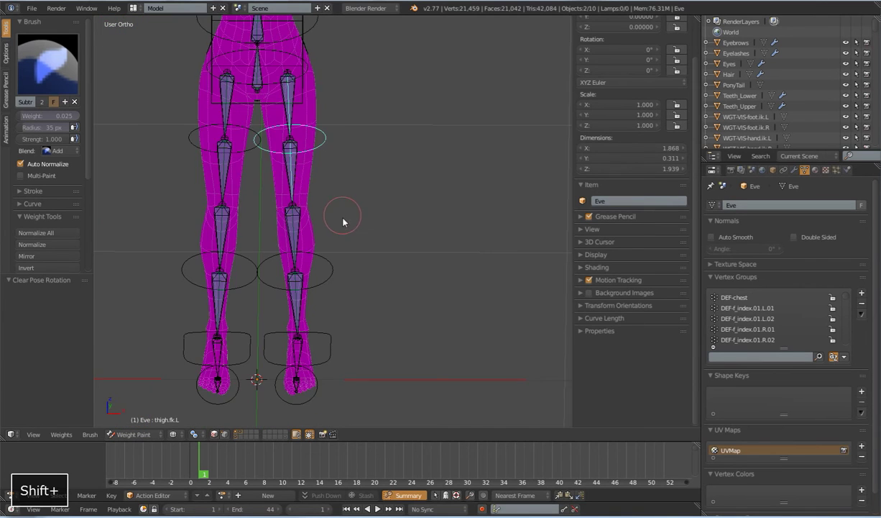
middle_click_drag(343, 216, 355, 289, "shift")
scroll(354, 289, "up", 1)
key("r")
key("y")
key("y")
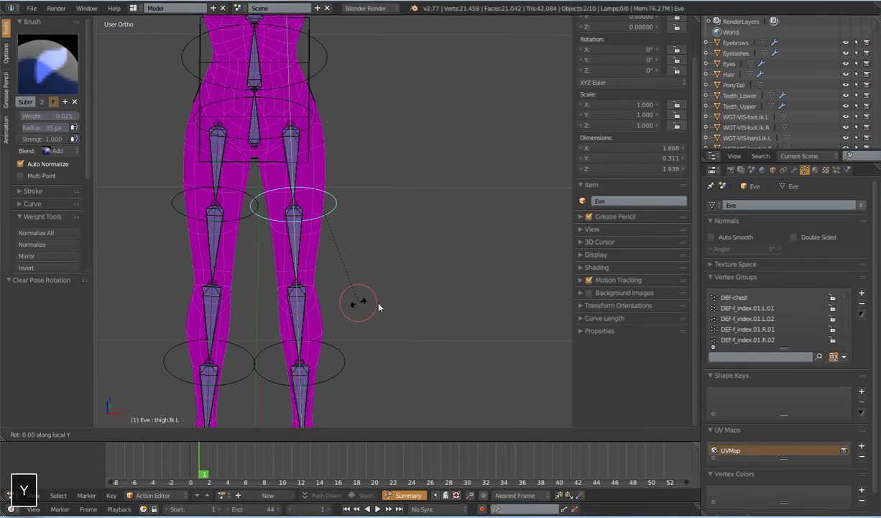
left_click(381, 110)
Select the bone DEF-thigh.01.L and paint extra weight down the front and outer side of the lower left thigh
middle_click_drag(374, 281, 462, 344, "shift")
scroll(401, 218, "up", 3)
scroll(453, 316, "up", 1)
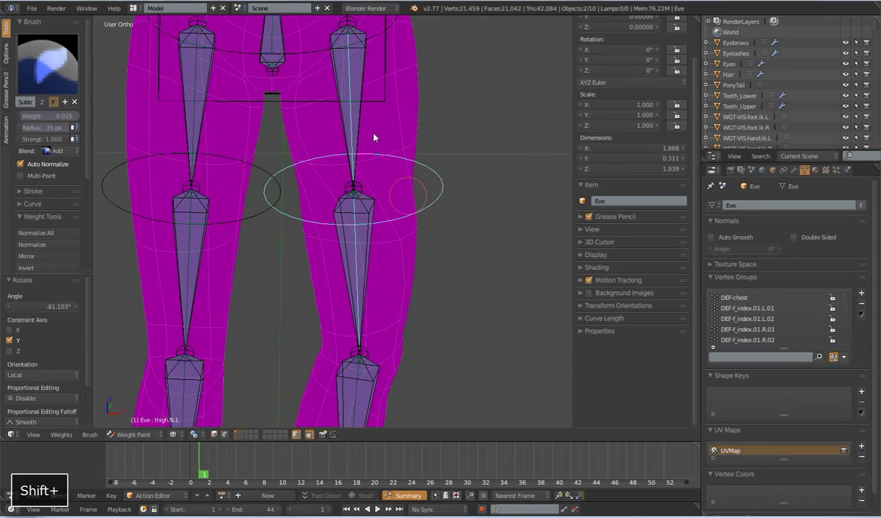
right_click(333, 104)
middle_click_drag(417, 168, 405, 244, "shift")
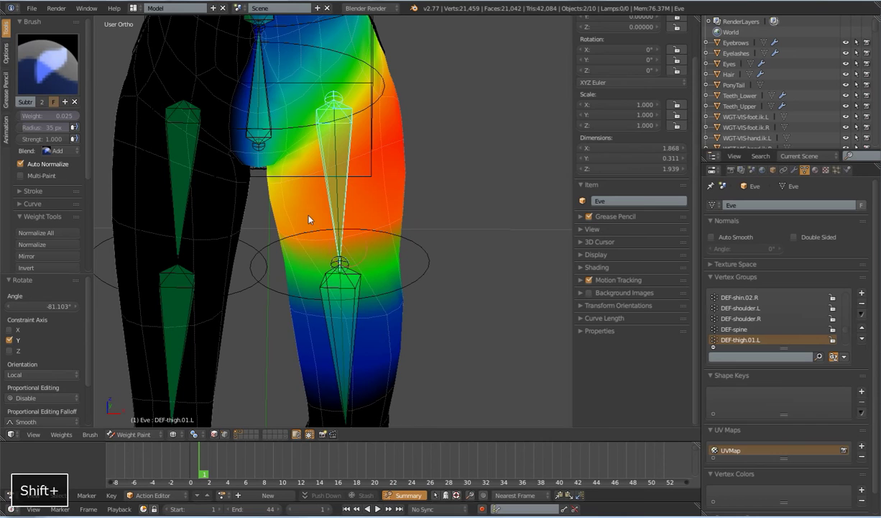
left_click_drag(381, 315, 392, 348)
middle_click_drag(400, 360, 391, 236, "shift")
left_click_drag(373, 273, 367, 204)
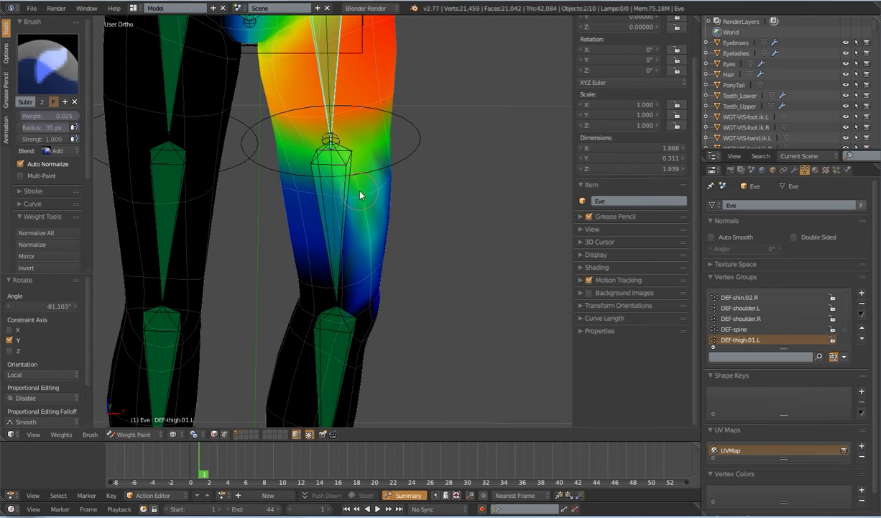
Select DEF-thigh.02.L and paint extra weight onto the front of the upper left thigh
right_click(345, 216)
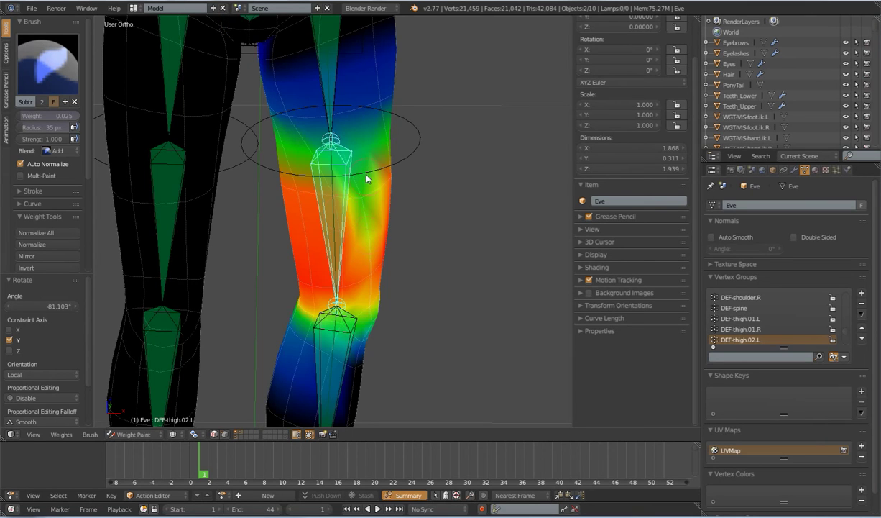
left_click(336, 112)
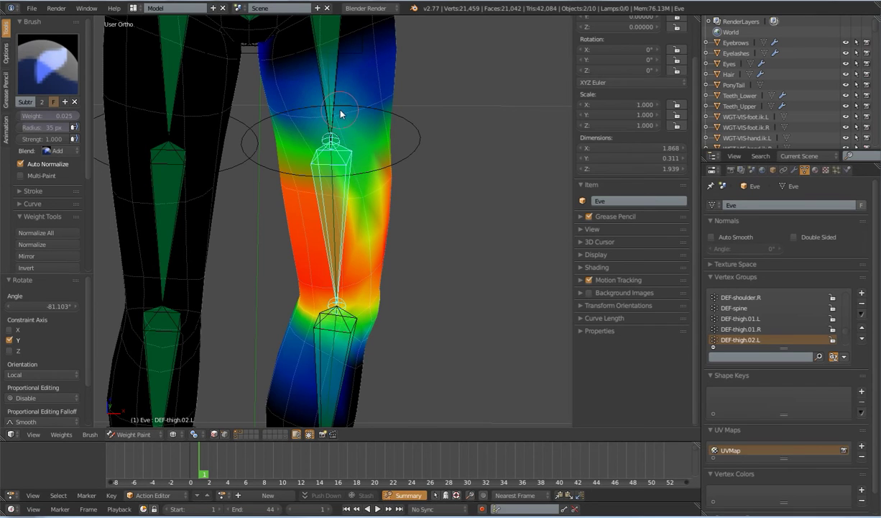
left_click(322, 52)
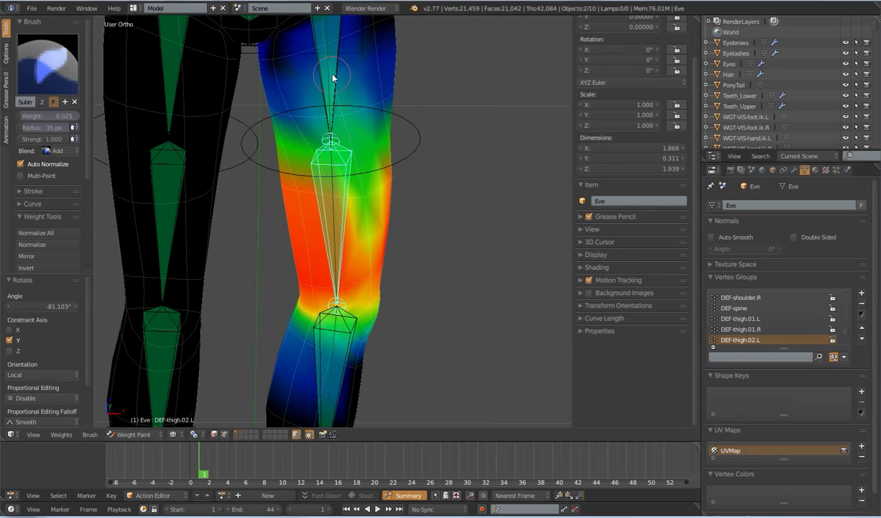
Paint more DEF-thigh.01.L weight onto the front of the lower left thigh and reselect DEF-thigh.02.L to compare its weights
right_click(333, 78)
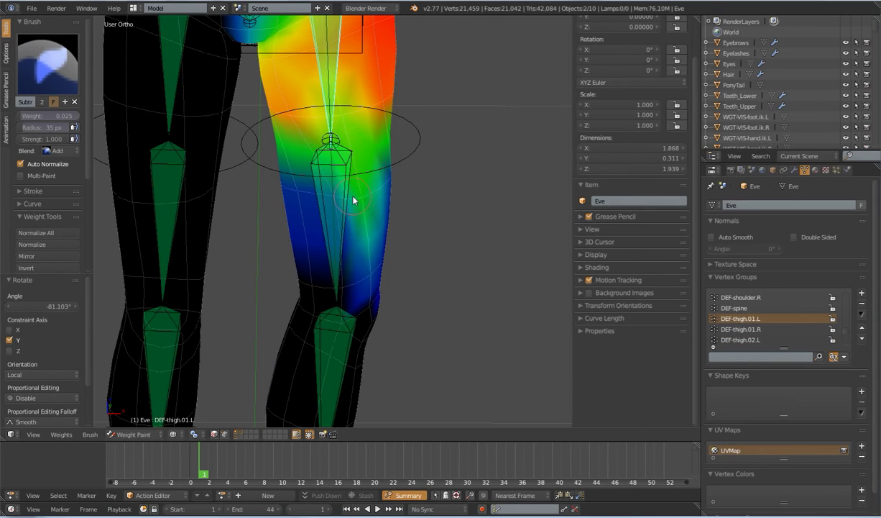
mouse_move(365, 257)
left_mouse_down()
mouse_move(364, 276)
mouse_move(350, 251)
left_mouse_up()
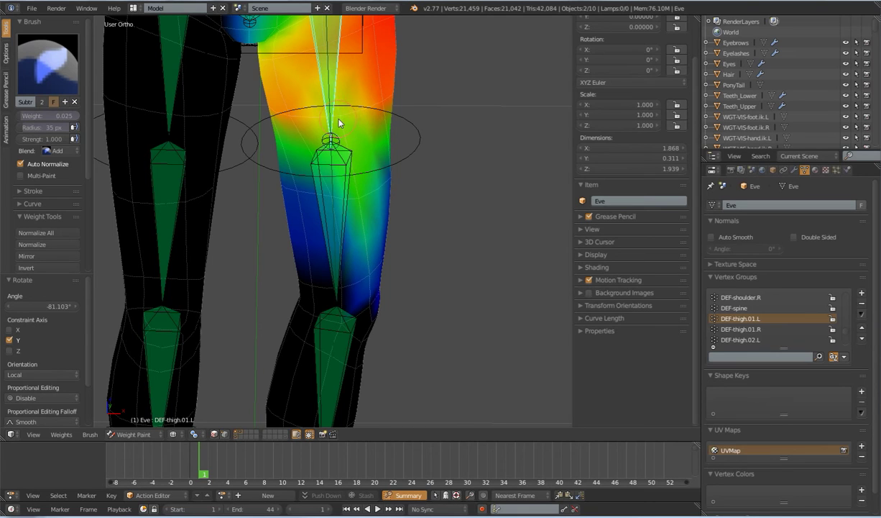
right_click(346, 169)
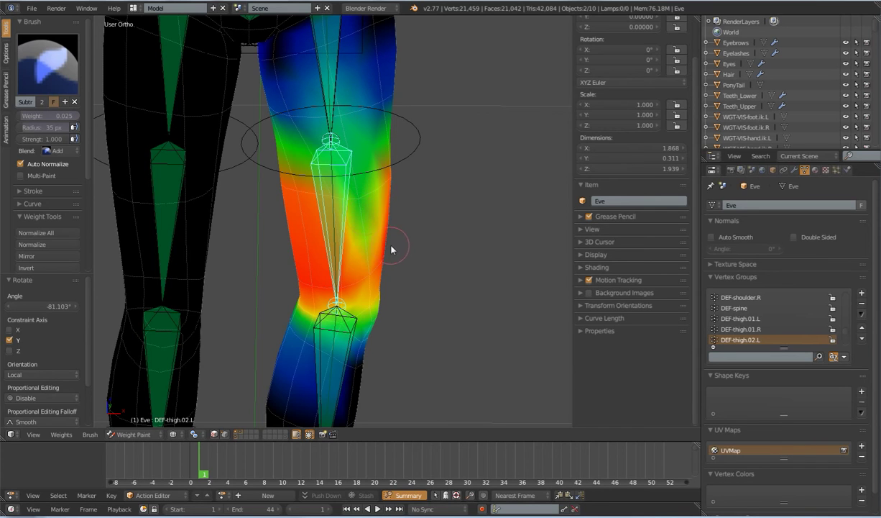
In Edit Mode, select the edge loop just above the left knee and copy the active front vertex's weights around it
mouse_move(433, 316)
middle_mouse_down("shift")
mouse_move(403, 250)
mouse_move(388, 270)
middle_mouse_up("shift")
key("Tab")
scroll(368, 237, "down", 2)
key("Tab")
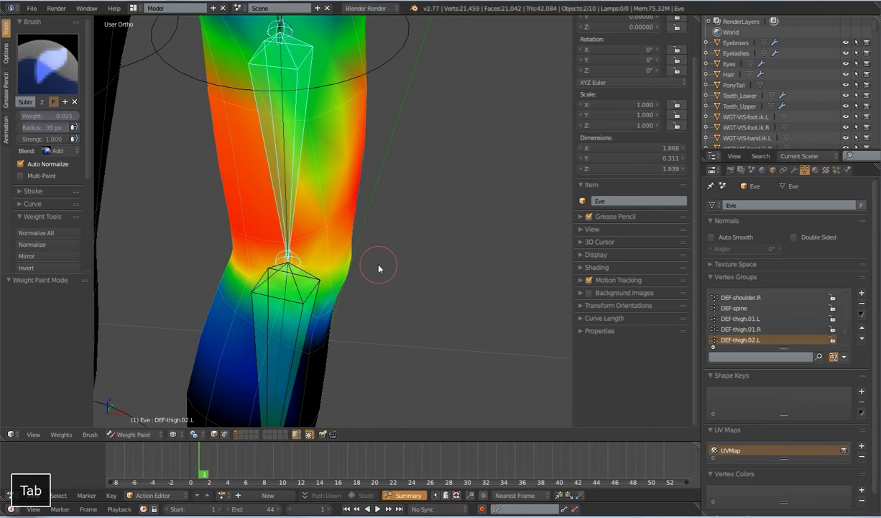
key("Tab")
key("z")
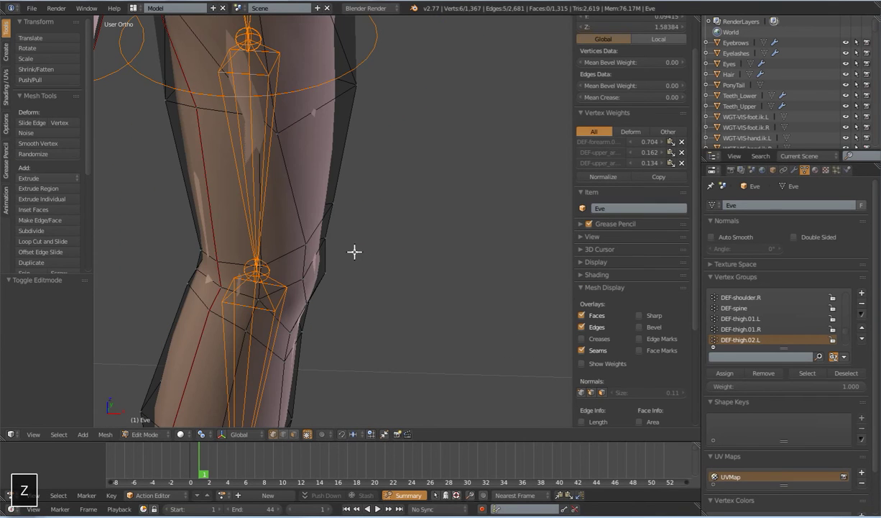
right_click(302, 247, "alt")
right_click(299, 247, "shift")
right_click(300, 247, "alt")
right_click(304, 245, "shift")
right_click(305, 245, "shift")
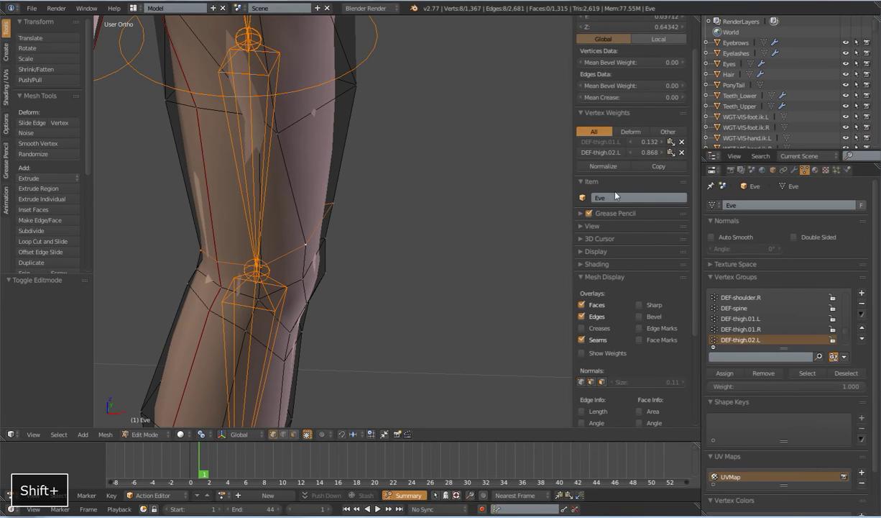
left_click(658, 166)
Select the edge loop just below the left thigh's middle joint and normalize and copy its active vertex's weights around it
middle_click_drag(344, 174, 391, 269, "shift")
right_click(329, 228, "alt")
right_click(333, 223, "alt")
right_click(327, 226, "shift")
right_click(327, 227, "shift")
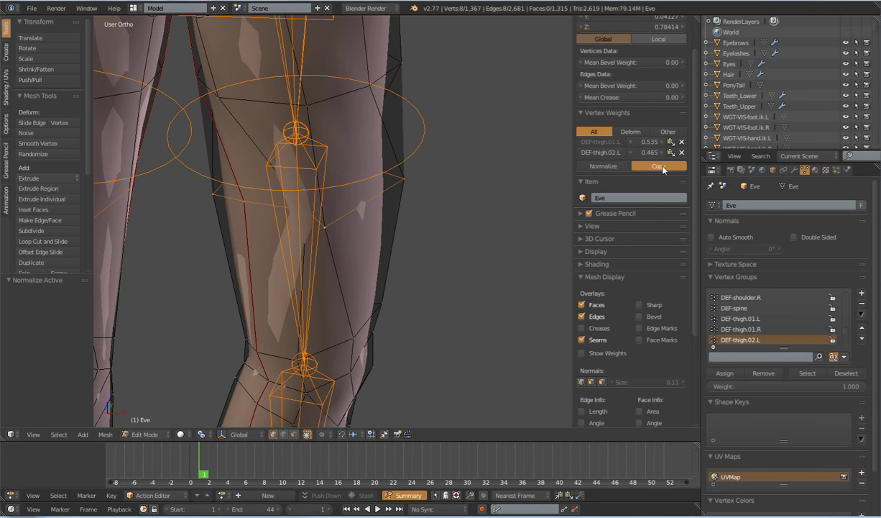
Select the edge loop just above the left thigh's middle joint and copy its active front vertex's weights around it
middle_click_drag(385, 182, 335, 211, "shift")
right_click(330, 210, "alt")
right_click(329, 210, "alt")
right_click(325, 208, "shift")
right_click(326, 208, "shift")
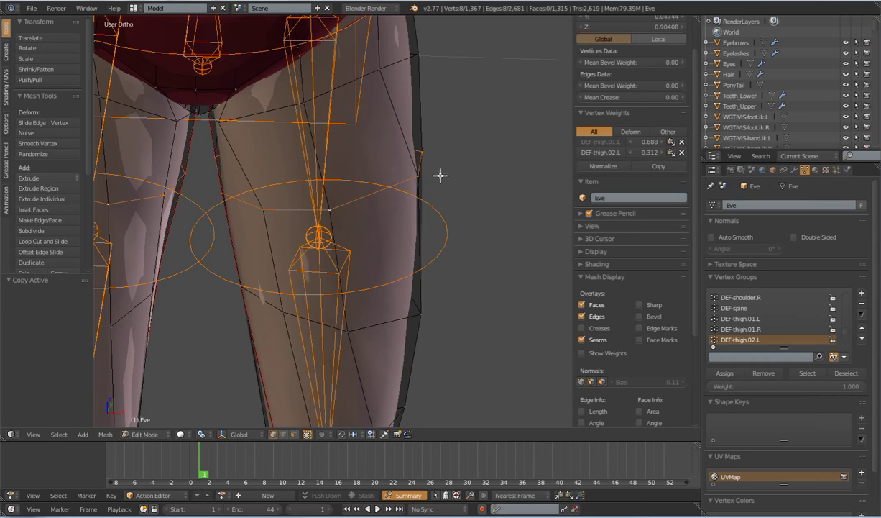
Normalize and copy the active front vertex's weights around the uppermost left thigh edge loop, and return to Weight Paint mode
middle_click_drag(441, 173, 428, 284, "shift")
scroll(427, 283, "up", 2)
right_click(321, 205, "alt")
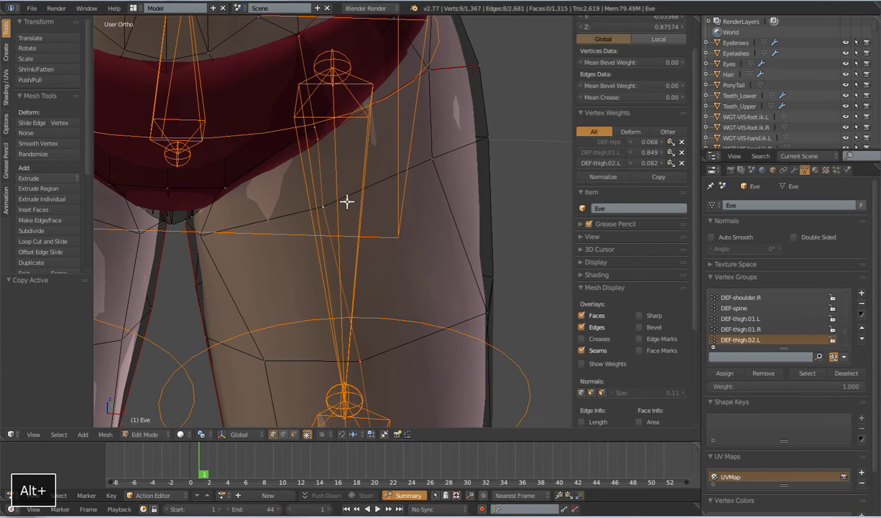
right_click(321, 206, "shift")
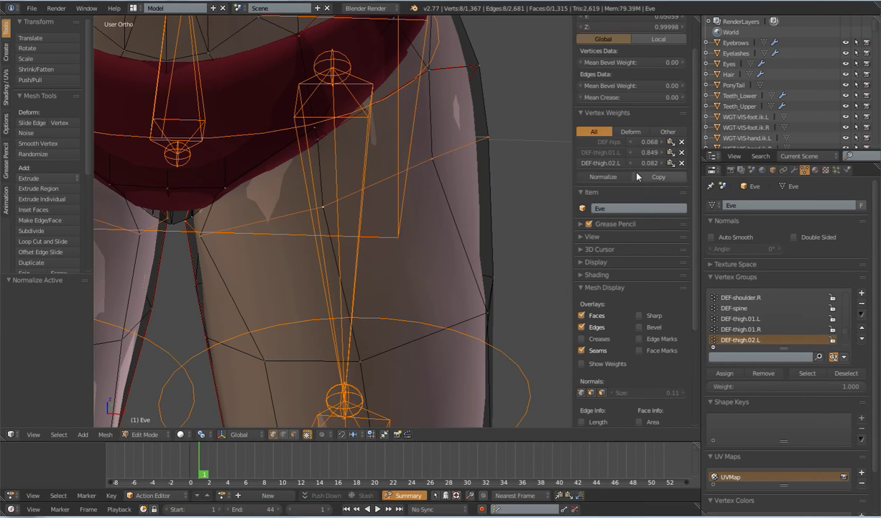
scroll(367, 295, "down", 8)
middle_click_drag(382, 313, 372, 248, "shift")
scroll(370, 264, "up", 2)
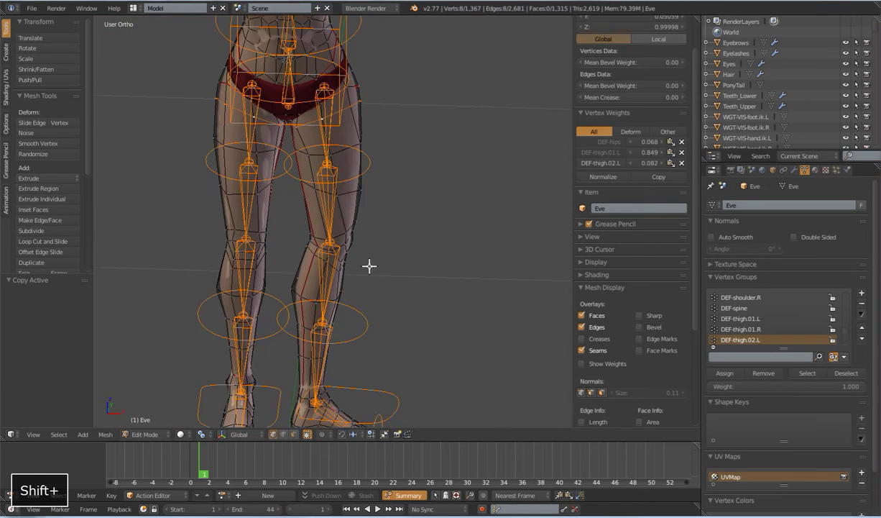
key("Tab")
key("z")
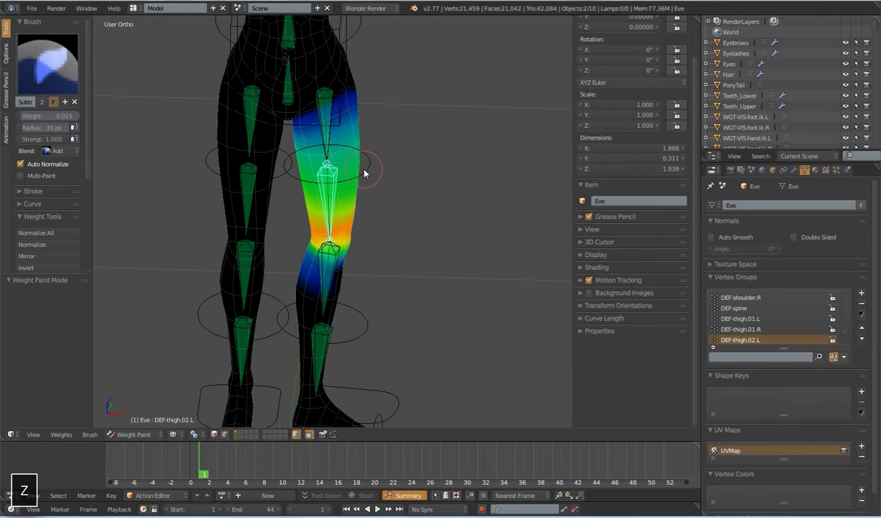
Twist the thigh.fk.L control around its local Y axis to check the left thigh's deformation, and clear its rotation and scale
right_click(364, 173)
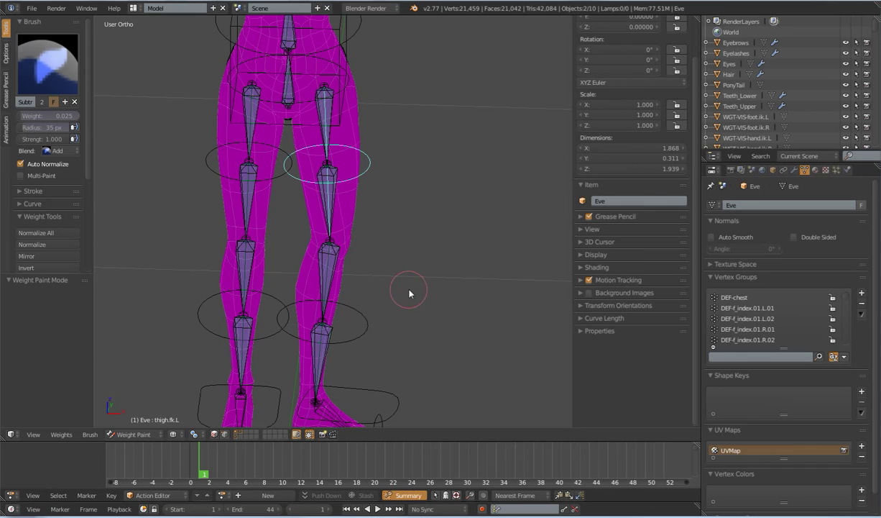
key("r")
key("y")
key("y")
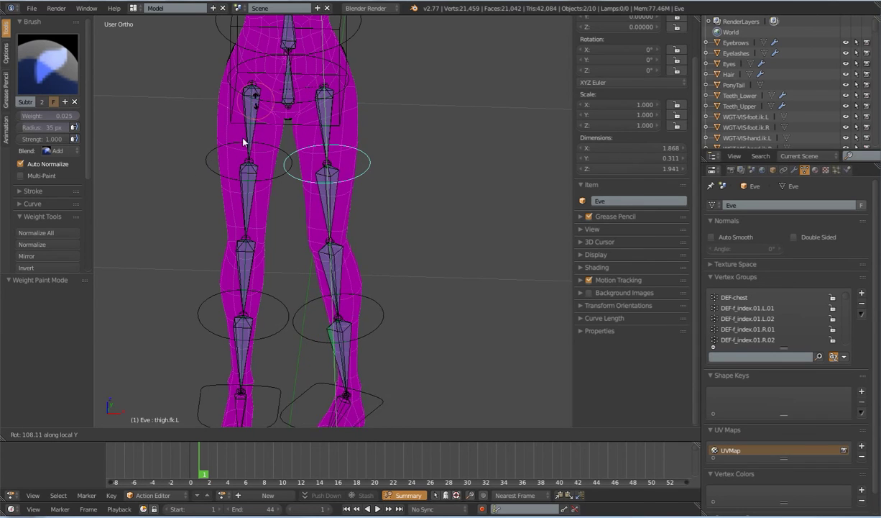
left_click(250, 199)
scroll(260, 210, "down", 2)
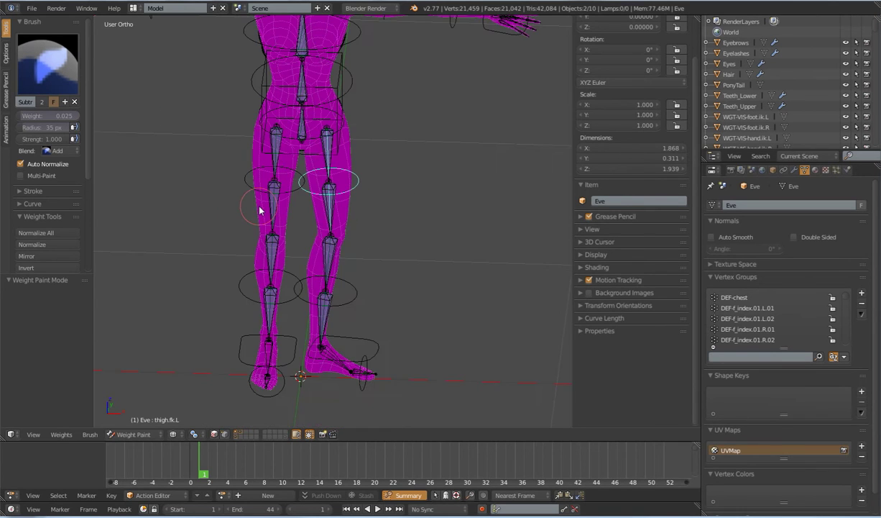
key("alt+r")
key("alt+s")
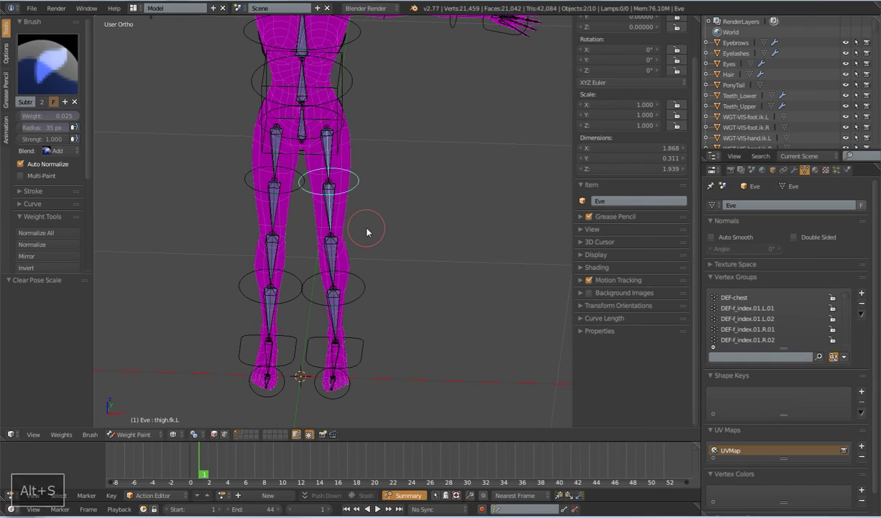
Swing thigh.fk.L sideways by about 55° and lower the raised leg by about 8° to check the hip's deformation
key("r")
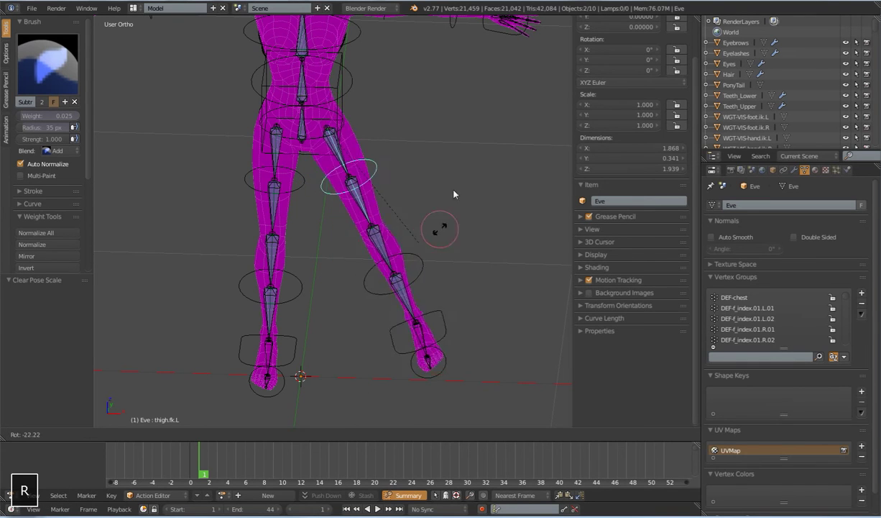
left_click(430, 160)
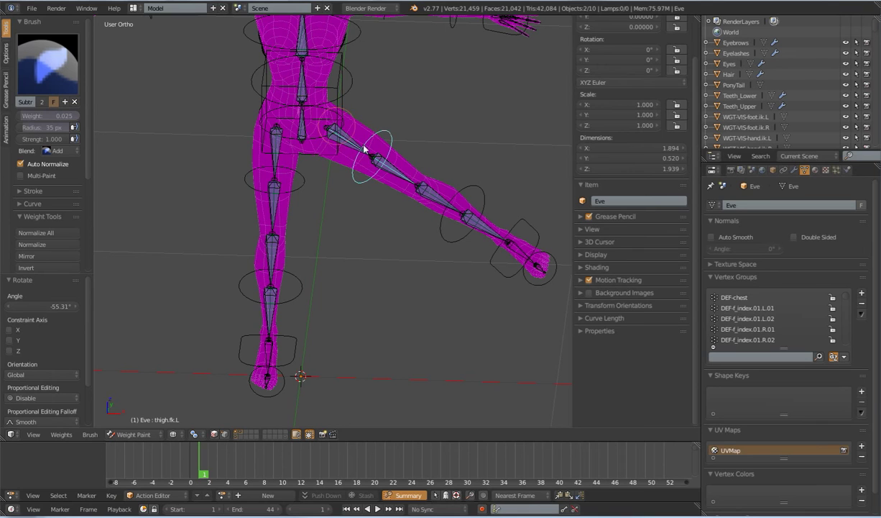
key("r")
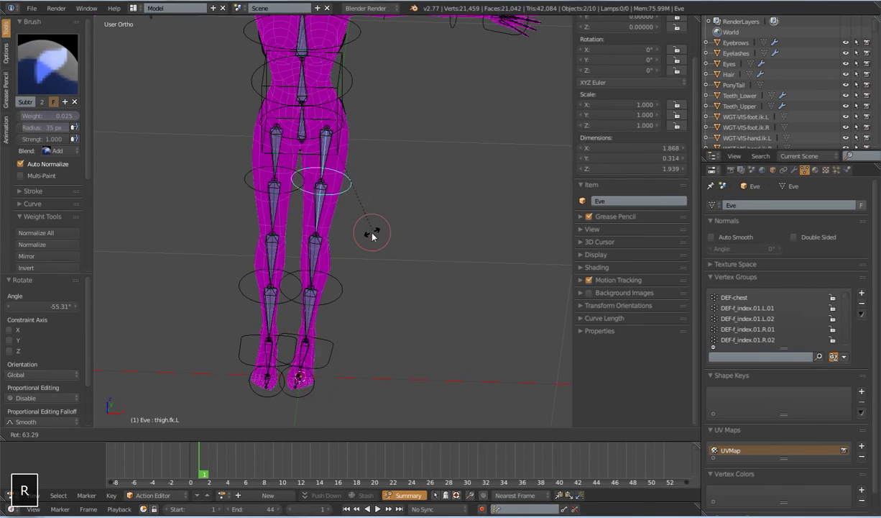
left_click(398, 139)
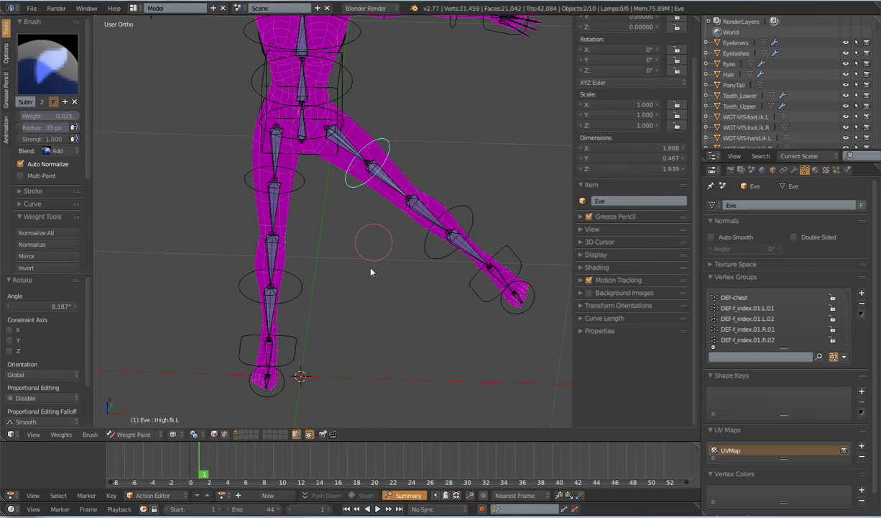
Twist the raised left leg's thigh.fk.L about -59° around its local Y axis, and twist it again to check deformation
key("r")
key("y")
key("y")
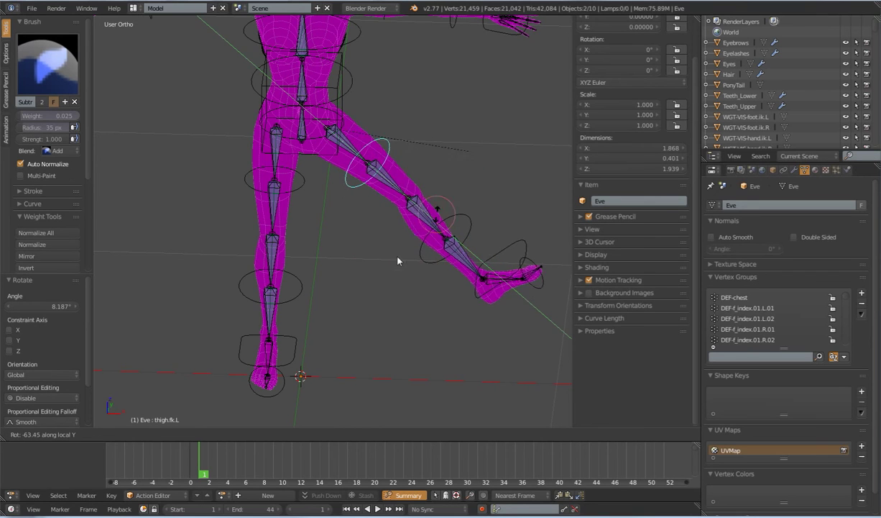
left_click(432, 160)
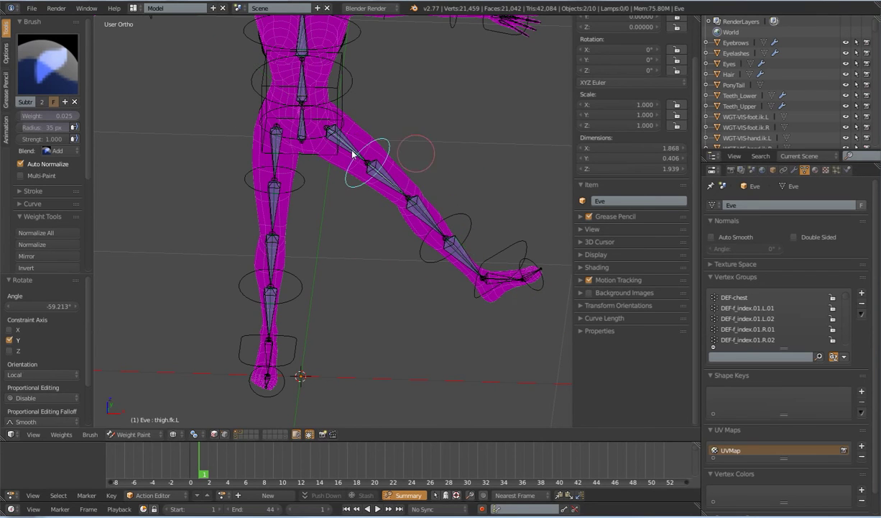
key("r")
key("y")
key("y")
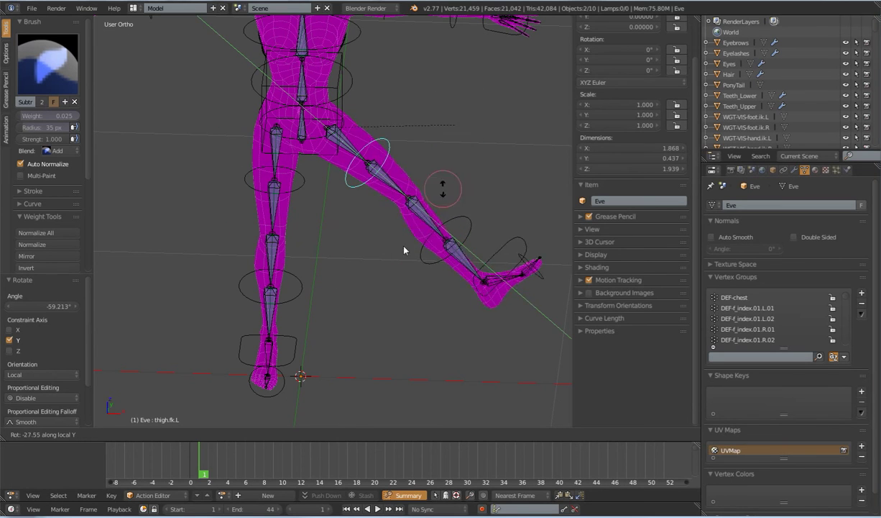
left_click(373, 235)
Clear the rotation and scale of all bones and swing thigh.fk.L outward by about 73°
key("a")
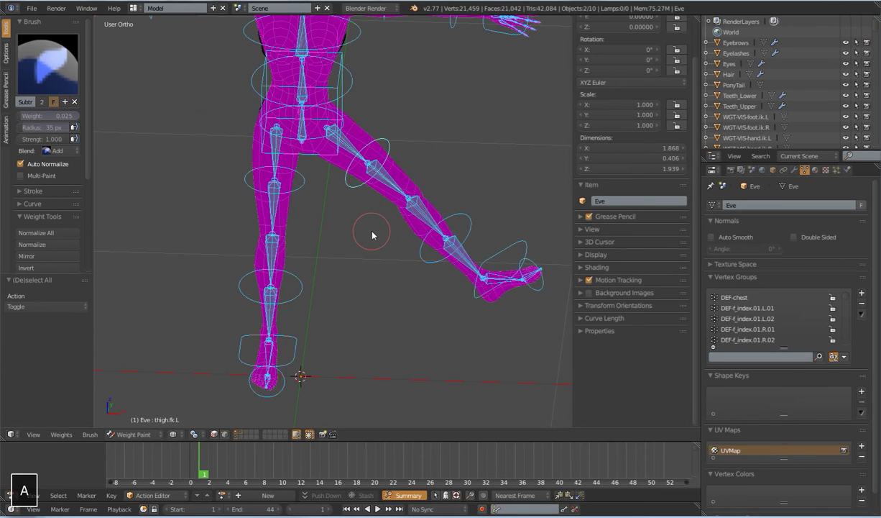
key("alt+r")
key("alt+s")
scroll(373, 235, "down", 2)
mouse_move(400, 245)
middle_mouse_down()
mouse_move(373, 209)
mouse_move(400, 260)
middle_mouse_up()
right_click(353, 226)
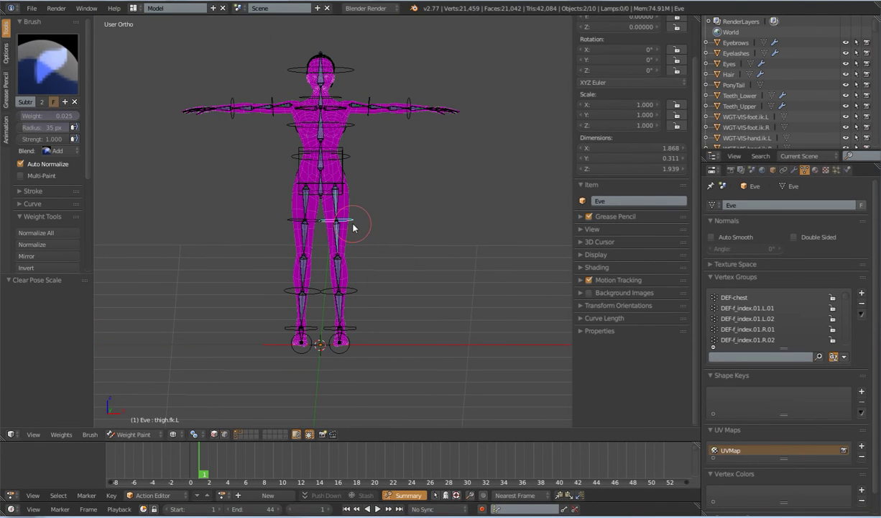
key("r")
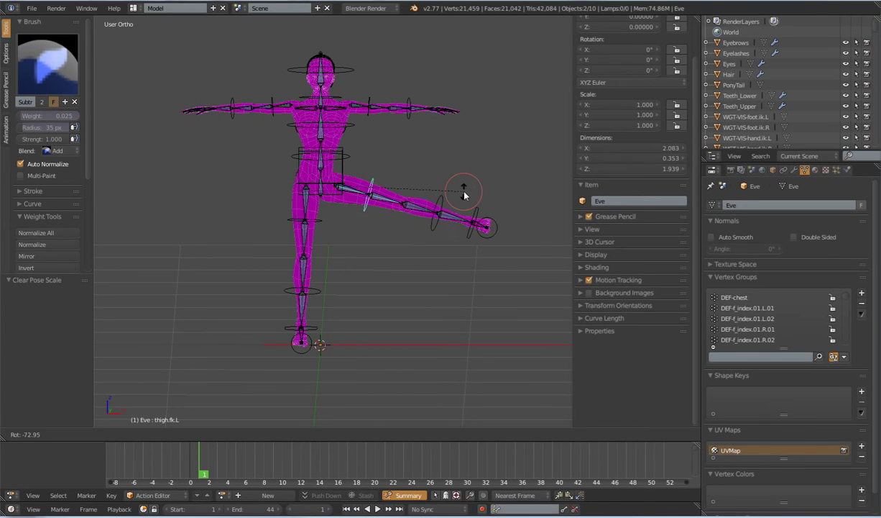
left_click(444, 183)
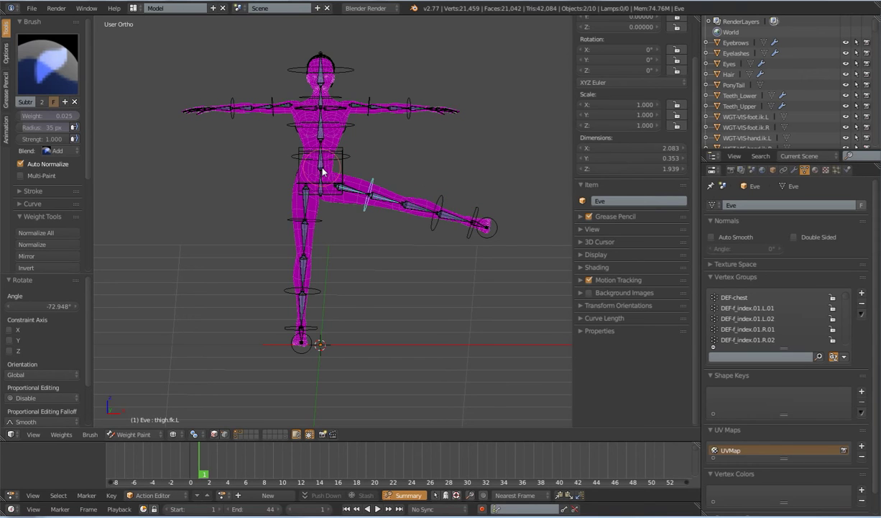
Select the DEF-hips bone for weight painting and display Eve's modifier settings
key("Tab")
key("Tab")
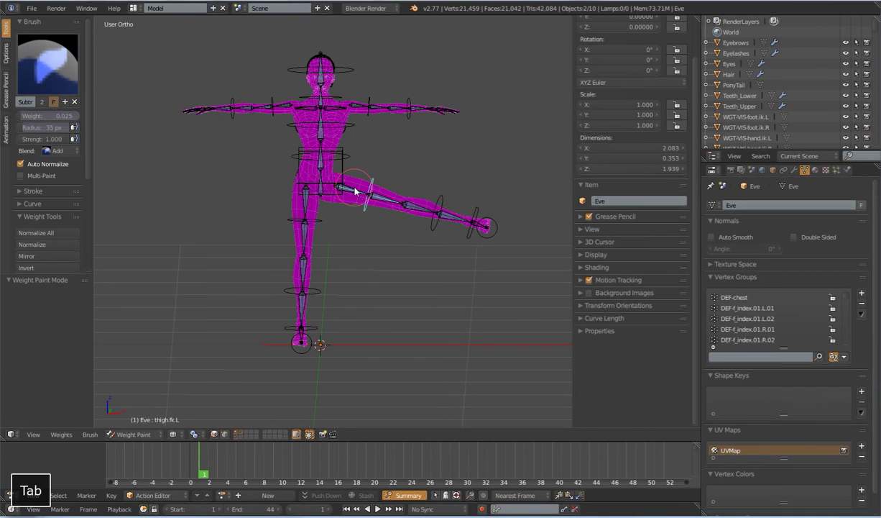
middle_click_drag(389, 231, 352, 244, "shift")
scroll(351, 240, "up", 3)
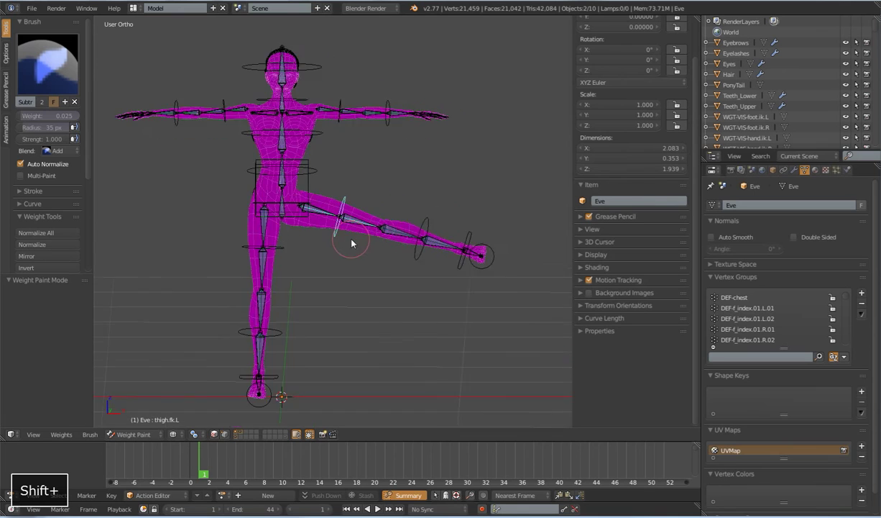
right_click(258, 187)
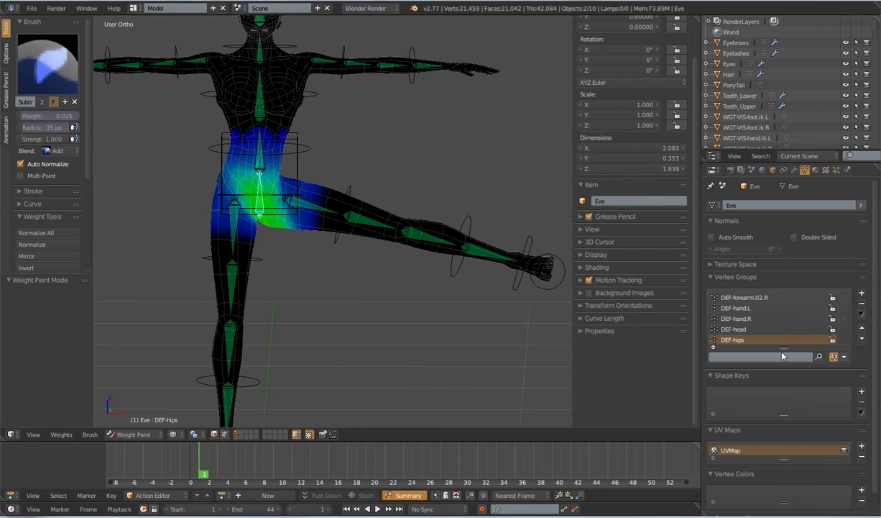
left_click(795, 171)
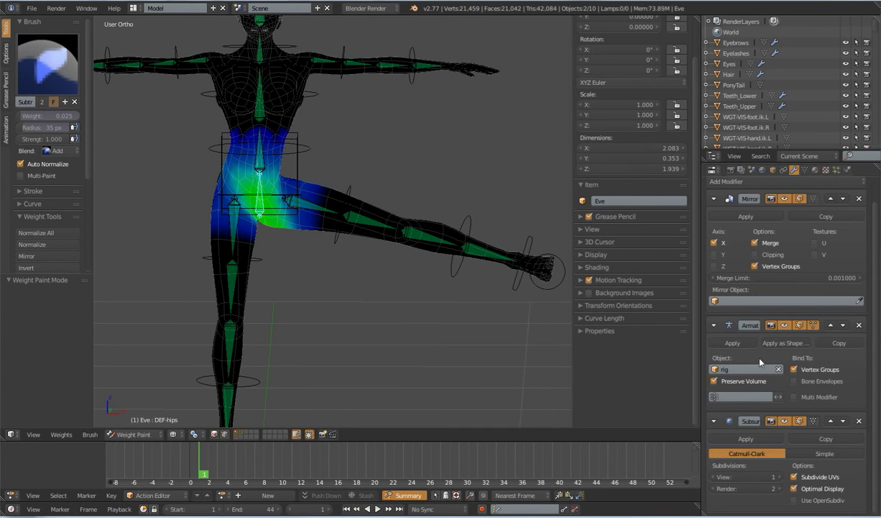
Paint extra DEF-hips weight from the crotch up along the front of the left groin toward the hip
middle_click_drag(333, 239, 381, 270, "shift")
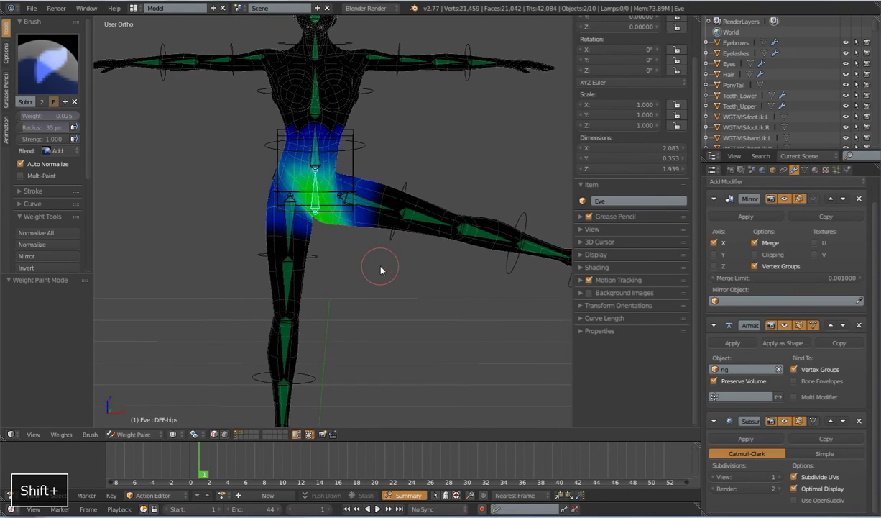
scroll(381, 271, "up", 4)
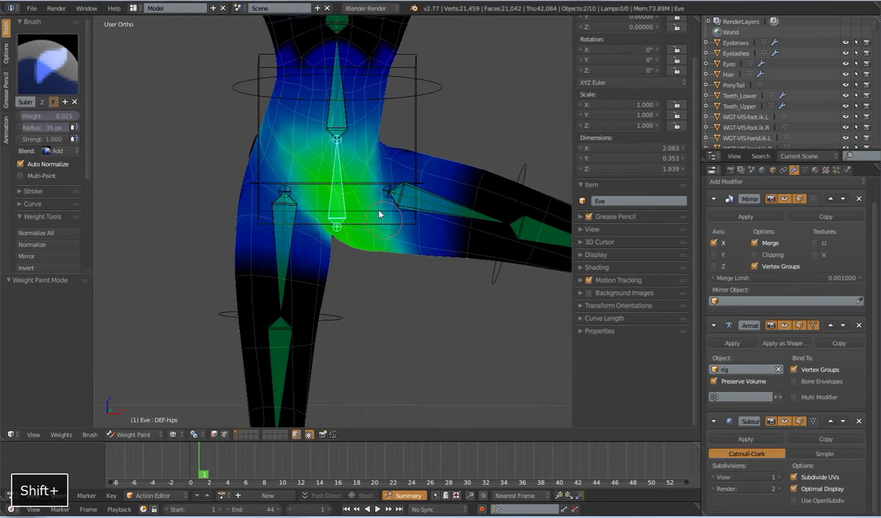
scroll(380, 214, "up", 2)
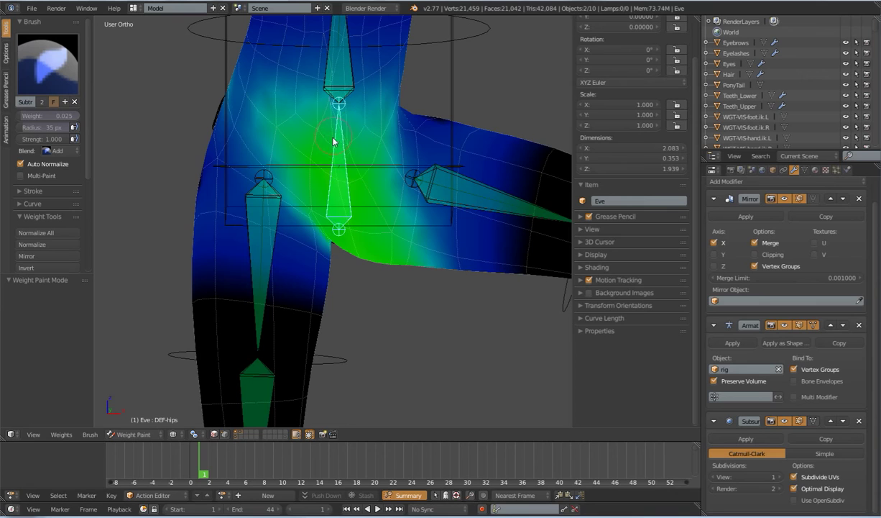
scroll(364, 289, "up", 2)
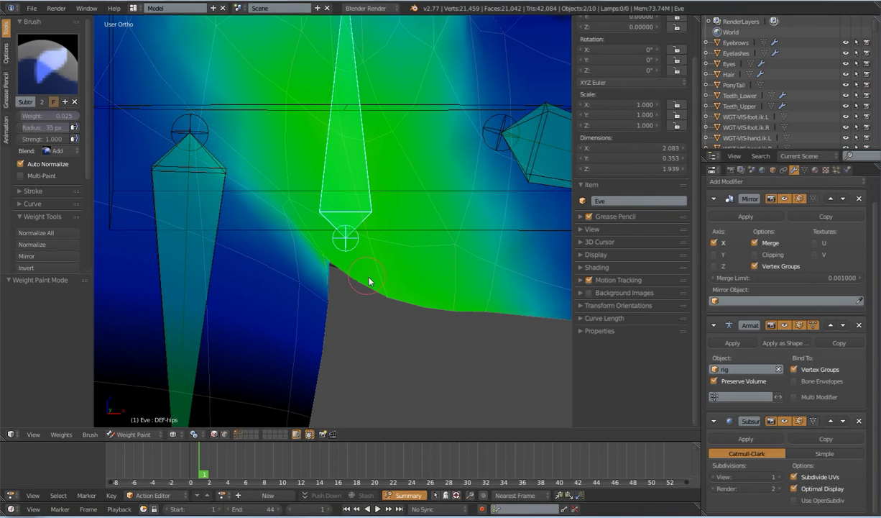
left_click_drag(369, 233, 370, 246)
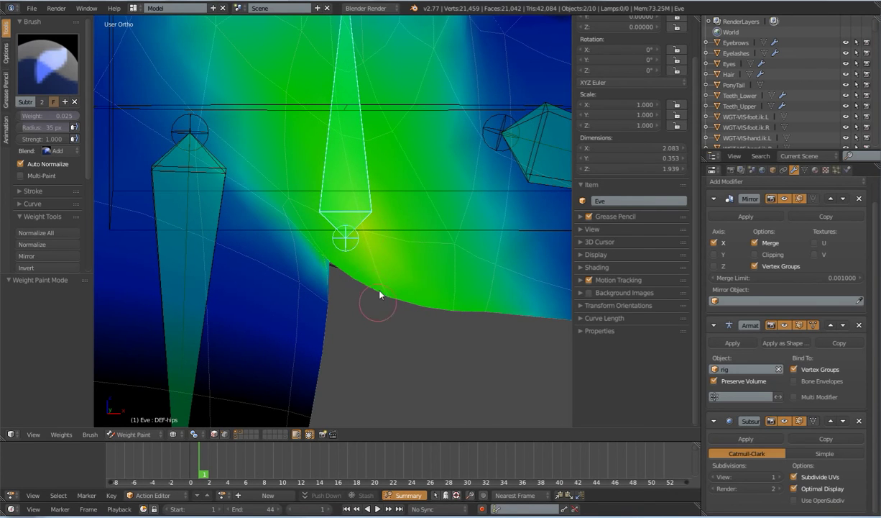
scroll(363, 248, "down", 3)
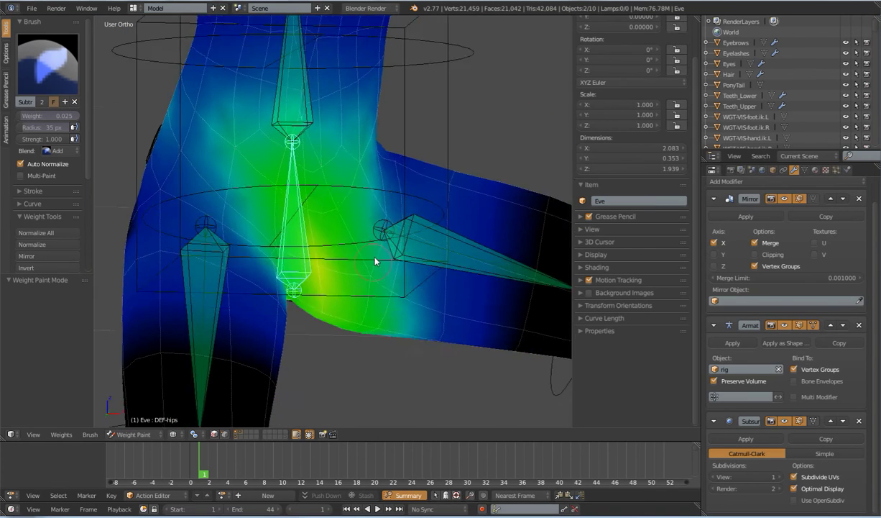
left_click(322, 354)
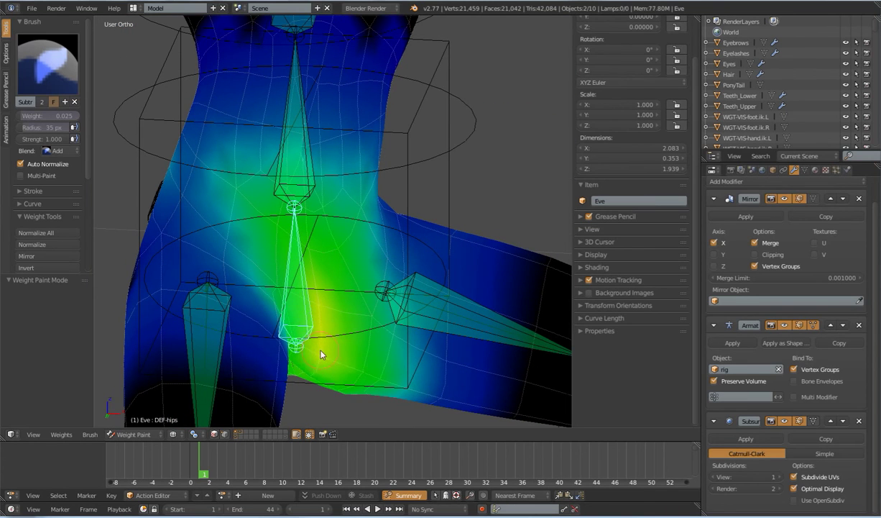
left_click_drag(320, 319, 317, 277)
left_click_drag(338, 246, 368, 209)
left_click(358, 188)
Paint more DEF-hips weight over the outer left hip and the crease above the raised thigh
middle_click_drag(438, 238, 382, 252)
middle_click_drag(513, 204, 337, 264, "shift")
left_click_drag(368, 189, 363, 189)
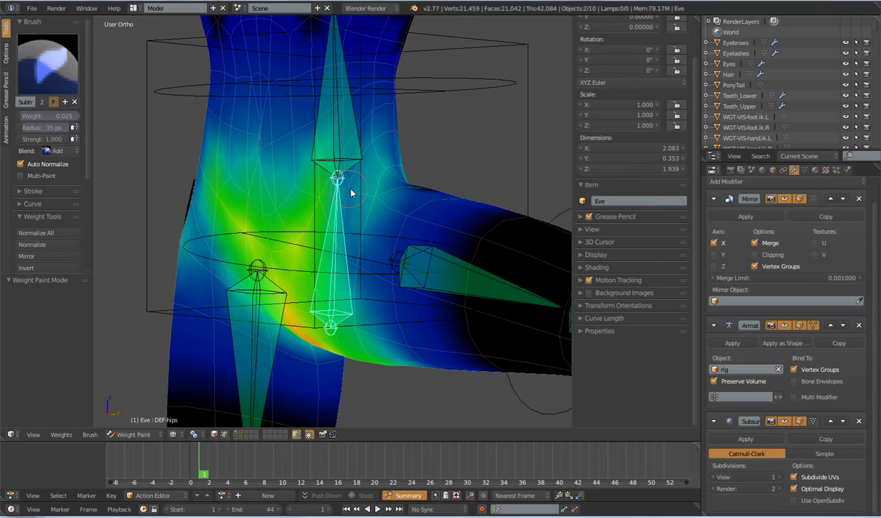
middle_click_drag(352, 223, 358, 221)
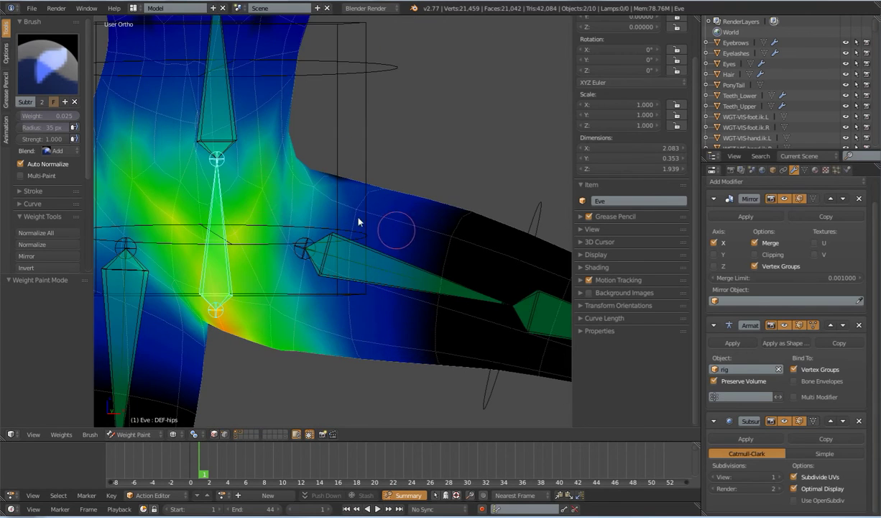
mouse_move(267, 189)
left_mouse_down()
mouse_move(243, 181)
mouse_move(299, 171)
mouse_move(274, 144)
mouse_move(286, 143)
left_mouse_up()
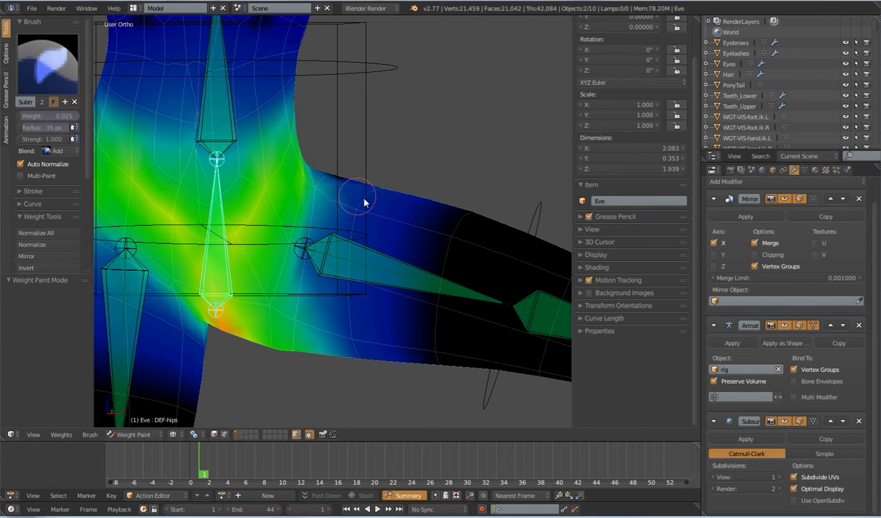
middle_click_drag(352, 191, 372, 171)
left_click_drag(344, 184, 356, 180)
middle_click_drag(365, 181, 397, 197)
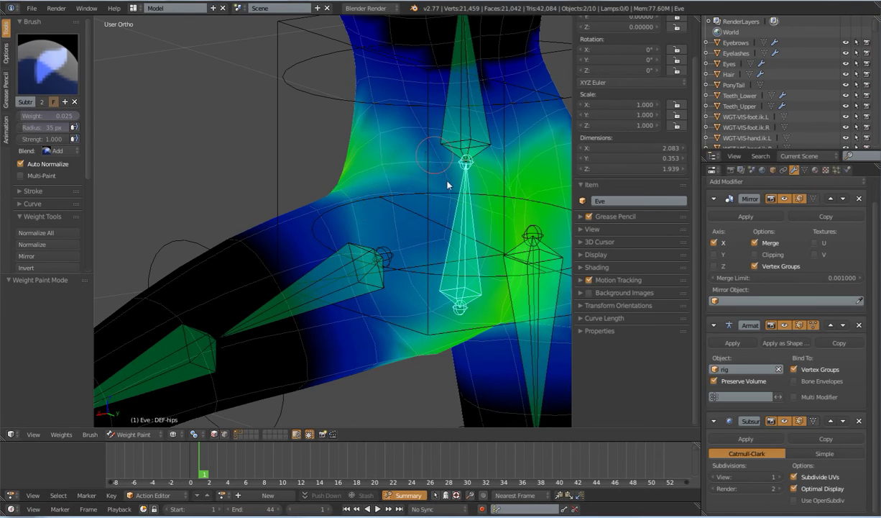
Paint extra DEF-hips weight over the left buttock and the back of the left hip
mouse_move(395, 198)
left_mouse_down()
mouse_move(400, 262)
mouse_move(447, 238)
left_mouse_up()
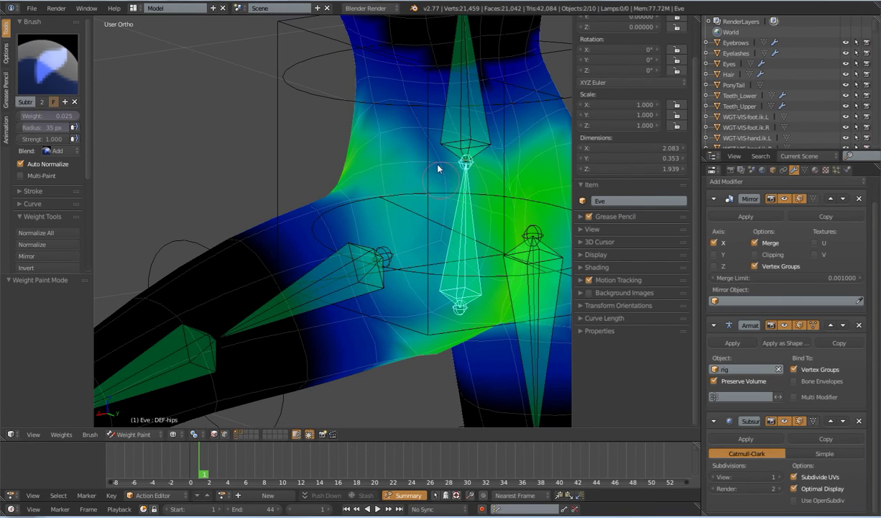
middle_click_drag(440, 214, 419, 232)
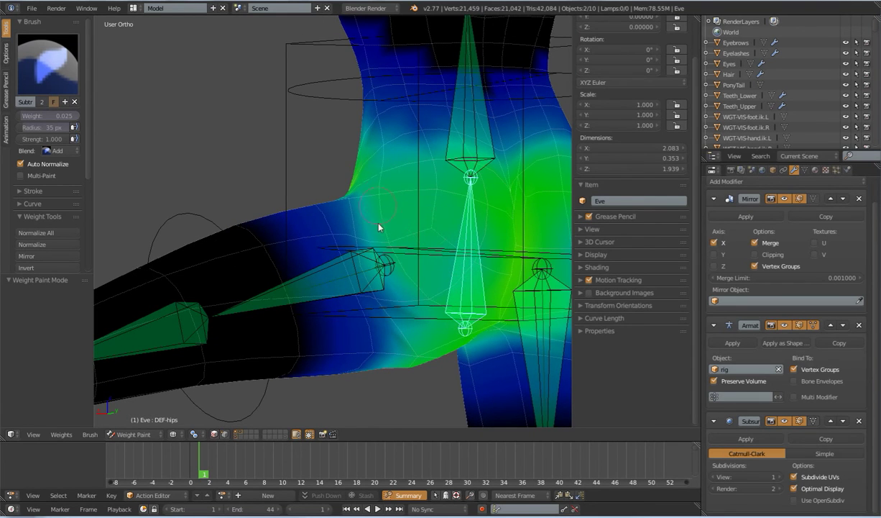
middle_click_drag(352, 244, 321, 189)
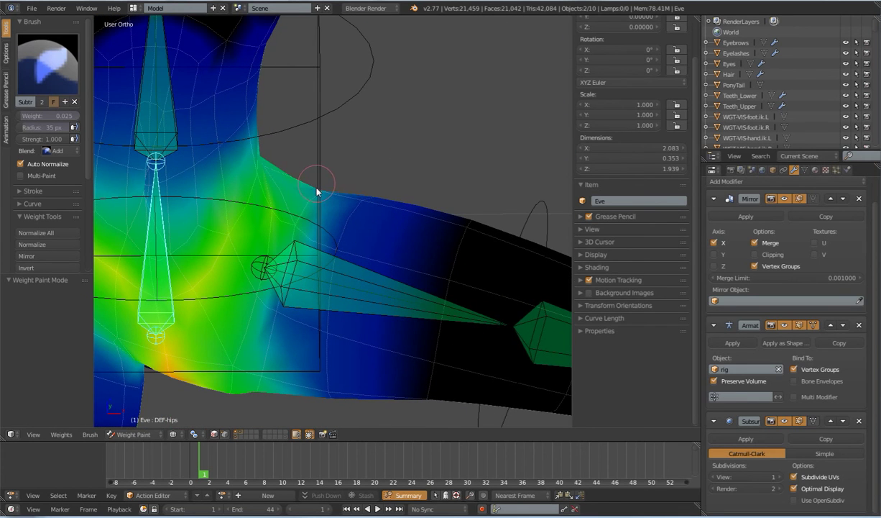
Build up DEF-hips weight across the lower front of the pelvis and down the middle to the crotch
scroll(301, 210, "down", 3)
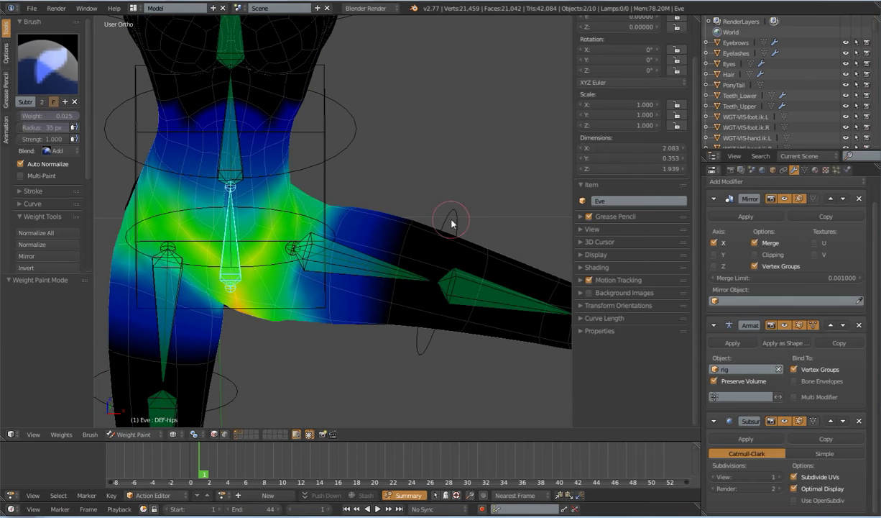
middle_click_drag(288, 269, 343, 239, "shift")
scroll(330, 244, "up", 2)
mouse_move(315, 217)
left_mouse_down()
mouse_move(296, 232)
mouse_move(257, 236)
left_mouse_up()
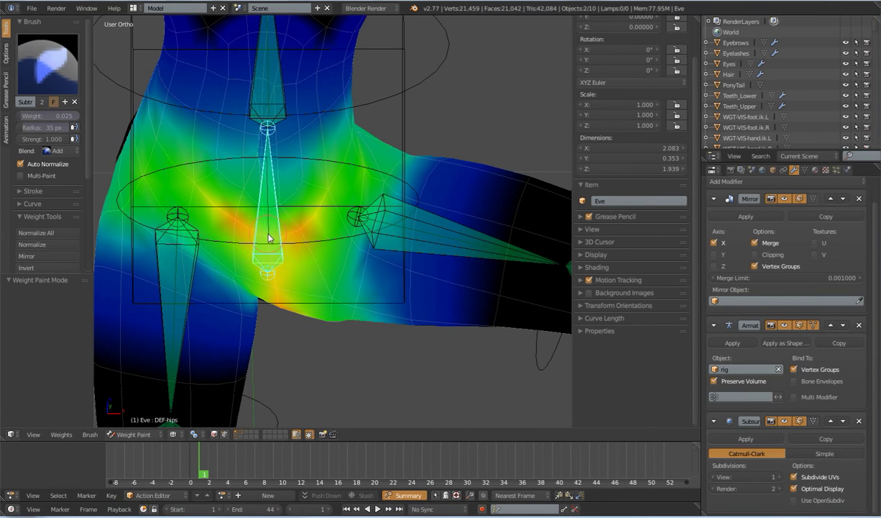
left_click_drag(279, 287, 282, 312)
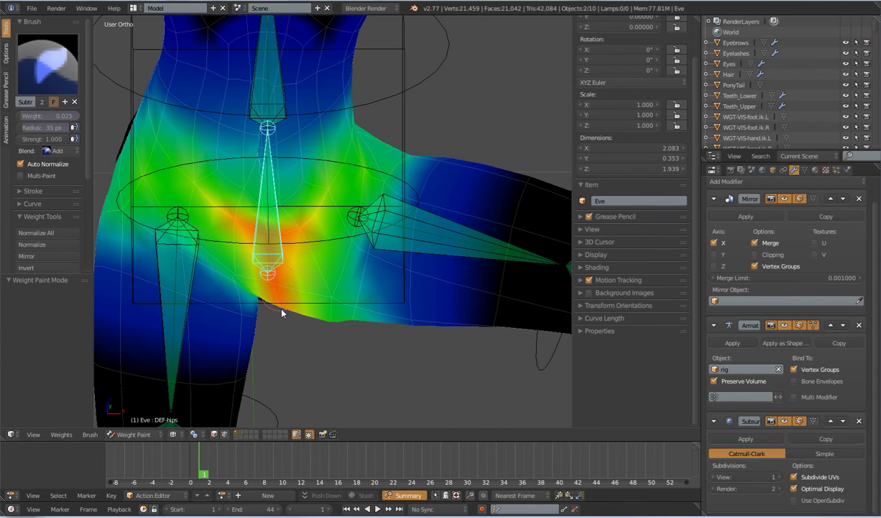
mouse_move(283, 312)
middle_mouse_down()
mouse_move(307, 266)
mouse_move(285, 280)
middle_mouse_up()
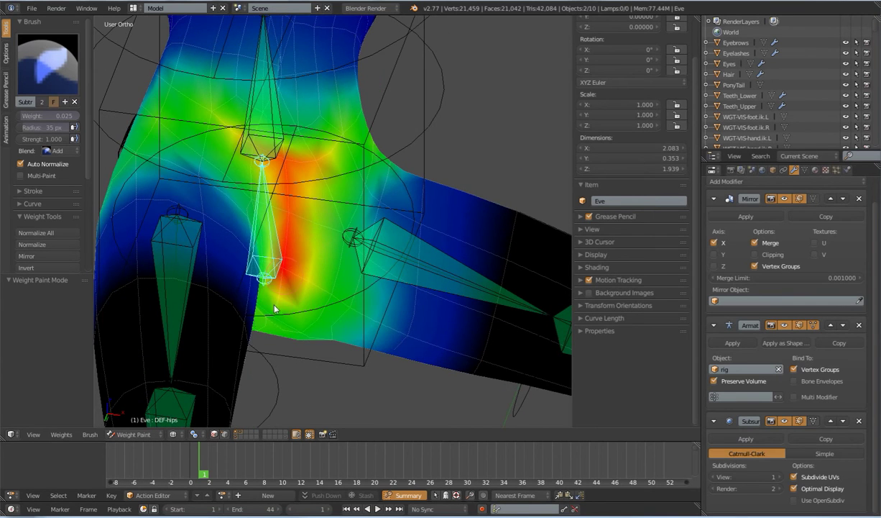
Add DEF-hips weight along the lower centre line between the buttocks
middle_click_drag(302, 322, 417, 321)
scroll(416, 318, "up", 3)
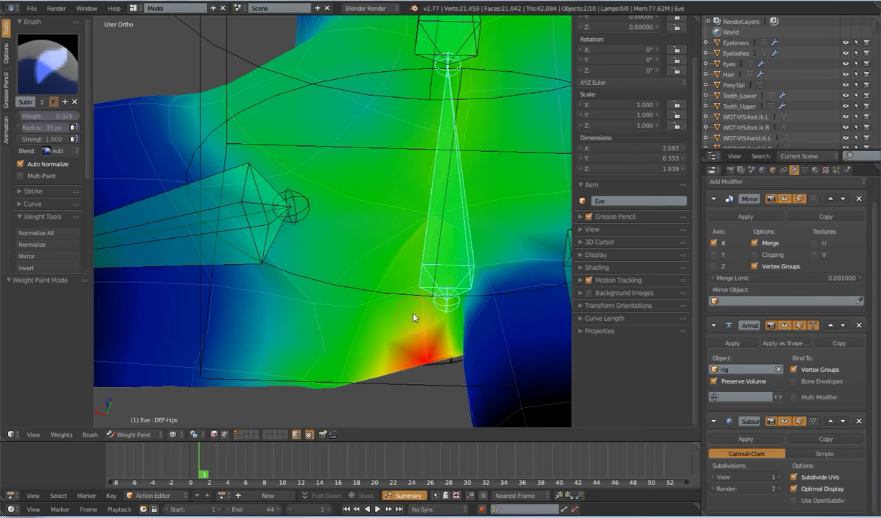
left_click_drag(451, 266, 456, 262)
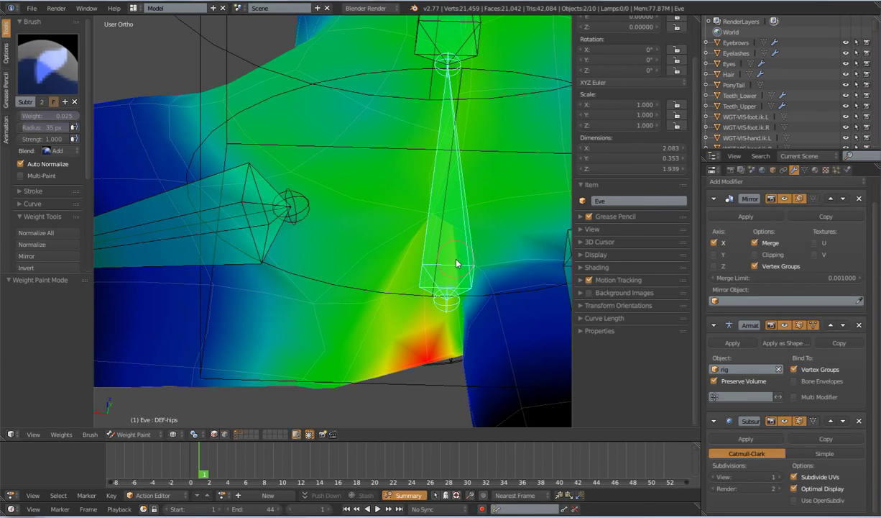
mouse_move(434, 214)
left_mouse_down()
mouse_move(444, 195)
mouse_move(444, 209)
left_mouse_up()
left_click_drag(433, 285, 440, 272)
Add DEF-hips weight at the top of the buttock cleft and across the upper left buttock toward the outer hip
middle_click_drag(459, 118, 437, 268)
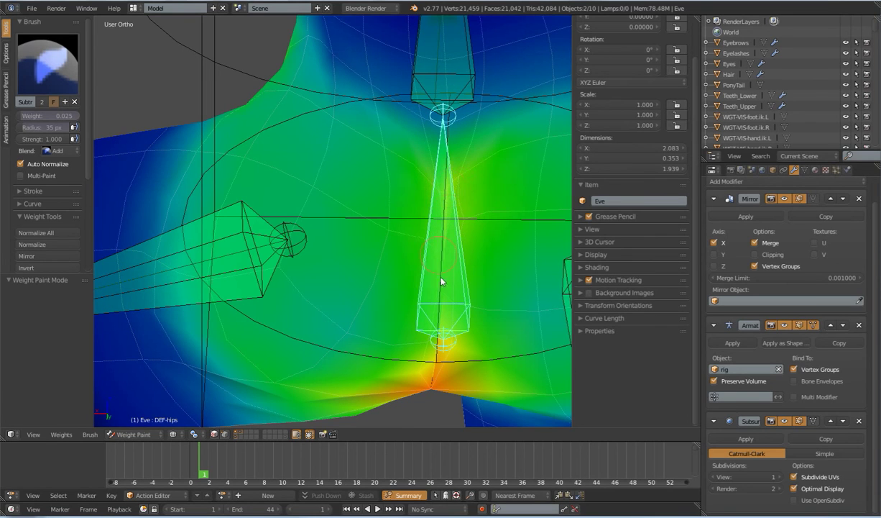
mouse_move(425, 183)
left_mouse_down()
mouse_move(437, 185)
mouse_move(413, 164)
left_mouse_up()
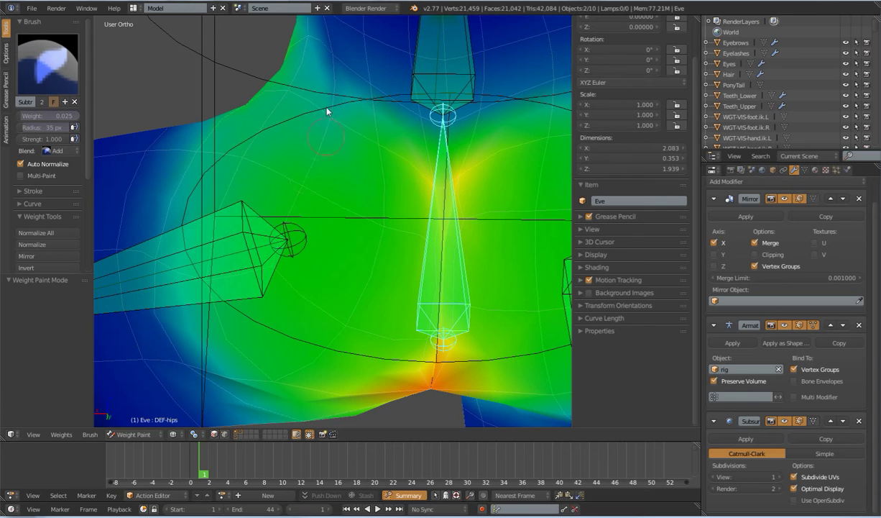
mouse_move(300, 97)
left_mouse_down()
mouse_move(283, 92)
mouse_move(231, 158)
left_mouse_up()
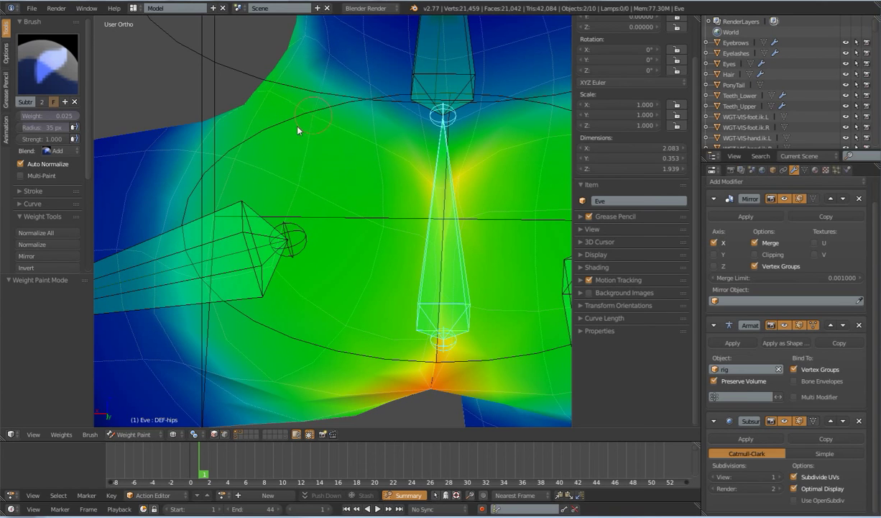
Swing thigh.fk.L down and back up to check the hip deformation, leaving it rotated by about -3.2°
scroll(232, 170, "down", 6)
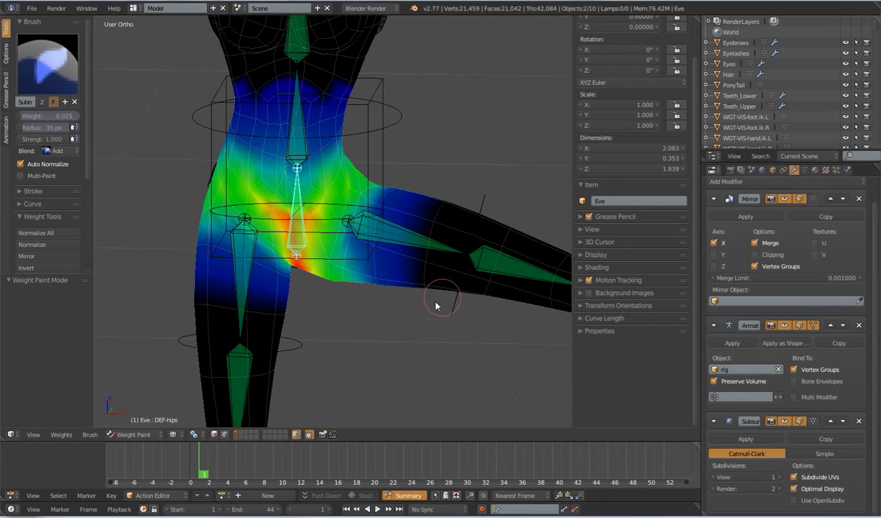
scroll(460, 236, "down", 3)
right_click(437, 203)
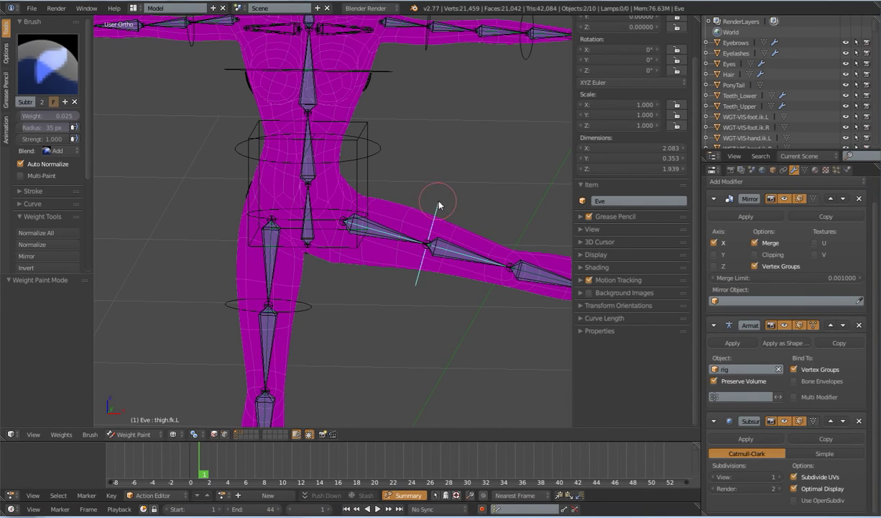
key("r")
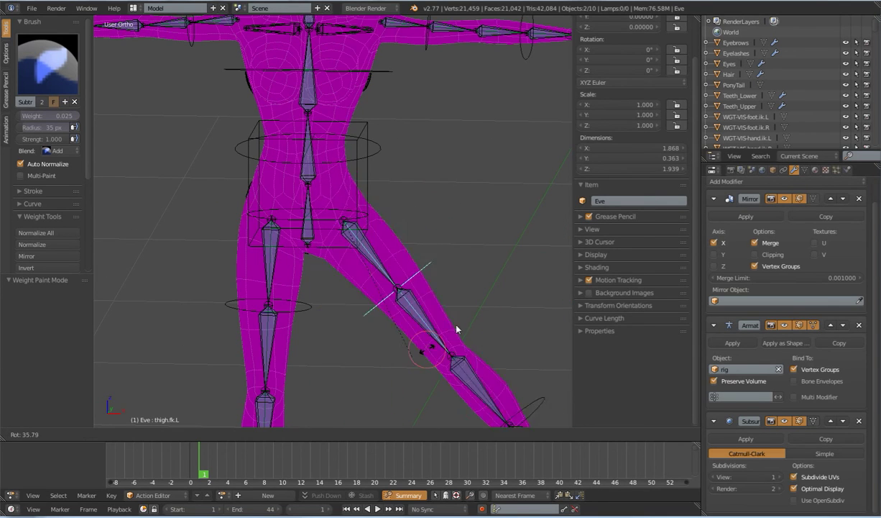
left_click(488, 287)
Select the DEF-thigh.01.L bone for weight painting and set the brush to Subtract with weight 1.000
scroll(444, 295, "up", 2)
scroll(432, 259, "up", 1)
right_click(419, 220)
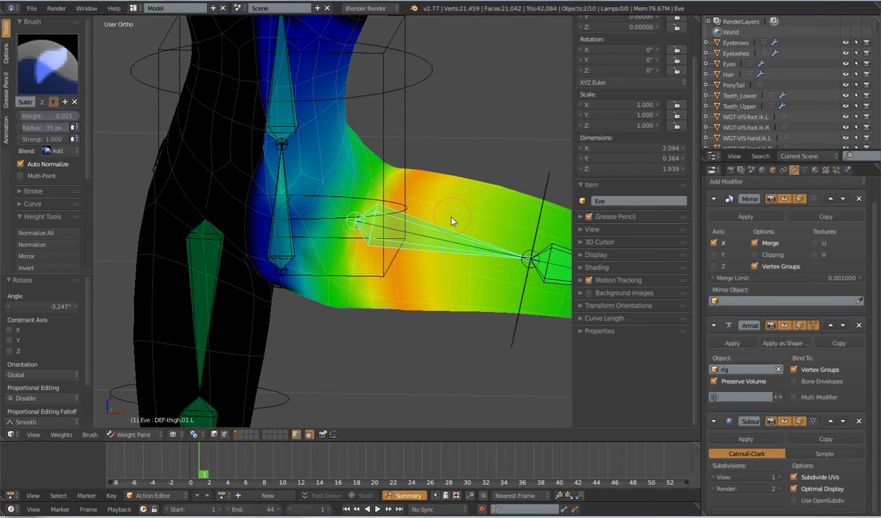
scroll(471, 246, "down", 3)
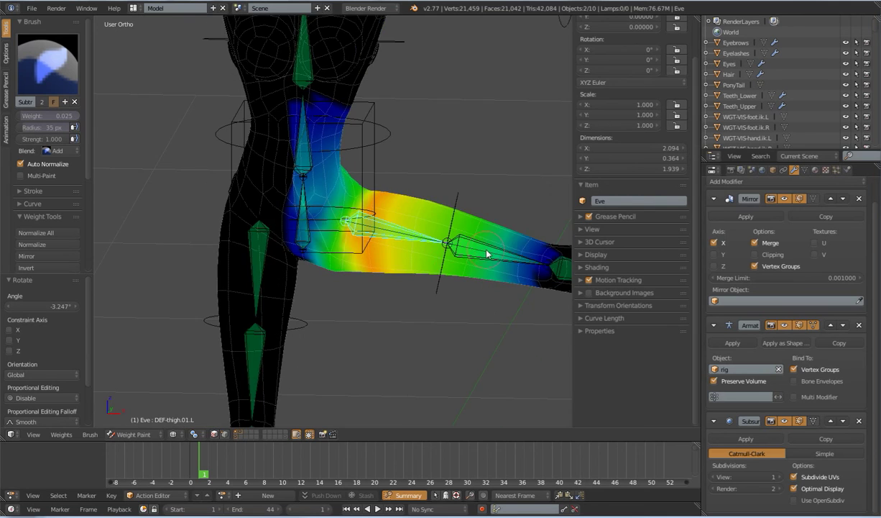
middle_click_drag(488, 251, 374, 250)
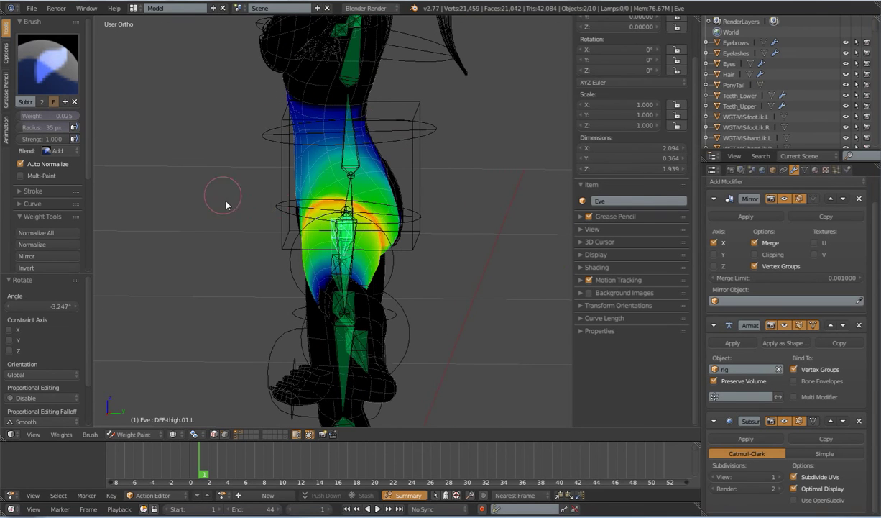
middle_click_drag(227, 191, 314, 206)
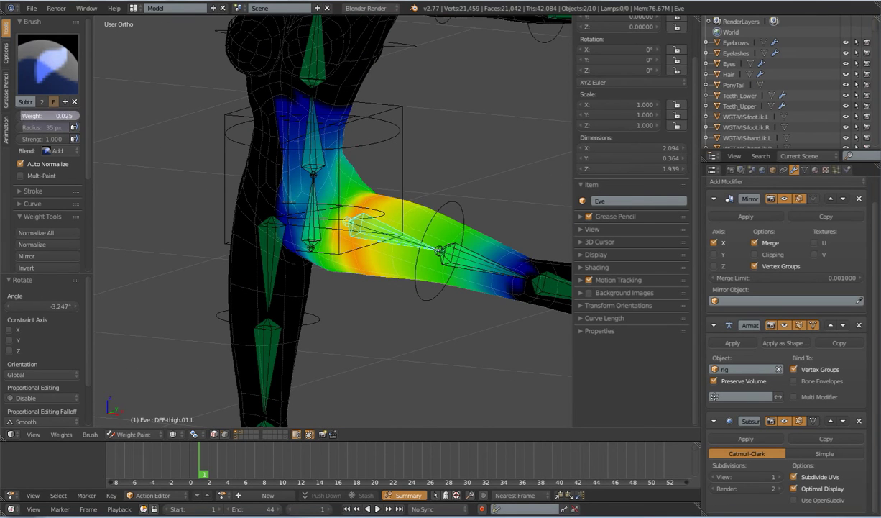
left_click(60, 150)
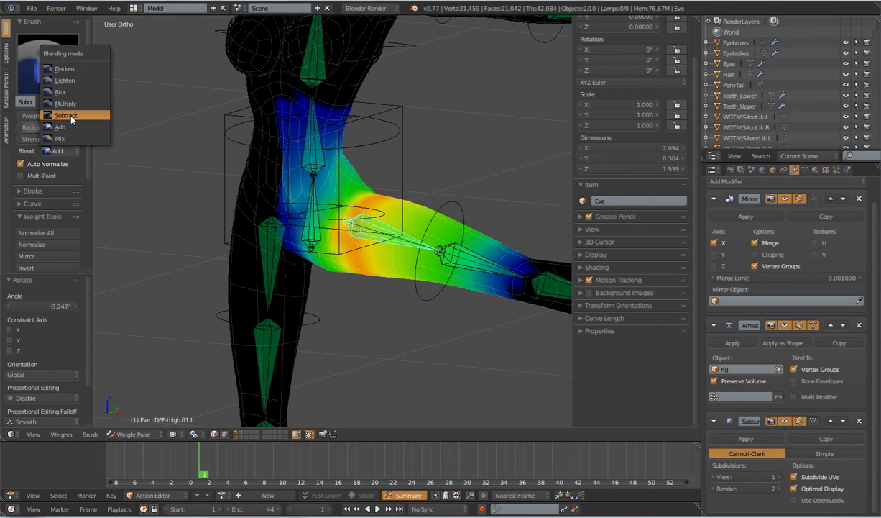
left_click(67, 115)
Erase DEF-thigh.01.L weight from the waist, the belly and the front centre line down to the crotch
mouse_move(363, 118)
left_mouse_down()
mouse_move(289, 128)
mouse_move(295, 152)
mouse_move(365, 132)
left_mouse_up()
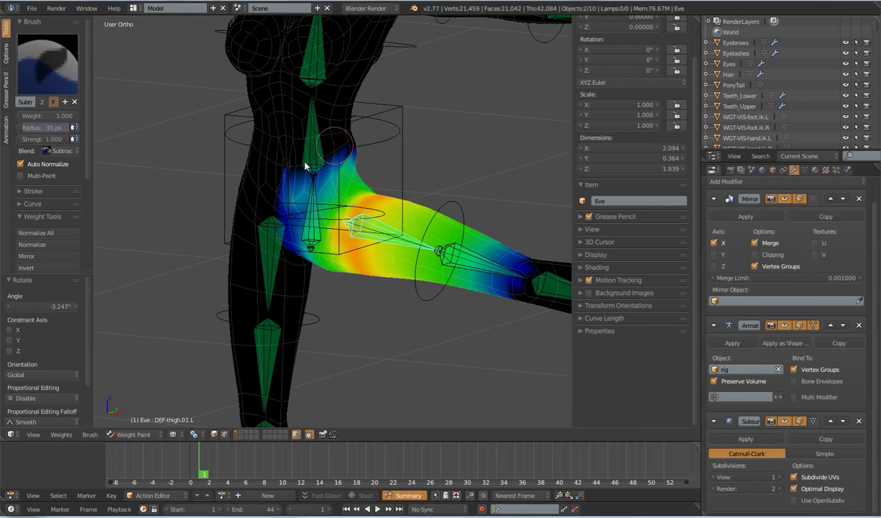
scroll(250, 198, "up", 4)
middle_click_drag(248, 196, 252, 143)
left_click_drag(252, 144, 259, 239)
left_click_drag(260, 298, 266, 258)
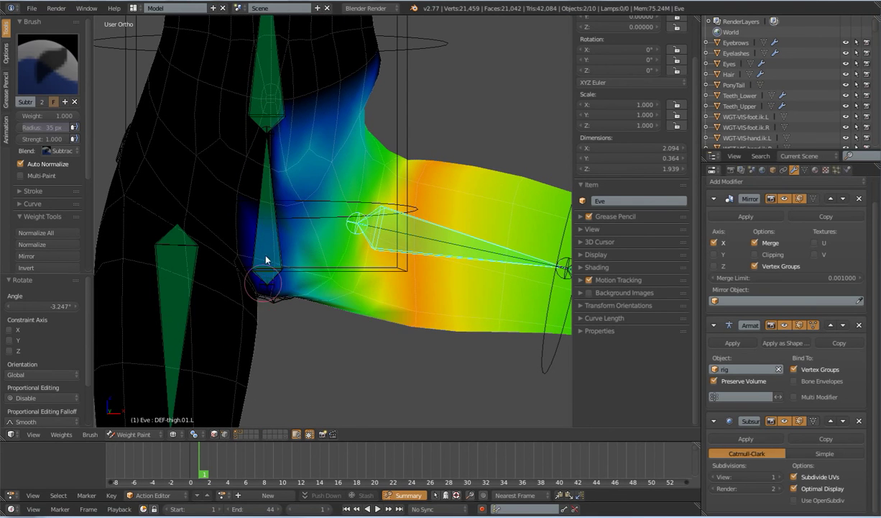
mouse_move(265, 201)
left_mouse_down()
mouse_move(264, 155)
mouse_move(327, 118)
mouse_move(385, 49)
left_mouse_up()
mouse_move(362, 88)
left_mouse_down()
mouse_move(287, 196)
mouse_move(364, 133)
mouse_move(392, 57)
left_mouse_up()
Erase DEF-thigh.01.L weight from the lower back, the right buttock and the rear centre line
mouse_move(392, 58)
middle_mouse_down()
mouse_move(360, 140)
mouse_move(301, 138)
middle_mouse_up()
mouse_move(346, 103)
left_mouse_down()
mouse_move(403, 55)
mouse_move(508, 144)
left_mouse_up()
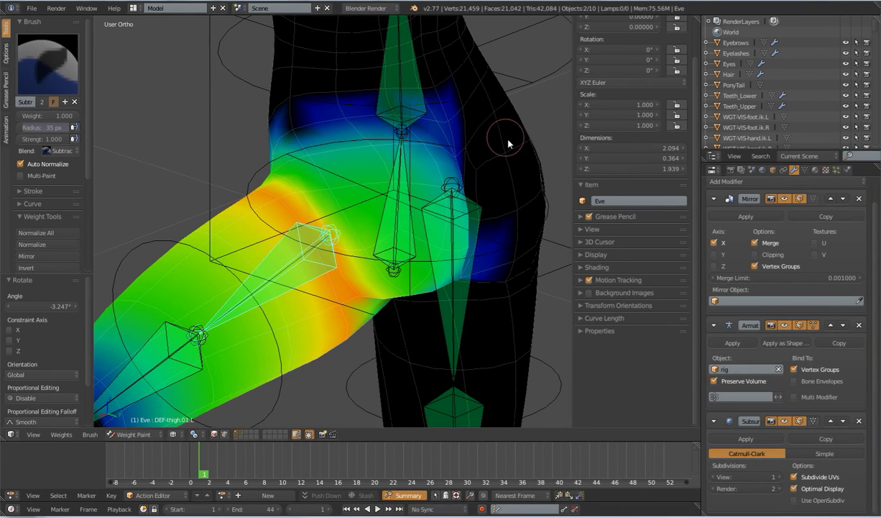
middle_click_drag(508, 144, 443, 141)
mouse_move(372, 134)
left_mouse_down()
mouse_move(315, 99)
mouse_move(267, 98)
left_mouse_up()
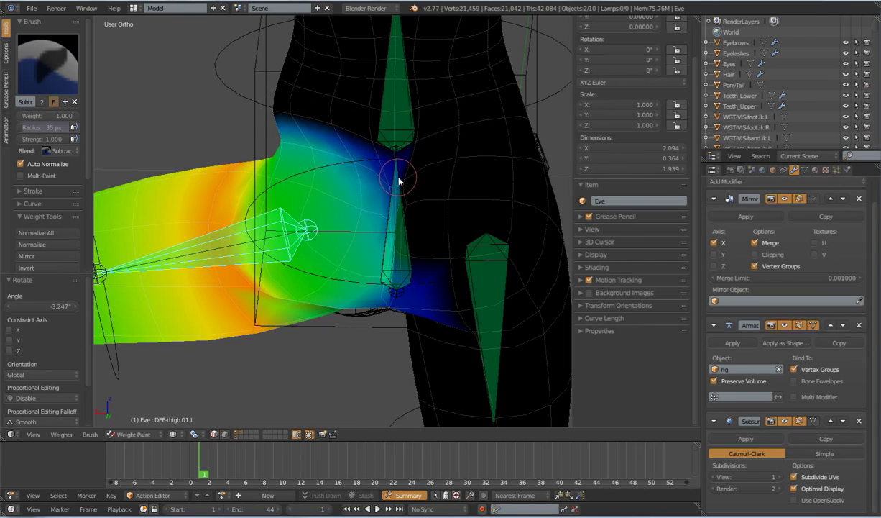
left_click_drag(399, 181, 401, 257)
left_click_drag(399, 304, 396, 317)
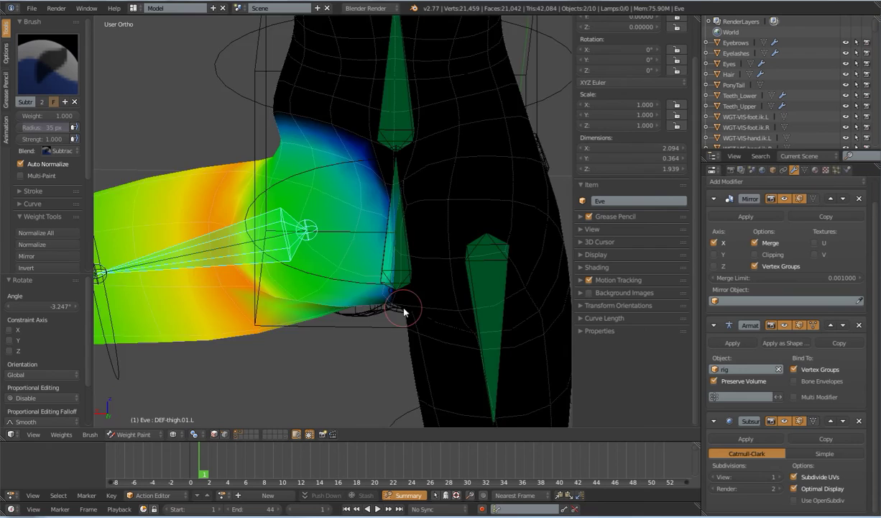
Remove the leftover DEF-thigh.01.L weight along the seam between the buttocks and check the front of the leg
scroll(405, 308, "up", 4)
middle_click_drag(464, 338, 417, 259, "shift")
scroll(415, 261, "up", 3)
left_click_drag(472, 164, 472, 108)
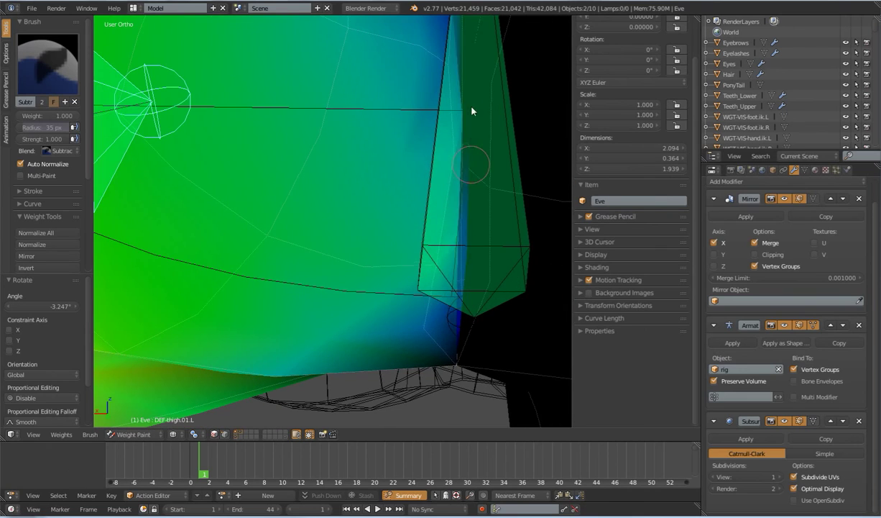
scroll(341, 265, "down", 6)
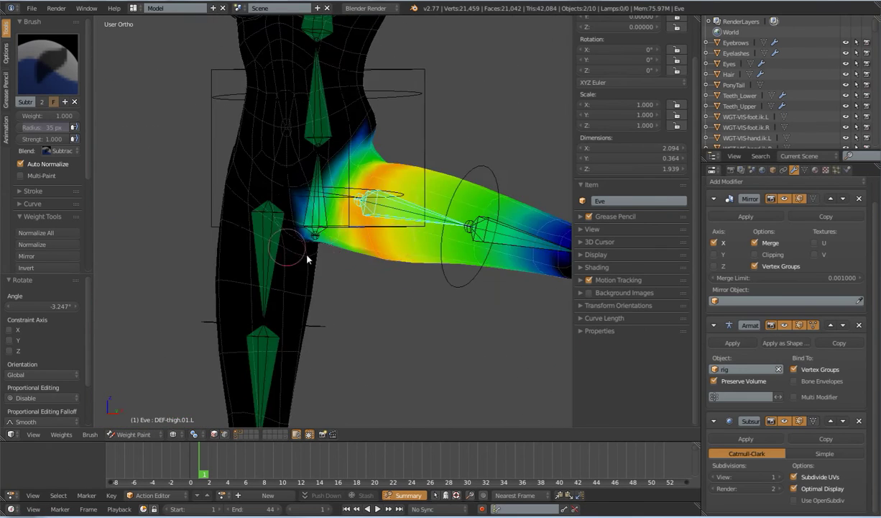
scroll(308, 260, "down", 3)
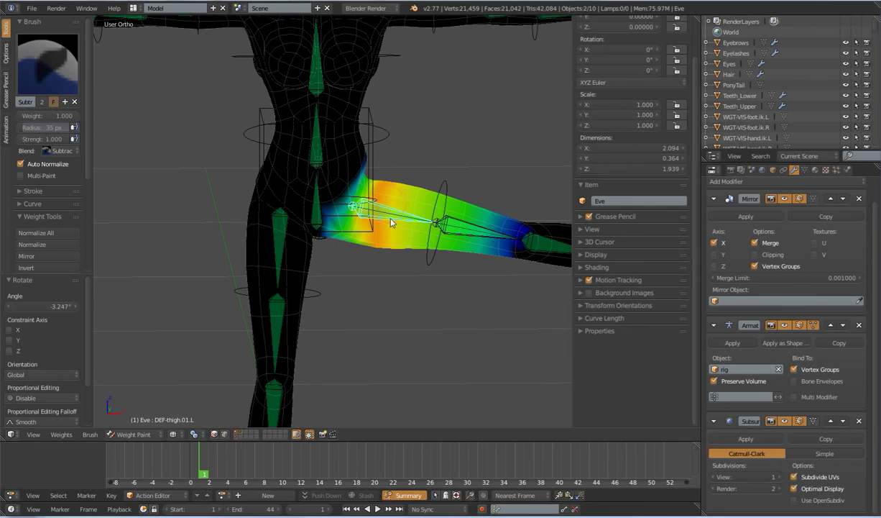
Select the DEF-hips bone for weight painting and set the brush to Add with weight 0.025
scroll(396, 249, "up", 2)
middle_click_drag(395, 243, 353, 255, "shift")
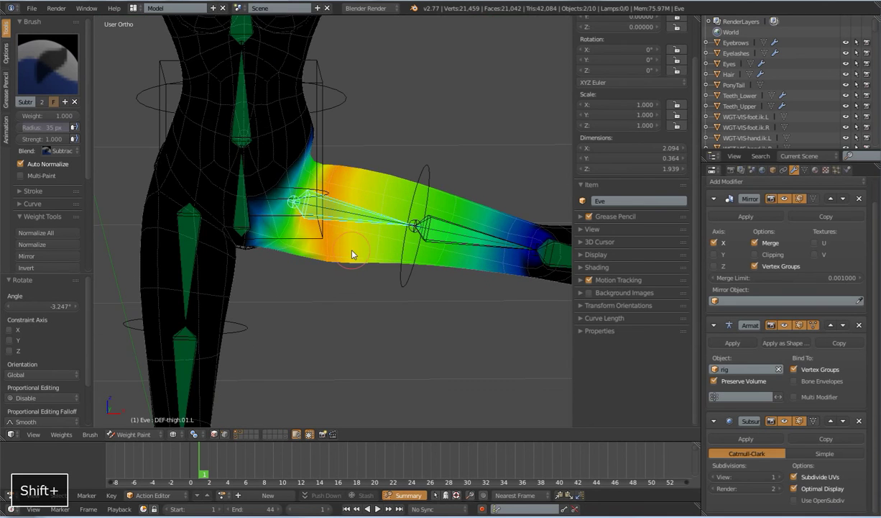
right_click(243, 186)
scroll(303, 220, "up", 3)
middle_click_drag(334, 196, 348, 244, "shift")
left_click(47, 115)
type("0")
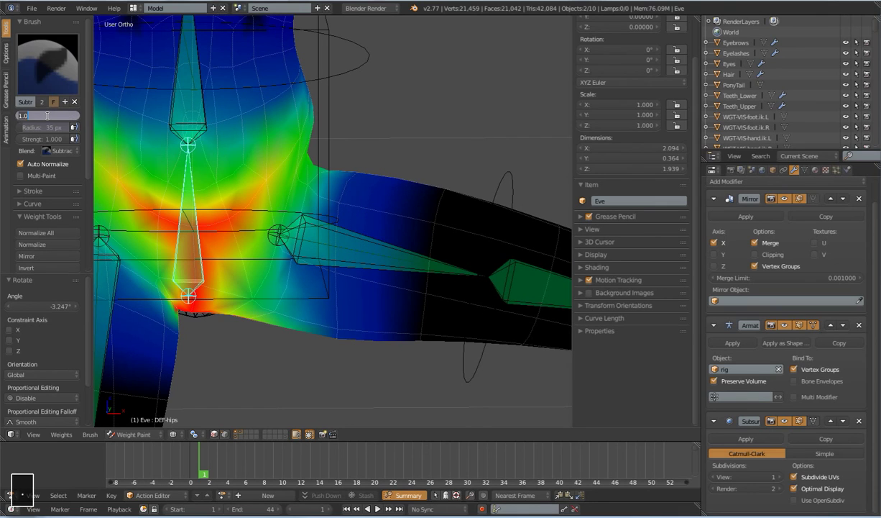
type(".2")
key("Return")
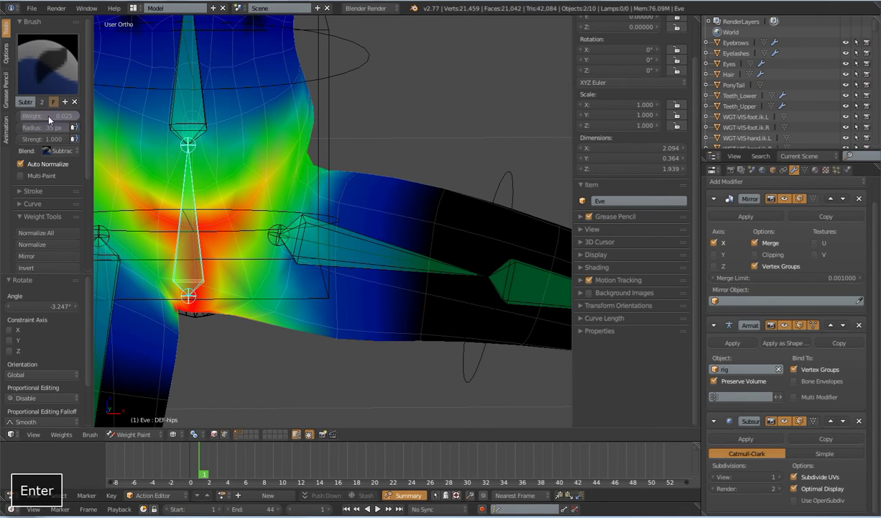
left_click(62, 150)
left_click(61, 127)
Paint extra DEF-hips weight over the front of the left hip and the outer crease above the raised thigh
scroll(335, 253, "up", 3)
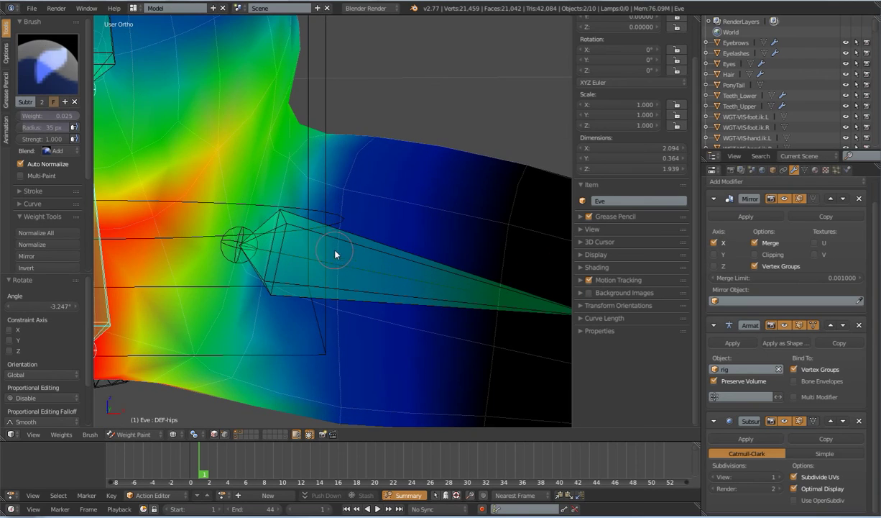
mouse_move(287, 155)
left_mouse_down()
mouse_move(295, 159)
mouse_move(276, 148)
left_mouse_up()
scroll(251, 231, "down", 2)
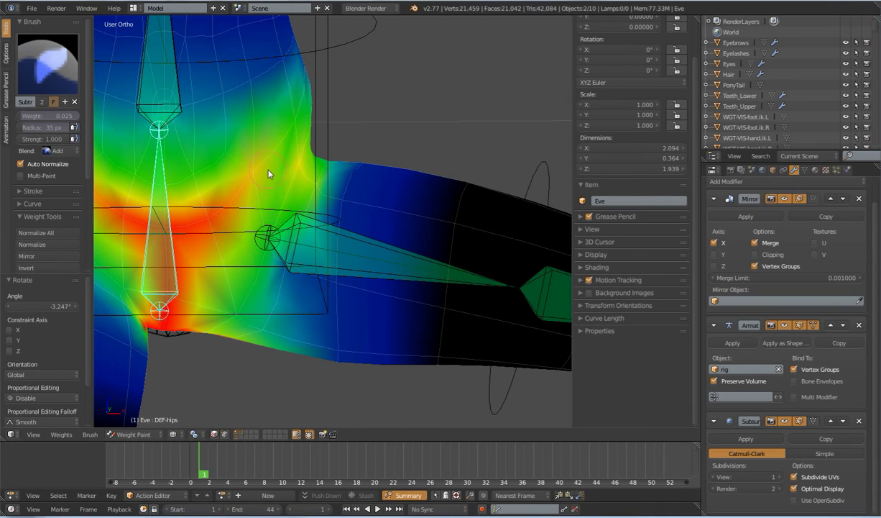
mouse_move(299, 137)
left_mouse_down()
mouse_move(295, 129)
mouse_move(301, 166)
mouse_move(300, 152)
left_mouse_up()
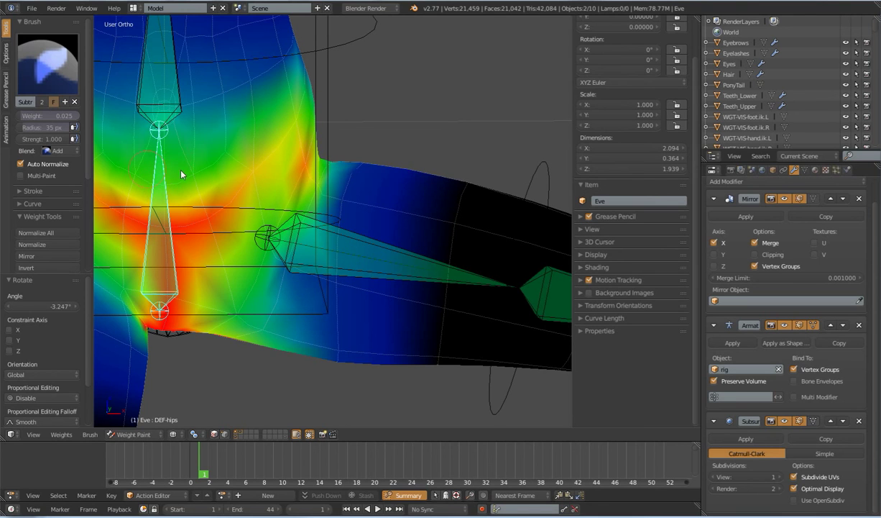
mouse_move(289, 155)
middle_mouse_down()
mouse_move(279, 178)
mouse_move(299, 207)
middle_mouse_up()
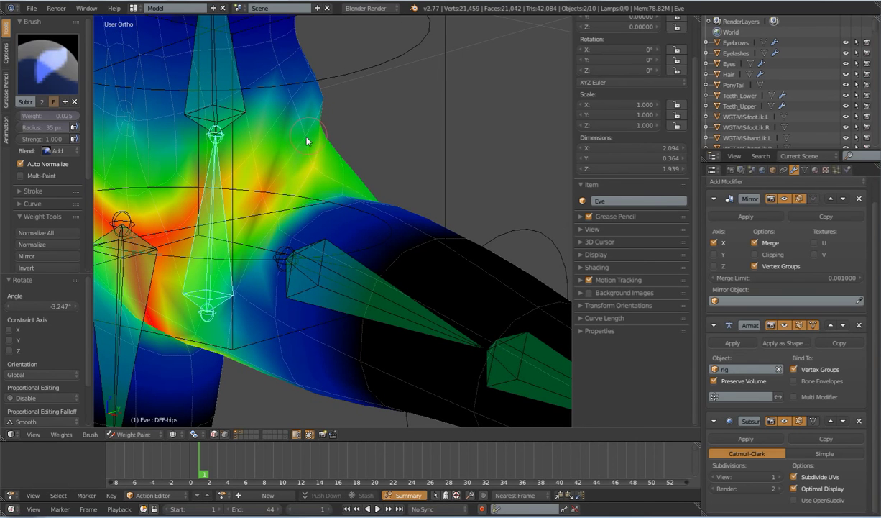
Rotate the thigh.fk.L control down and partly back up, inspecting the buttock deformation from behind with the DEF-hips weights
middle_click_drag(360, 187, 332, 178)
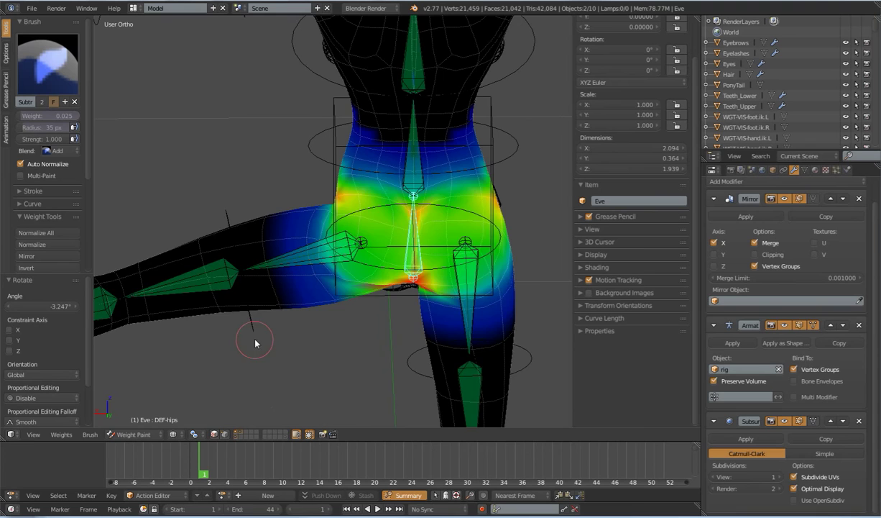
right_click(250, 330)
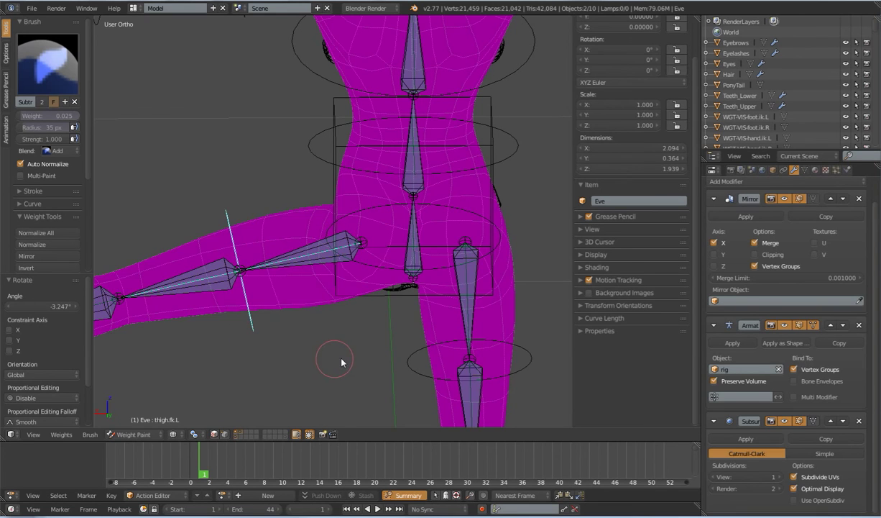
key("r")
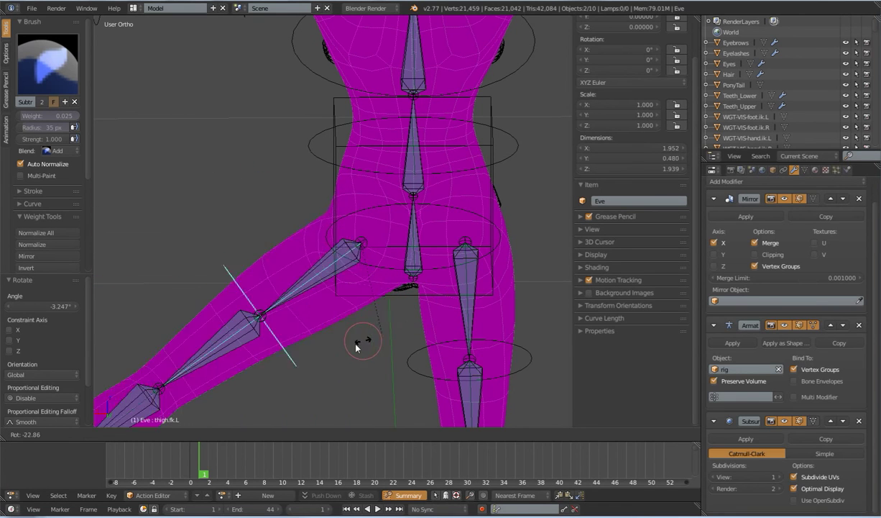
left_click(346, 348)
key("r")
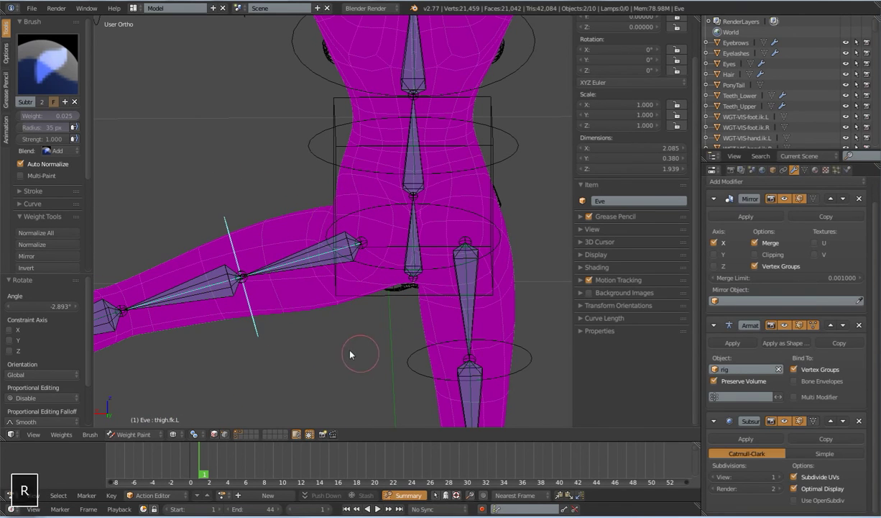
left_click(378, 348)
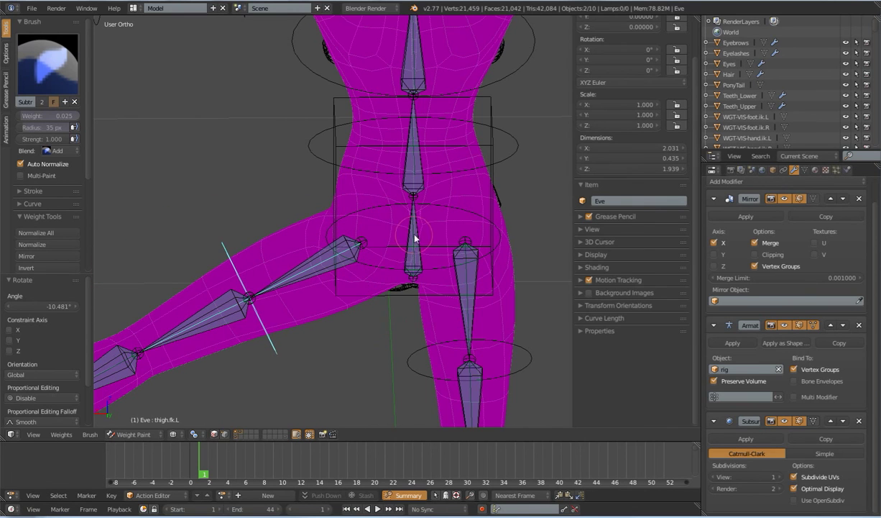
right_click(409, 237)
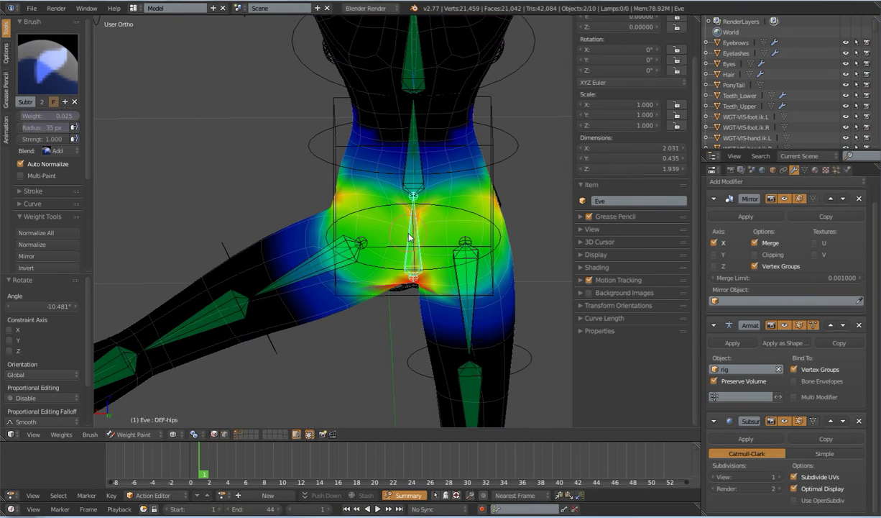
Swing the left leg with the thigh.fk.L control to check the hip deformation from behind and from the front
right_click(273, 350)
key("r")
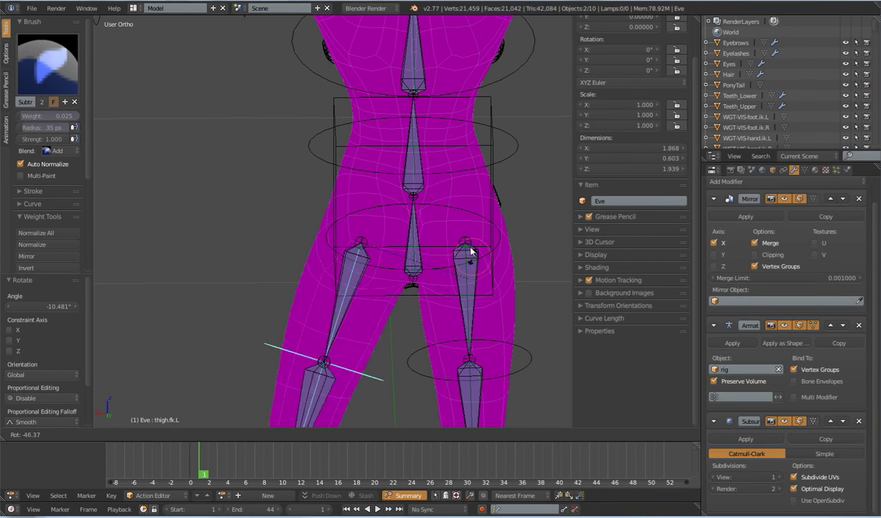
left_click(369, 321)
scroll(360, 320, "down", 3)
middle_click_drag(294, 313, 448, 309)
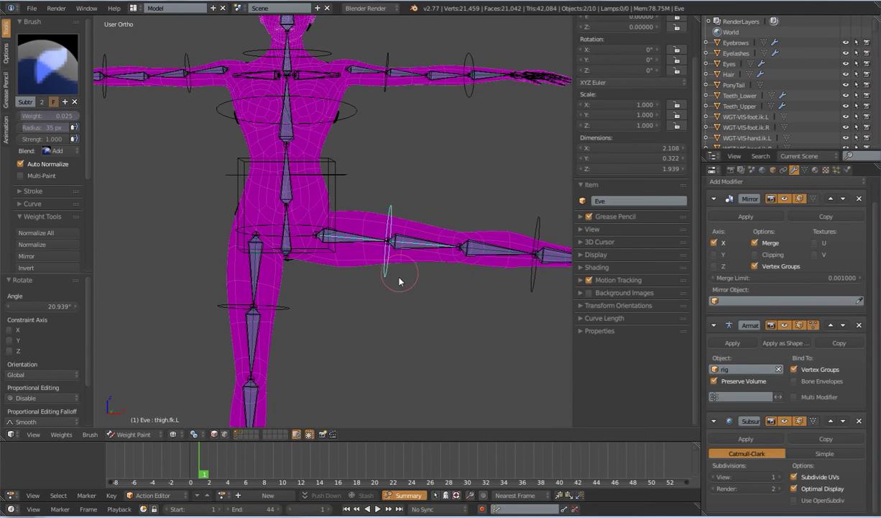
middle_click_drag(404, 275, 420, 299)
key("r")
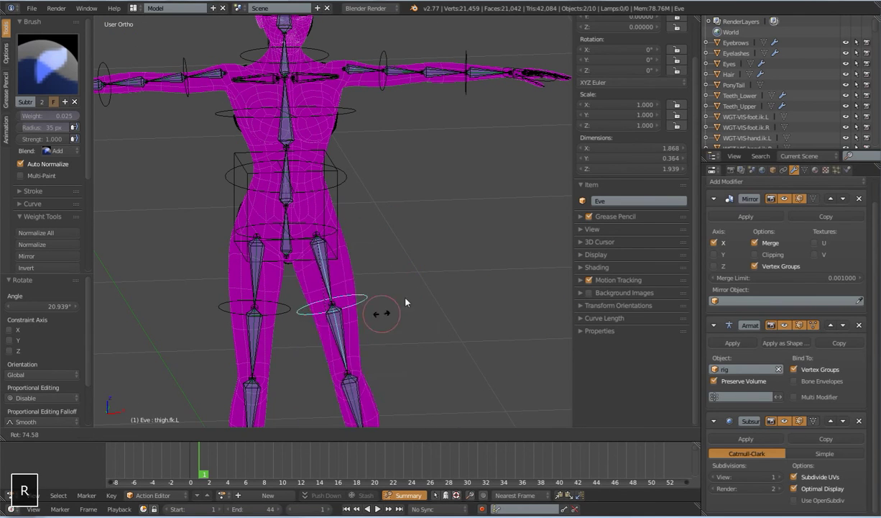
left_click(330, 248)
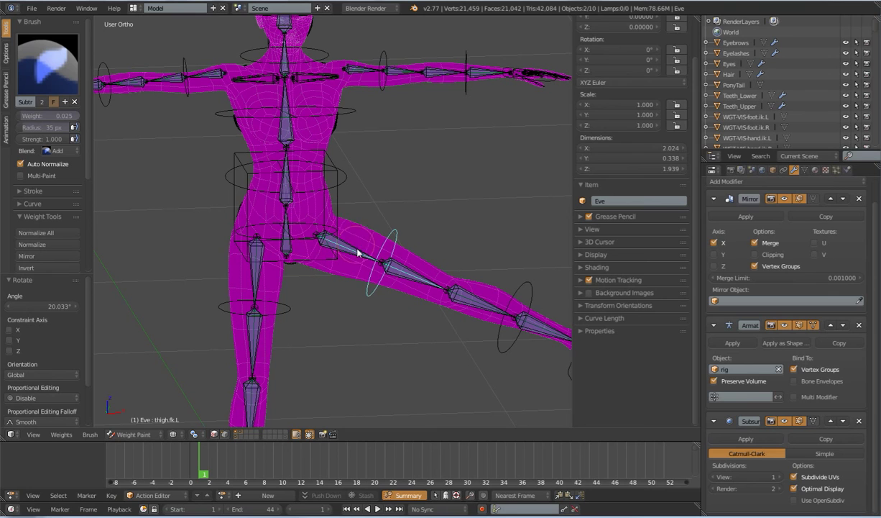
Compare the DEF-thigh.01.L and DEF-hips weights around the raised left thigh from the front
middle_click_drag(348, 281, 354, 256)
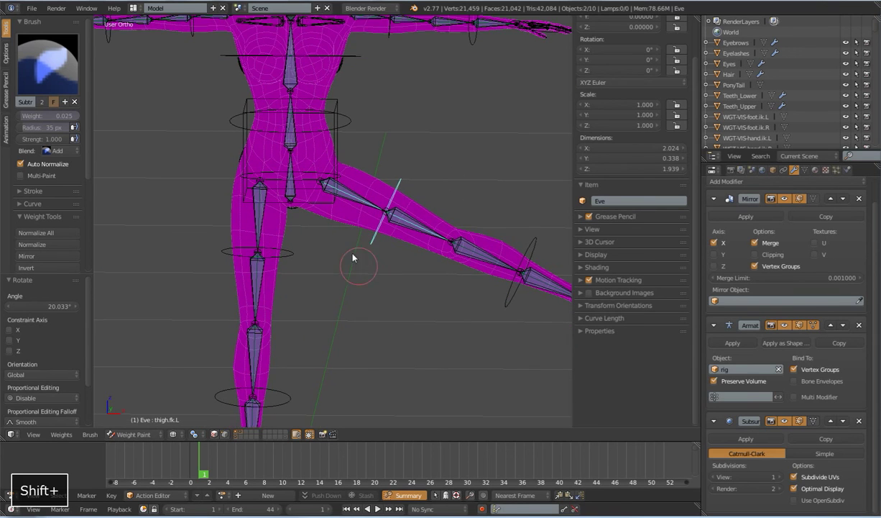
right_click(335, 188)
right_click(352, 193)
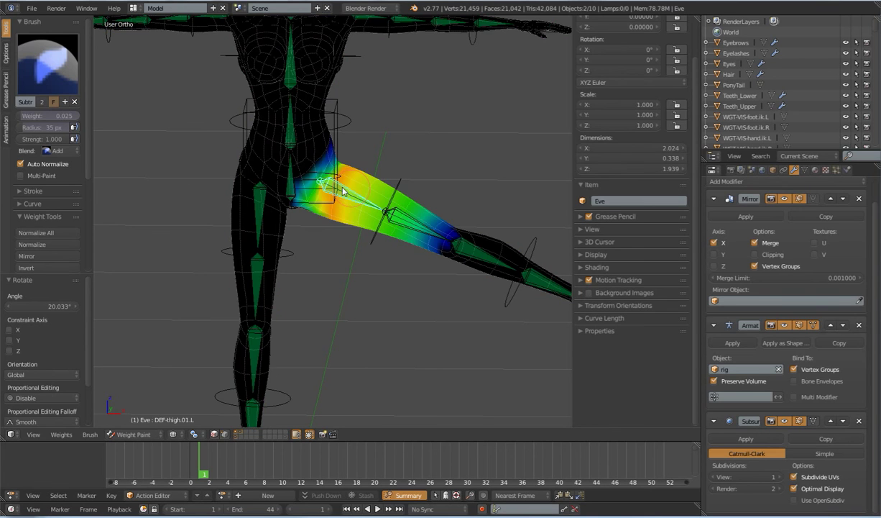
right_click(291, 173)
right_click(290, 175)
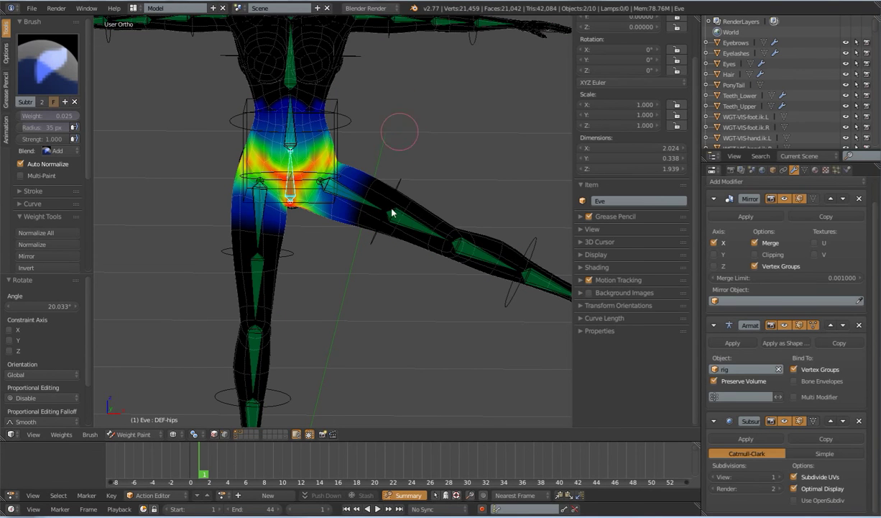
Lower the left leg with thigh.fk.L, raise it sideways and lower it again to check the front hip crease
right_click(399, 188)
key("r")
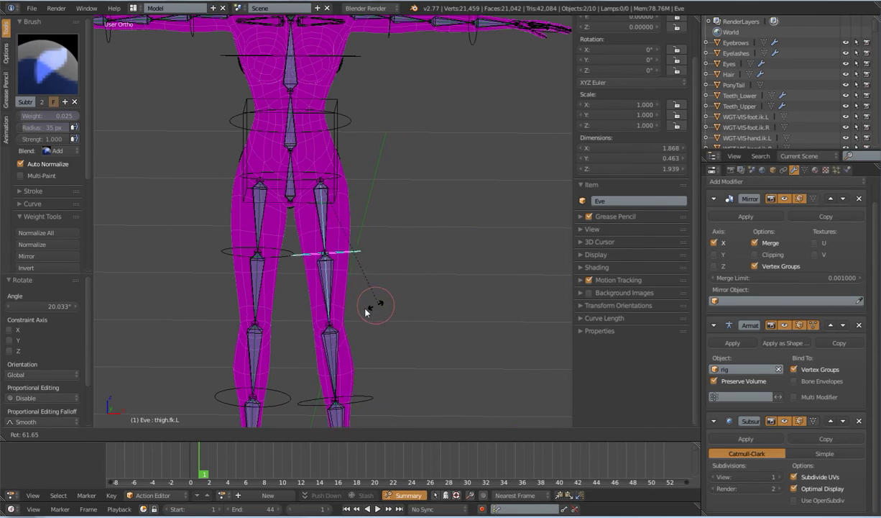
left_click(378, 283)
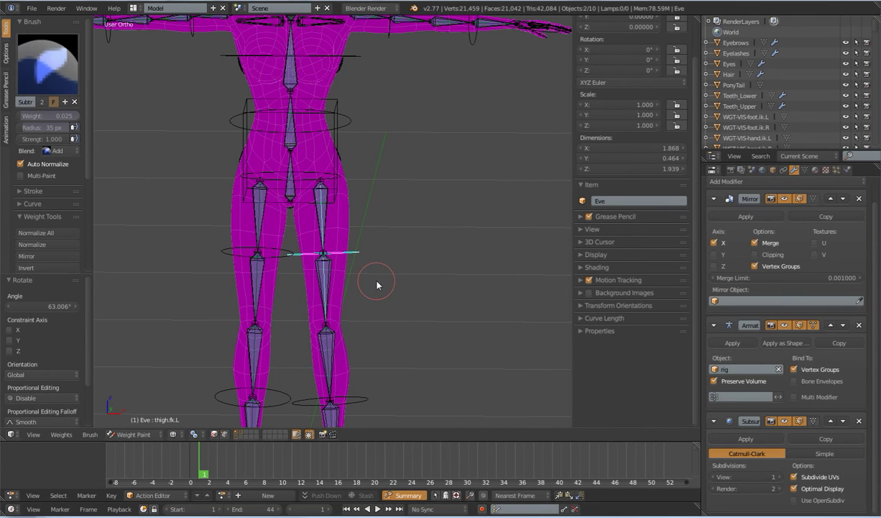
key("r")
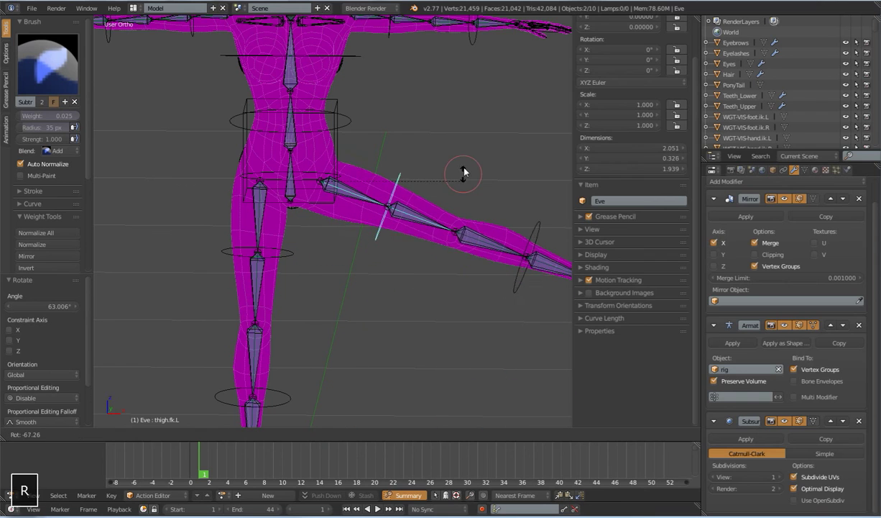
left_click(464, 171)
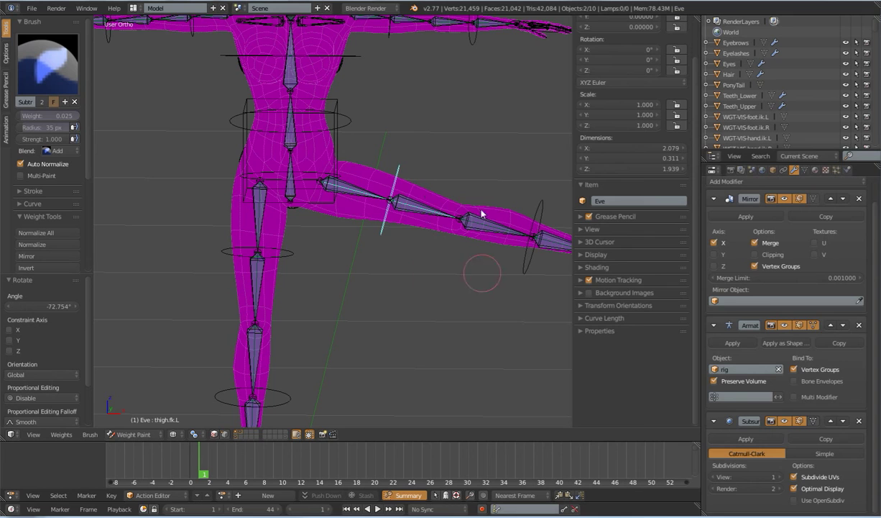
key("r")
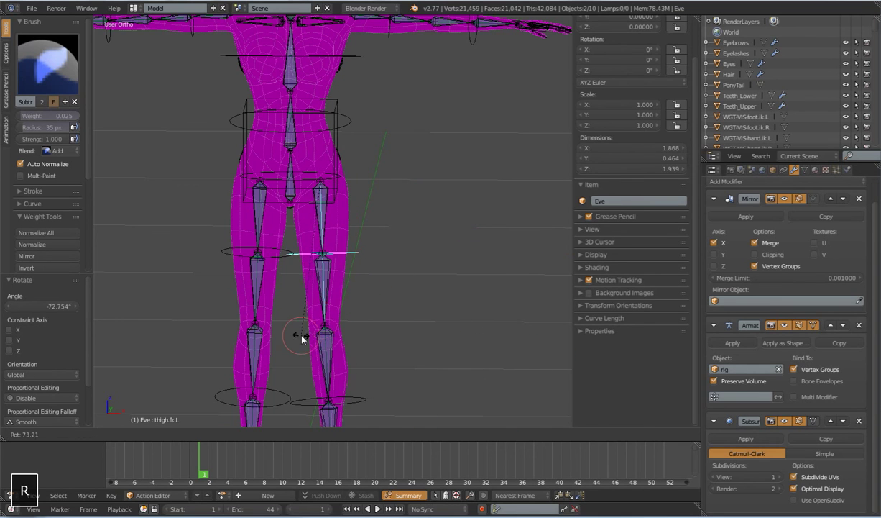
left_click(297, 334)
Select all the rig's pose bones and clear their rotation, location and scale
scroll(350, 301, "down", 4)
key("a")
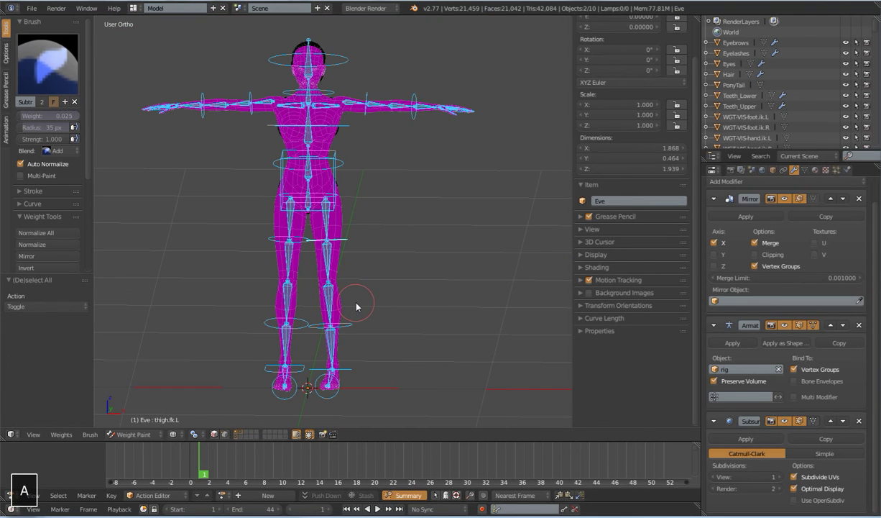
key("alt+r")
key("alt+g")
key("alt+s")
Select only the thigh.fk.L control and rotate it about -73.6° to raise the left leg sideways
middle_click_drag(371, 215, 369, 245, "shift")
scroll(368, 246, "up", 1)
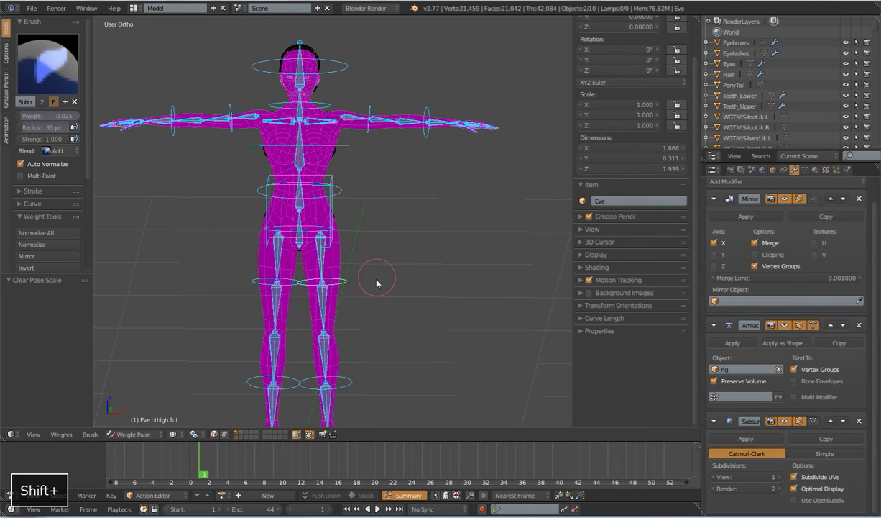
middle_click_drag(377, 279, 381, 194, "shift")
scroll(381, 194, "up", 2)
right_click(360, 186)
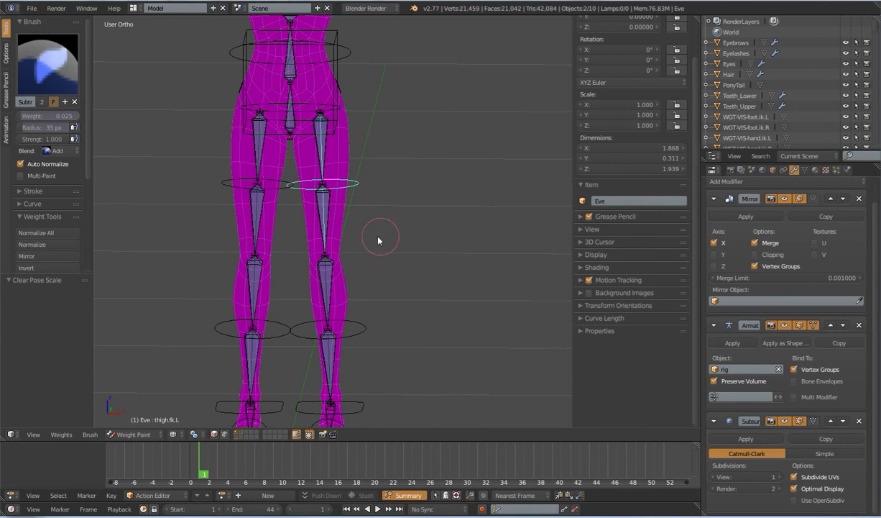
key("r")
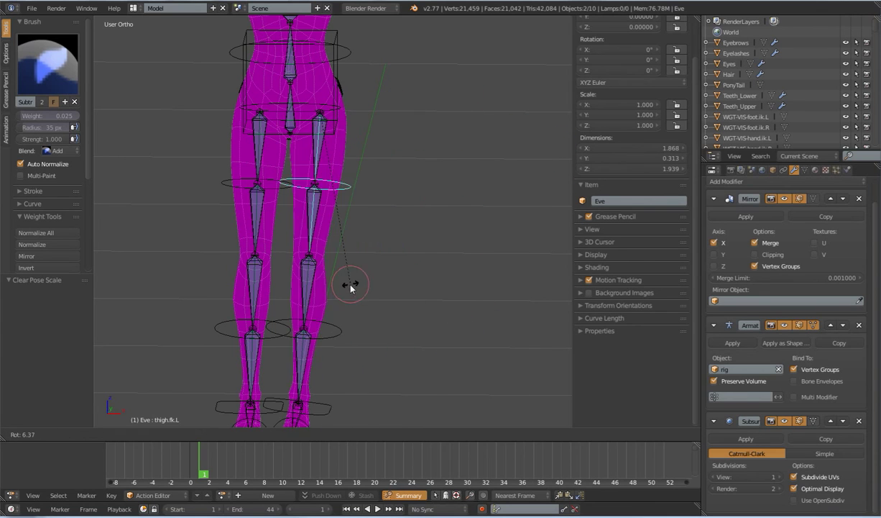
left_click(360, 286)
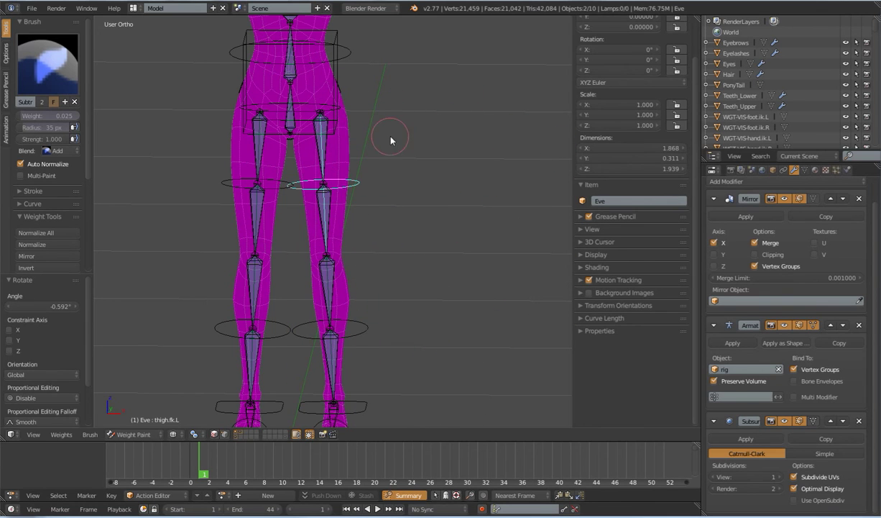
key("r")
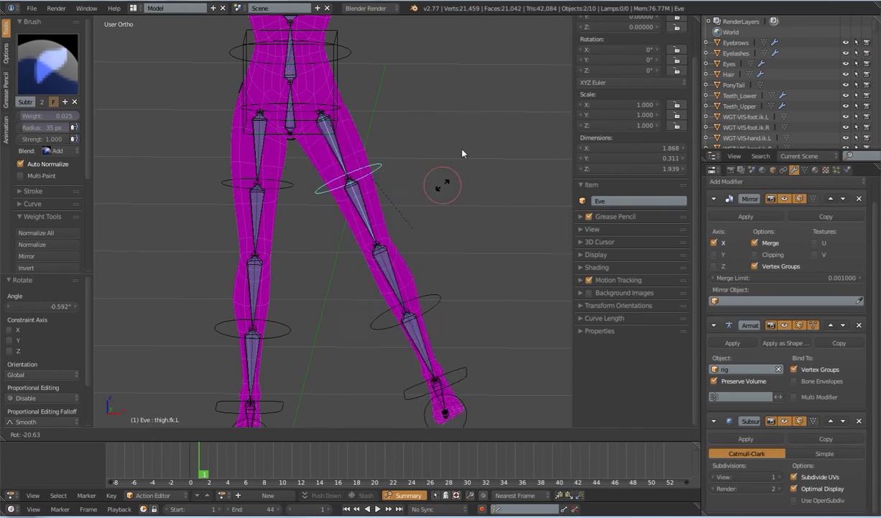
left_click(460, 115)
Paint additional DEF-hips weight around the crotch and the upper inner side of the raised left thigh
scroll(400, 244, "up", 3)
scroll(374, 231, "down", 2, "shift")
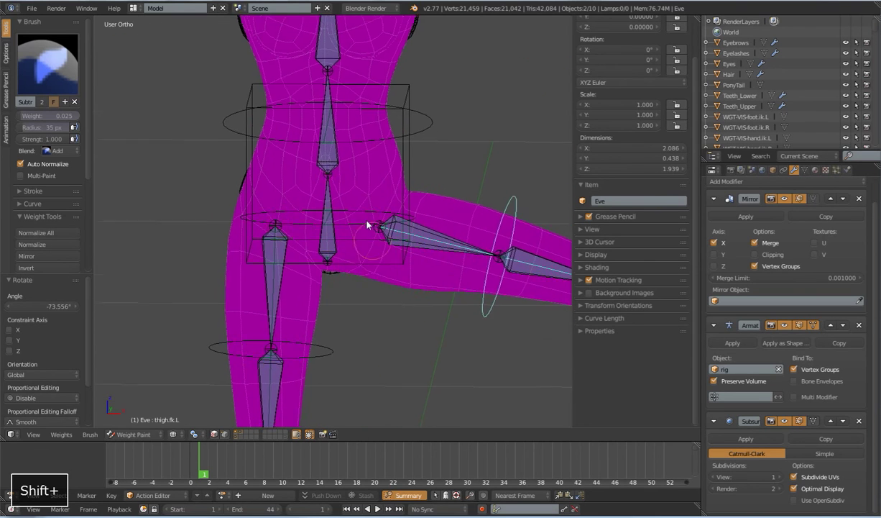
middle_click_drag(367, 226, 325, 187, "shift")
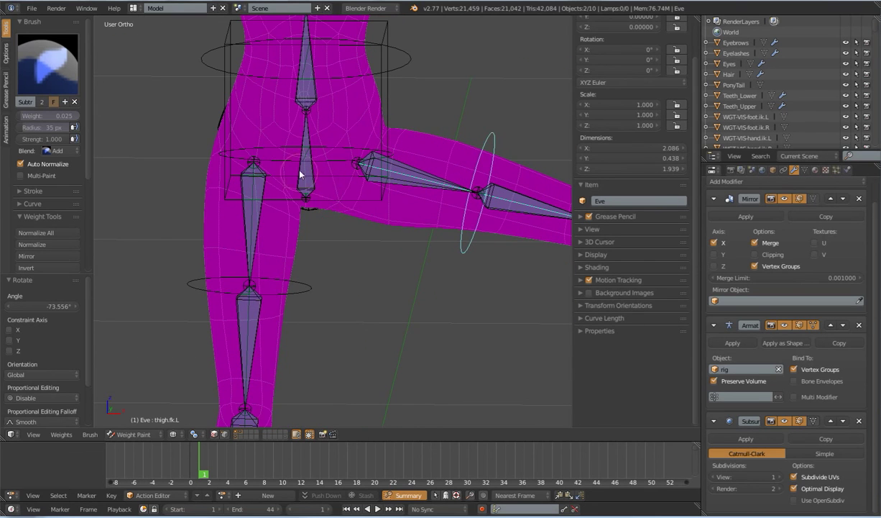
right_click(304, 175)
scroll(321, 264, "up", 4)
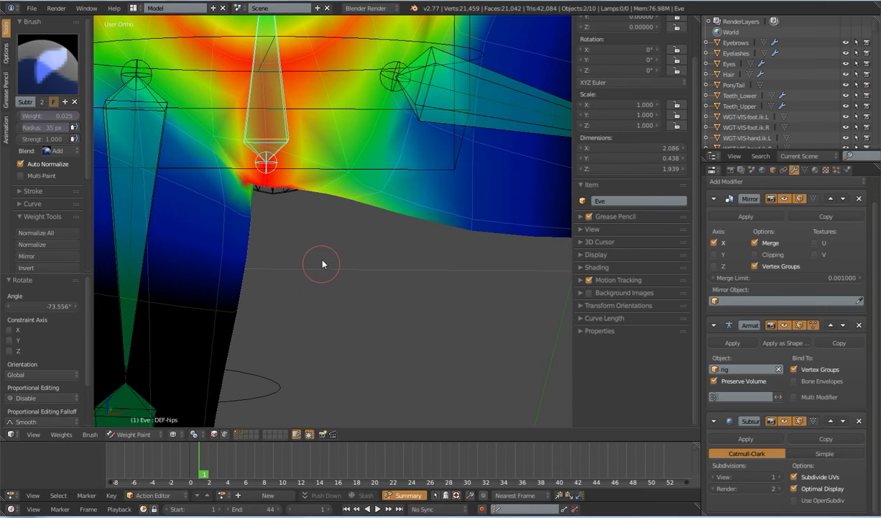
mouse_move(336, 163)
left_mouse_down()
mouse_move(322, 148)
mouse_move(351, 185)
left_mouse_up()
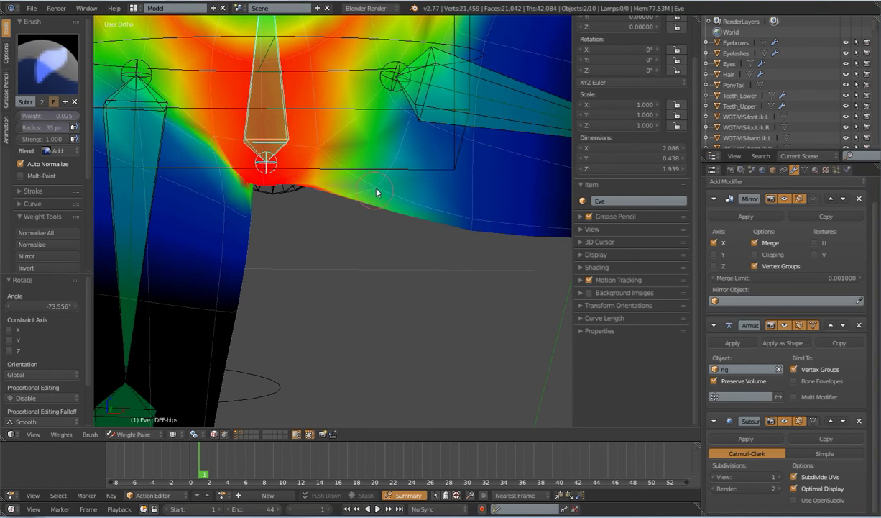
Swing the left leg up and down with thigh.fk.L to test the hip weights, ending beside the right leg
scroll(374, 166, "down", 3)
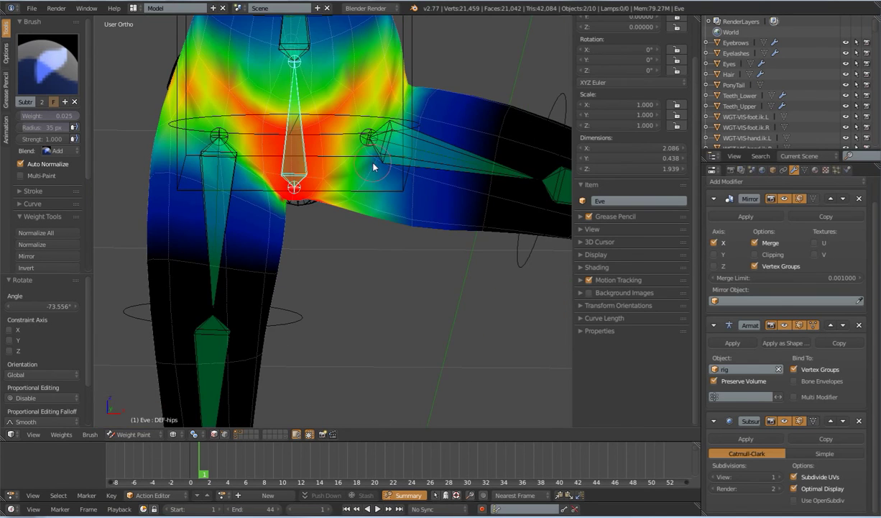
scroll(380, 155, "down", 5)
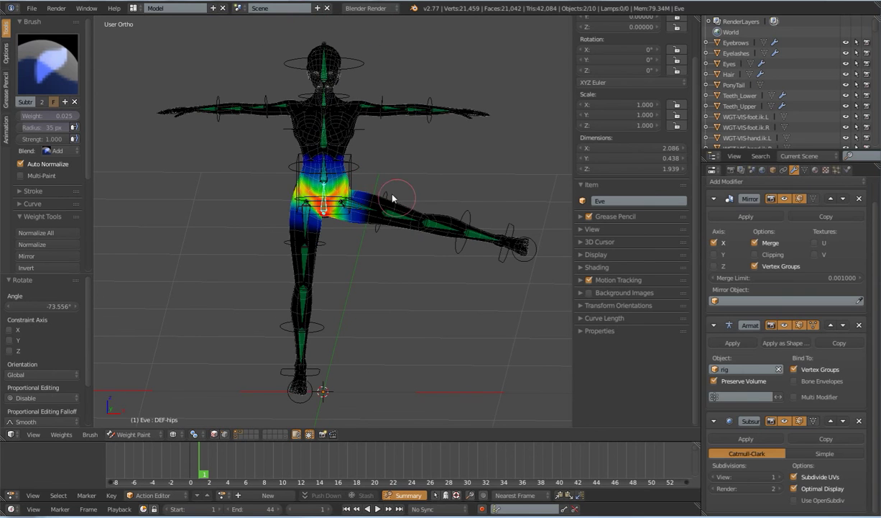
right_click(387, 196)
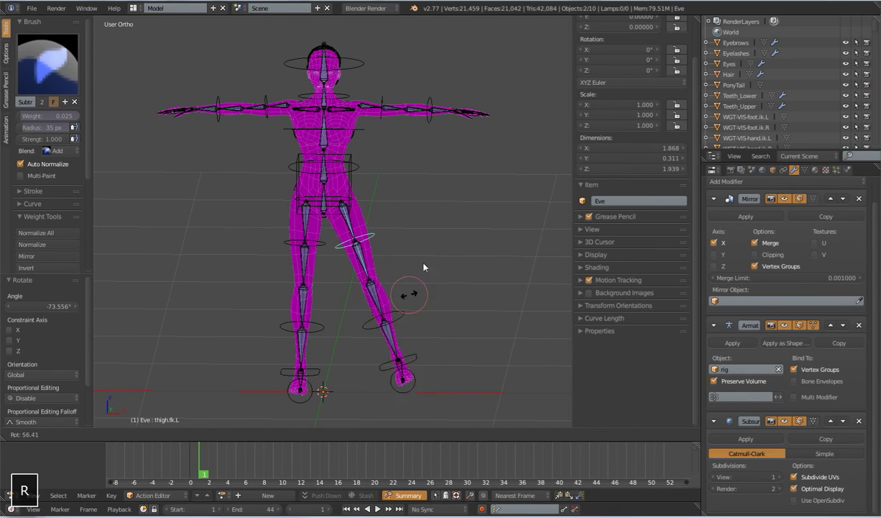
left_click(424, 218)
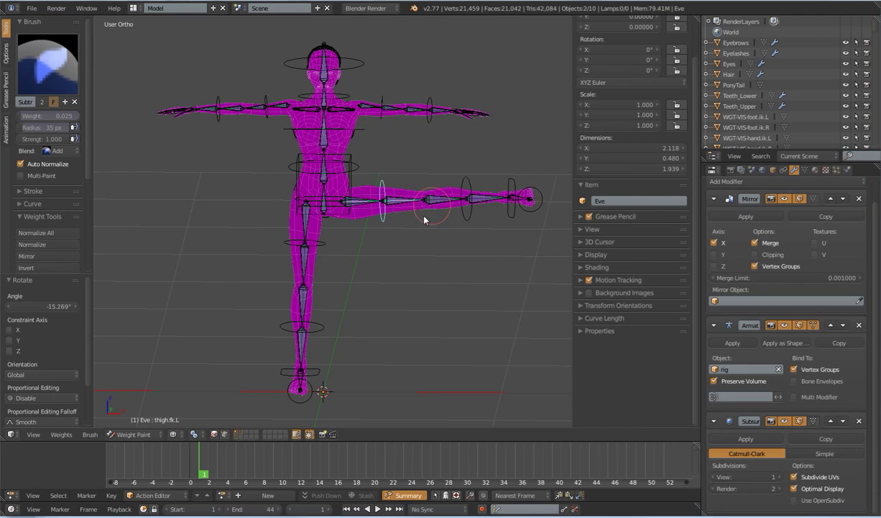
key("r")
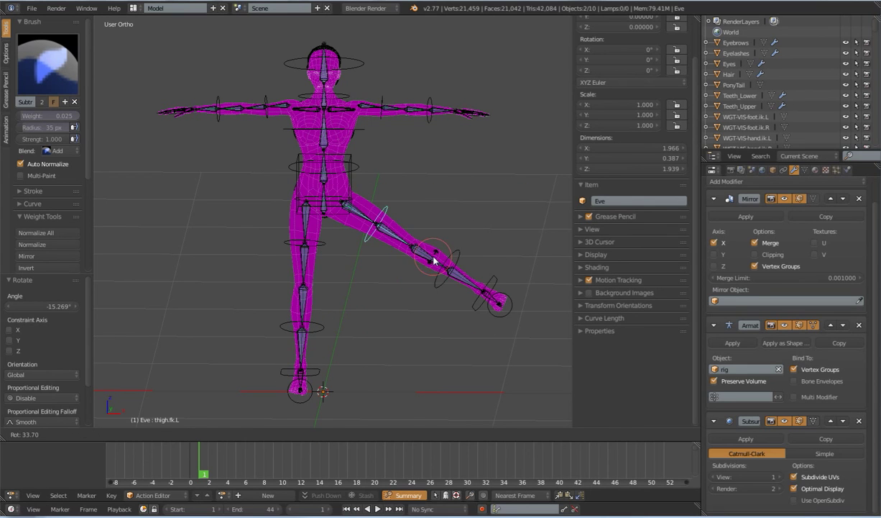
left_click(417, 248)
key("r")
left_click(374, 296)
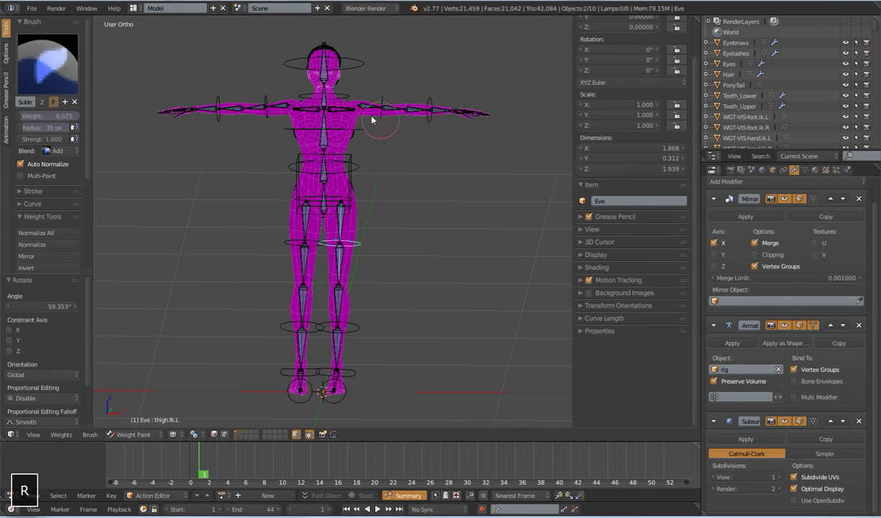
Select the upper_arm.fk.L control, and display the DEF-upper_arm.02.L weights on the left upper arm up close
right_click(387, 100)
middle_click_drag(411, 183, 329, 265, "shift")
scroll(329, 265, "up", 3)
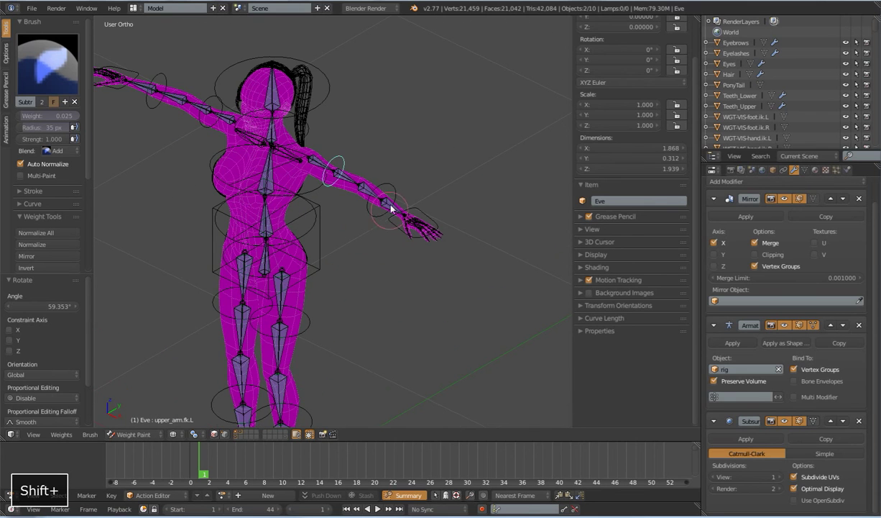
right_click(347, 175)
scroll(381, 217, "up", 6)
middle_click_drag(391, 155, 360, 281, "shift")
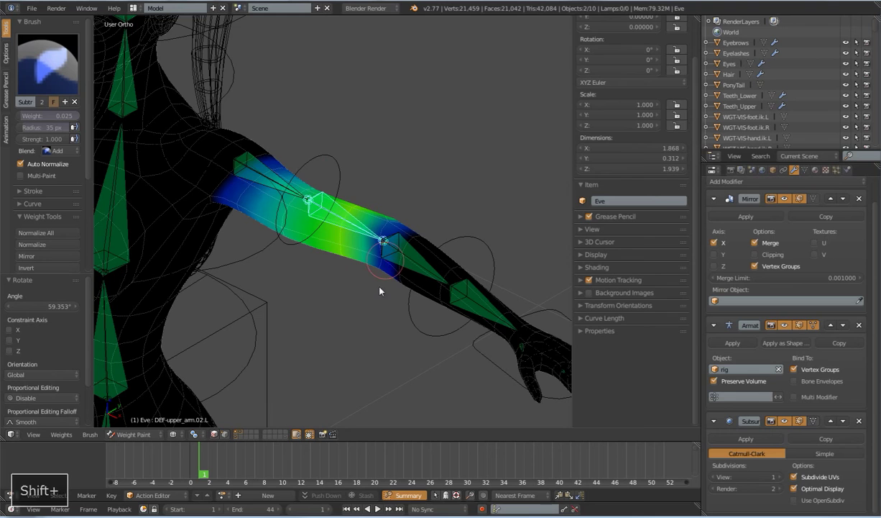
Select upper_arm.fk.L with DEF-upper_arm.02.L active and test twisting the left arm about its local Y axis, discarding the rotation
right_click(315, 166, "shift")
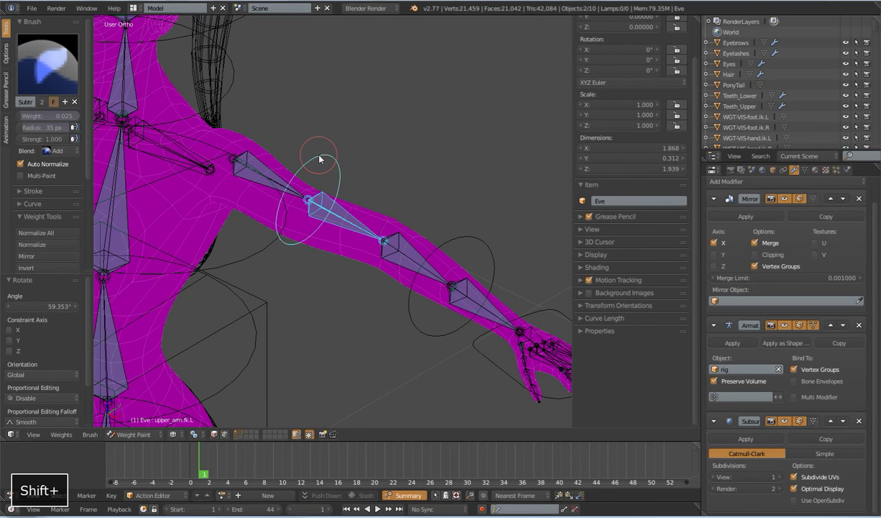
right_click(345, 213, "shift")
key("r")
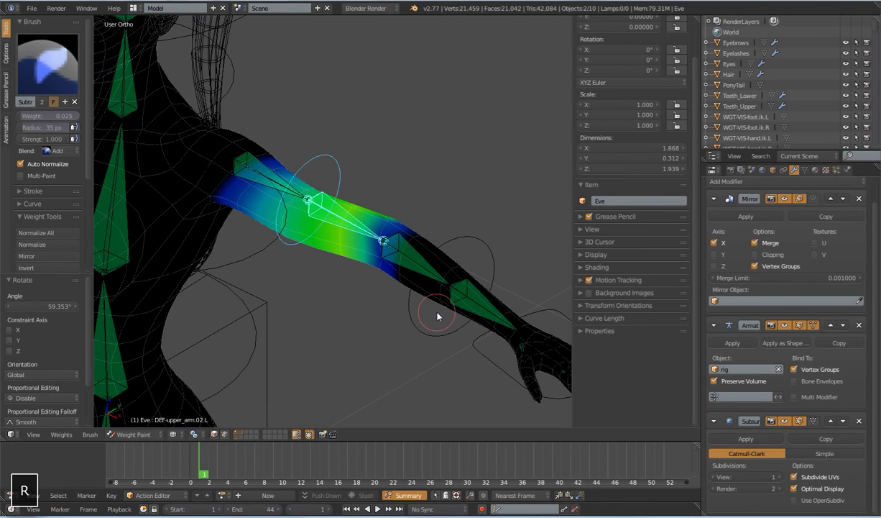
key("y")
key("y")
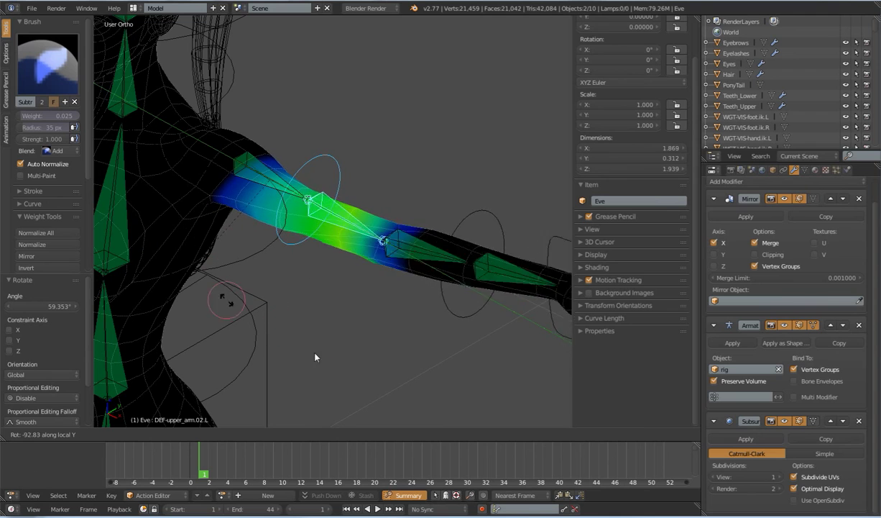
right_click(495, 249)
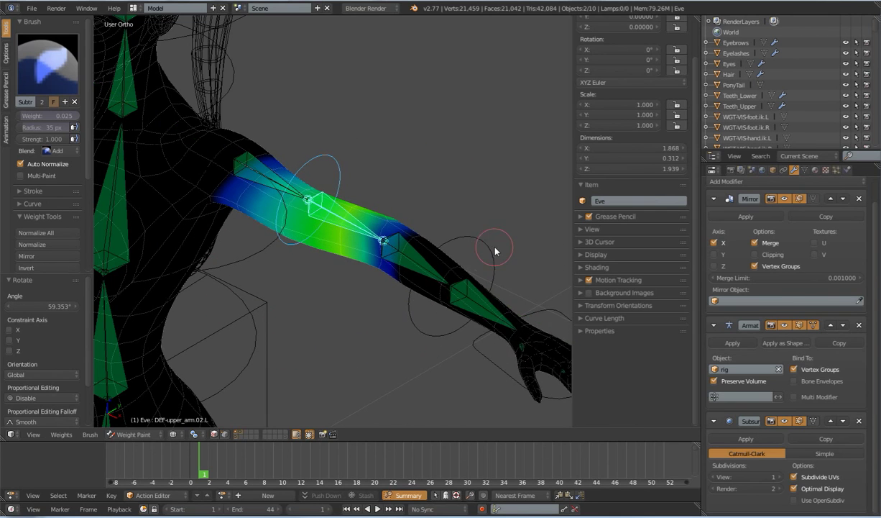
Display the DEF-forearm.02.L weights on the left forearm and examine them against the whole body
scroll(498, 371, "down", 1)
middle_click_drag(440, 339, 258, 178, "shift")
scroll(316, 169, "up", 1)
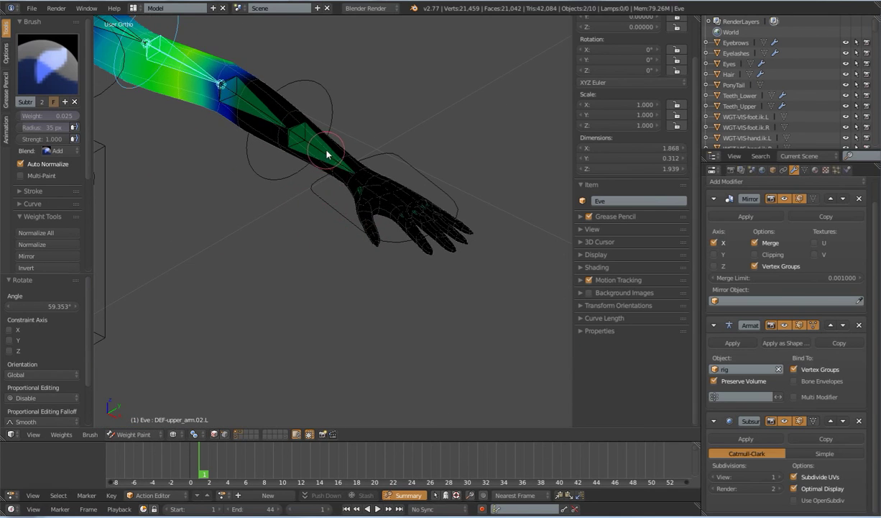
right_click(327, 148)
right_click(327, 149)
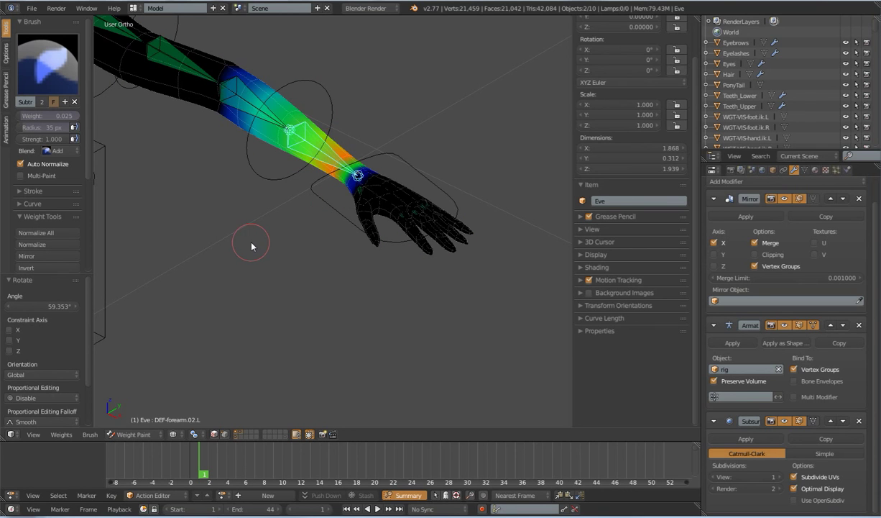
scroll(282, 290, "down", 7)
middle_click_drag(276, 303, 374, 270)
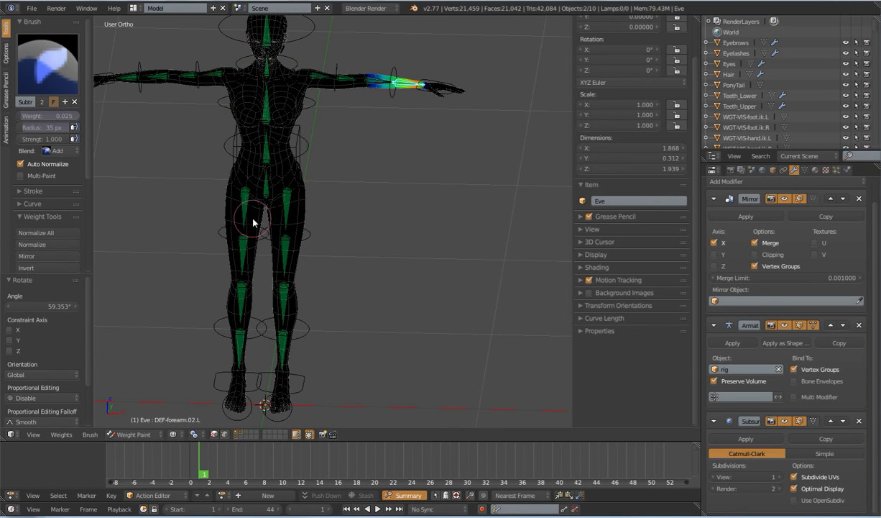
Show the metarig's layer with the metarig active in Object Mode, and switch the viewport to solid shading
left_click(287, 436)
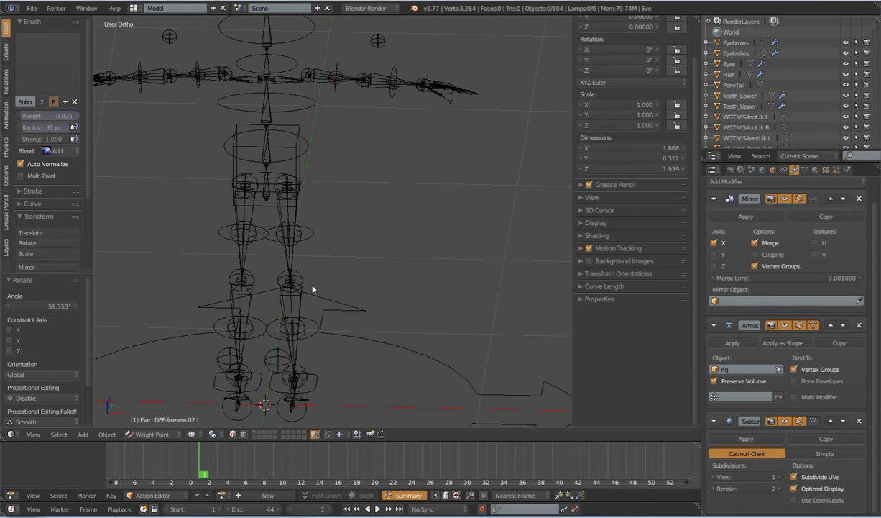
key("Tab")
key("z")
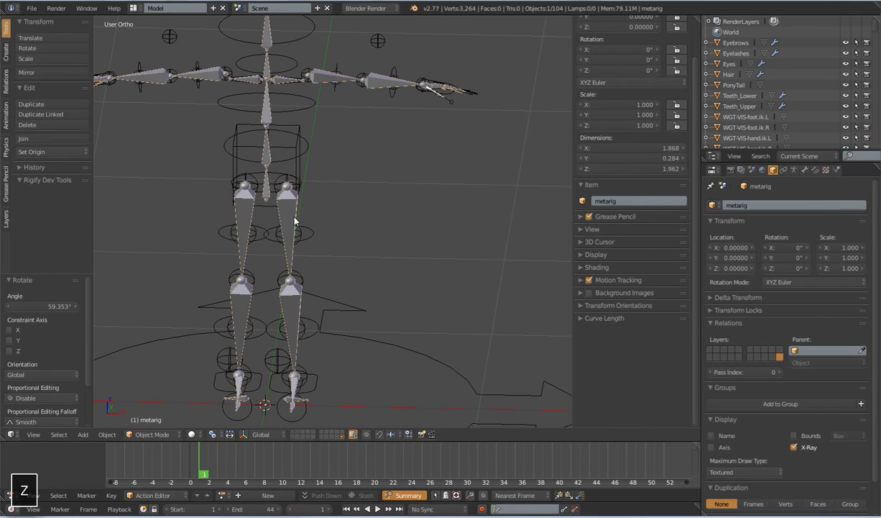
scroll(287, 165, "down", 4)
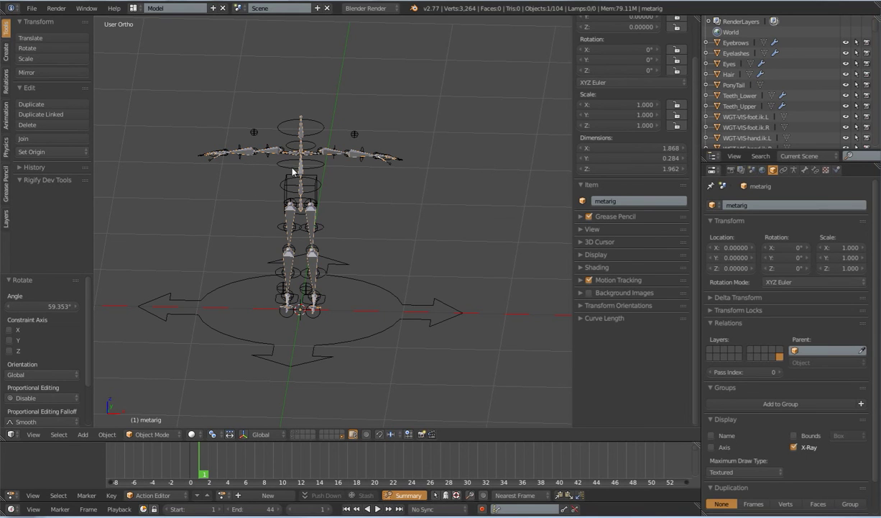
middle_click_drag(356, 192, 269, 138)
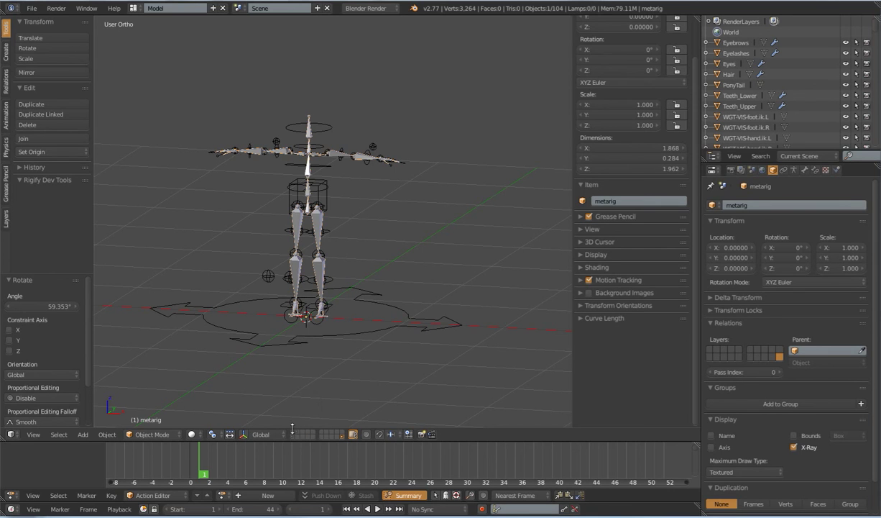
Add the character model's layers to the visible ones and examine Eve together with the metarig and rig controls
key("shift+2")
mouse_move(348, 266)
middle_mouse_down()
mouse_move(356, 263)
mouse_move(339, 256)
middle_mouse_up()
scroll(354, 265, "up", 2)
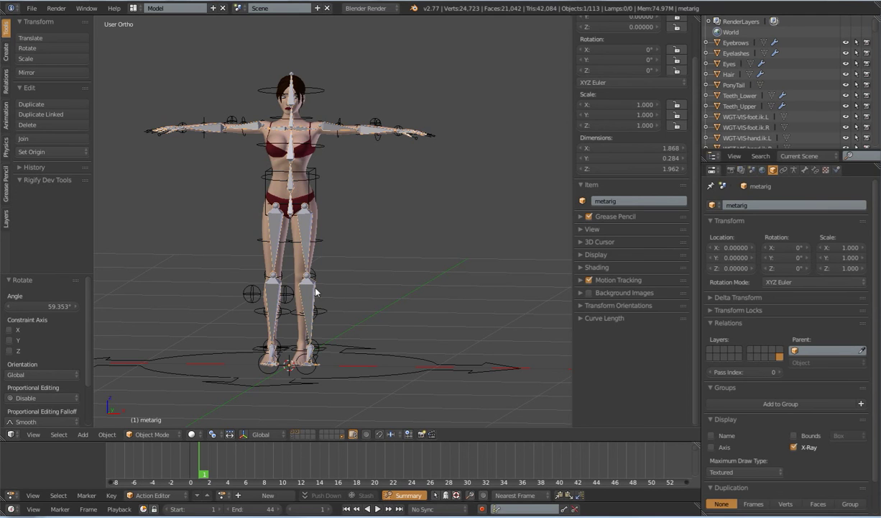
scroll(315, 291, "down", 3)
scroll(320, 294, "up", 5)
middle_click_drag(320, 294, 312, 294)
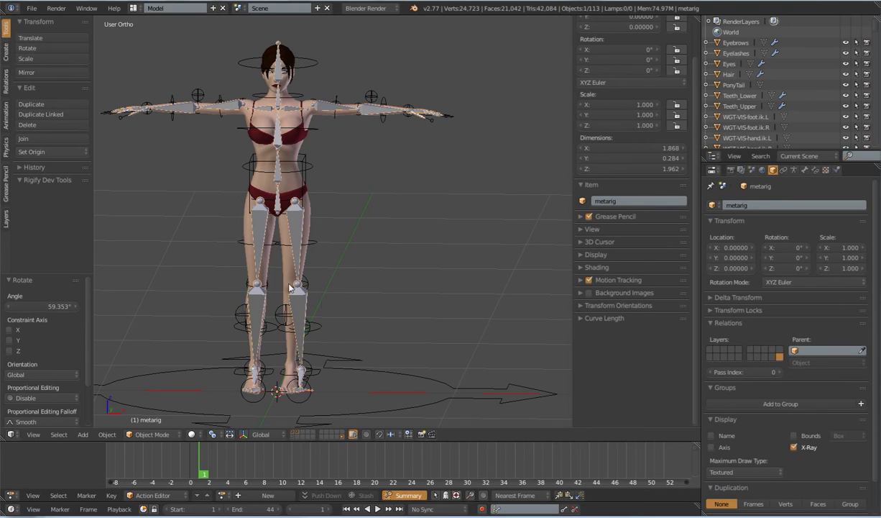
scroll(331, 272, "down", 4)
scroll(332, 272, "up", 8)
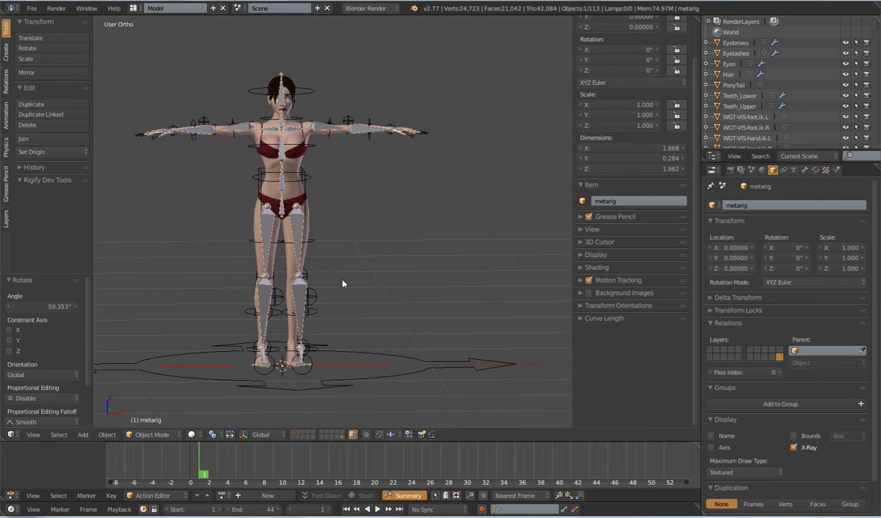